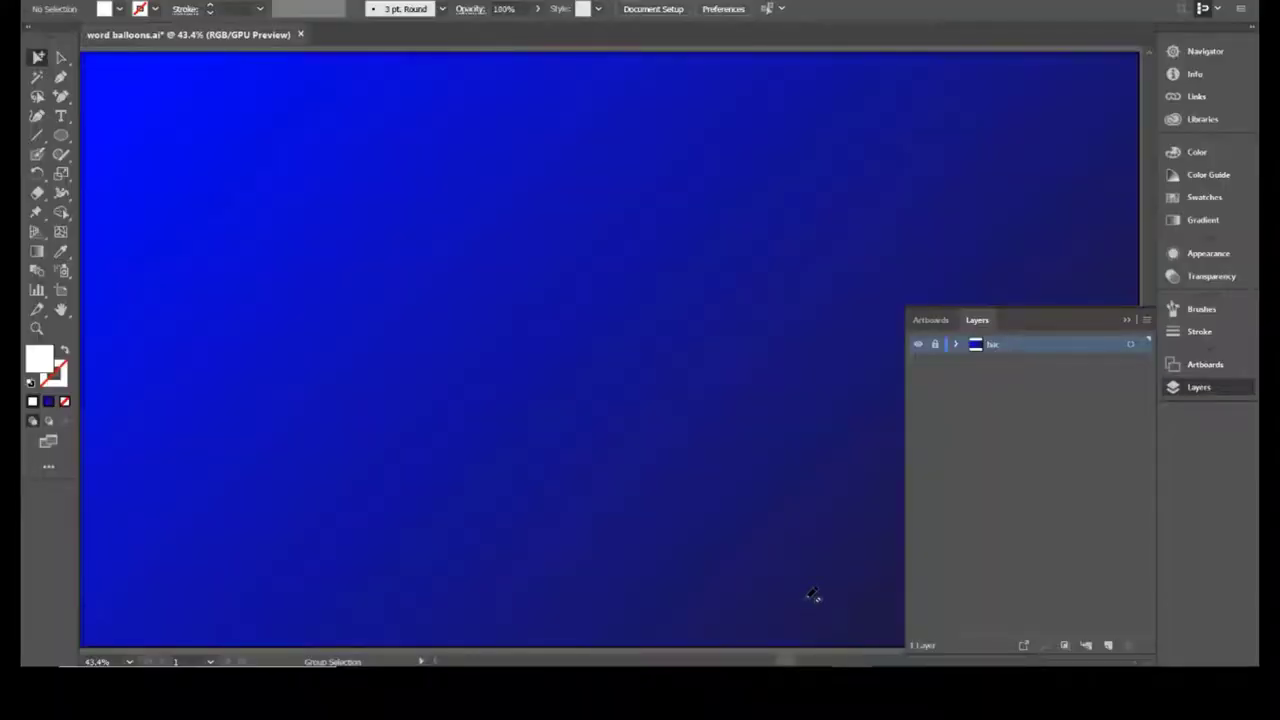
# - Create a new layer named 'balloons' above the 'bac' background layer from the Layers panel menu
pyautogui.click(1145, 321)
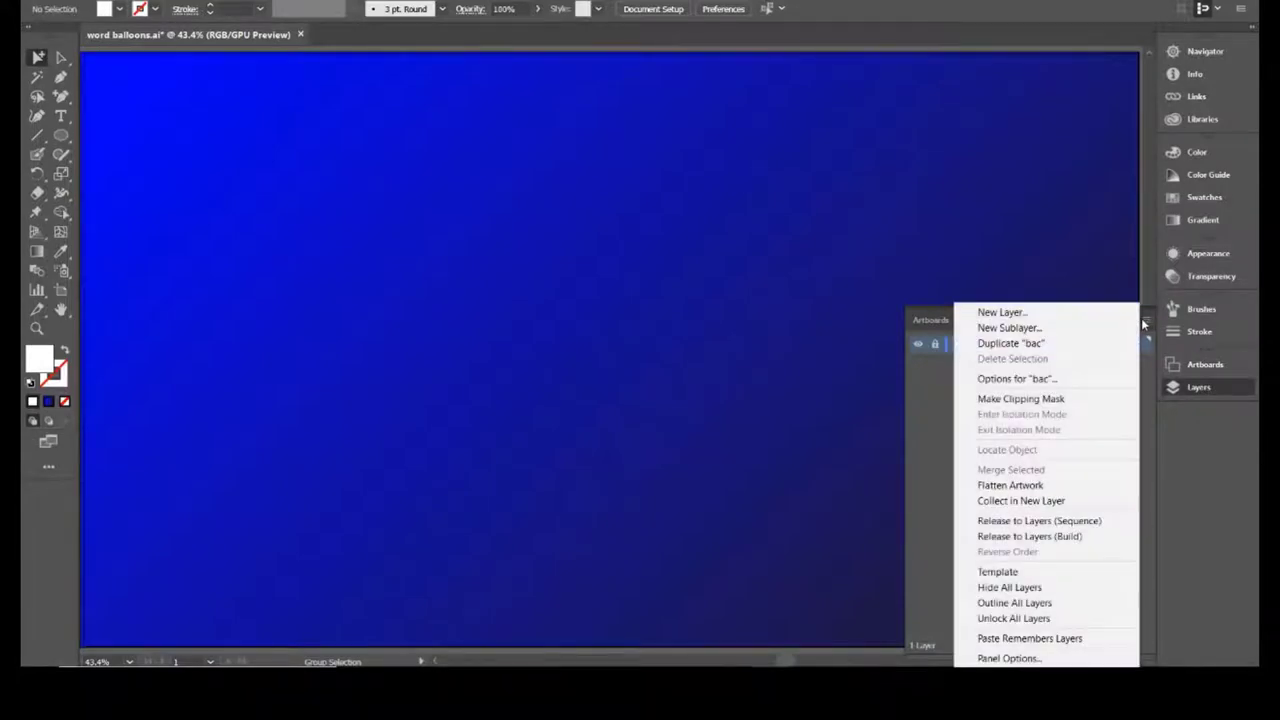
pyautogui.click(1000, 312)
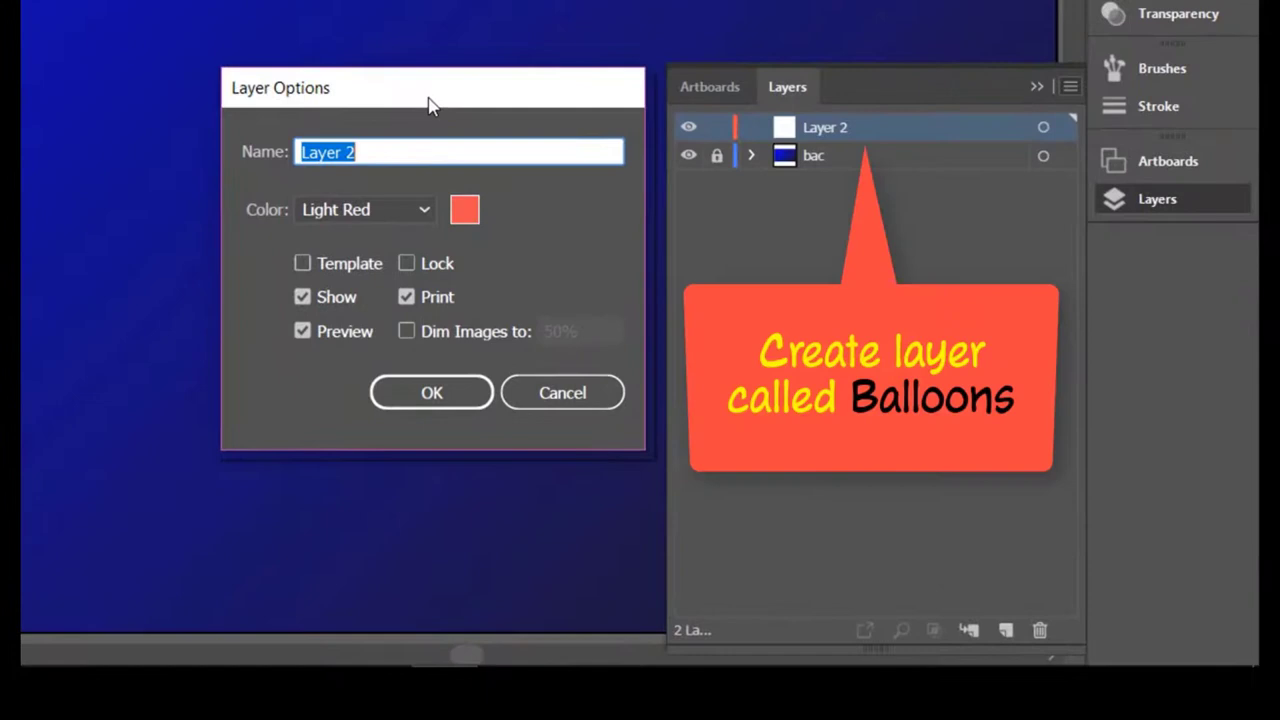
pyautogui.moveTo(428, 98); pyautogui.dragTo(433, 100)
pyautogui.write('ba')
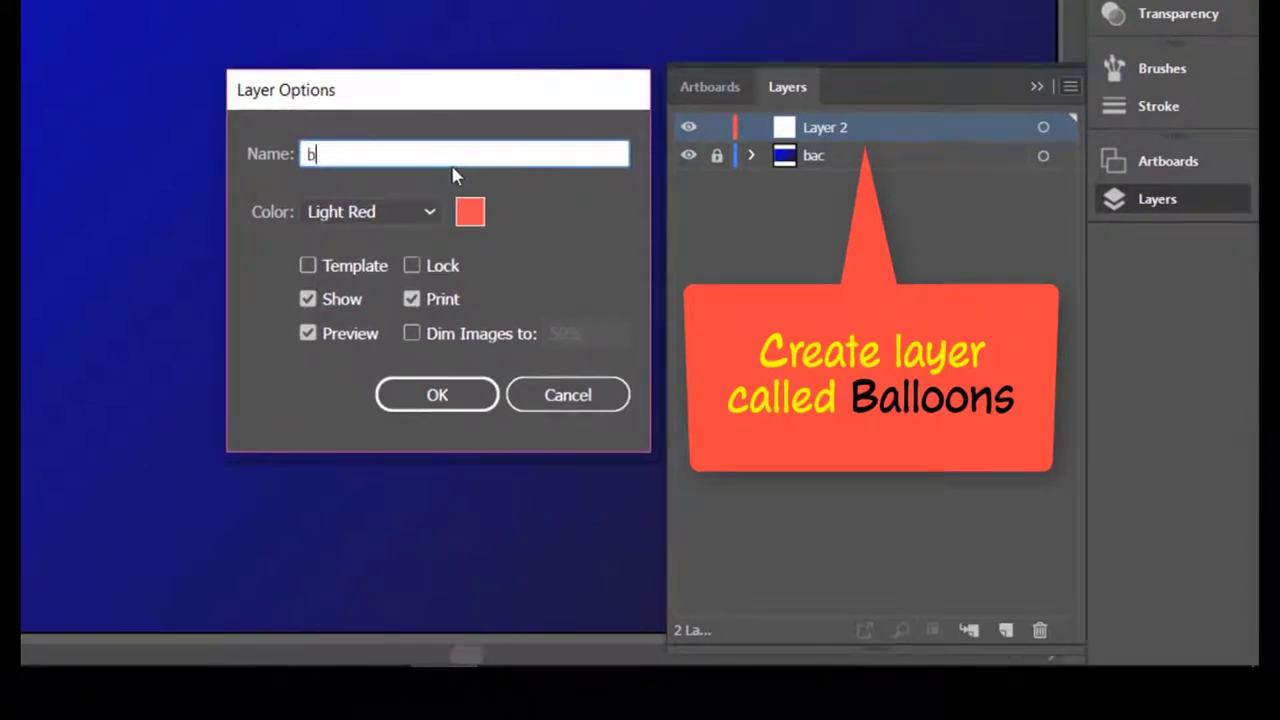
pyautogui.write('lloons')
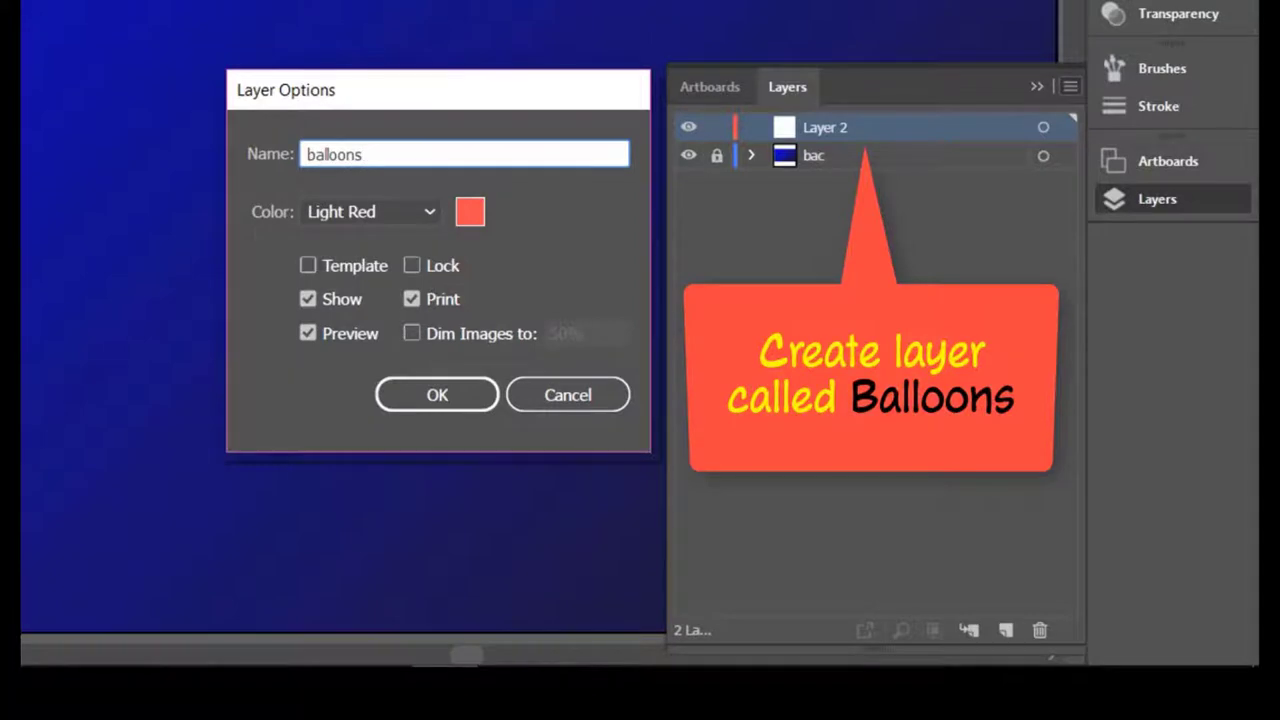
pyautogui.click(437, 394)
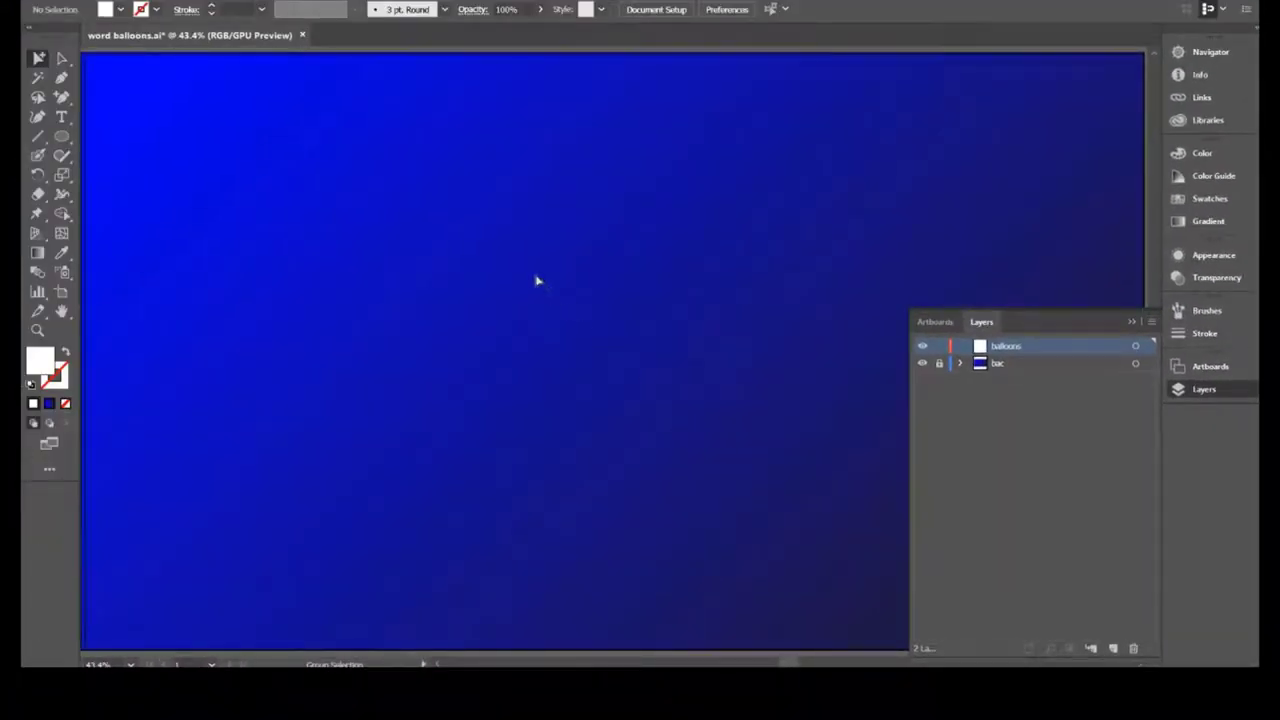
# - Draw a white, no-stroke ellipse near the top centre and scale it into a fuller rounded balloon
pyautogui.click(61, 139)
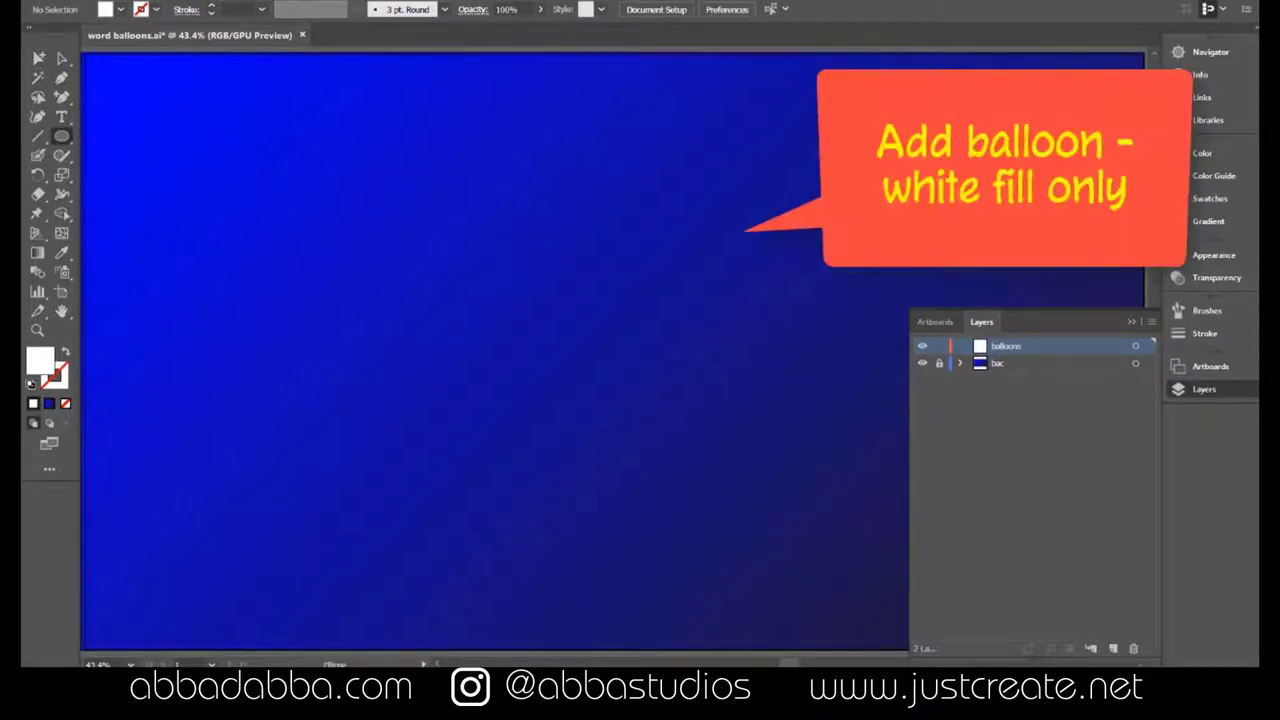
pyautogui.moveTo(393, 154); pyautogui.dragTo(728, 382)
pyautogui.press('s')
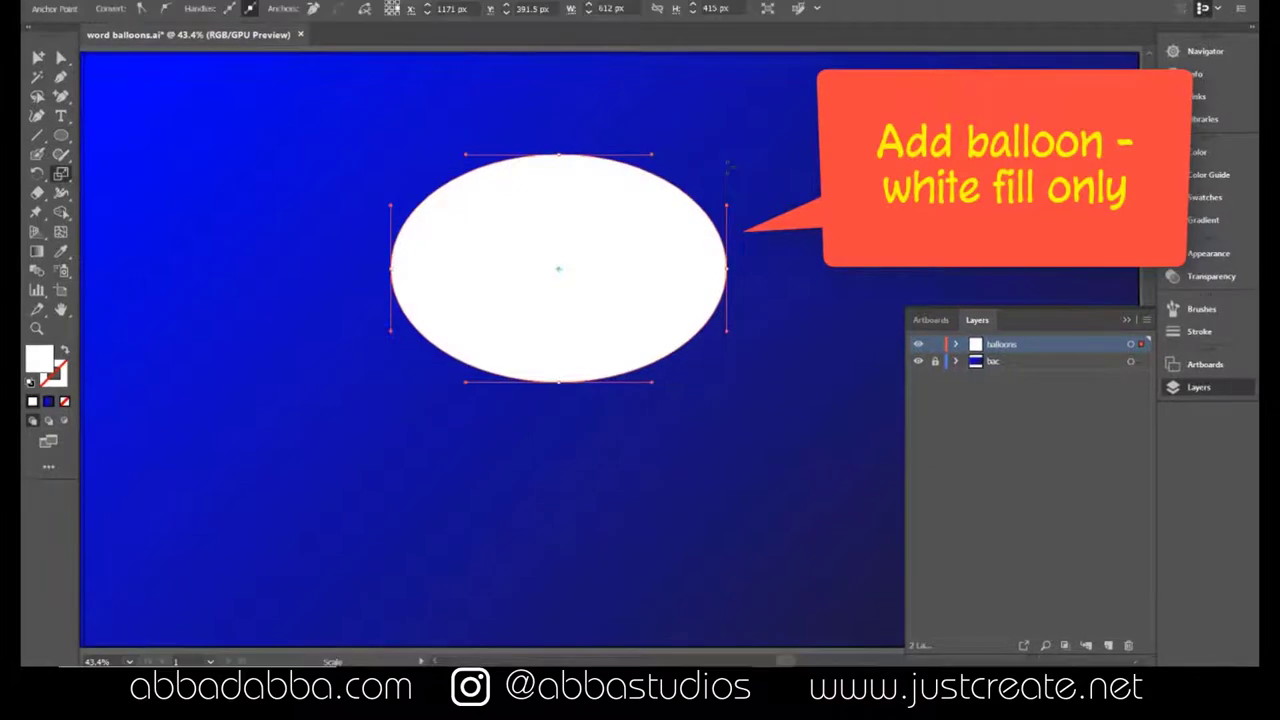
pyautogui.moveTo(734, 166); pyautogui.dragTo(743, 166)
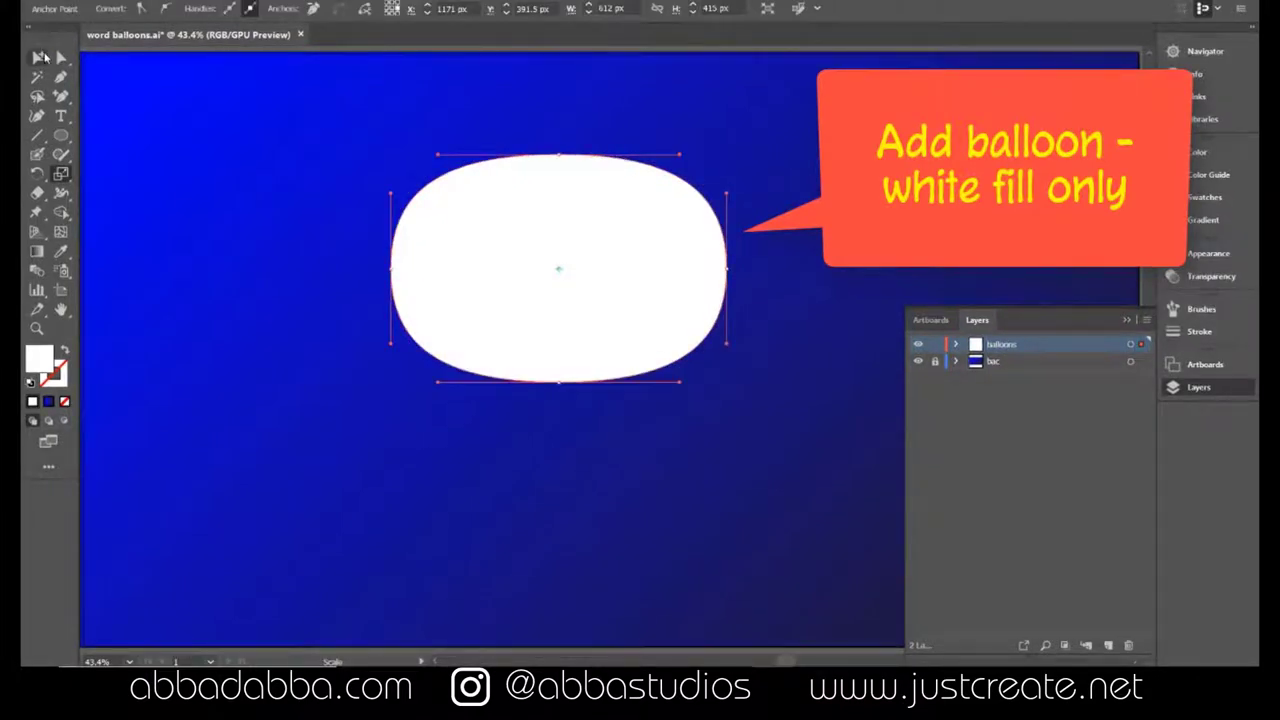
pyautogui.click(61, 57)
pyautogui.click(212, 136)
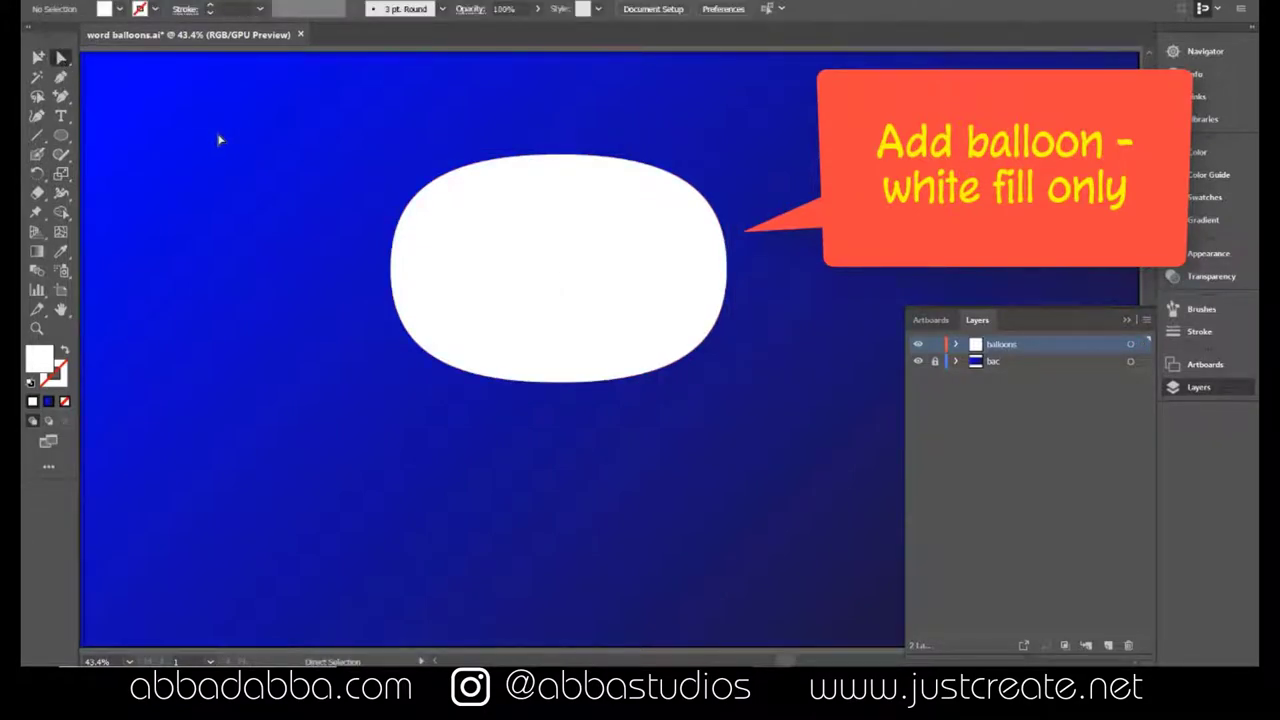
pyautogui.click(61, 116)
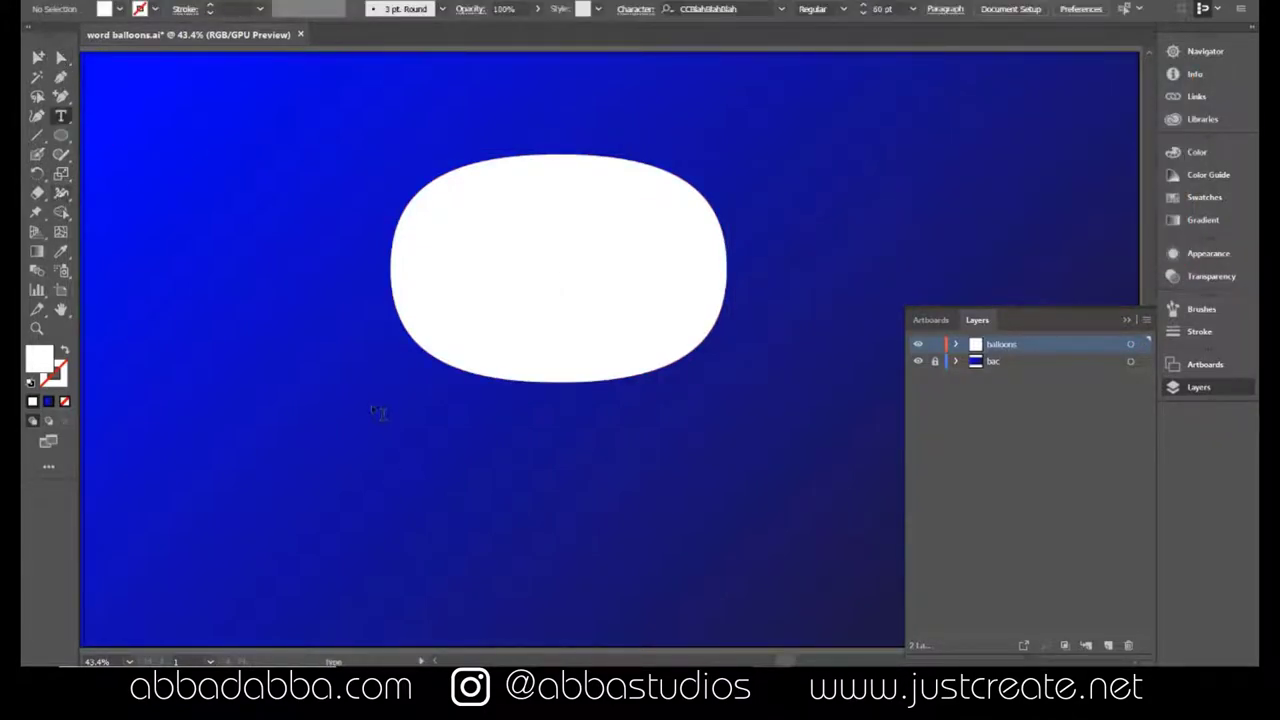
# - Drag a text frame below the balloon and enter 'Cozy lummox gives smart squid who asks for a job, a pen.'
pyautogui.moveTo(372, 404); pyautogui.dragTo(752, 594)
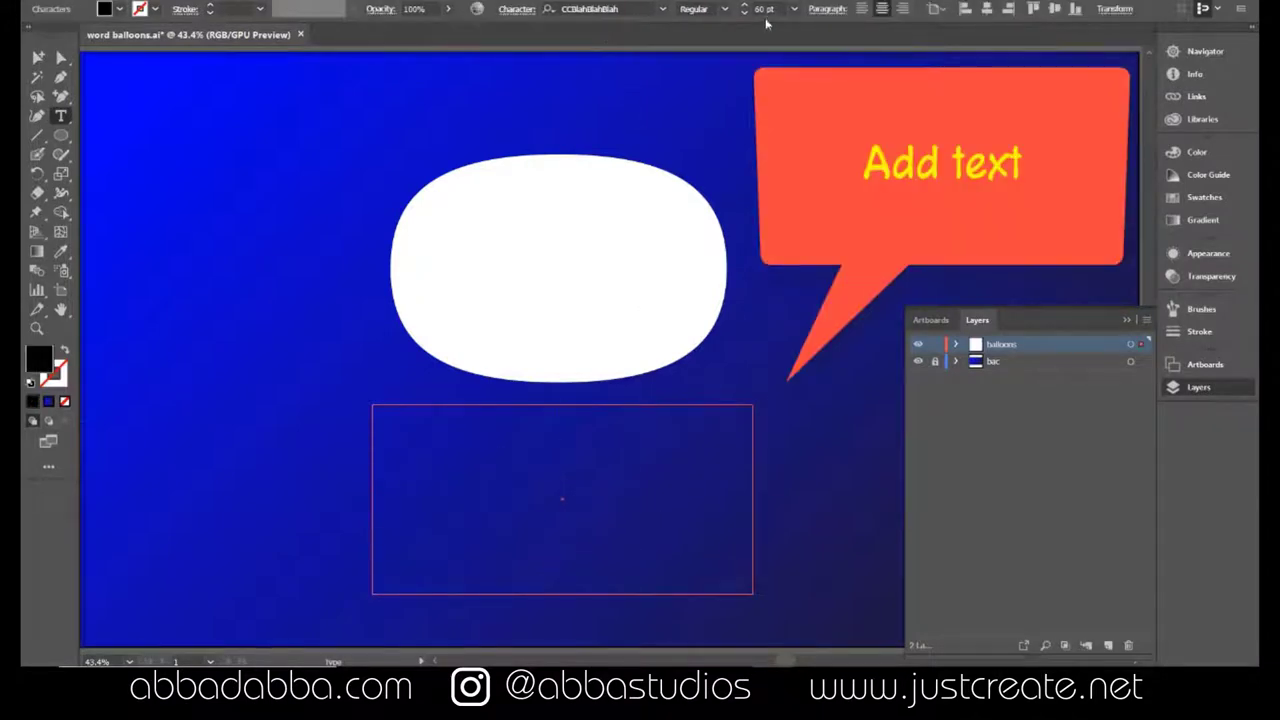
pyautogui.write('Cozy lummox gives')
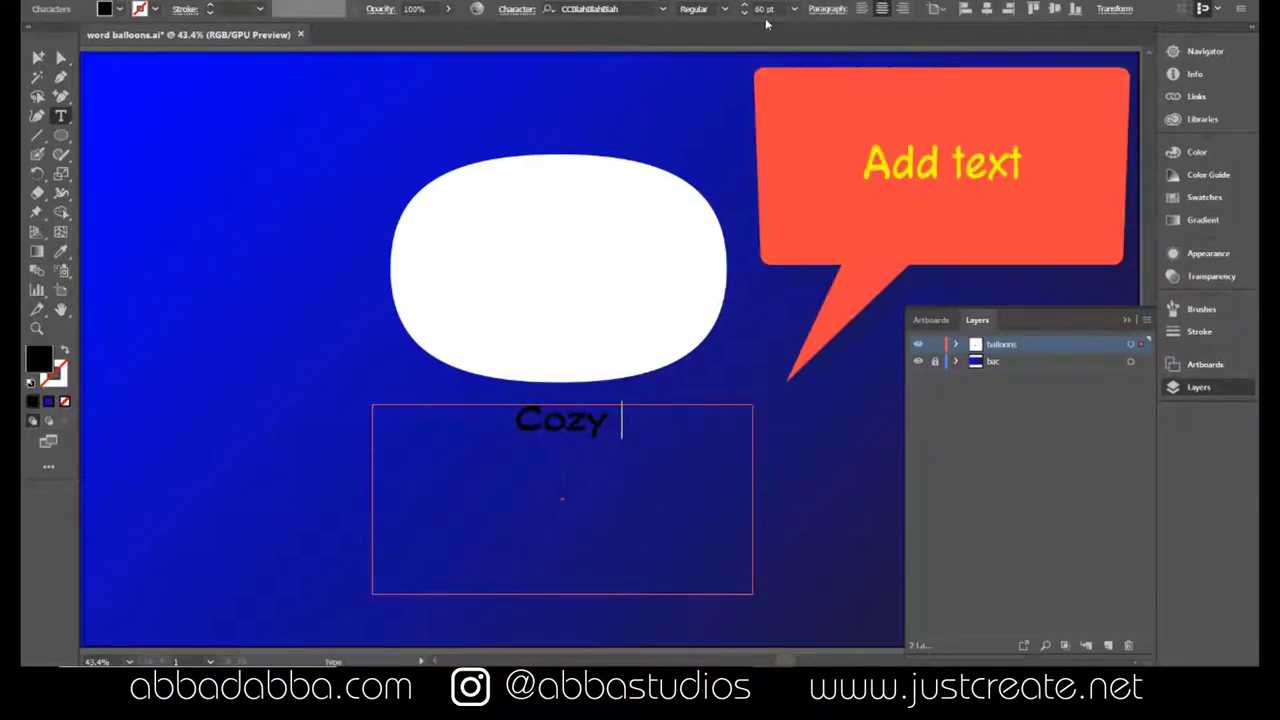
pyautogui.write(' s')
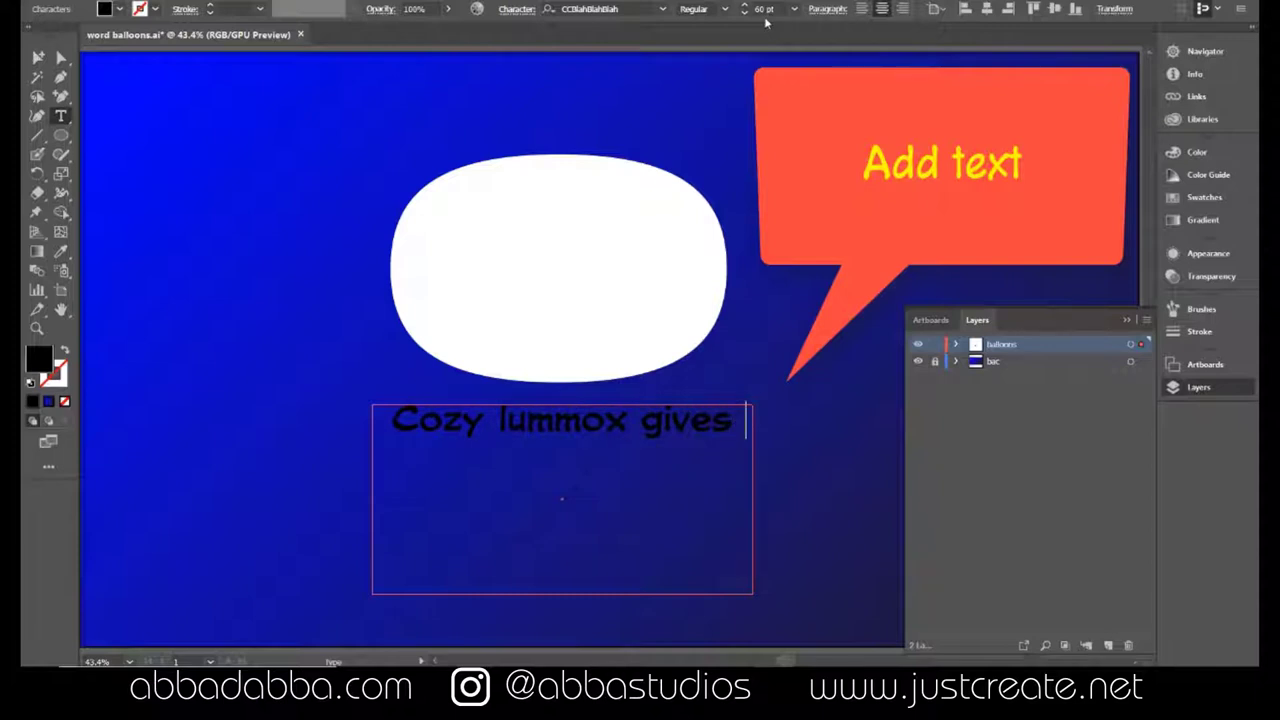
pyautogui.write('smart squid w')
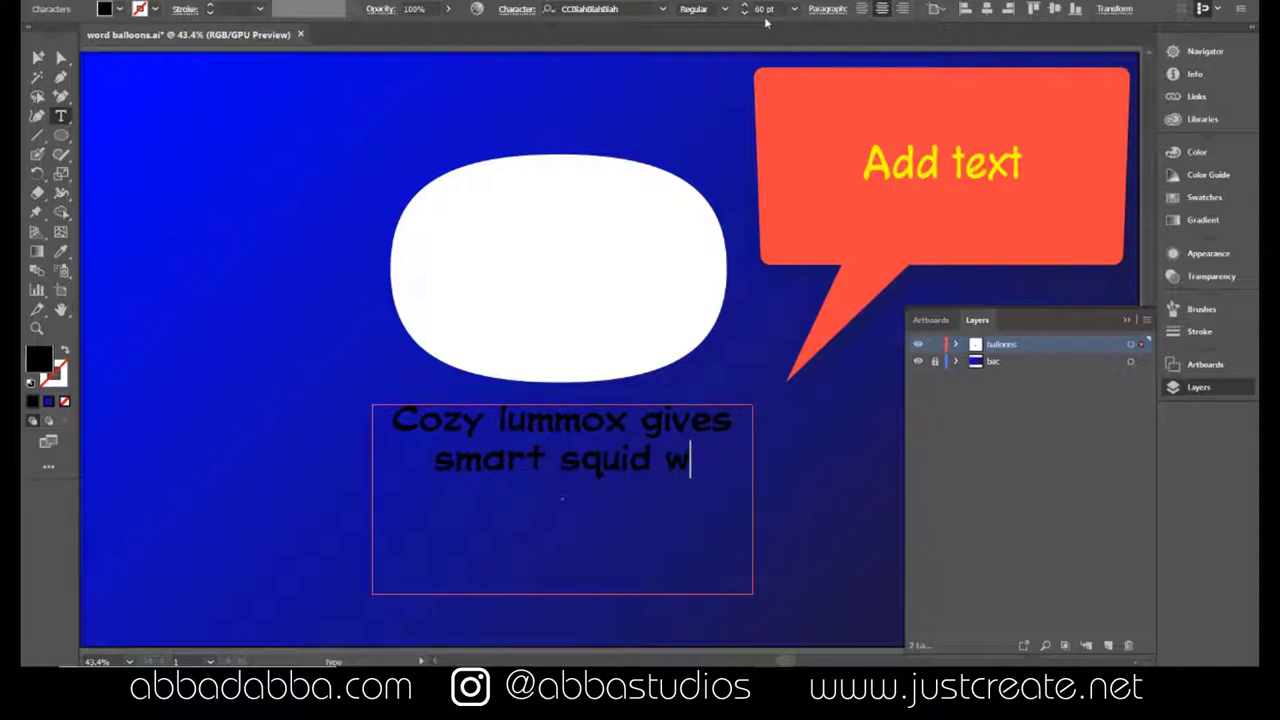
pyautogui.write('ho asks for ')
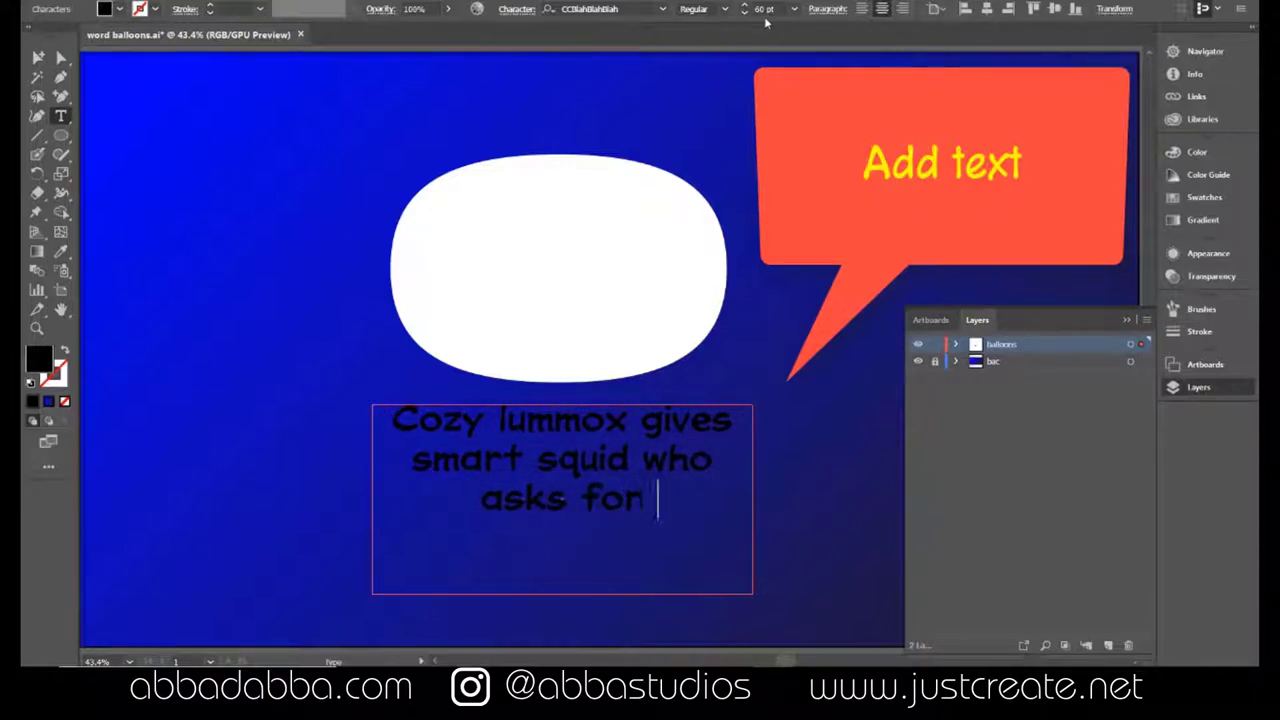
pyautogui.write('a job, a pen.')
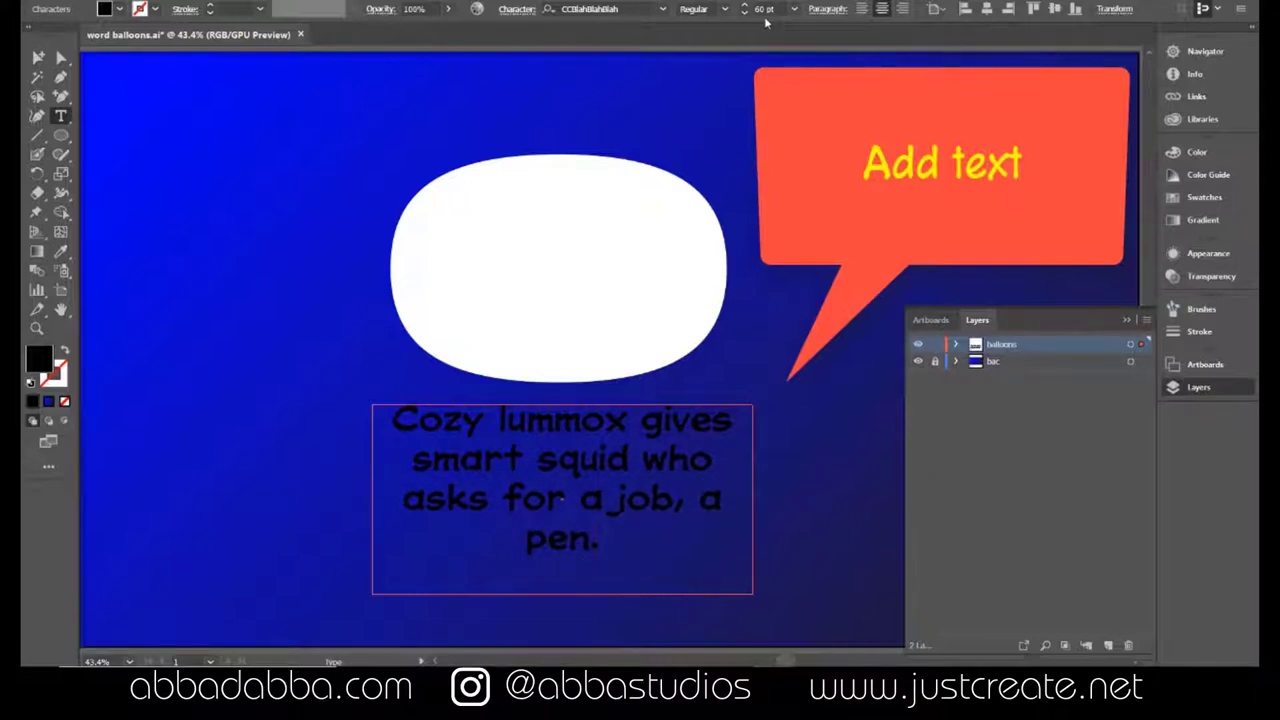
# - Move the text frame up onto the white balloon and send it to the back, behind the balloon
pyautogui.click(60, 58)
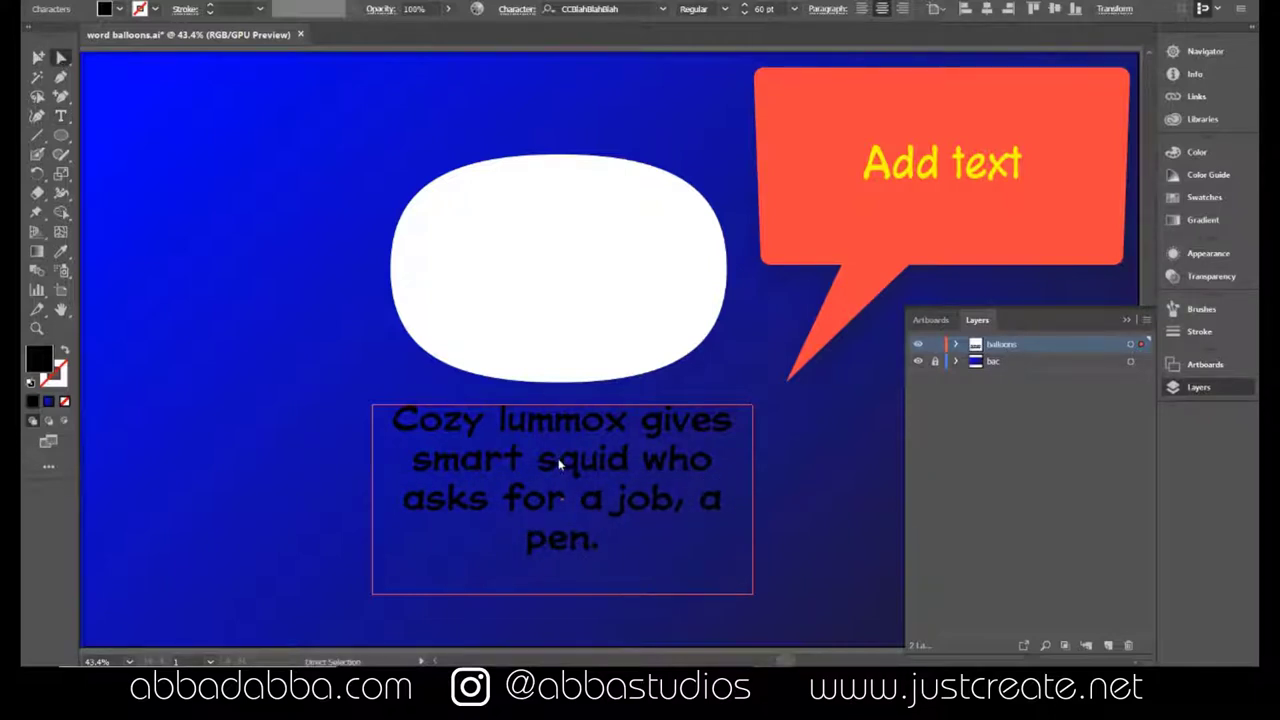
pyautogui.moveTo(561, 466); pyautogui.dragTo(565, 205)
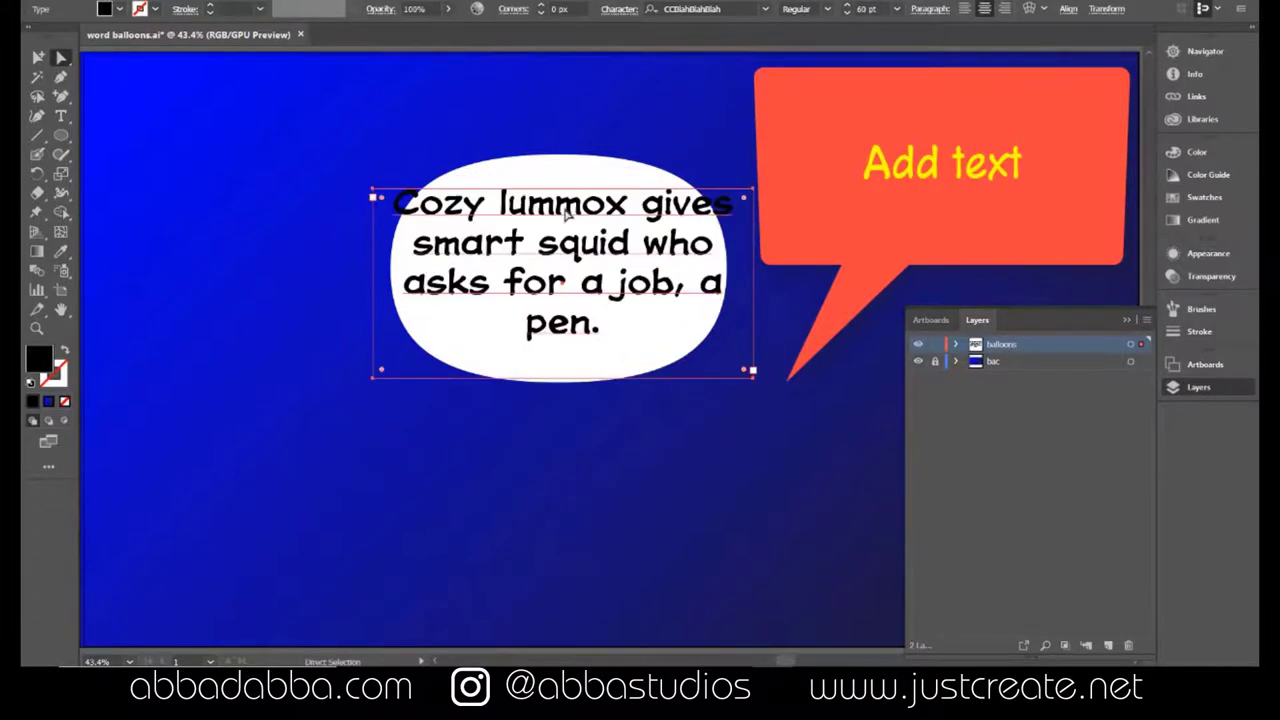
pyautogui.click(175, 0)
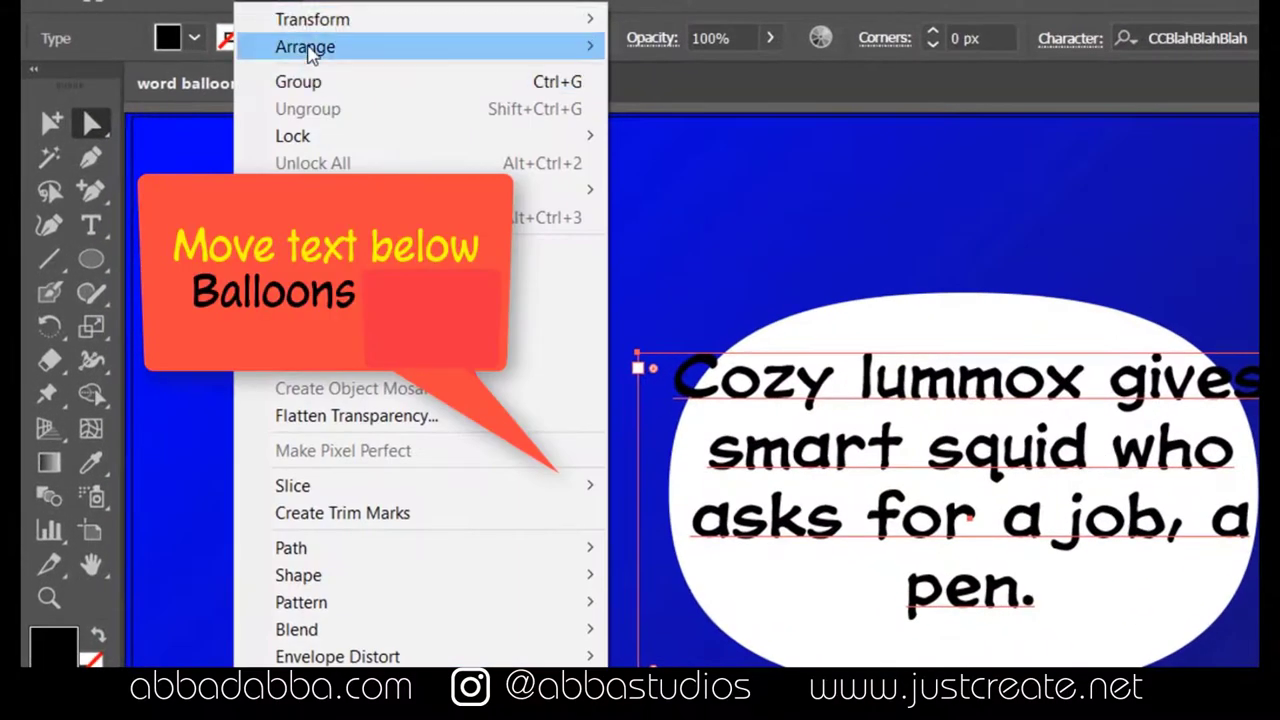
pyautogui.moveTo(308, 52)
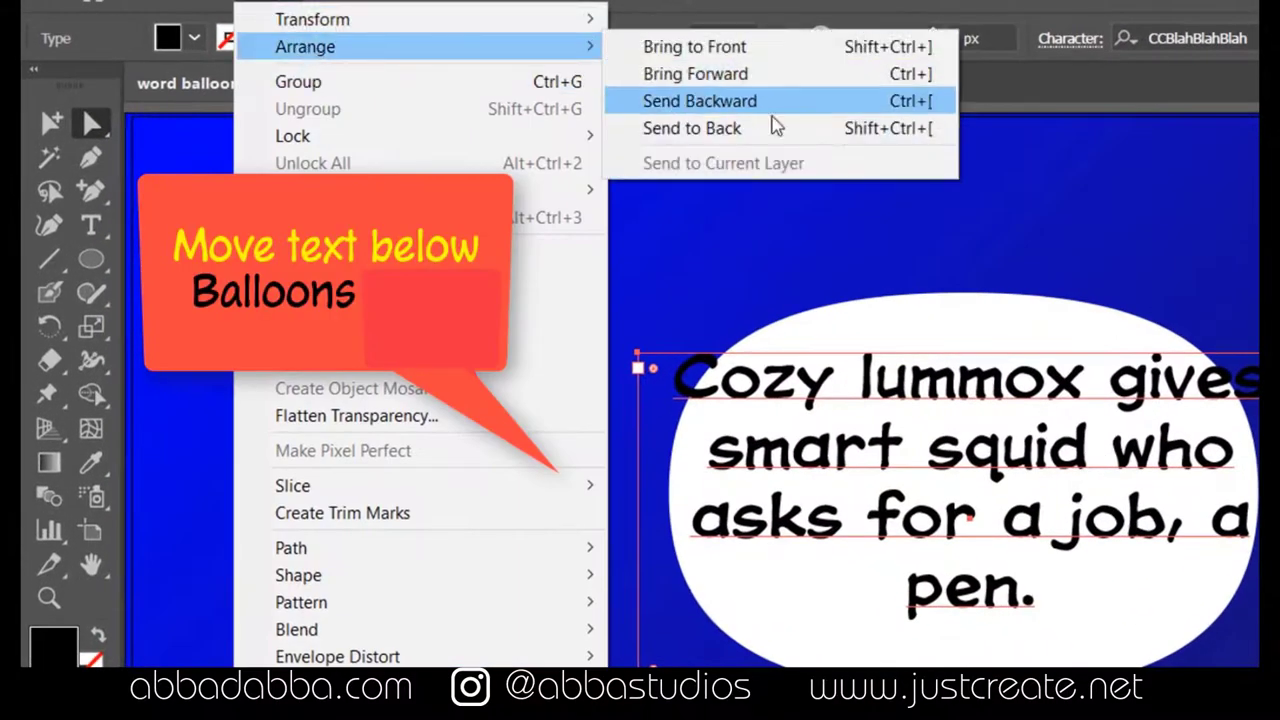
pyautogui.click(771, 127)
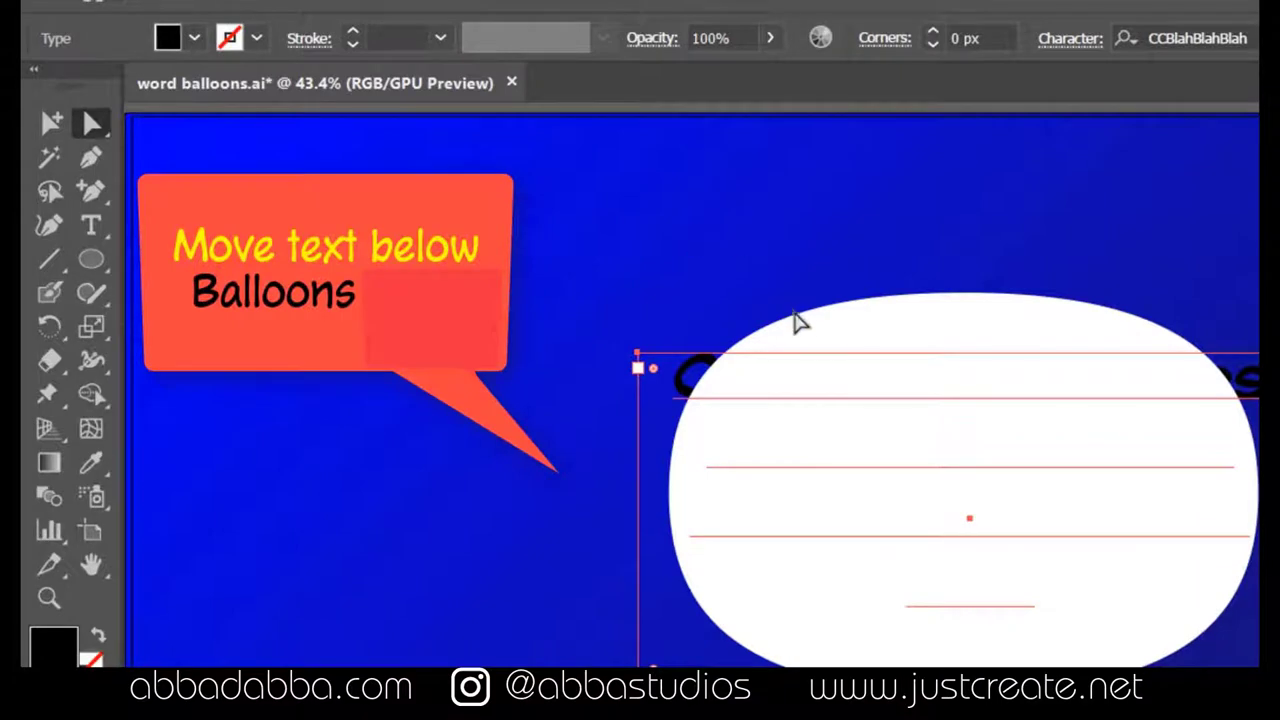
pyautogui.click(800, 331)
pyautogui.click(175, 183)
pyautogui.moveTo(92, 124); pyautogui.dragTo(150, 157)
# - Set the balloon's Text Wrap Options to an 11 pt offset with Invert Wrap
pyautogui.click(826, 322)
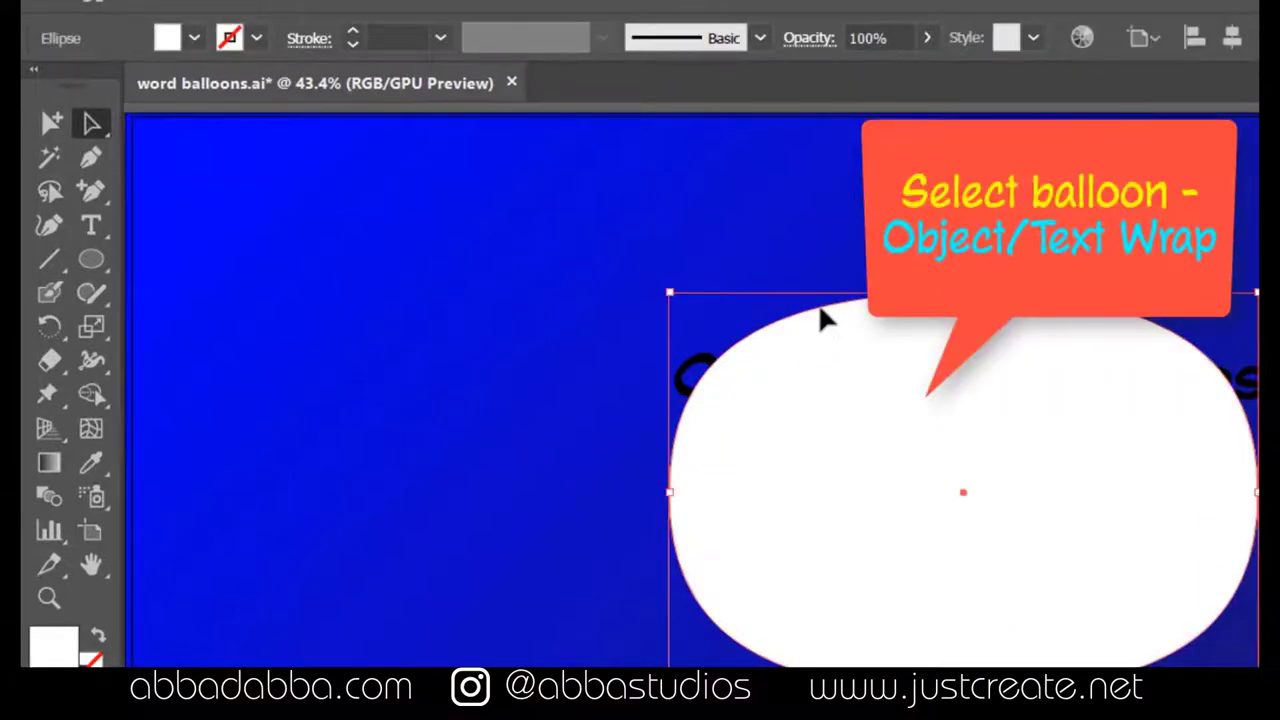
pyautogui.click(250, 2)
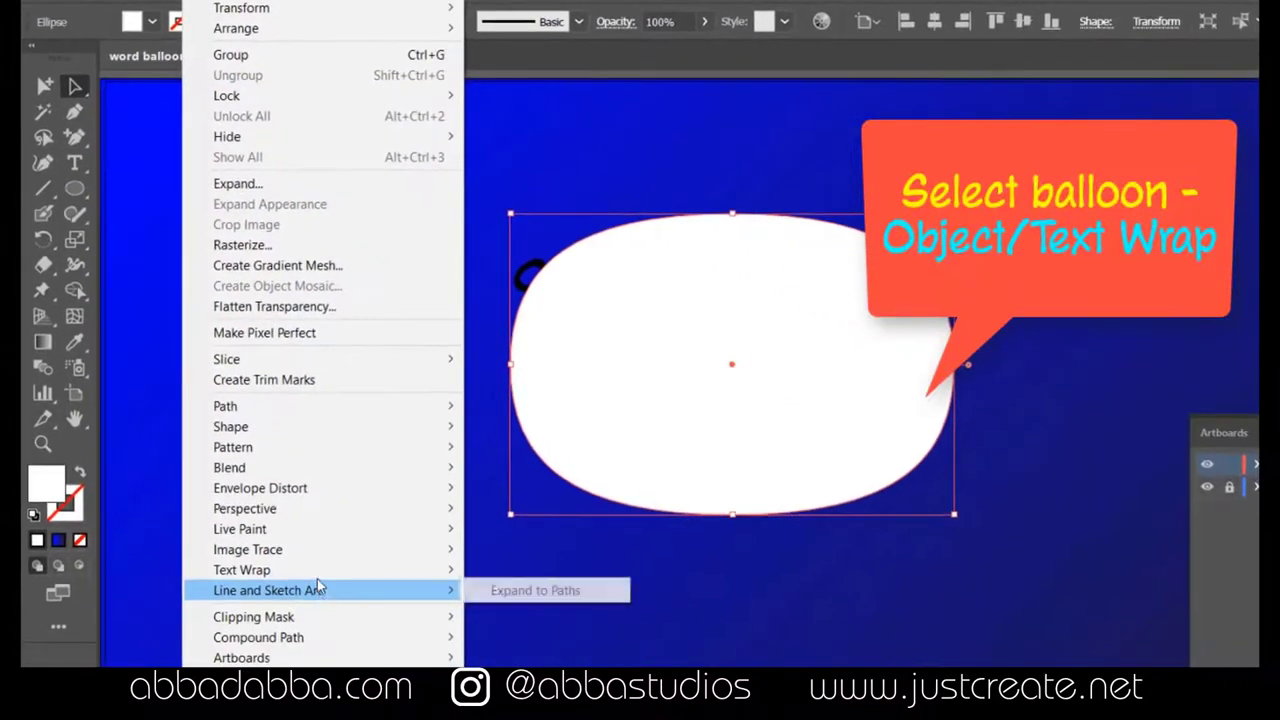
pyautogui.moveTo(470, 643)
pyautogui.click(590, 694)
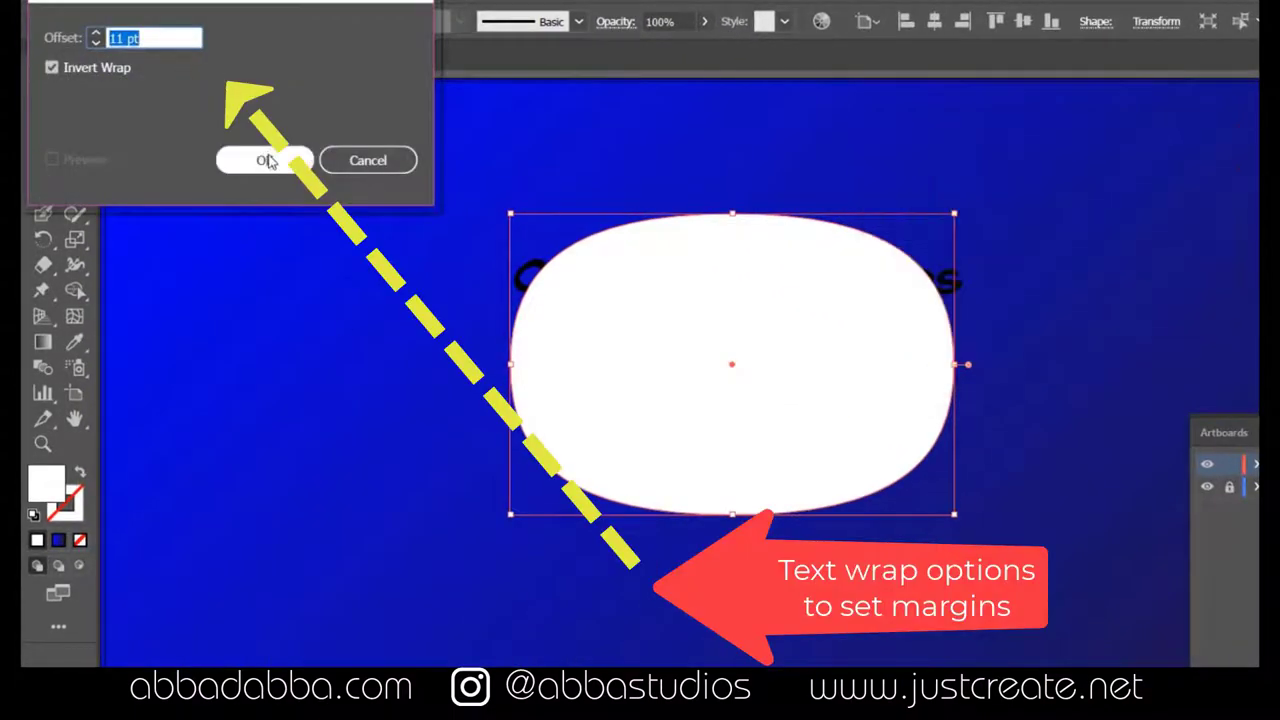
pyautogui.click(266, 160)
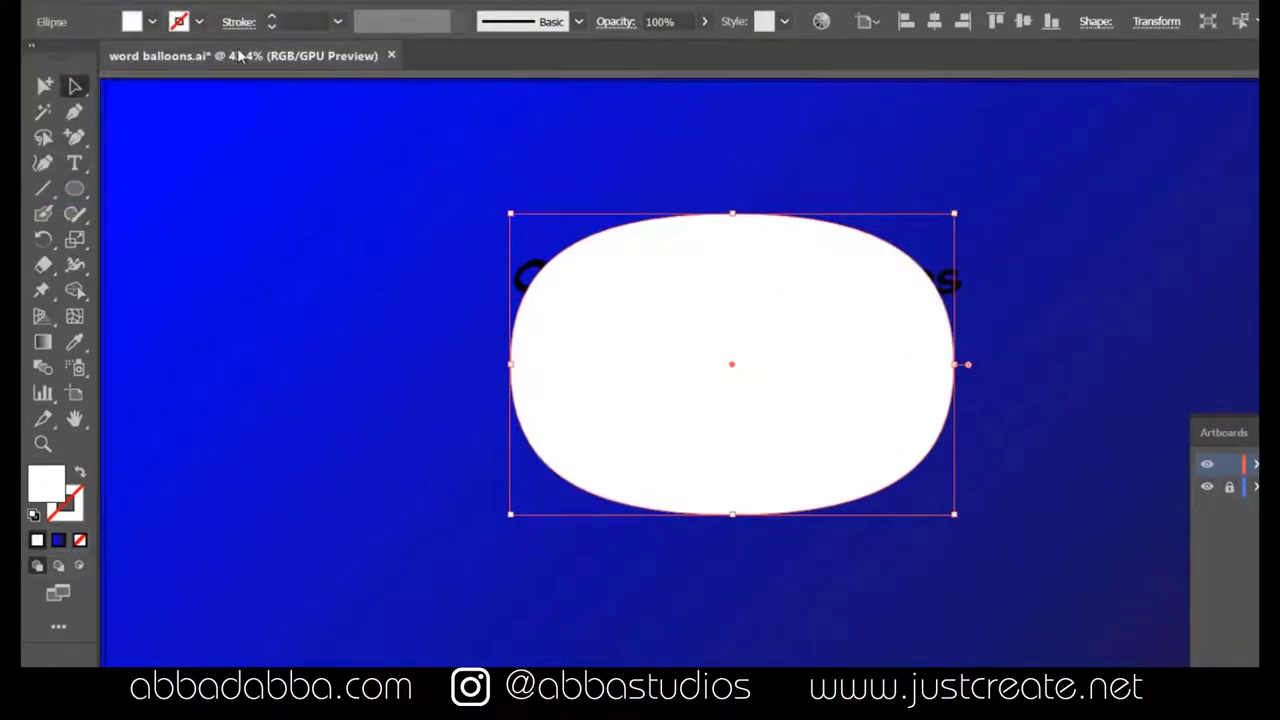
# - Apply Object > Text Wrap > Make so the balloon wraps the text
pyautogui.click(245, 2)
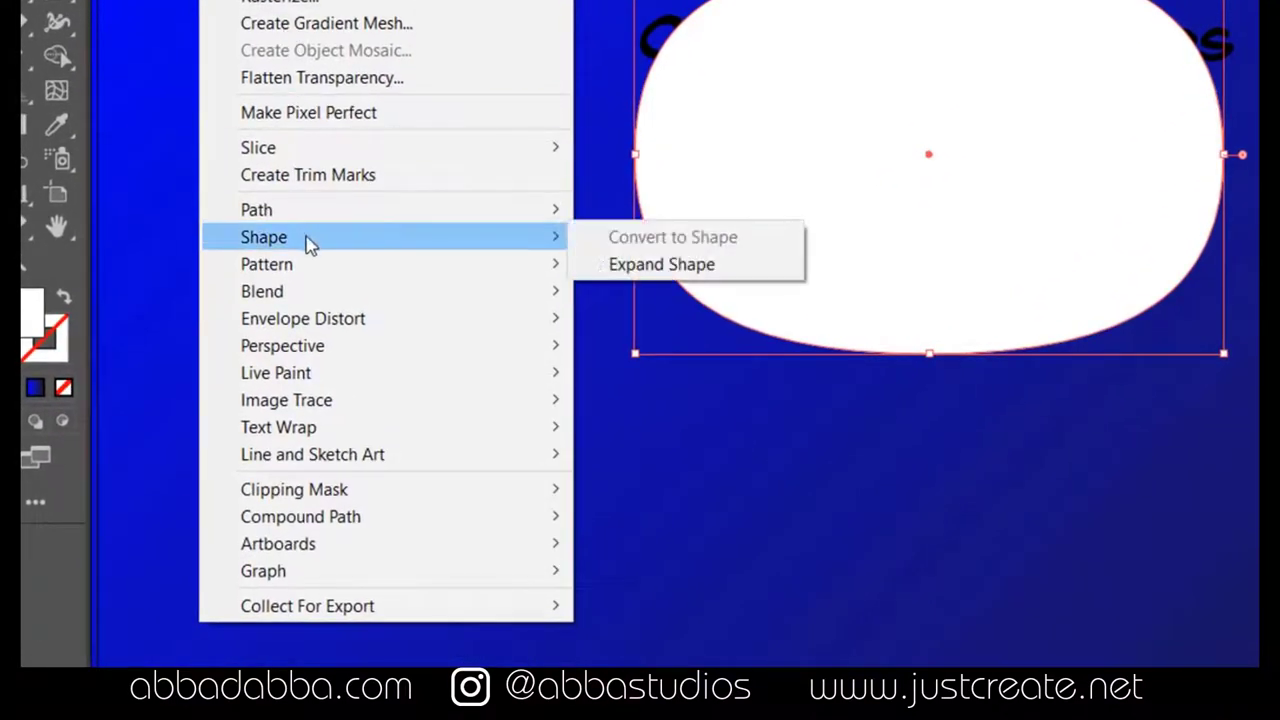
pyautogui.moveTo(349, 431)
pyautogui.click(660, 435)
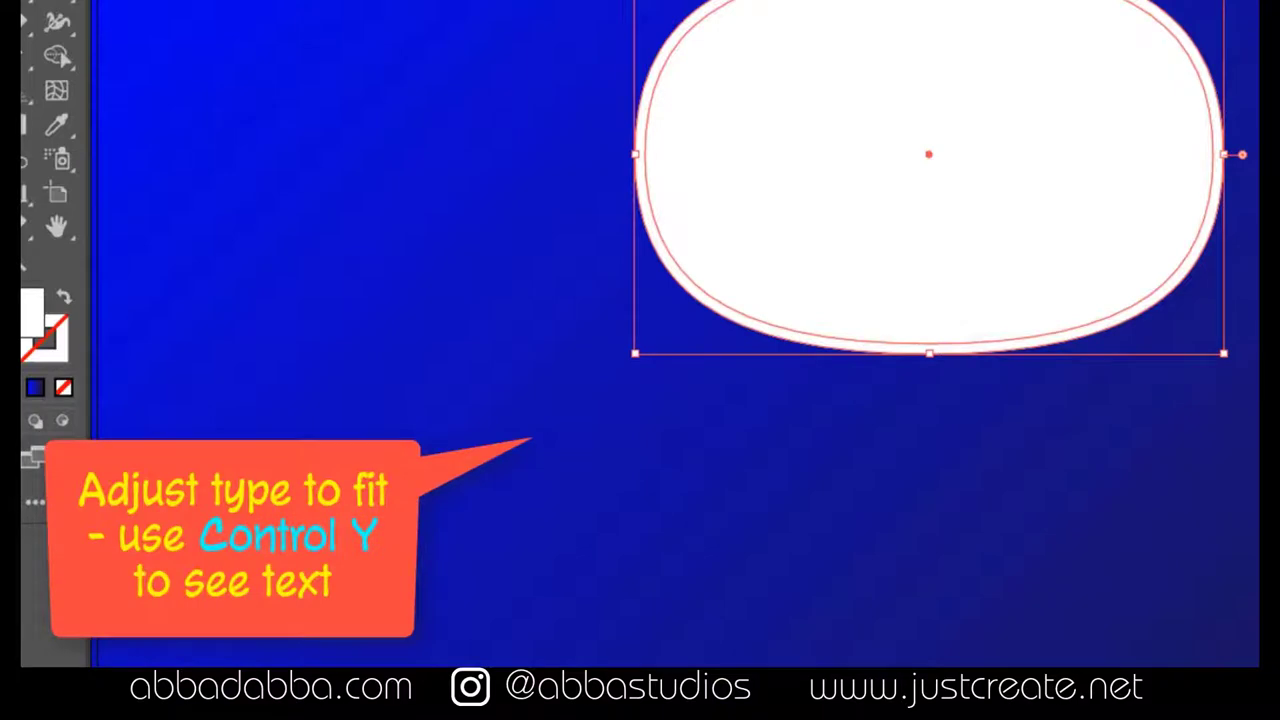
# - In Outline view, drag the balloon's handles until the sentence fits inside, then return to Preview
pyautogui.hotkey('ctrl', 'y')
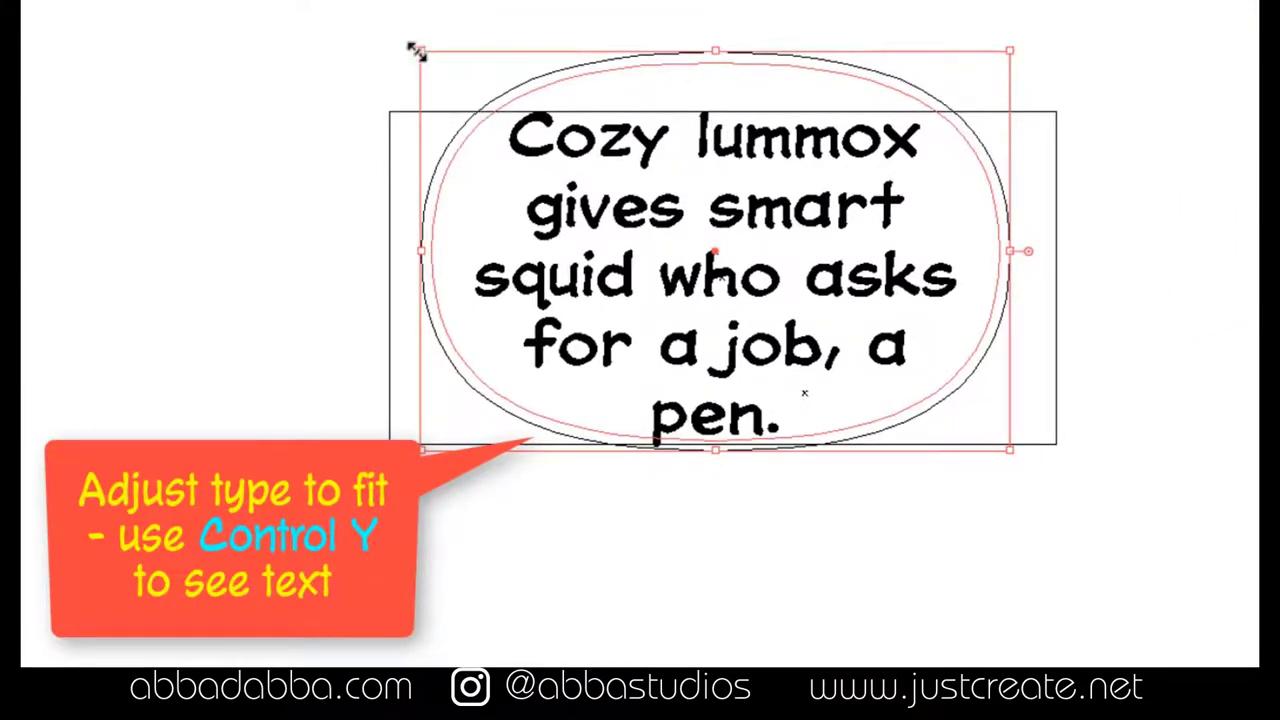
pyautogui.moveTo(418, 49); pyautogui.dragTo(432, 80)
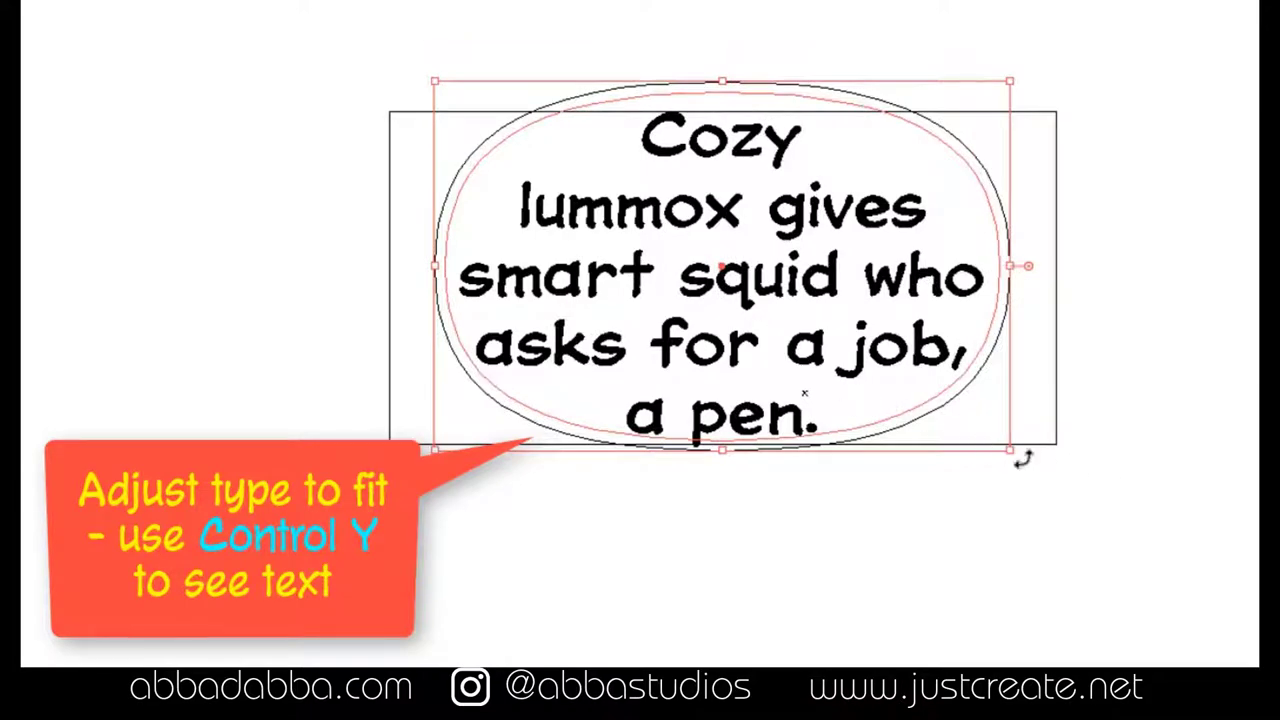
pyautogui.moveTo(1010, 450); pyautogui.dragTo(1016, 474)
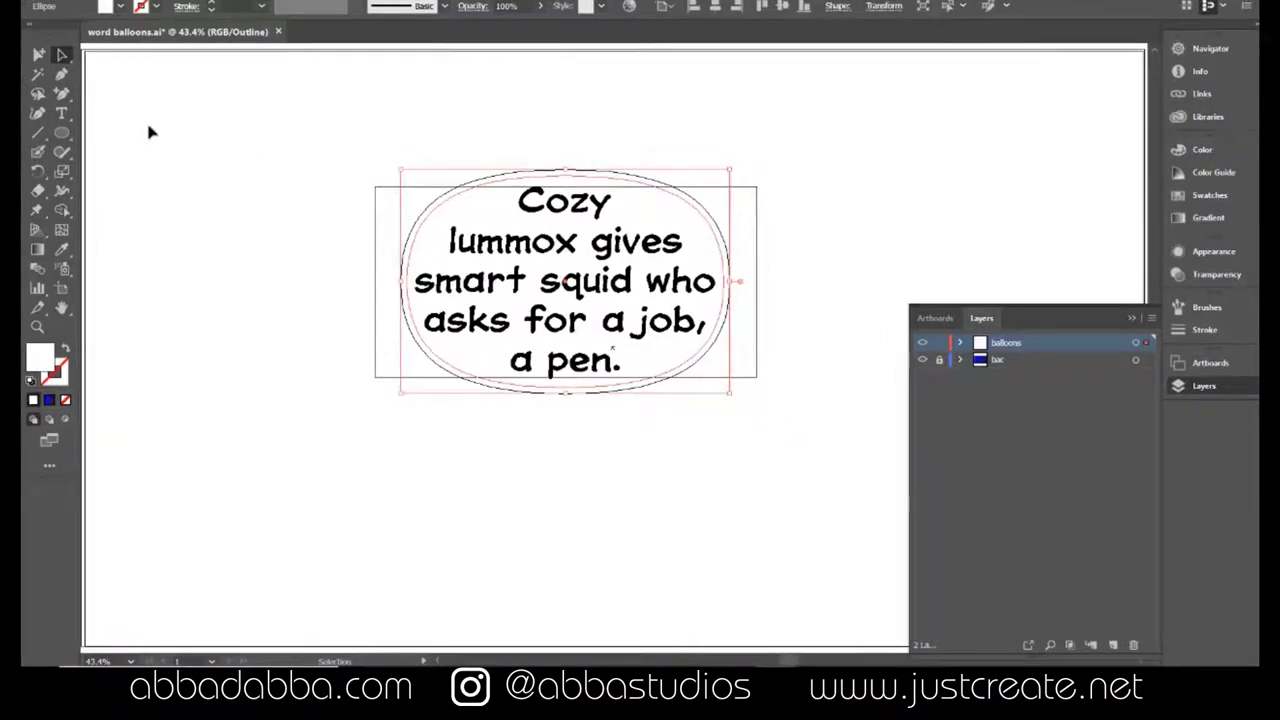
pyautogui.click(211, 158)
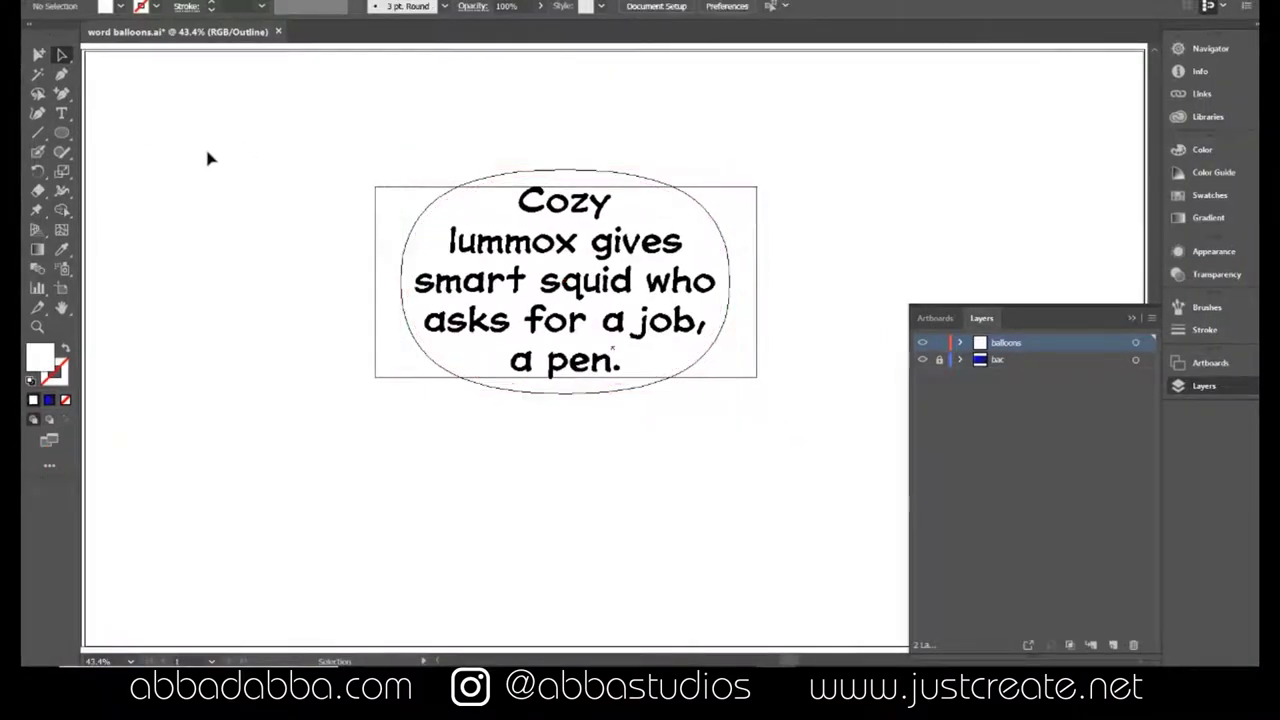
pyautogui.hotkey('ctrl', 'y')
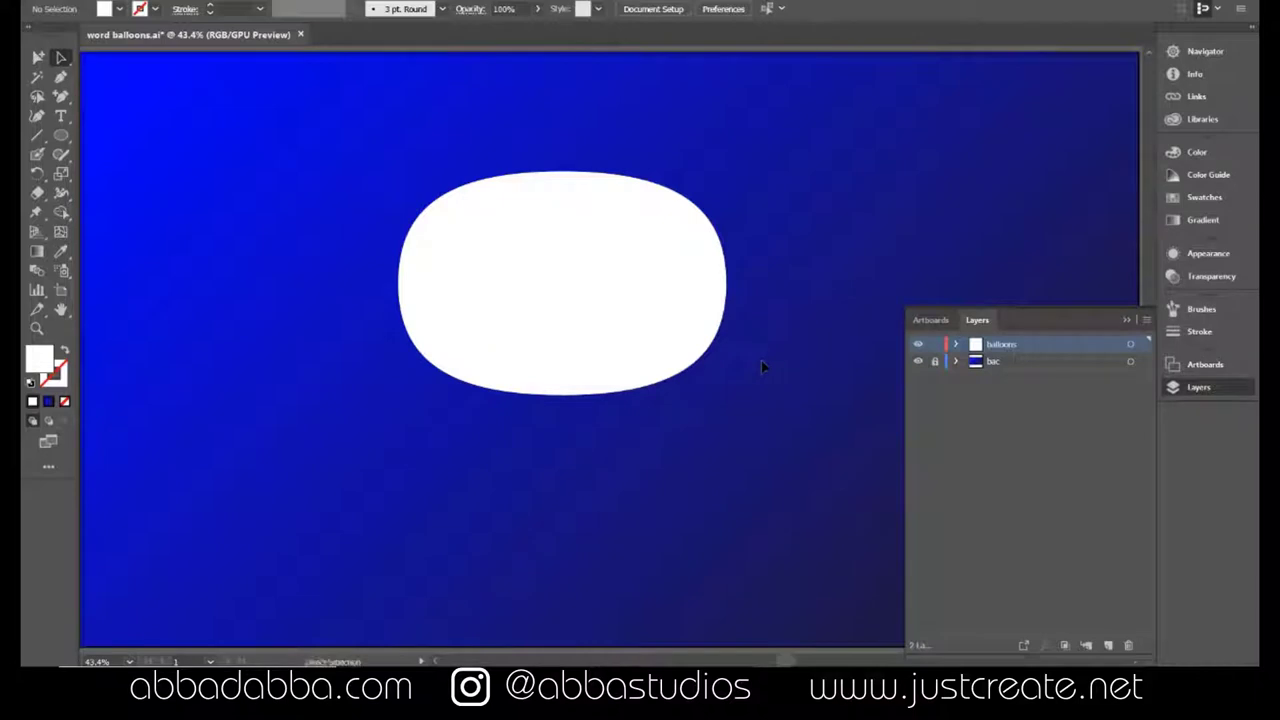
# - Switch back to Outline view to check the wrapped text inside the balloon
pyautogui.hotkey('ctrl', 'y')
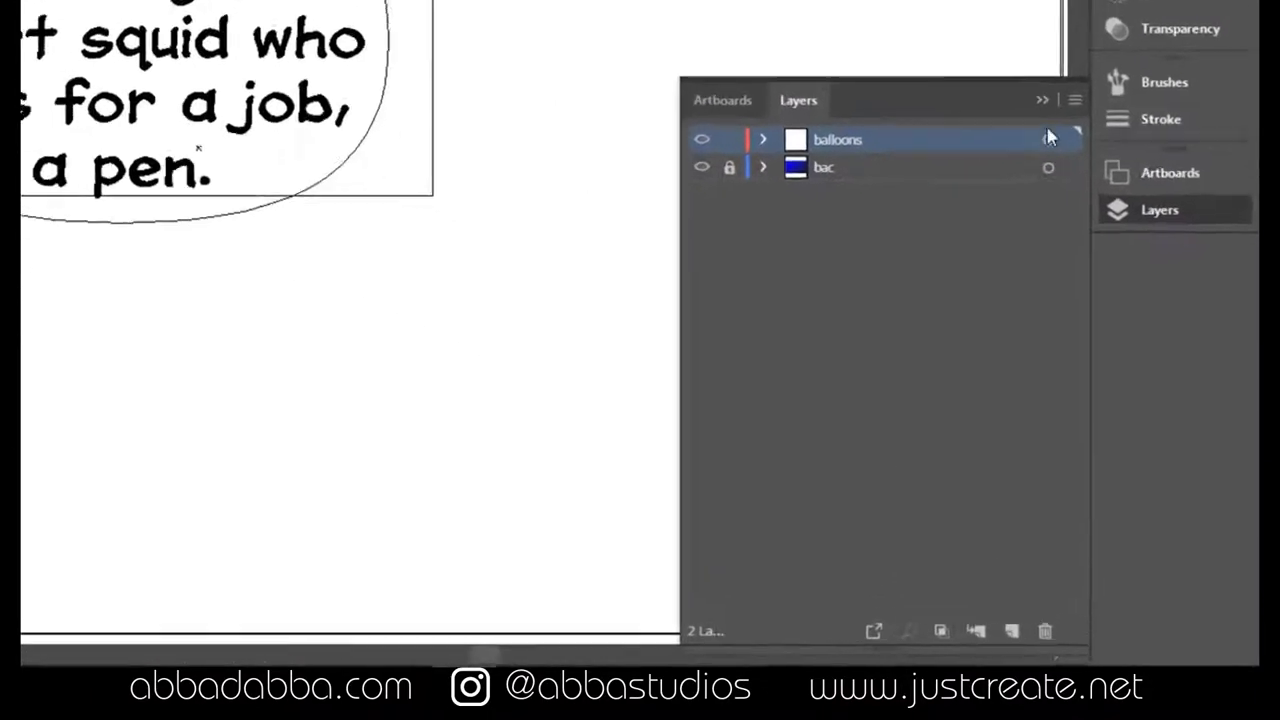
# - Duplicate the balloons layer, rename the copy 'text', and lock the original balloons layer
pyautogui.click(1075, 100)
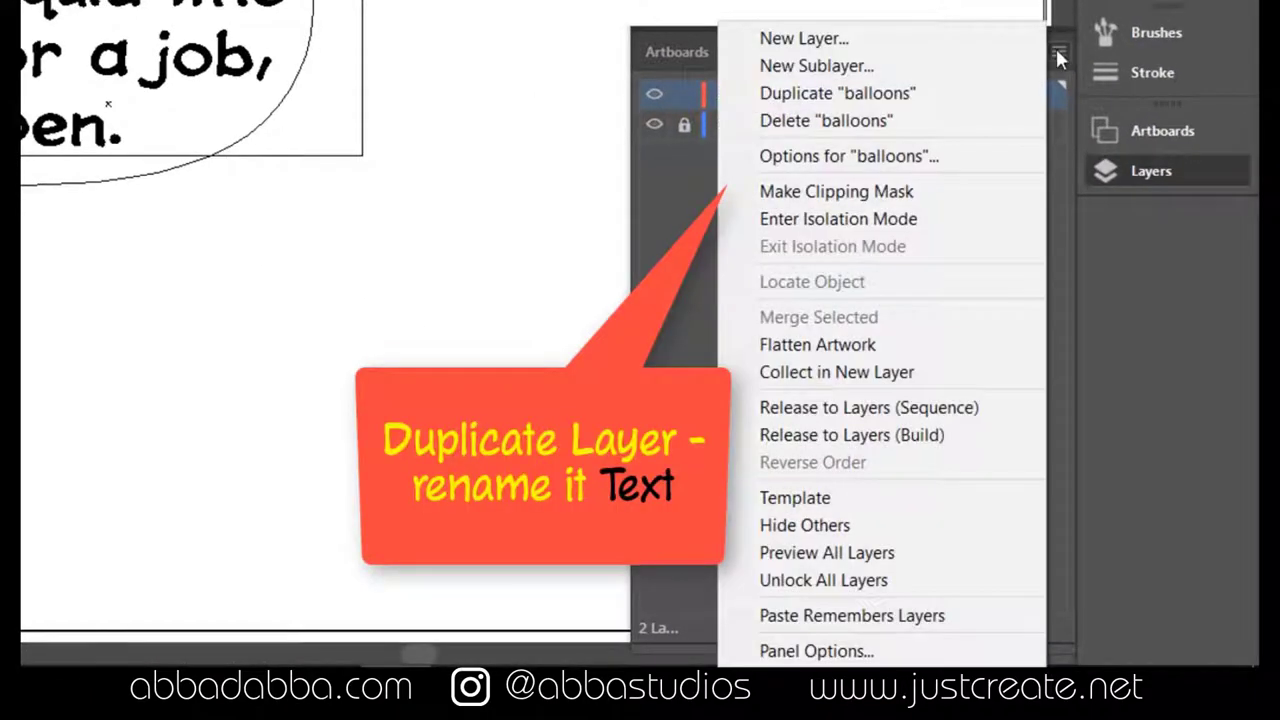
pyautogui.click(823, 96)
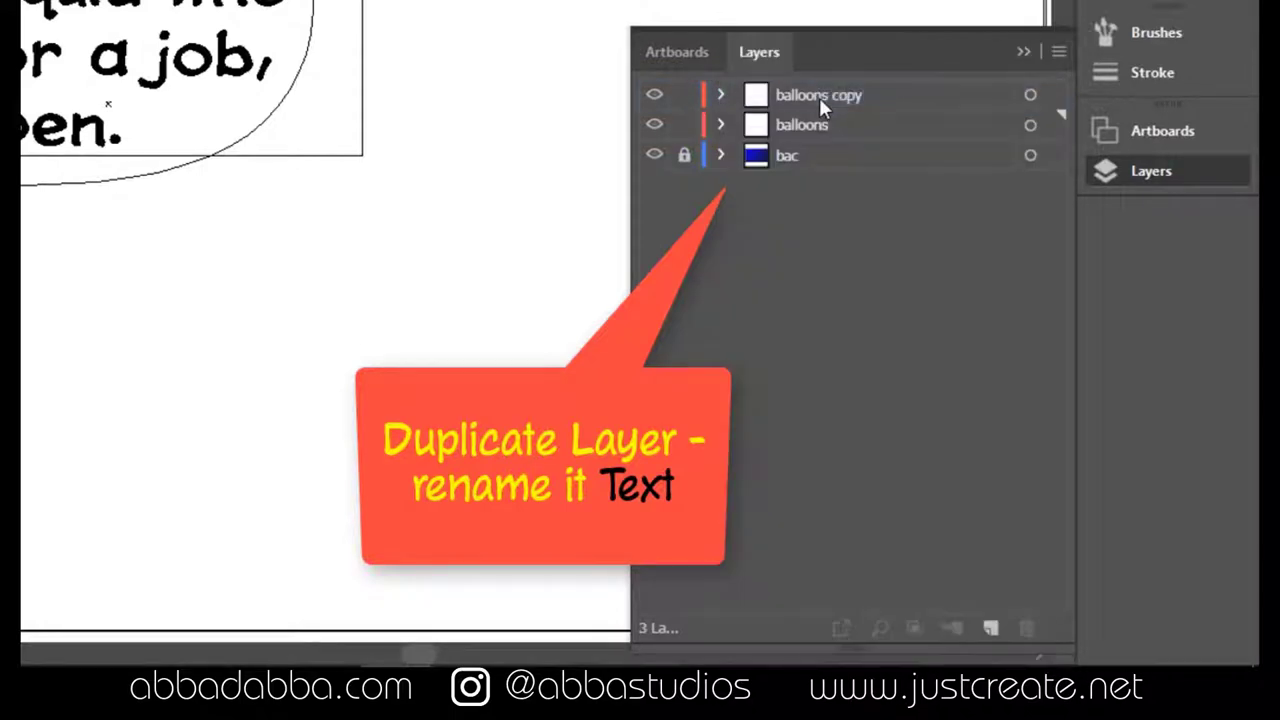
pyautogui.doubleClick(818, 94)
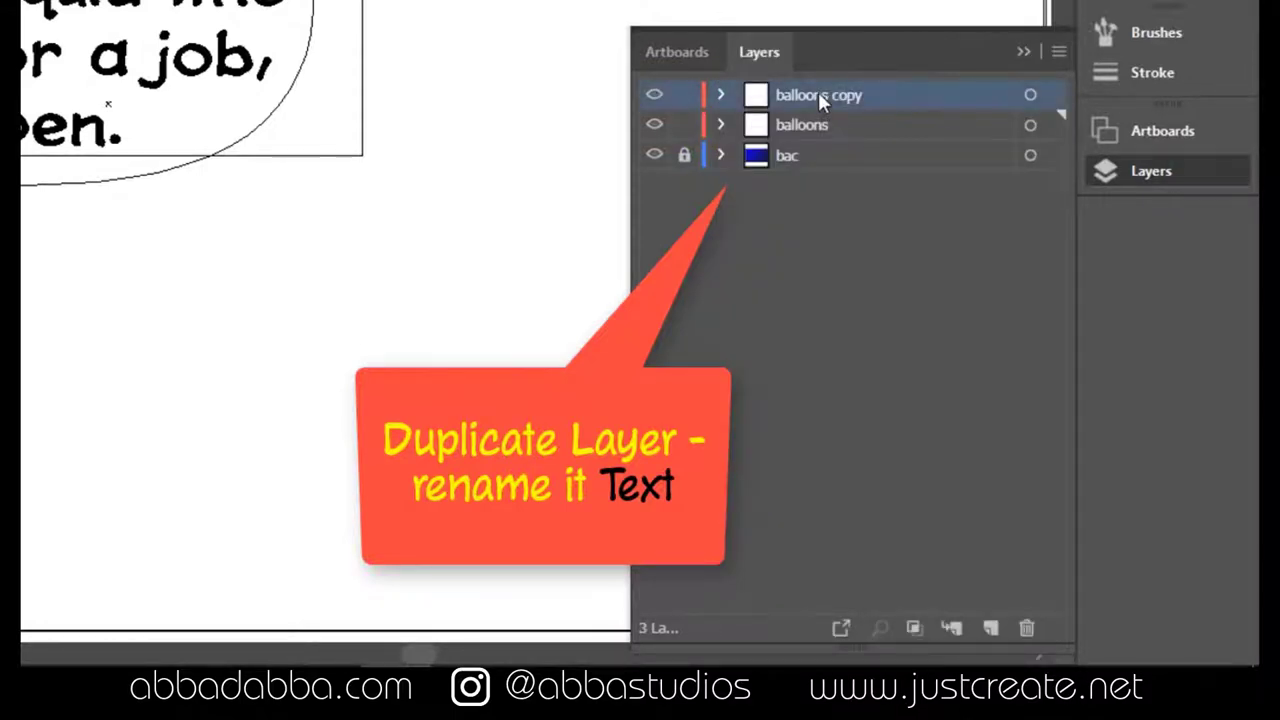
pyautogui.write('text')
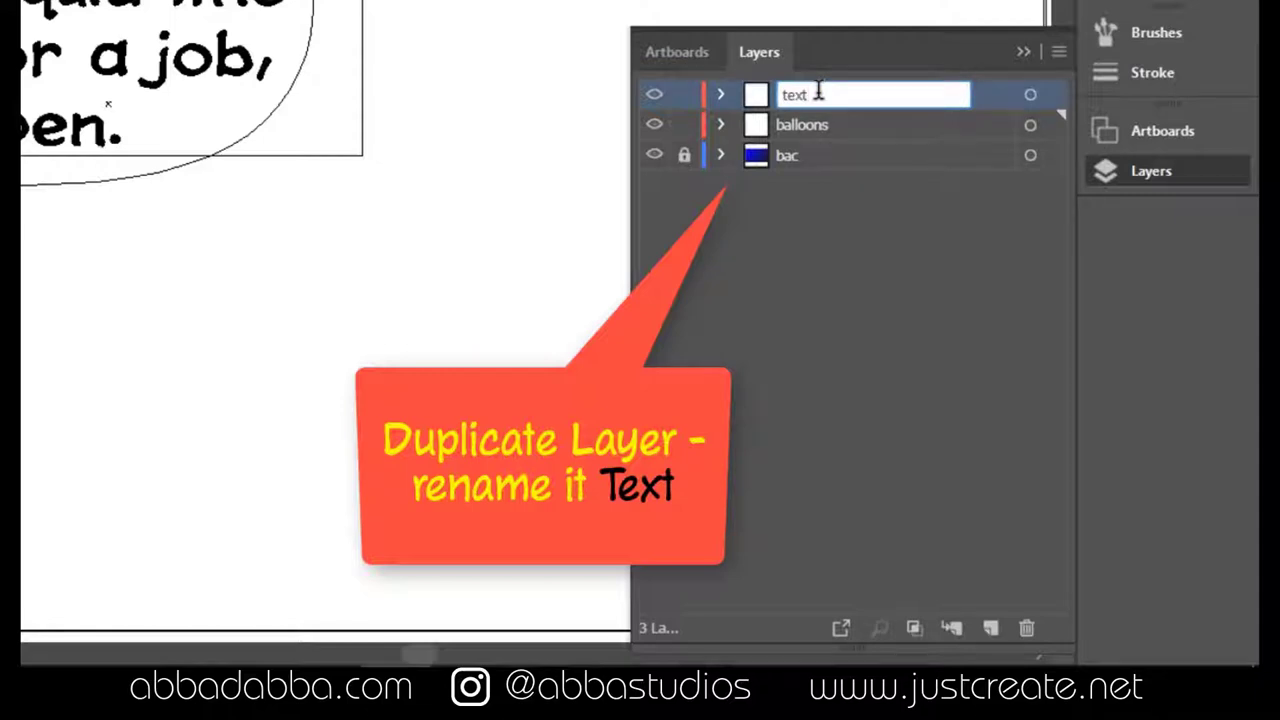
pyautogui.press('Return')
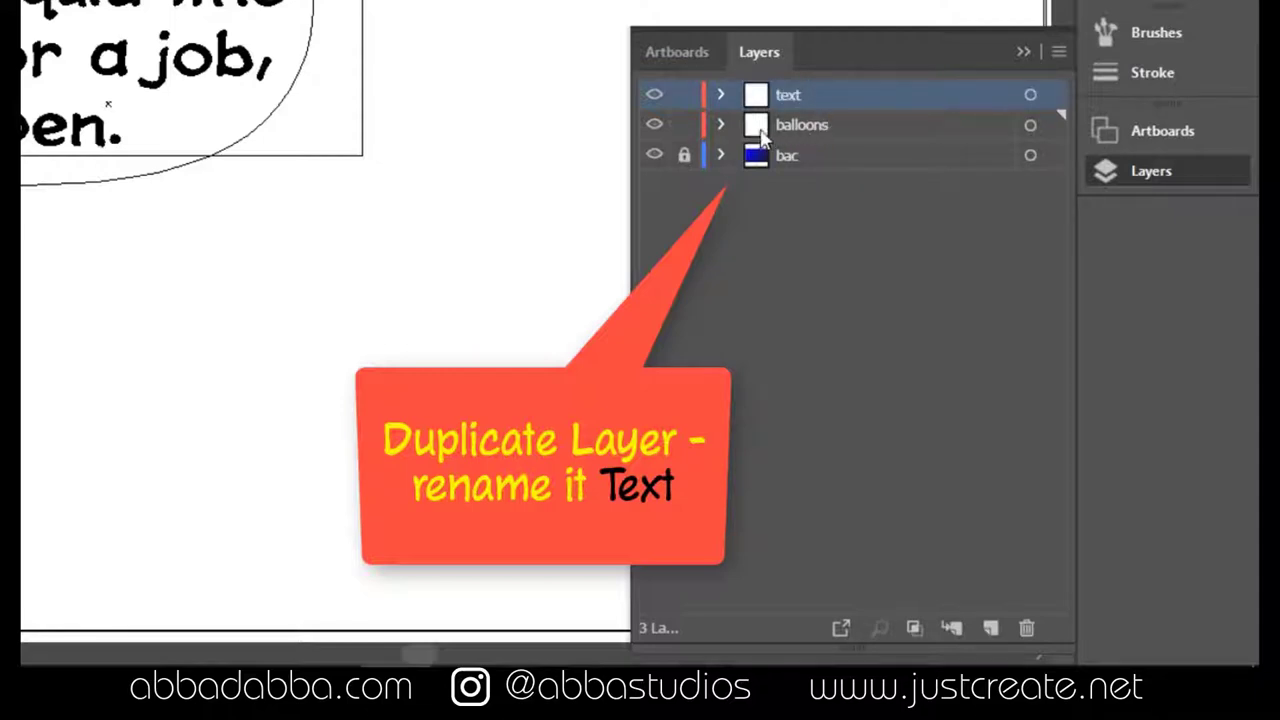
pyautogui.click(684, 127)
# - With balloons hidden, set the text layer's balloon fill to None, lock 'text', then reshow balloons
pyautogui.hotkey('ctrl', 'y')
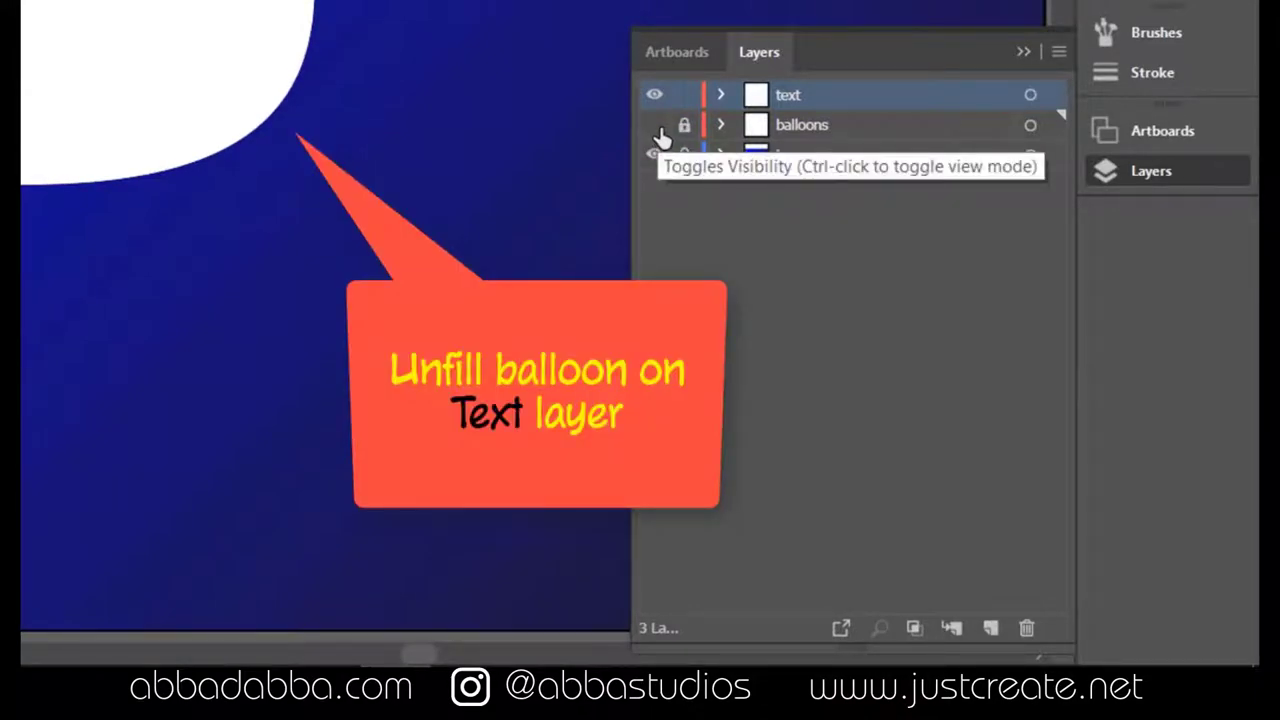
pyautogui.click(656, 128)
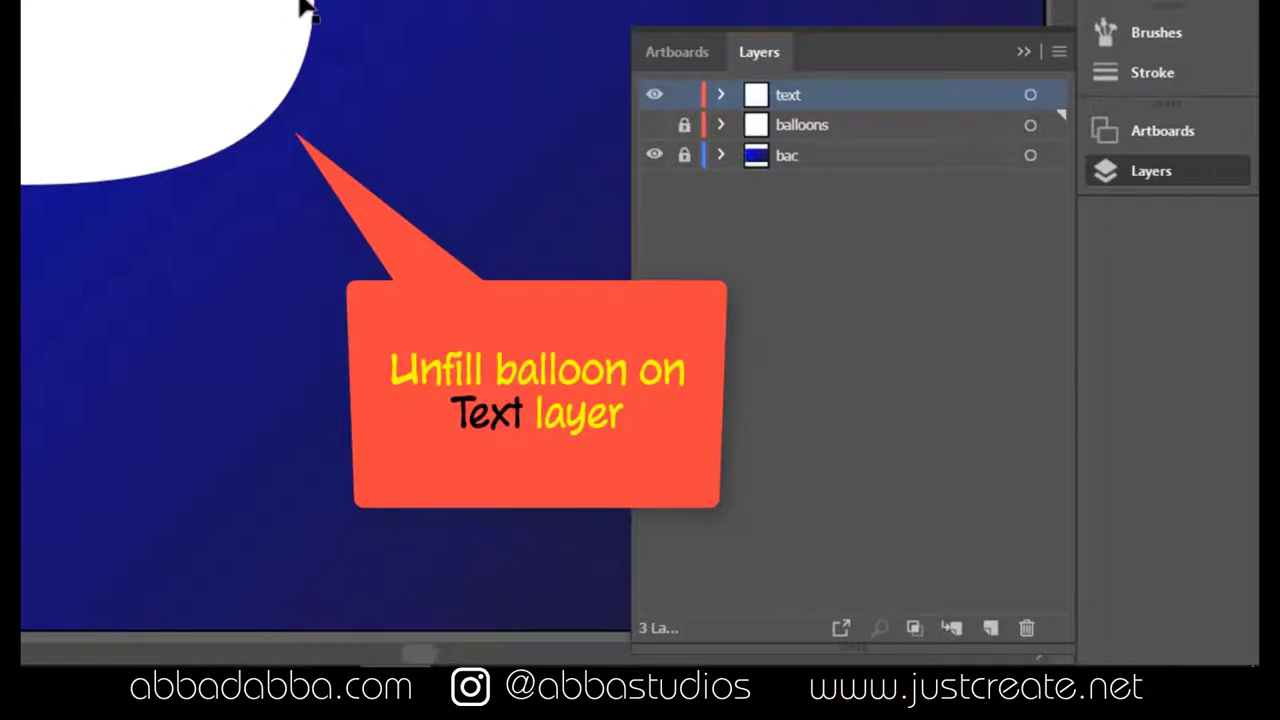
pyautogui.click(305, 10)
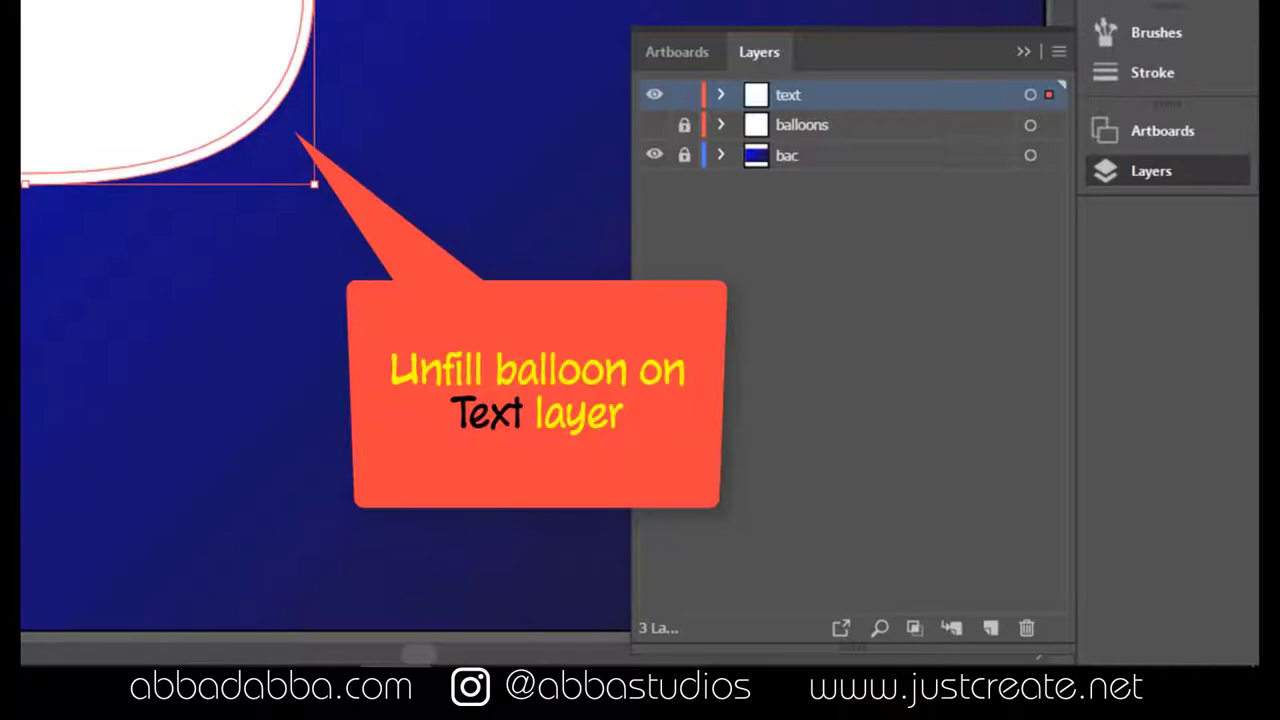
pyautogui.press('/')
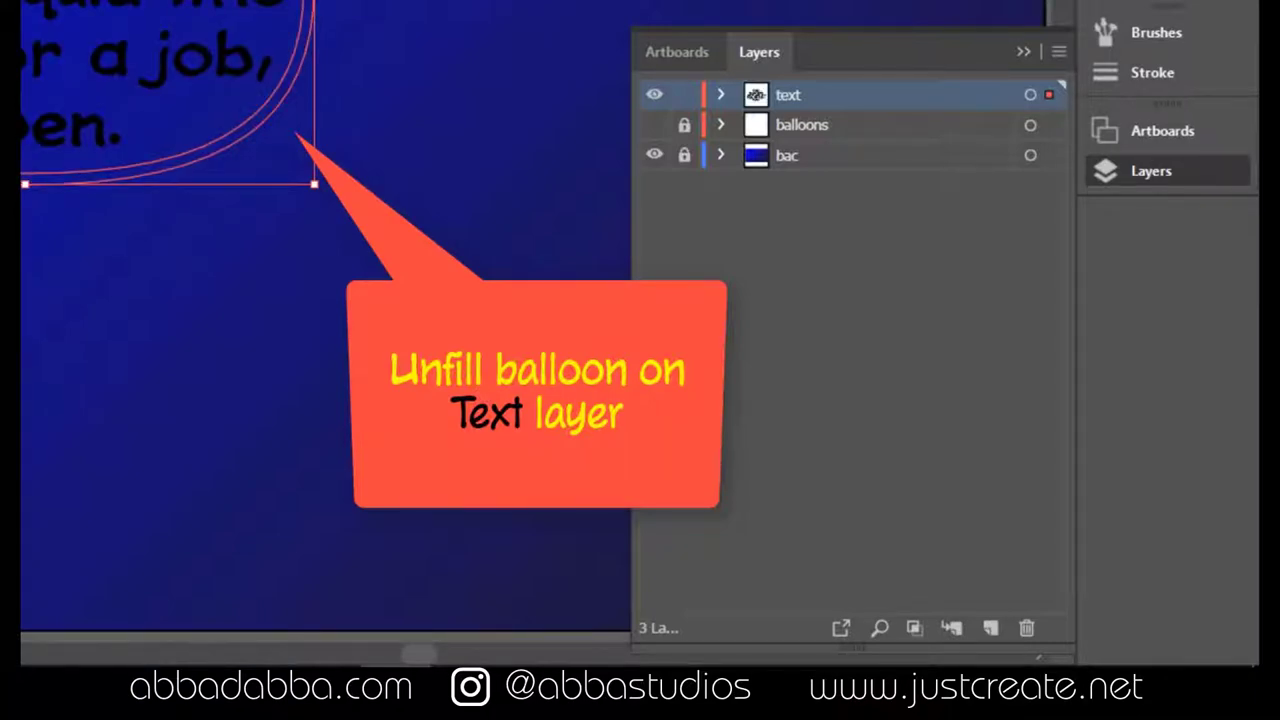
pyautogui.click(670, 240)
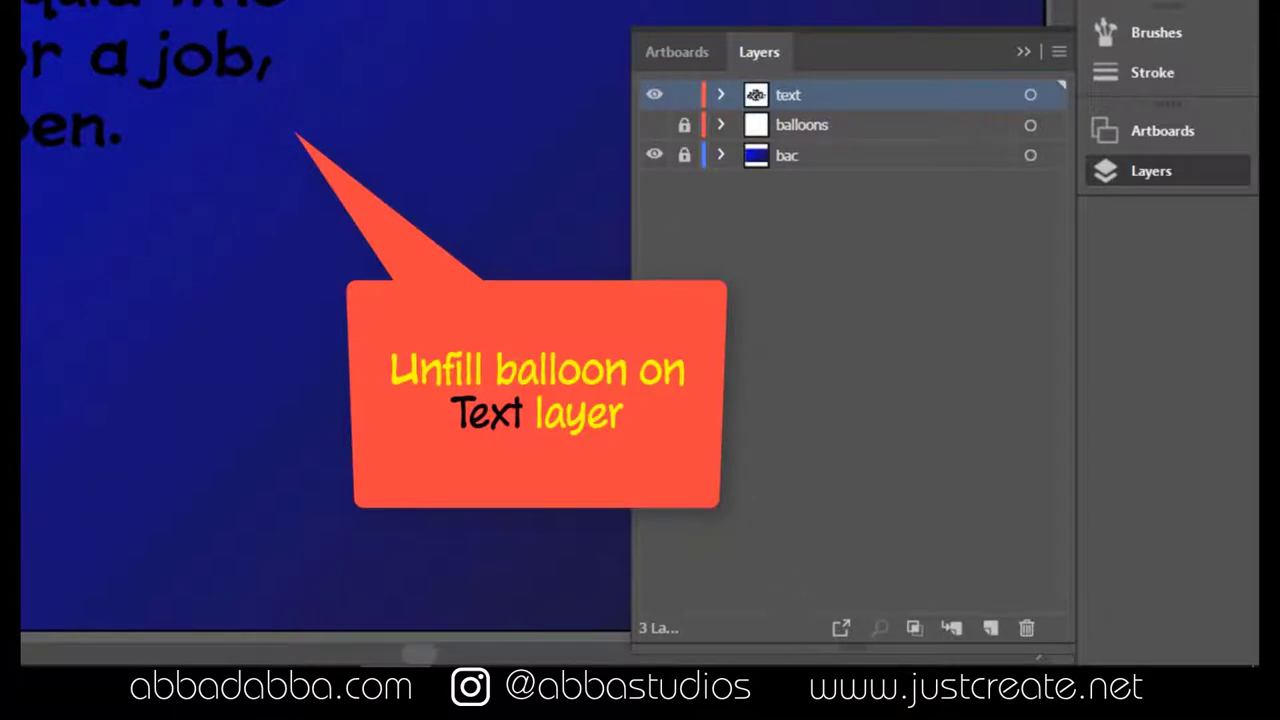
pyautogui.click(684, 94)
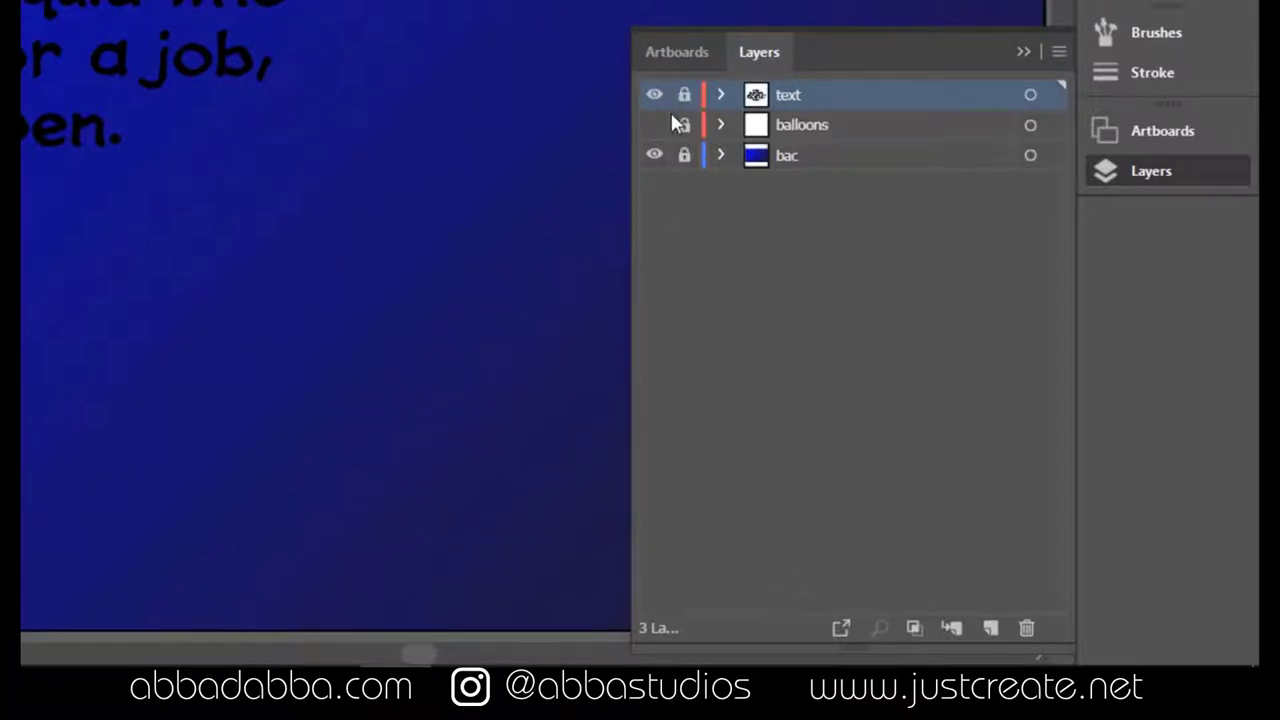
pyautogui.click(654, 124)
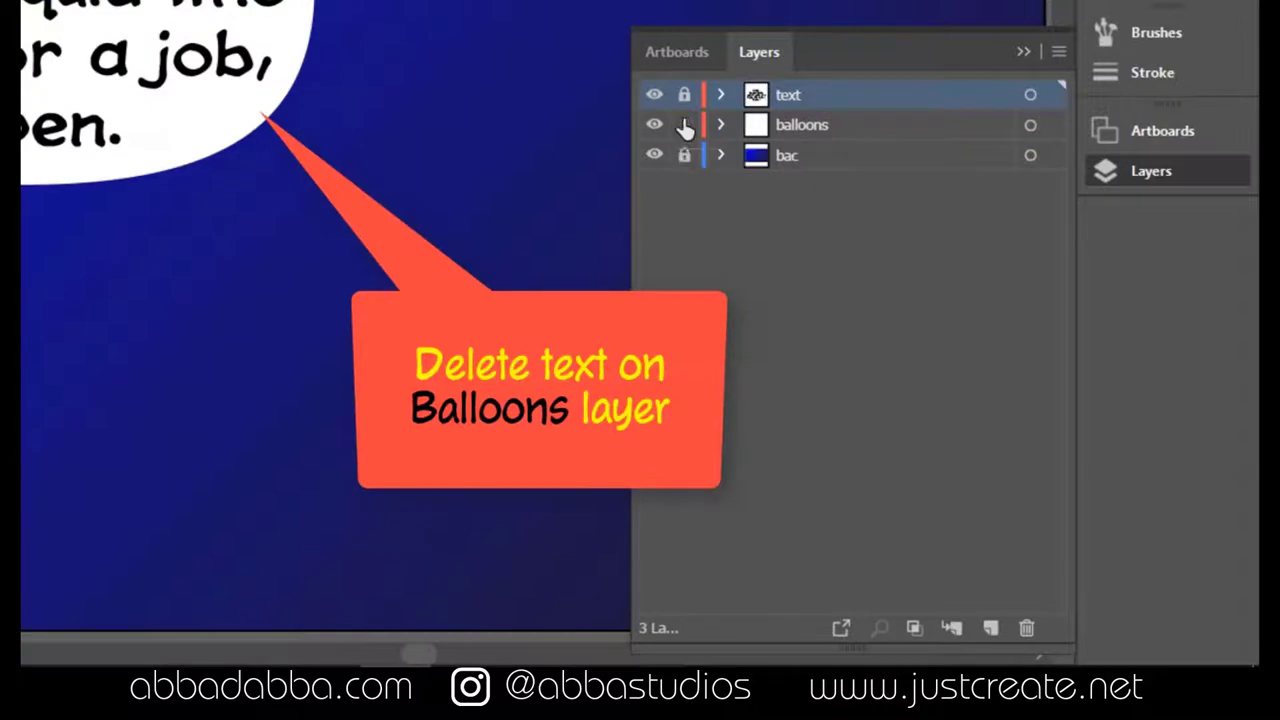
# - Delete the text object from the balloons layer, then show and unlock the text layer
pyautogui.click(882, 124)
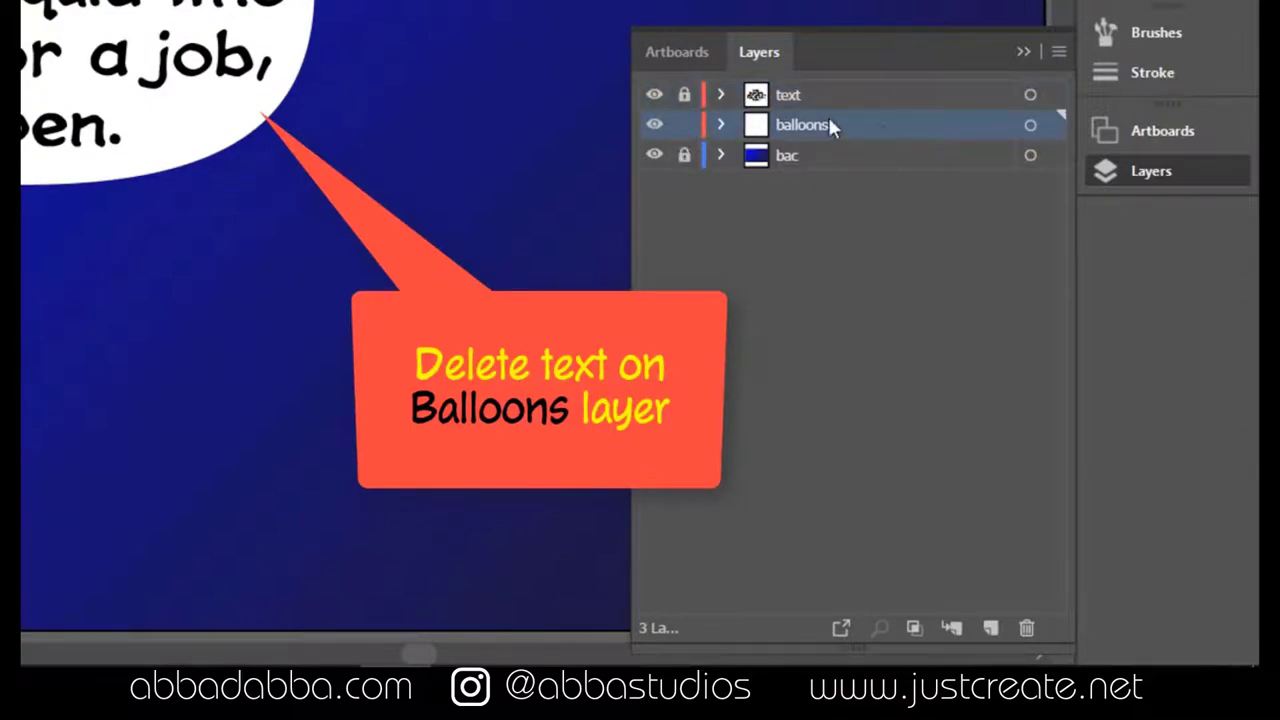
pyautogui.click(654, 95)
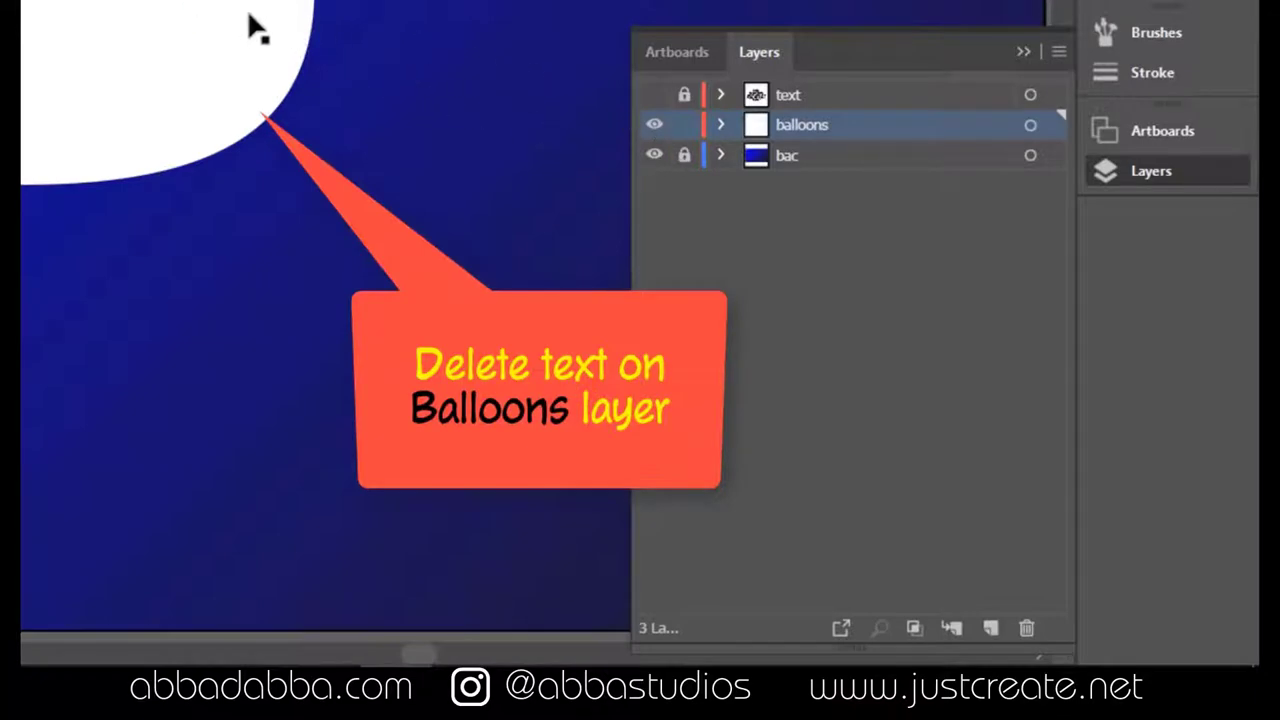
pyautogui.hotkey('ctrl', 'y')
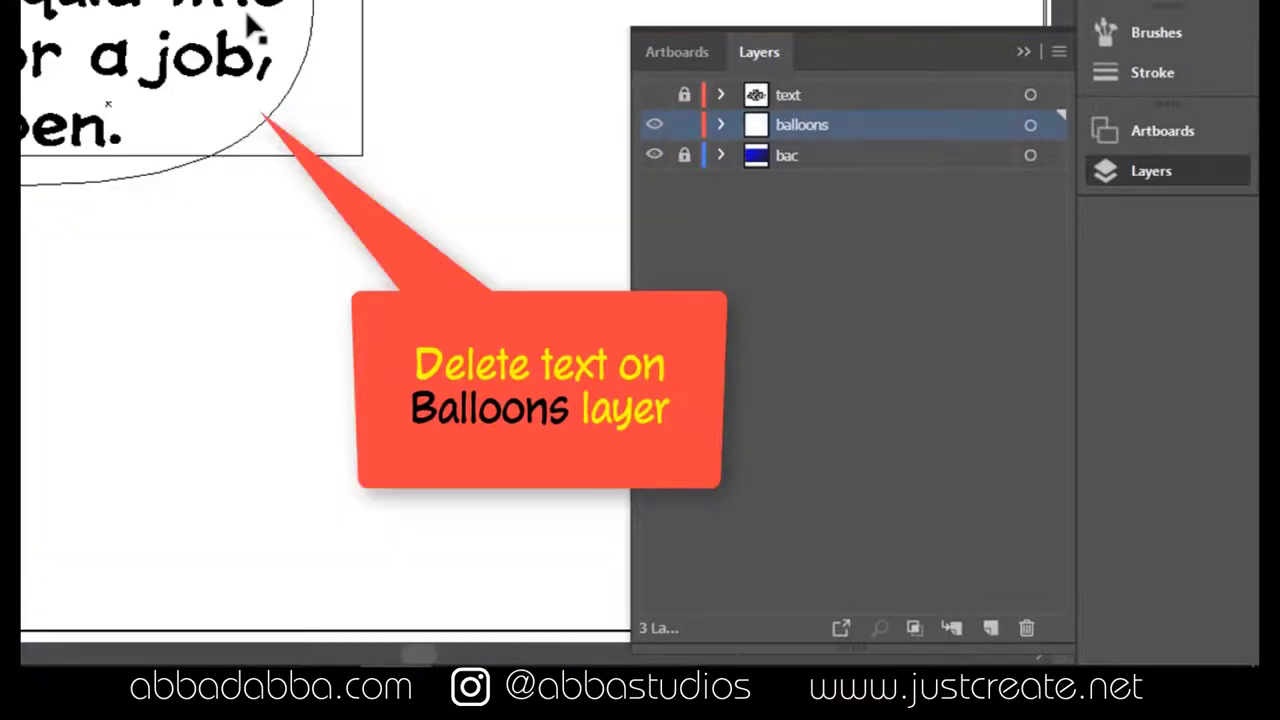
pyautogui.click(218, 14)
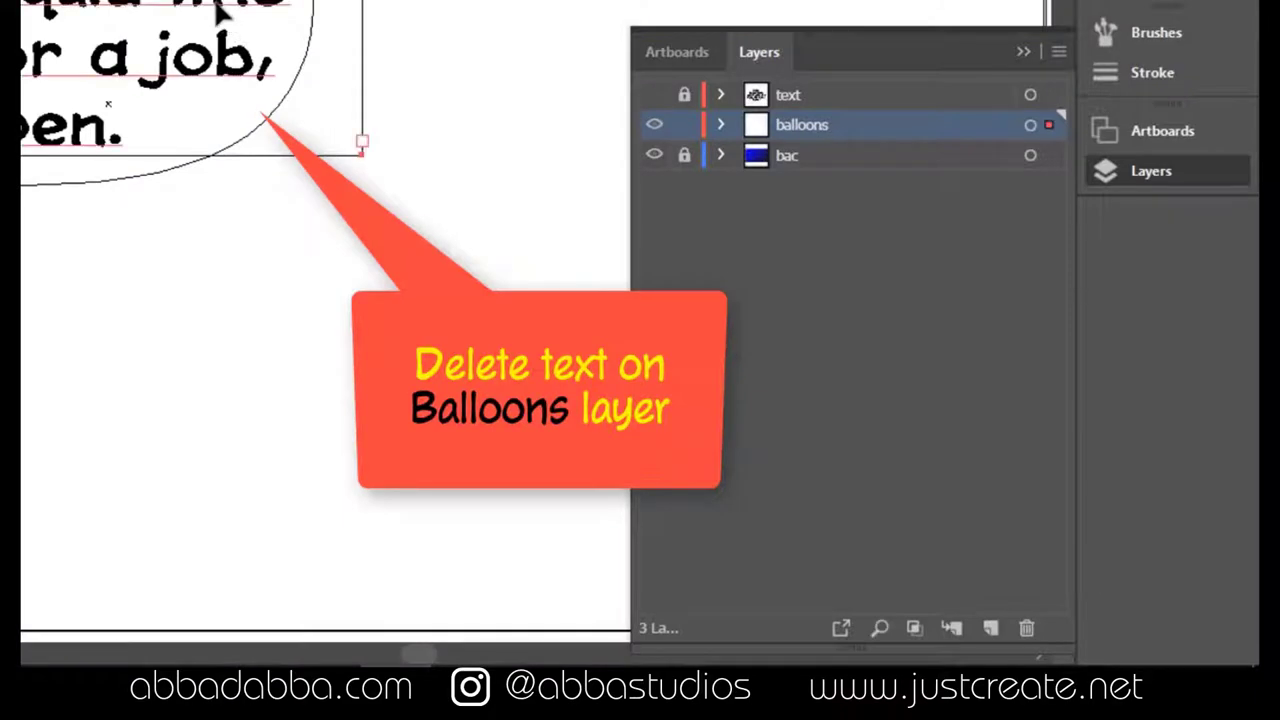
pyautogui.press('Delete')
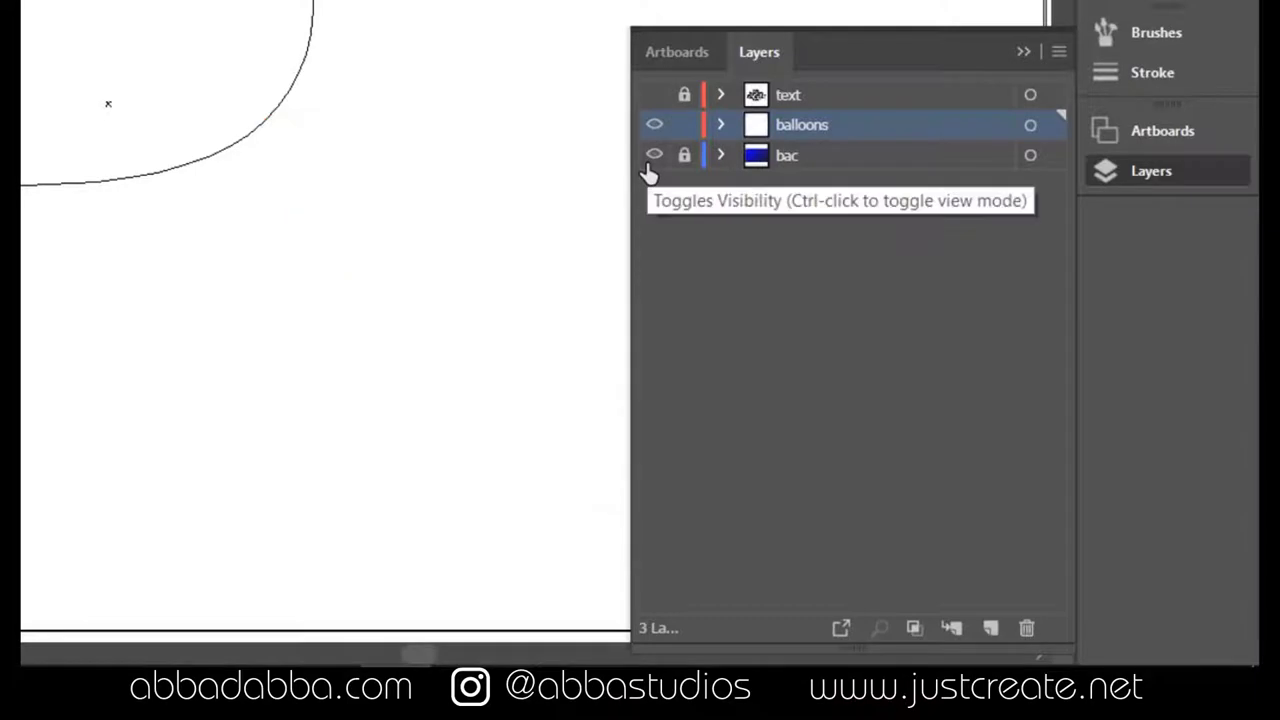
pyautogui.hotkey('ctrl', 'y')
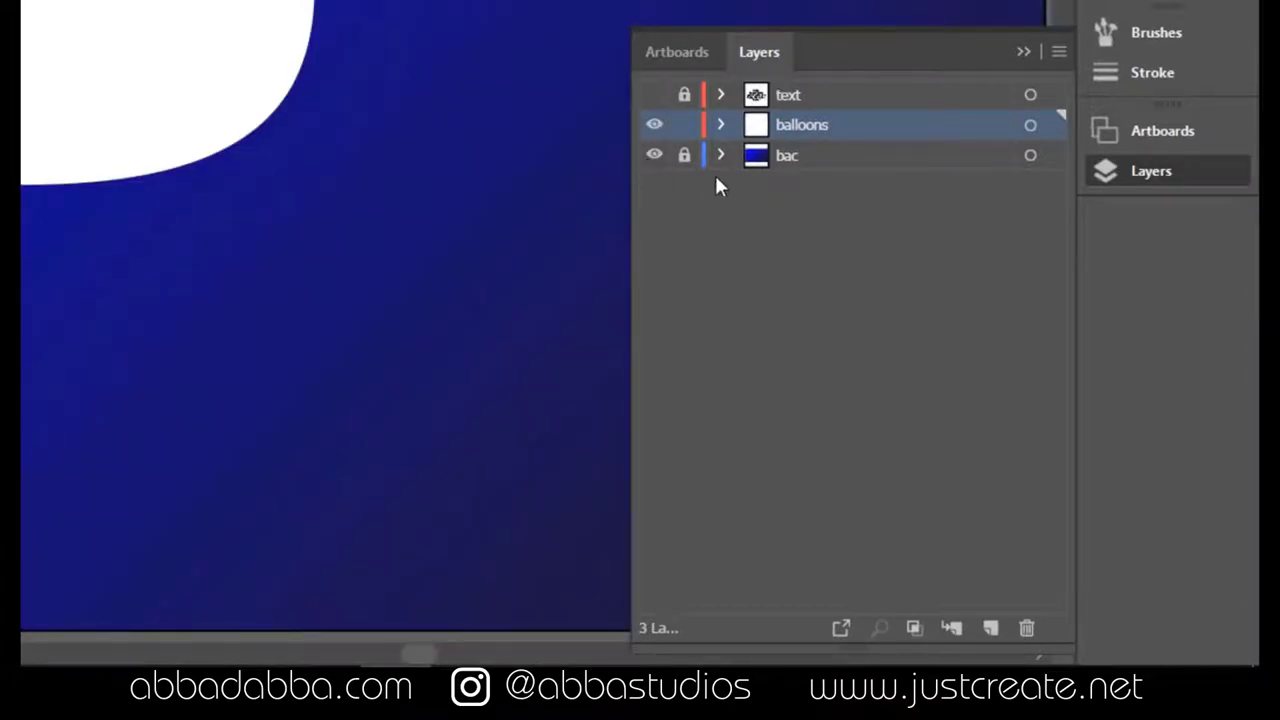
pyautogui.click(654, 94)
pyautogui.click(684, 96)
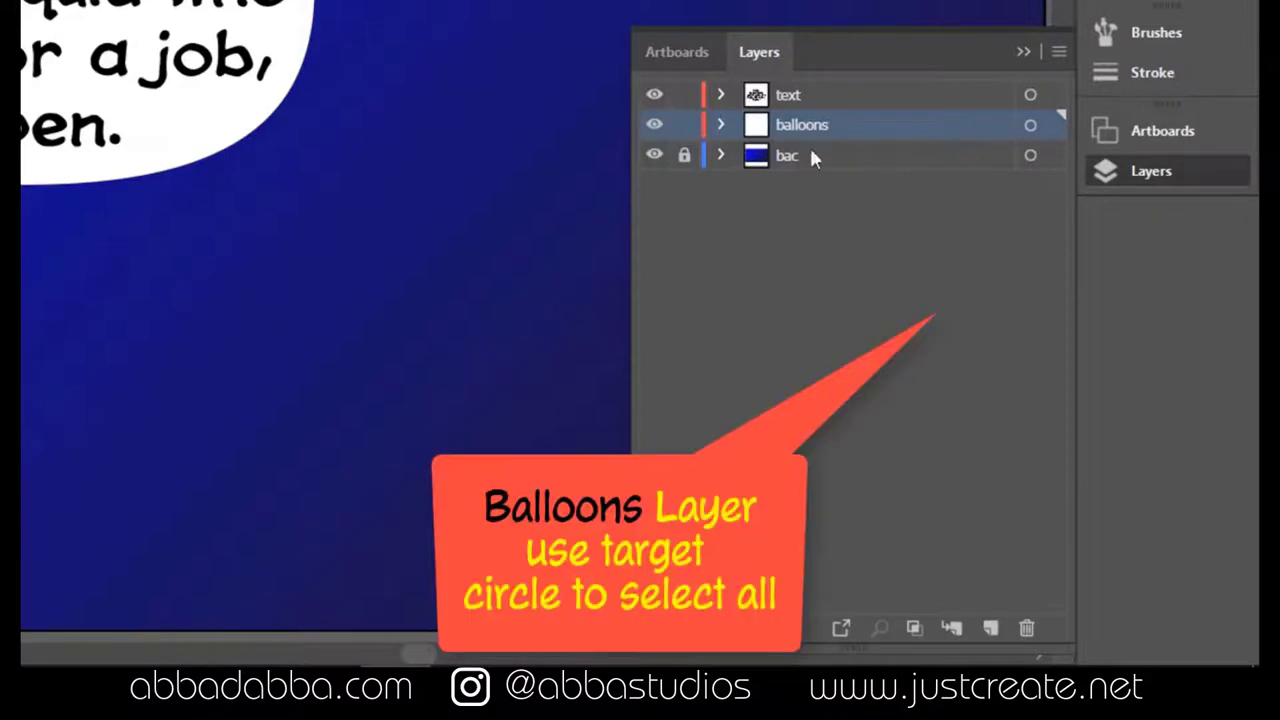
# - Target the 'balloons' layer so all of its balloon artwork is selected
pyautogui.click(1030, 125)
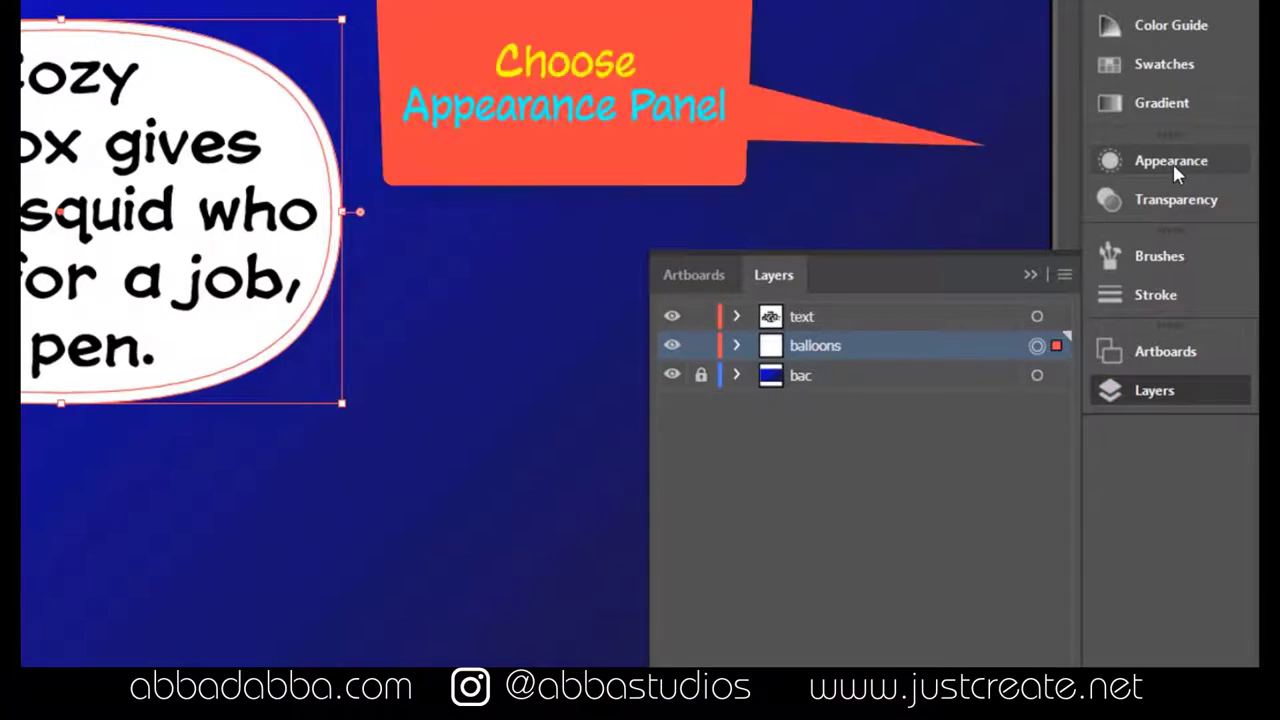
# - Add a 9 pt black stroke to the balloons layer and move it below Contents
pyautogui.click(1170, 162)
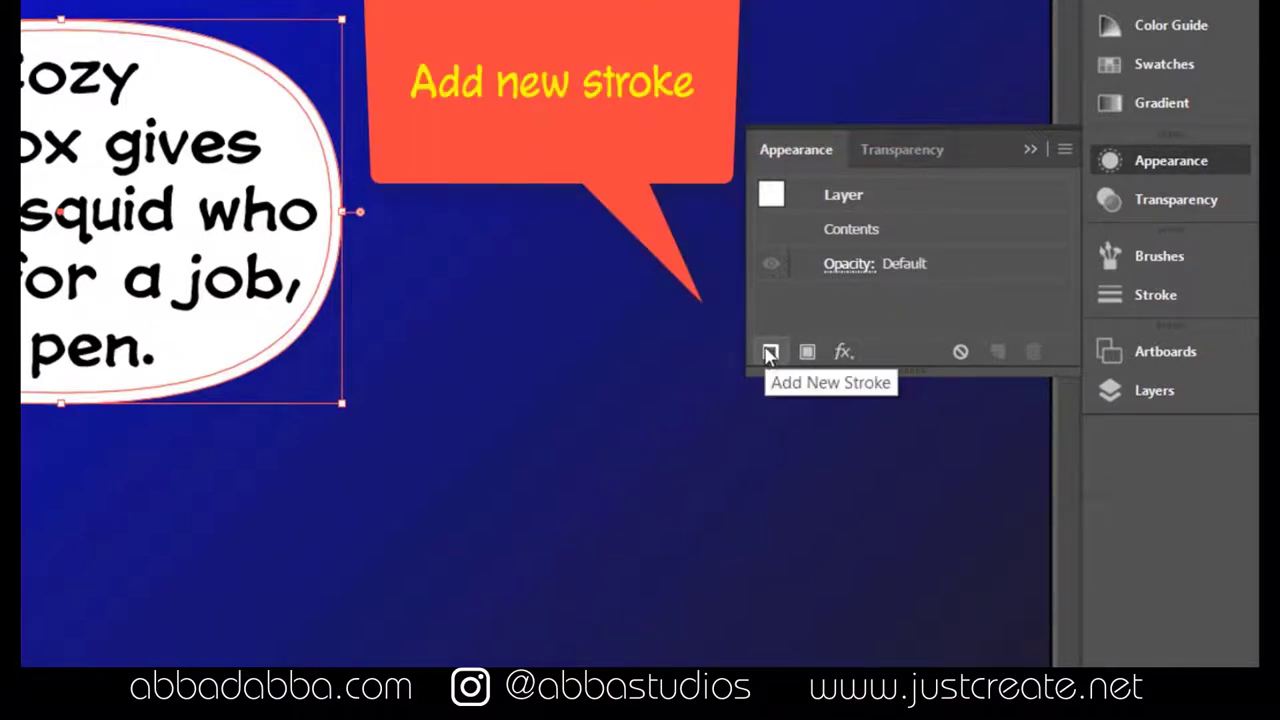
pyautogui.click(770, 353)
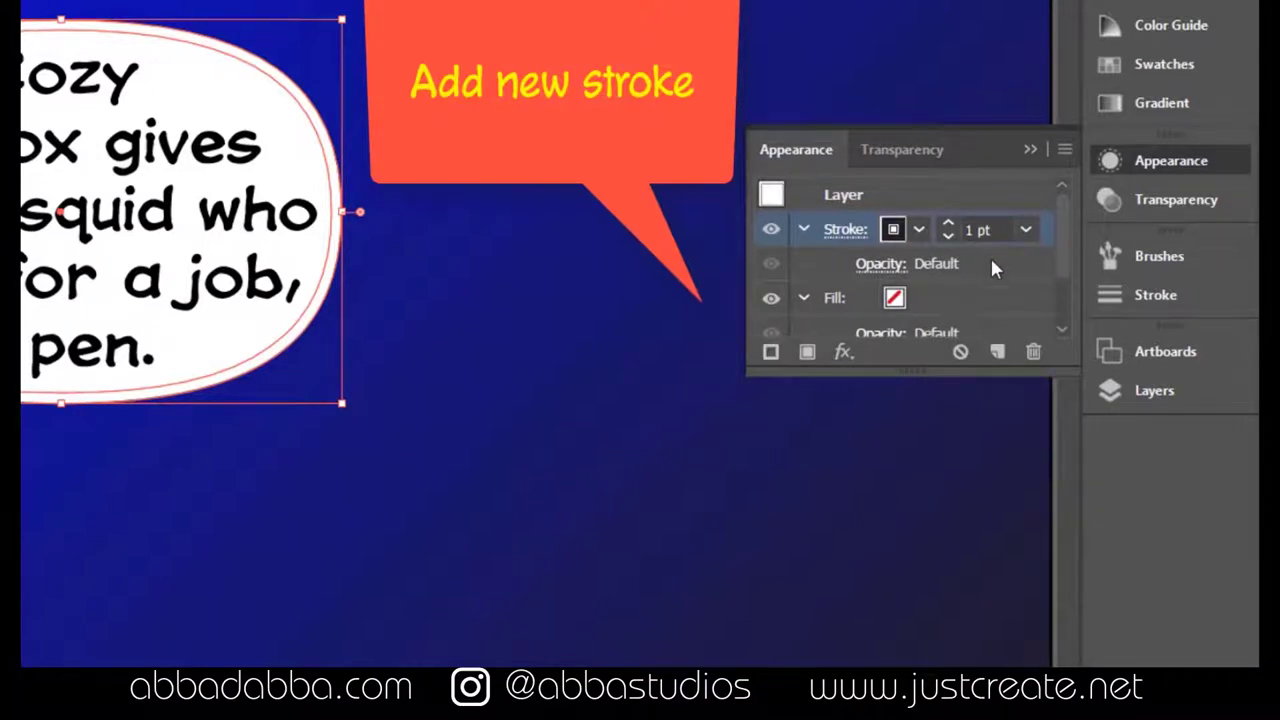
pyautogui.click(1026, 230)
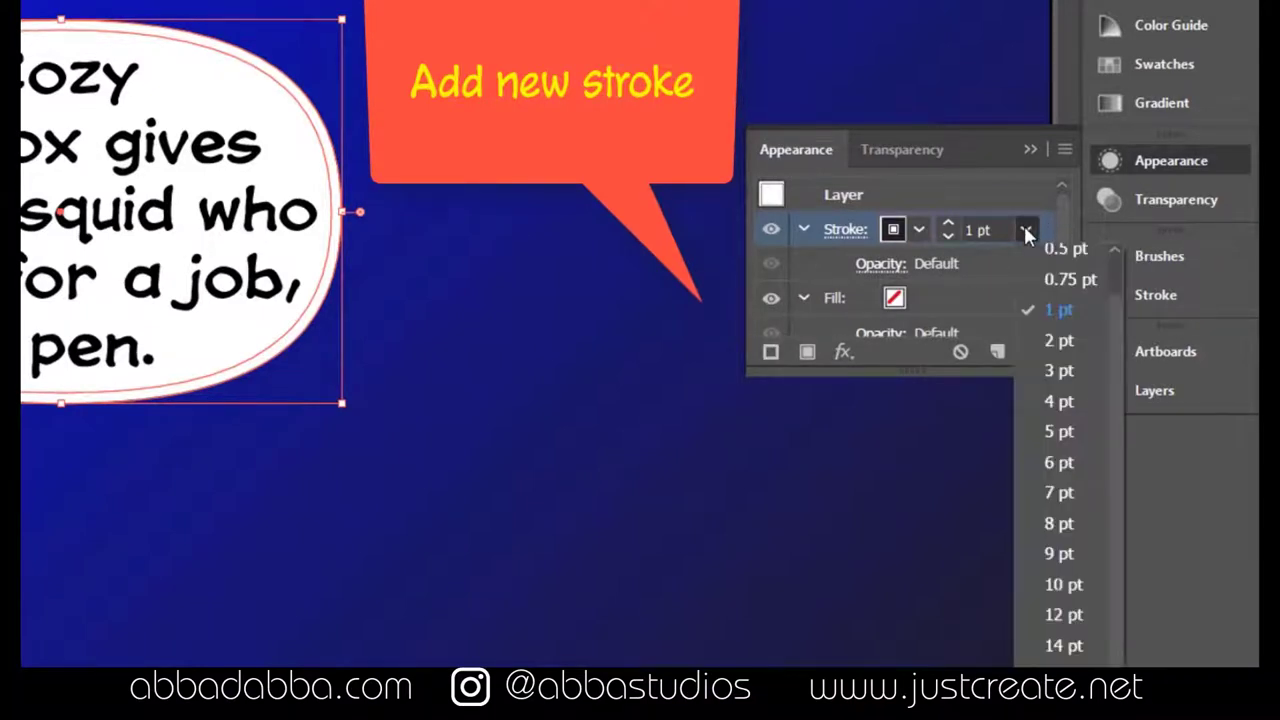
pyautogui.click(1060, 554)
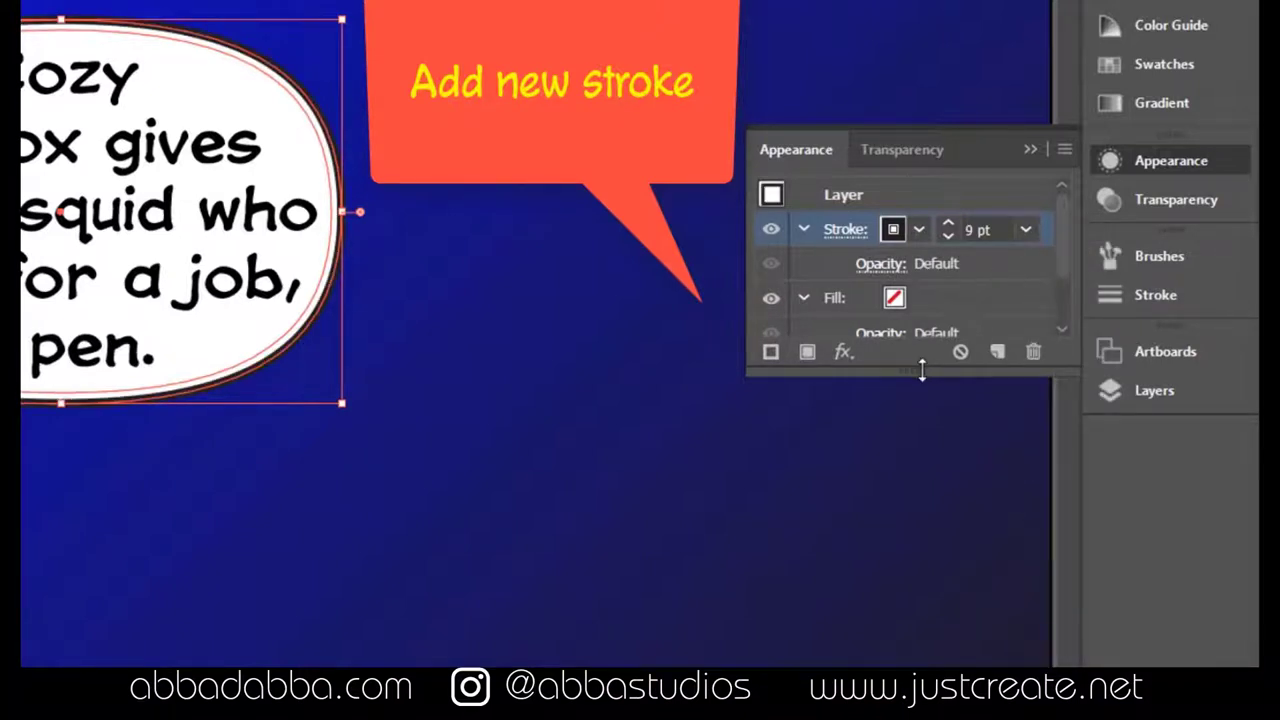
pyautogui.moveTo(922, 370); pyautogui.dragTo(909, 509)
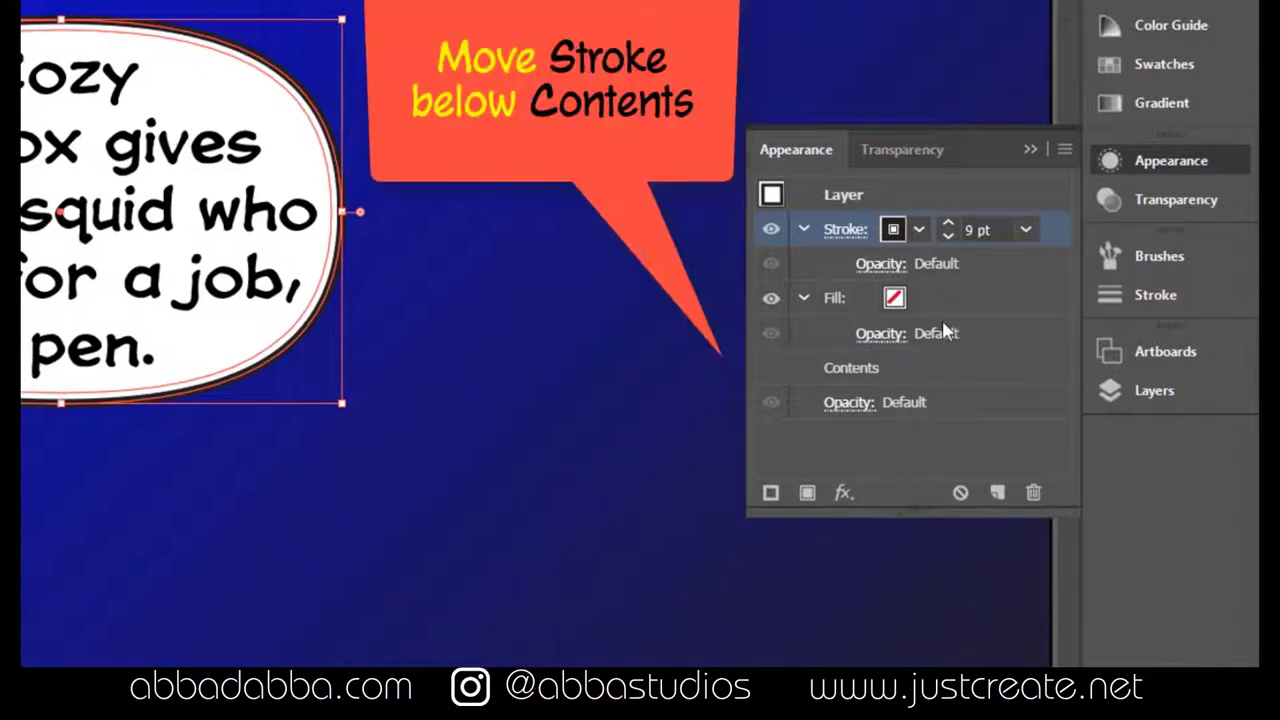
pyautogui.moveTo(1047, 228); pyautogui.dragTo(1026, 386)
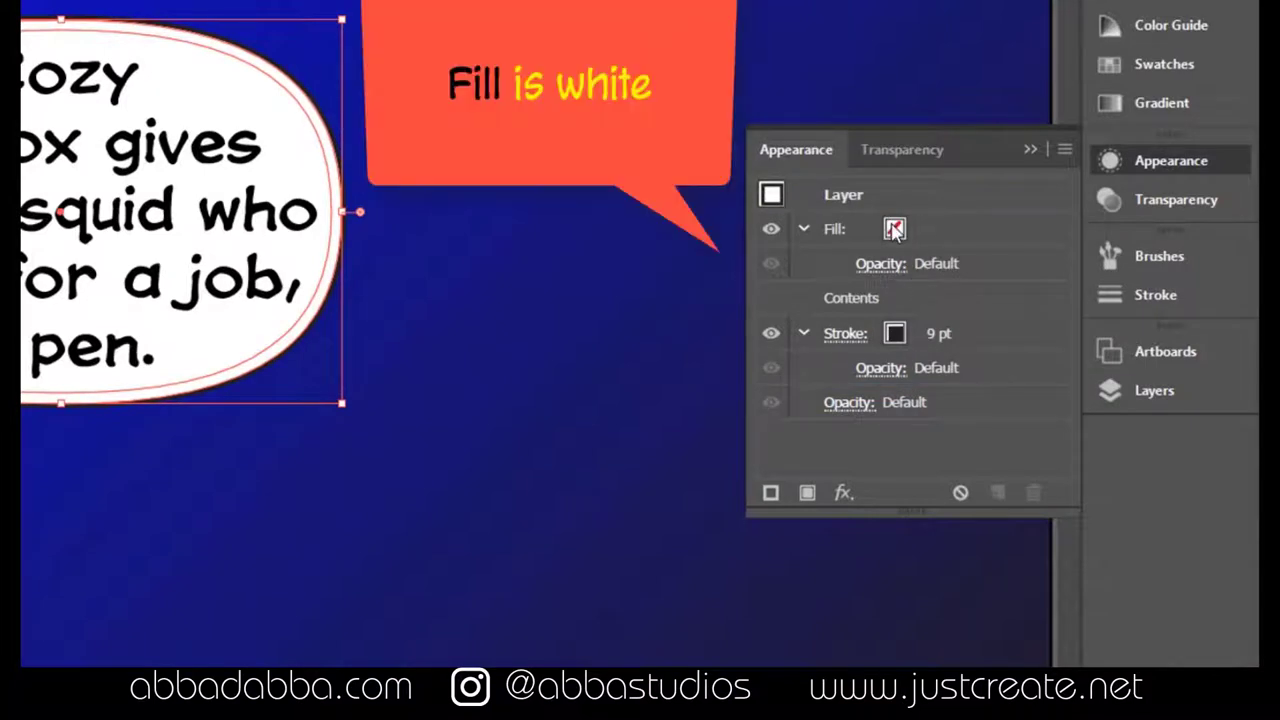
# - Give the balloons layer a white layer-level fill, then return to the layers list
pyautogui.click(893, 230)
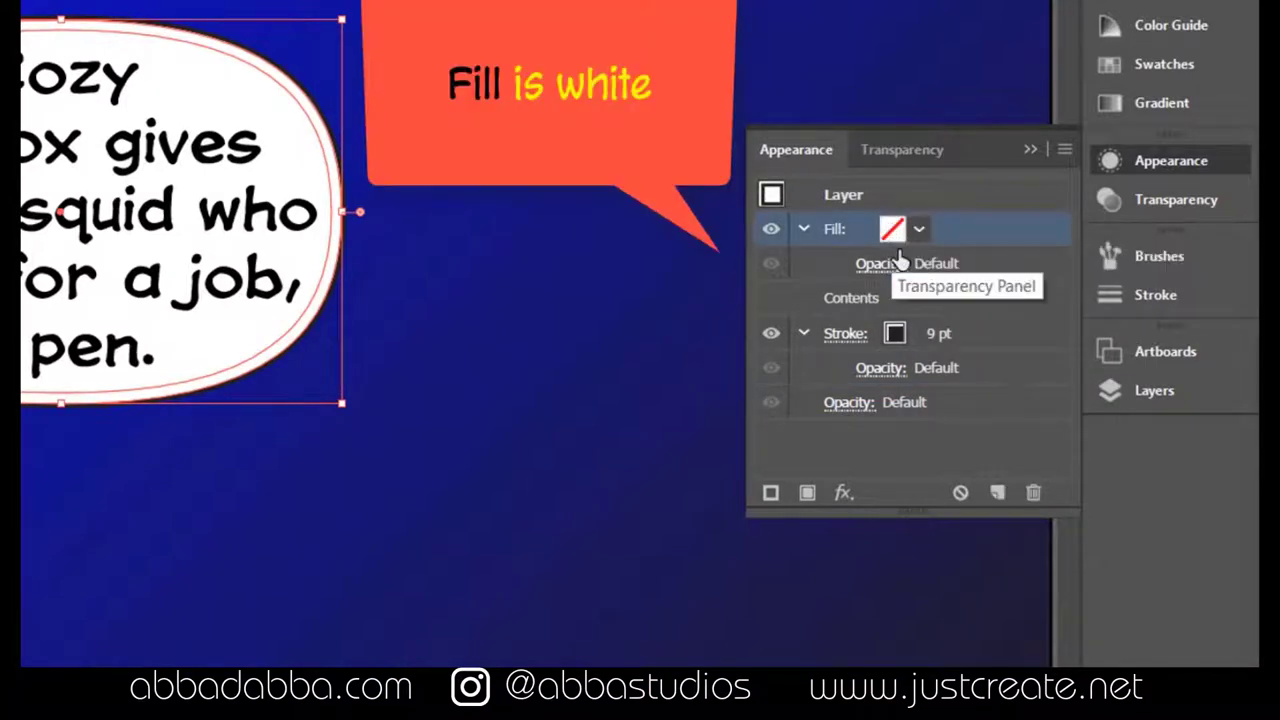
pyautogui.click(919, 230)
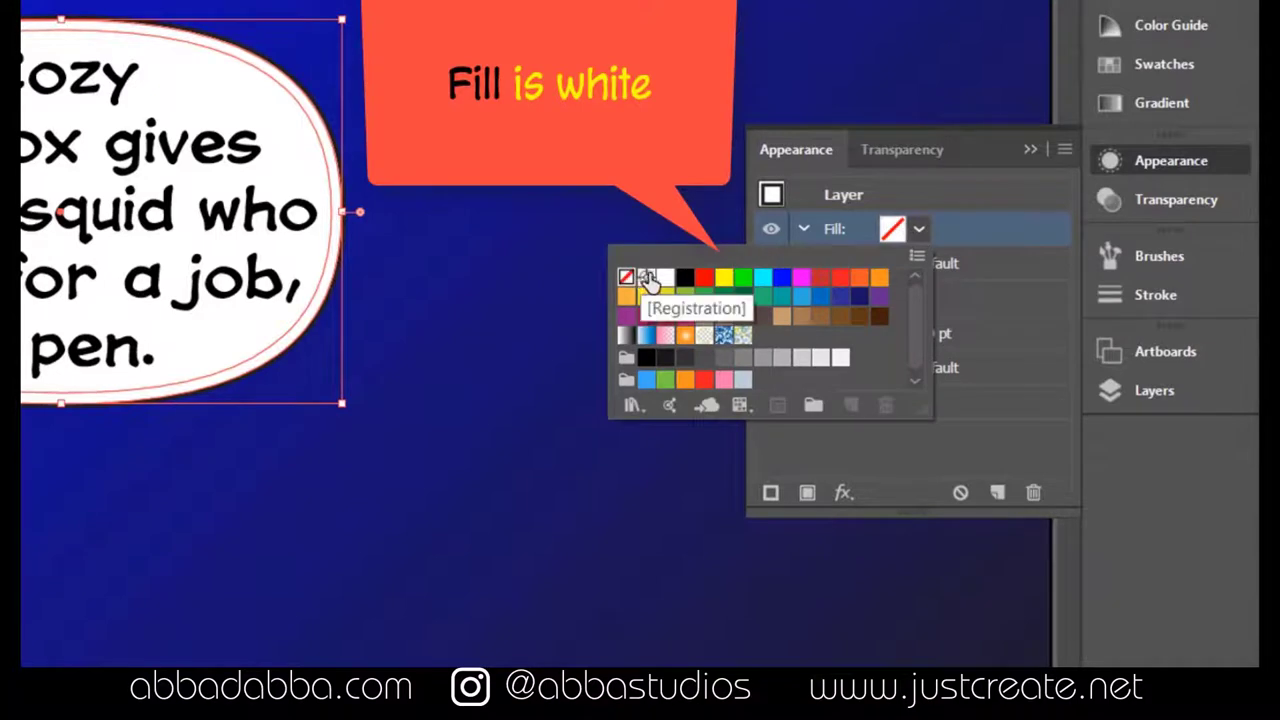
pyautogui.click(666, 279)
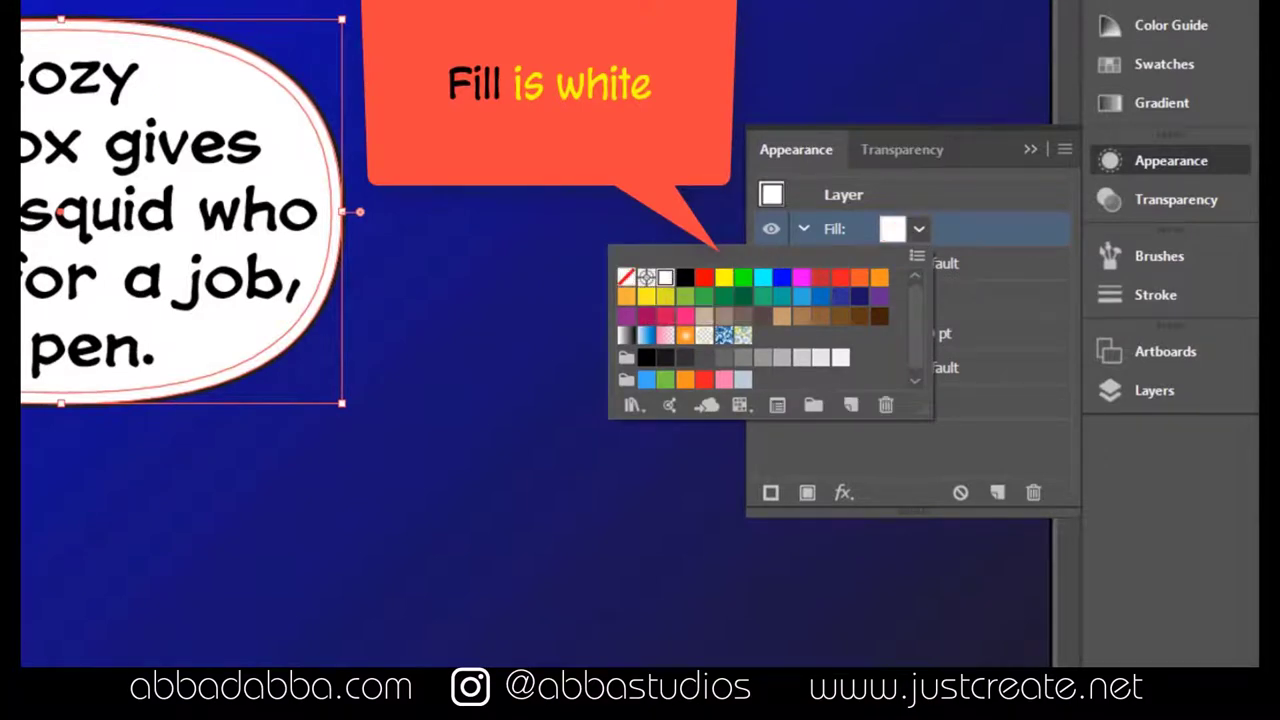
pyautogui.click(935, 78)
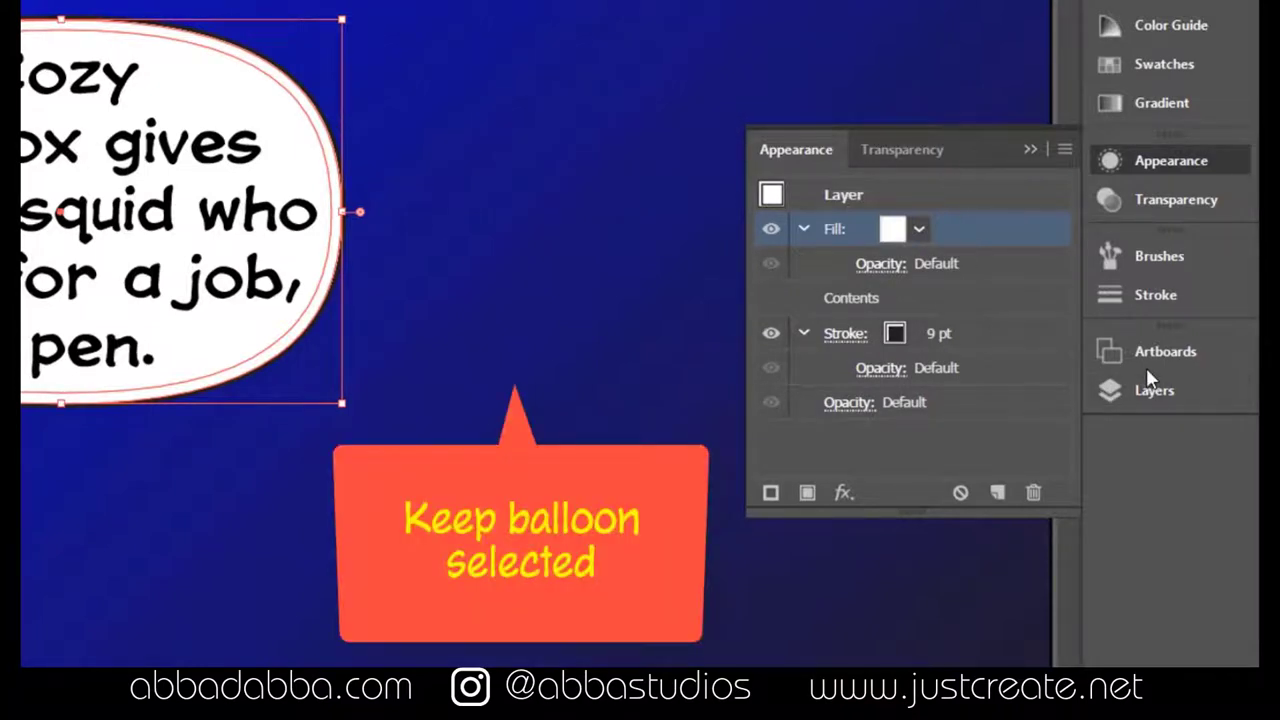
pyautogui.click(1152, 395)
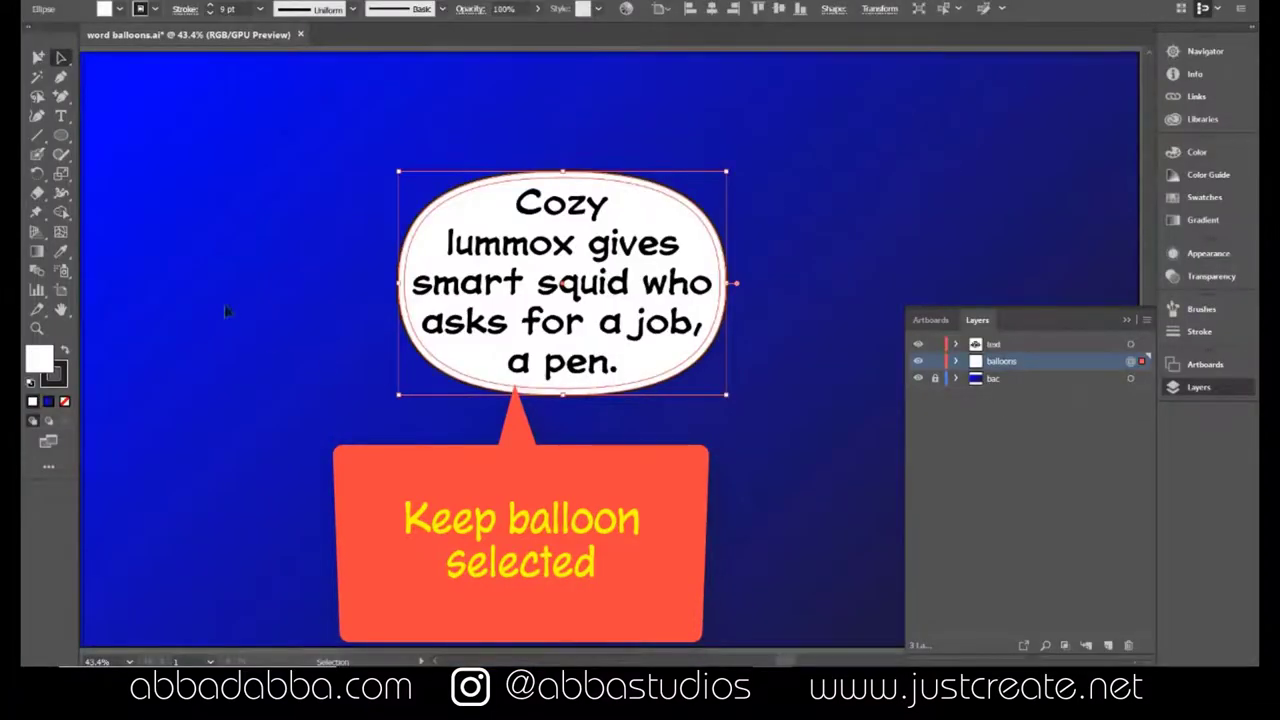
# - Draw a triangular tail with the Pen tool and move it onto the balloon's lower edge
pyautogui.click(60, 77)
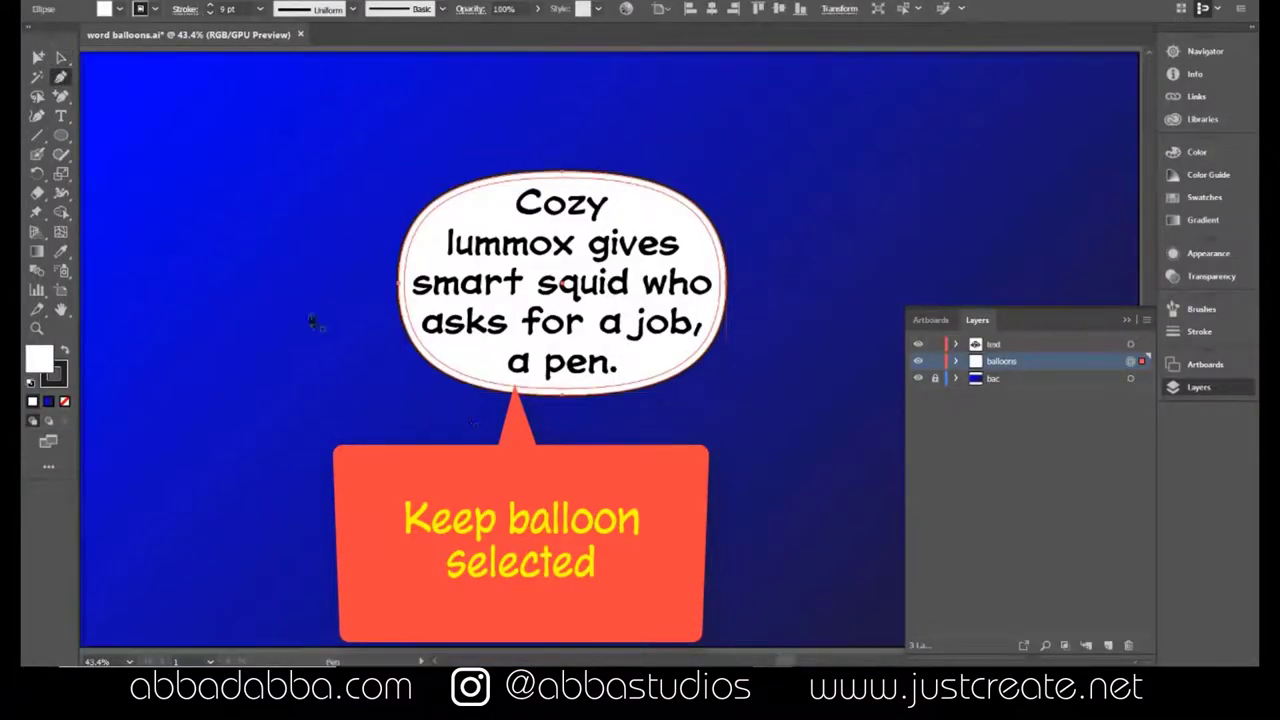
pyautogui.click(746, 464)
pyautogui.click(702, 394)
pyautogui.click(670, 414)
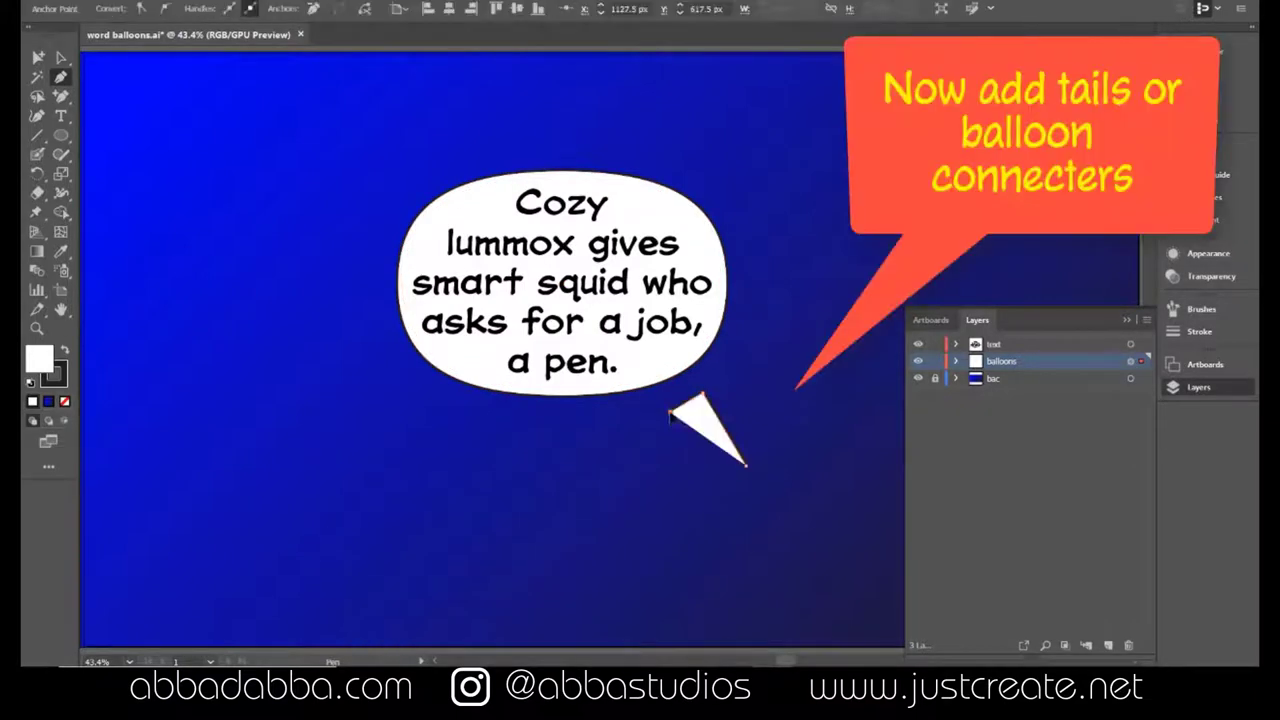
pyautogui.click(748, 467)
pyautogui.press('v')
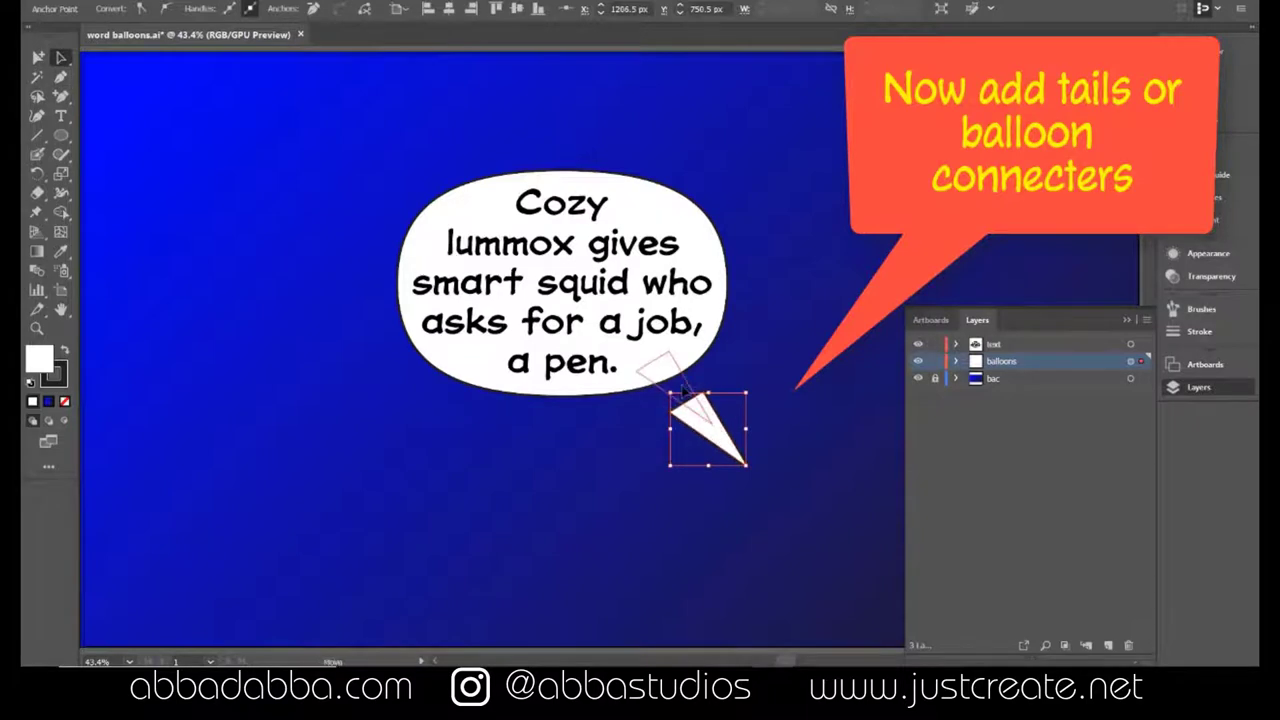
pyautogui.moveTo(710, 432); pyautogui.dragTo(678, 388)
pyautogui.click(726, 486)
# - Draw a second white ellipse at the left and shift it lower and further left
pyautogui.click(60, 137)
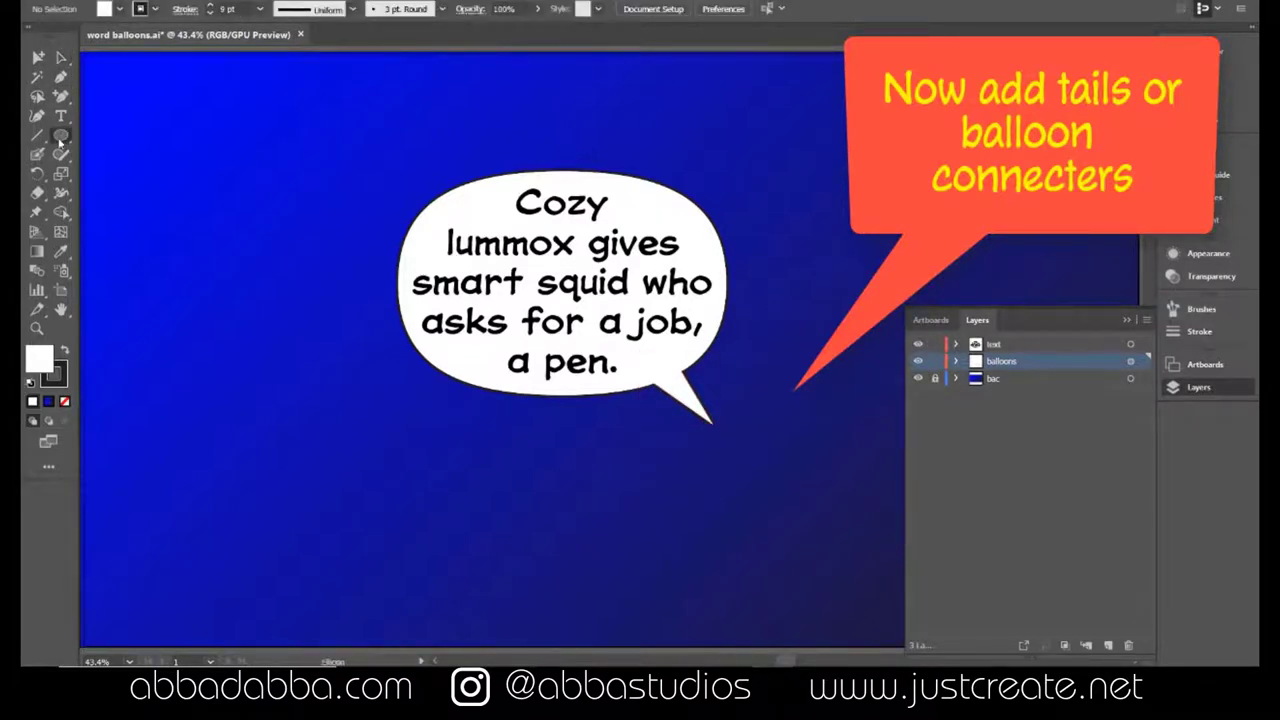
pyautogui.moveTo(162, 320); pyautogui.dragTo(556, 520)
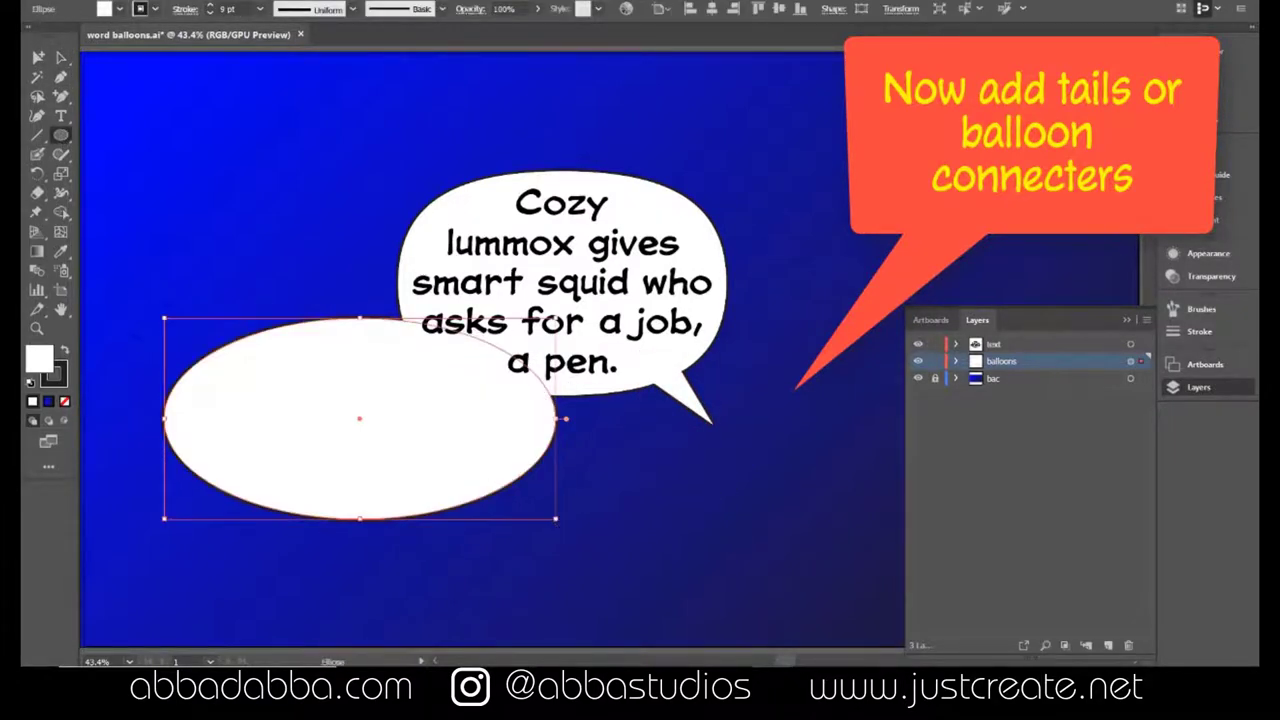
pyautogui.click(60, 57)
pyautogui.click(167, 100)
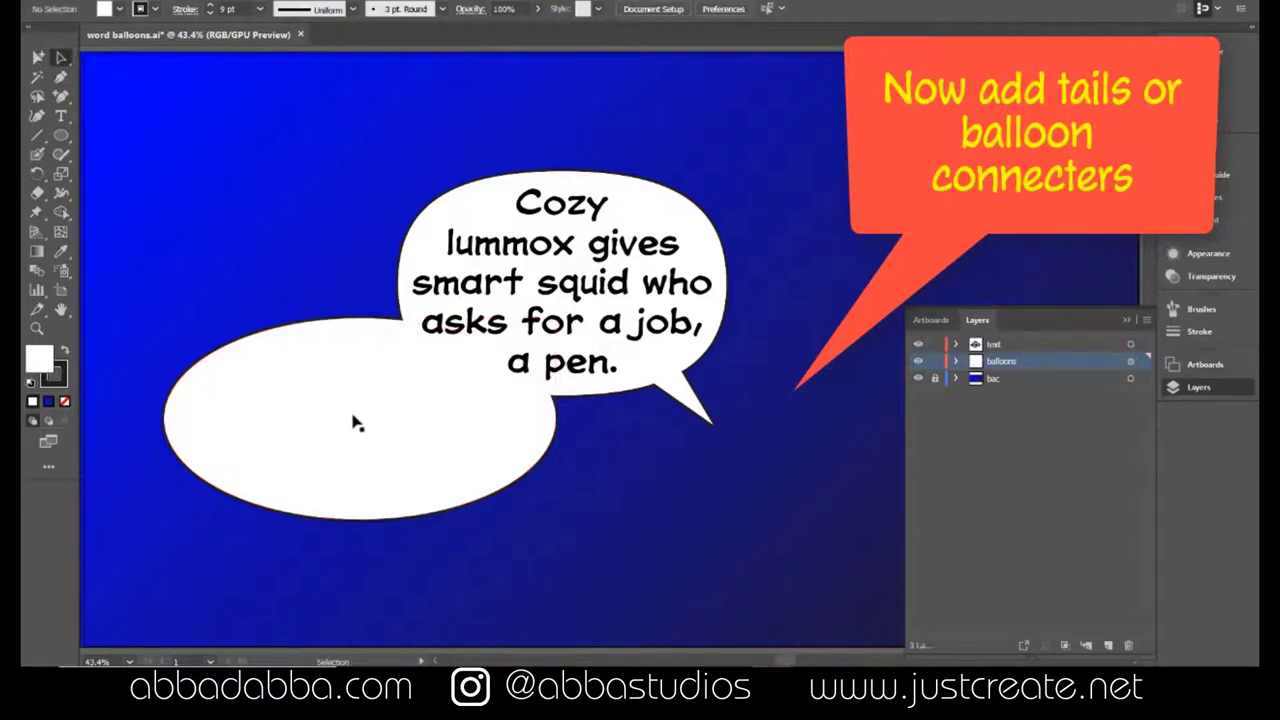
pyautogui.moveTo(354, 422); pyautogui.dragTo(313, 495)
pyautogui.click(90, 150)
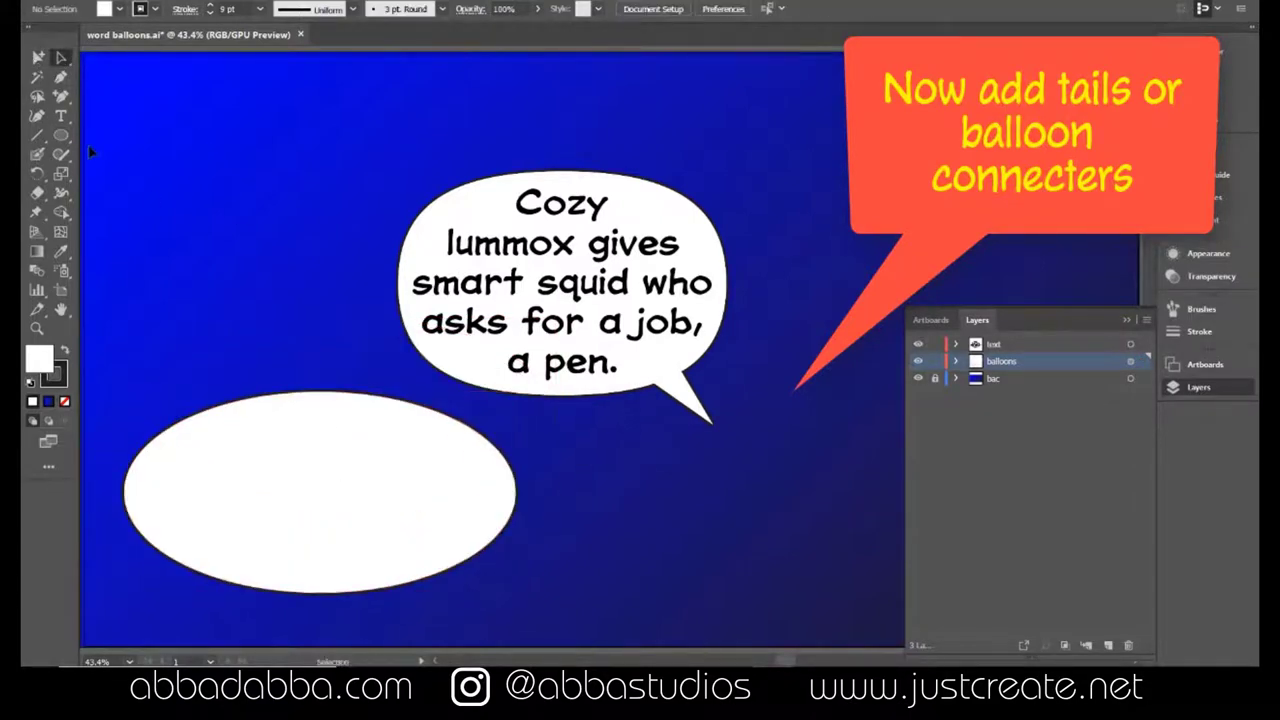
# - Pen a closed connector shape joining the upper balloon to the lower ellipse
pyautogui.click(60, 76)
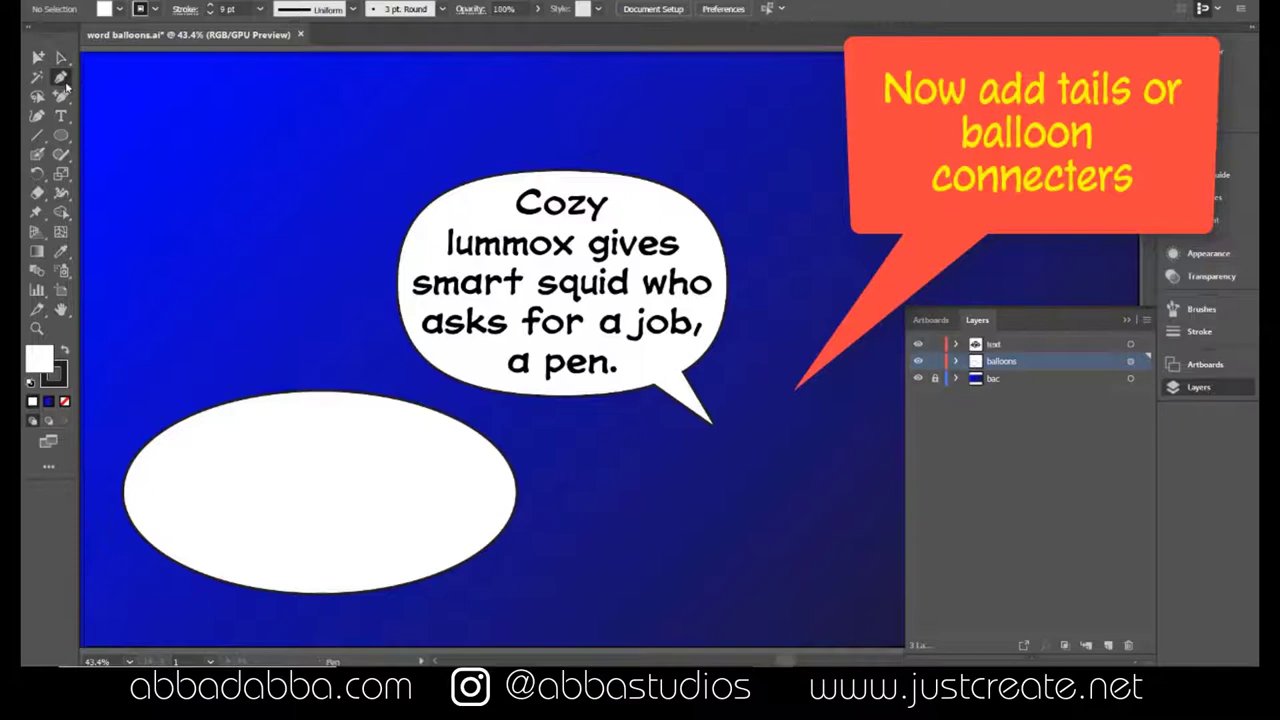
pyautogui.click(479, 377)
pyautogui.click(416, 458)
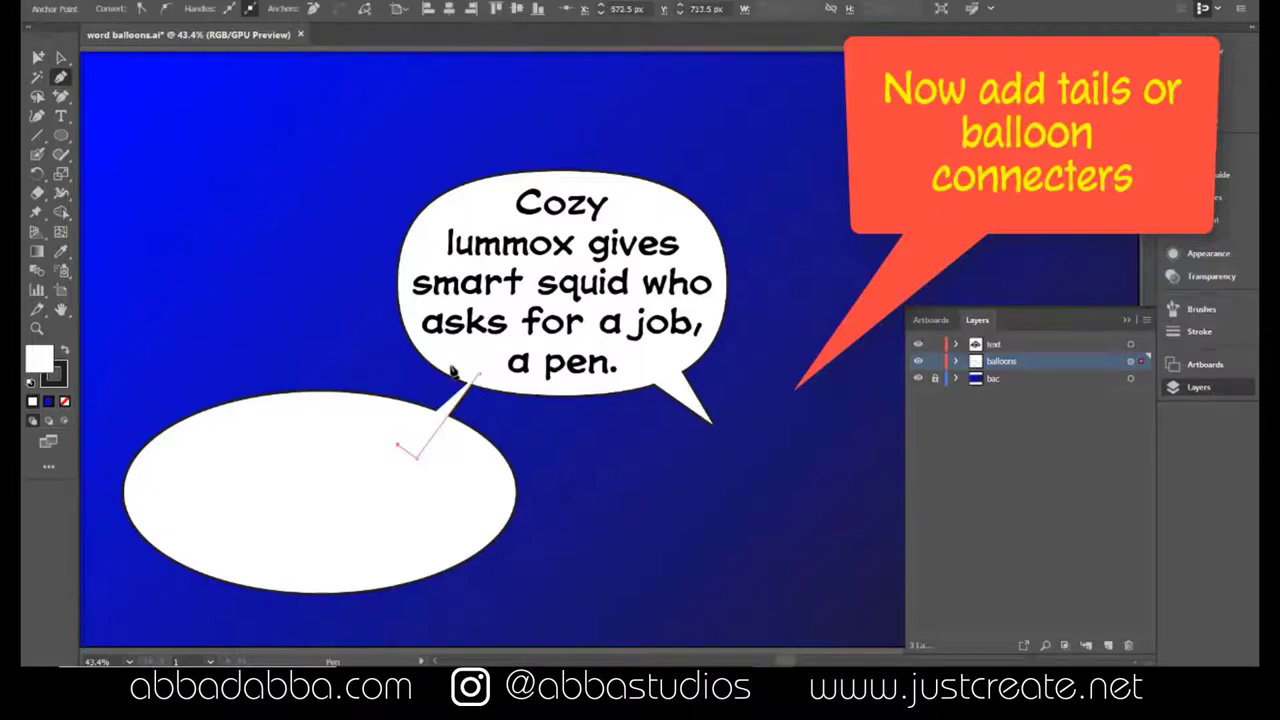
pyautogui.click(452, 371)
pyautogui.click(479, 377)
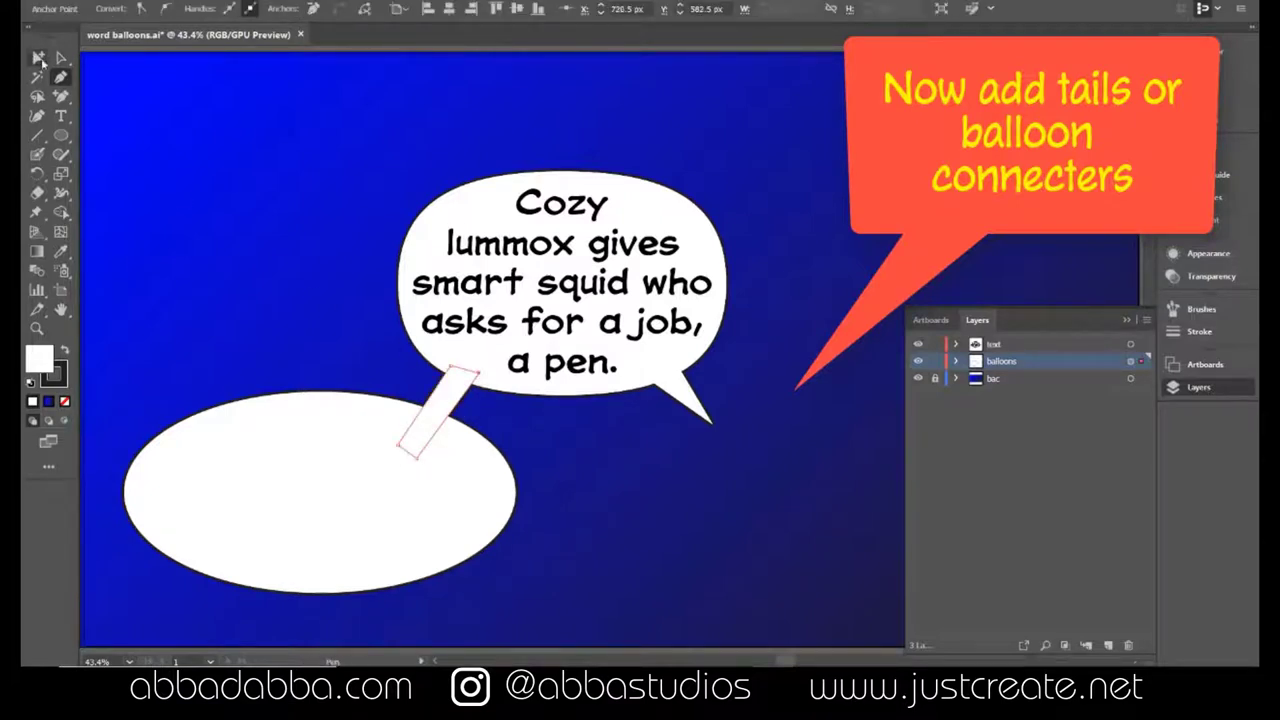
pyautogui.click(38, 58)
pyautogui.click(235, 142)
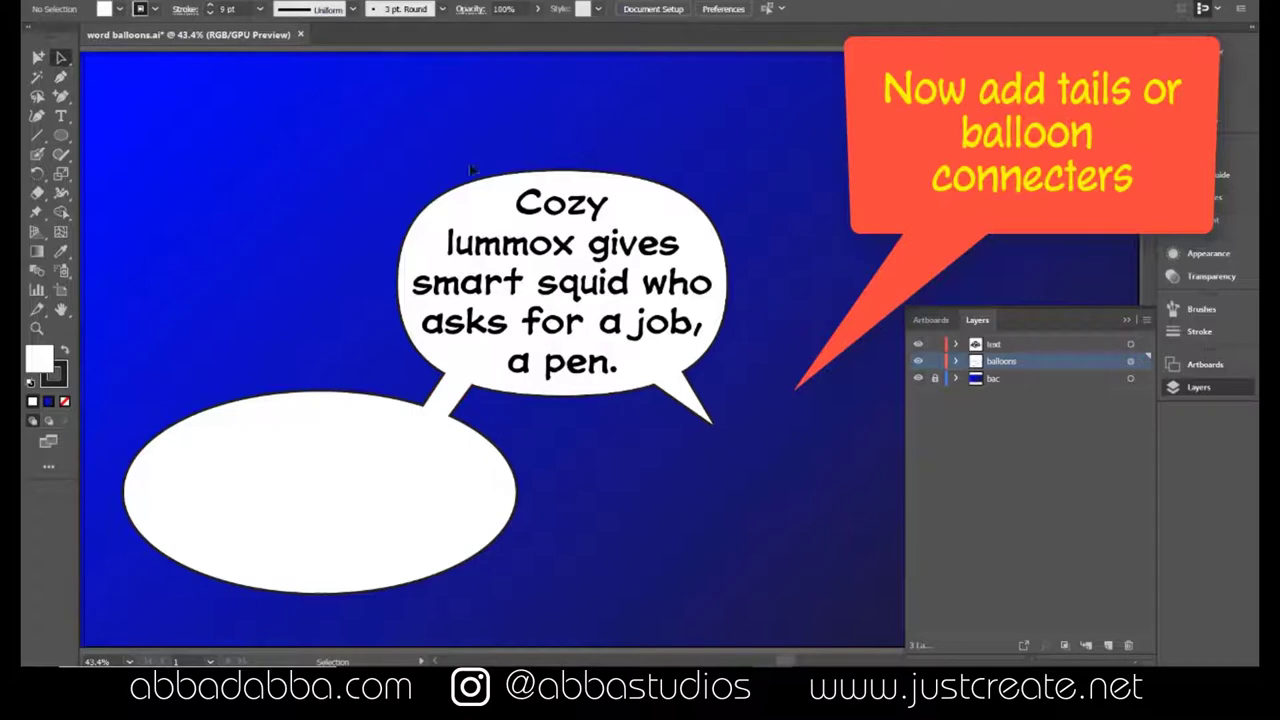
pyautogui.click(60, 137)
# - Draw a small white ellipse at top left with a pointed Pen-tool tail
pyautogui.moveTo(151, 116); pyautogui.dragTo(323, 259)
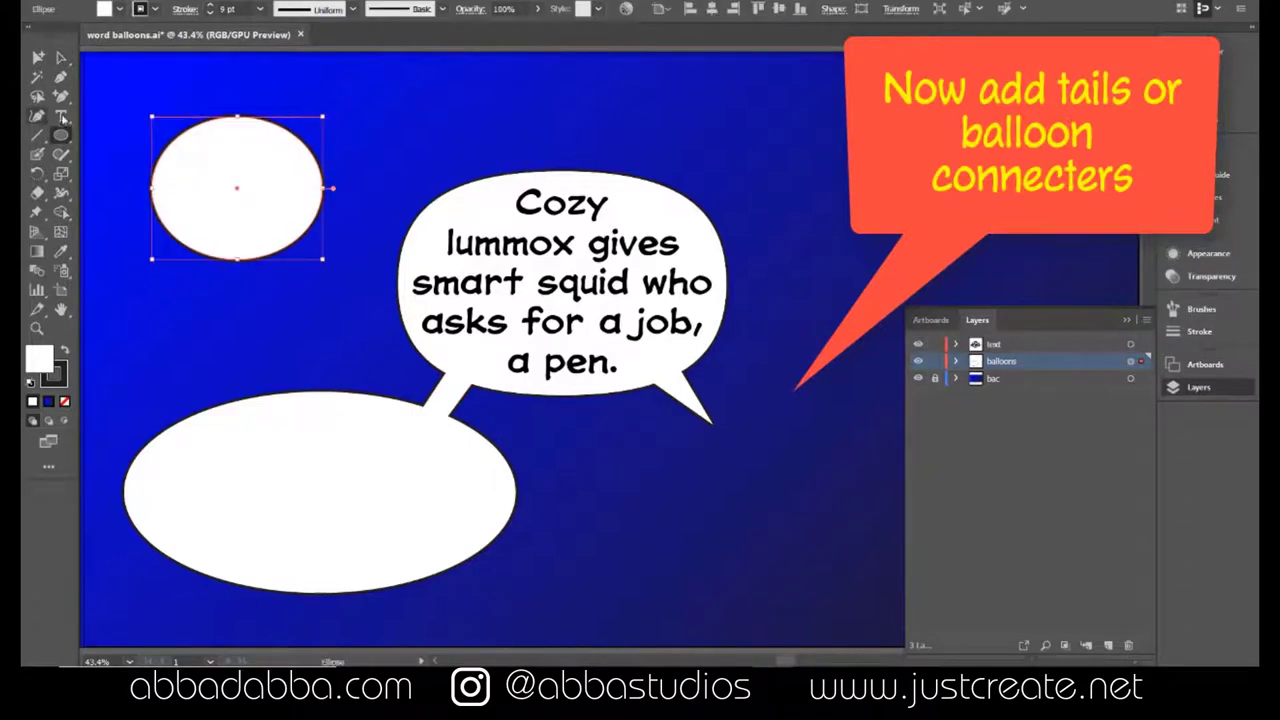
pyautogui.click(60, 77)
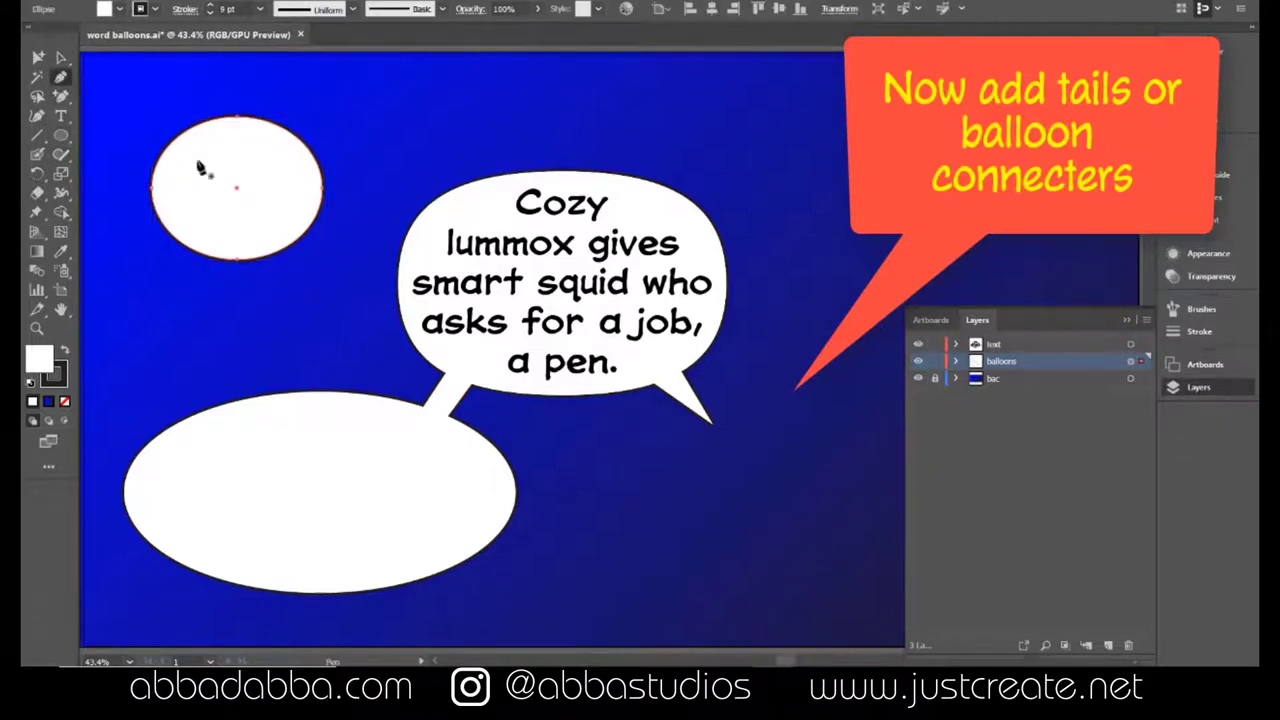
pyautogui.click(312, 291)
pyautogui.click(274, 221)
pyautogui.click(246, 234)
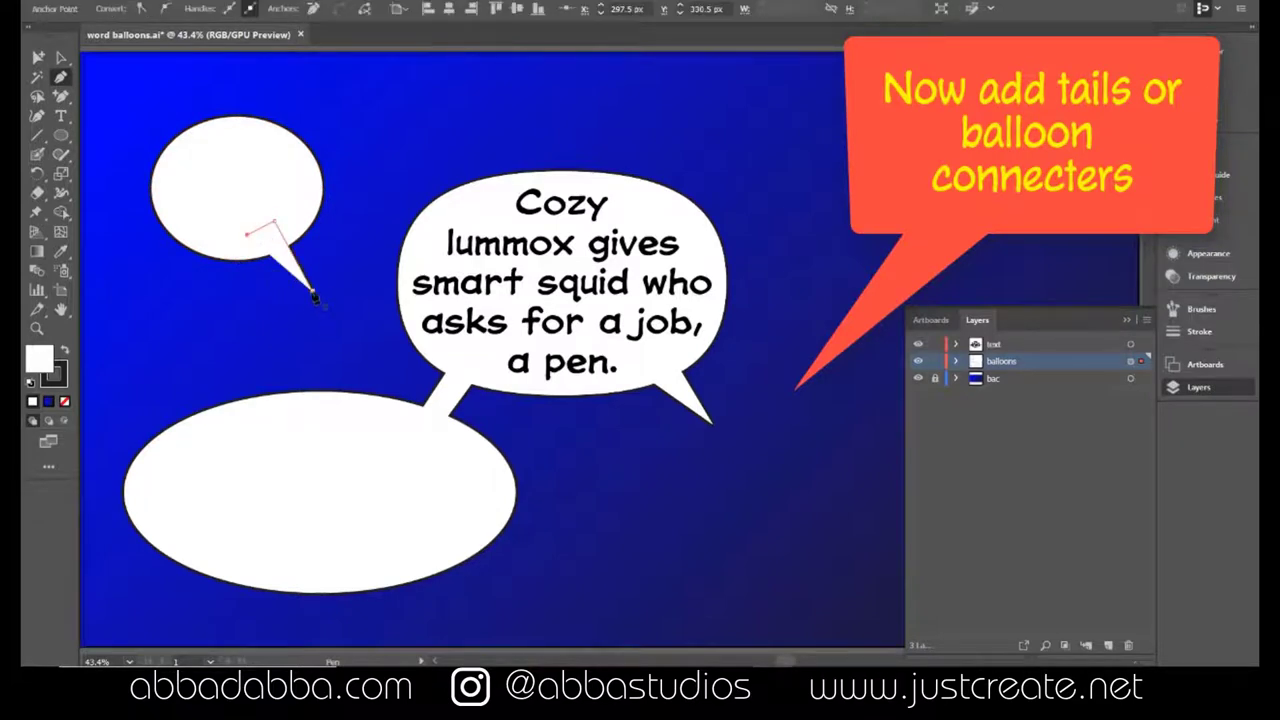
pyautogui.click(312, 292)
pyautogui.click(38, 58)
pyautogui.click(172, 354)
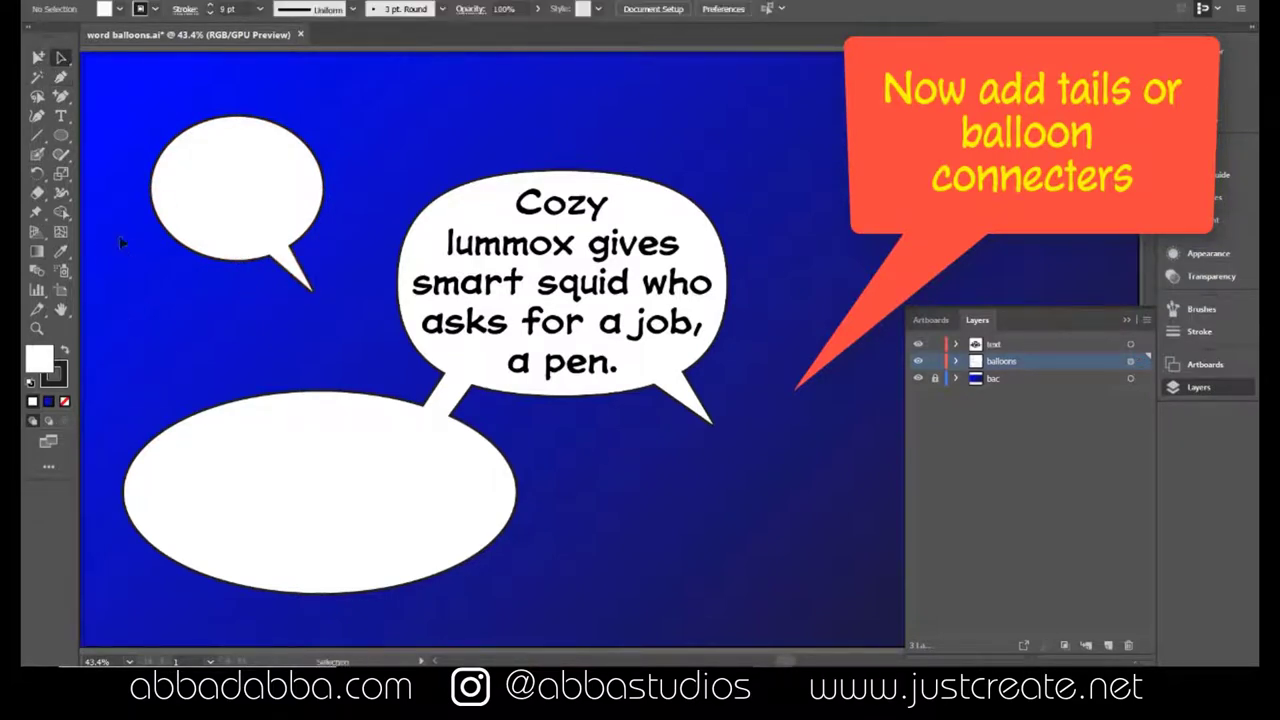
# - Build a cloud balloon at lower right from a circle plus a small edge bump
pyautogui.click(61, 137)
pyautogui.moveTo(622, 464); pyautogui.dragTo(735, 562)
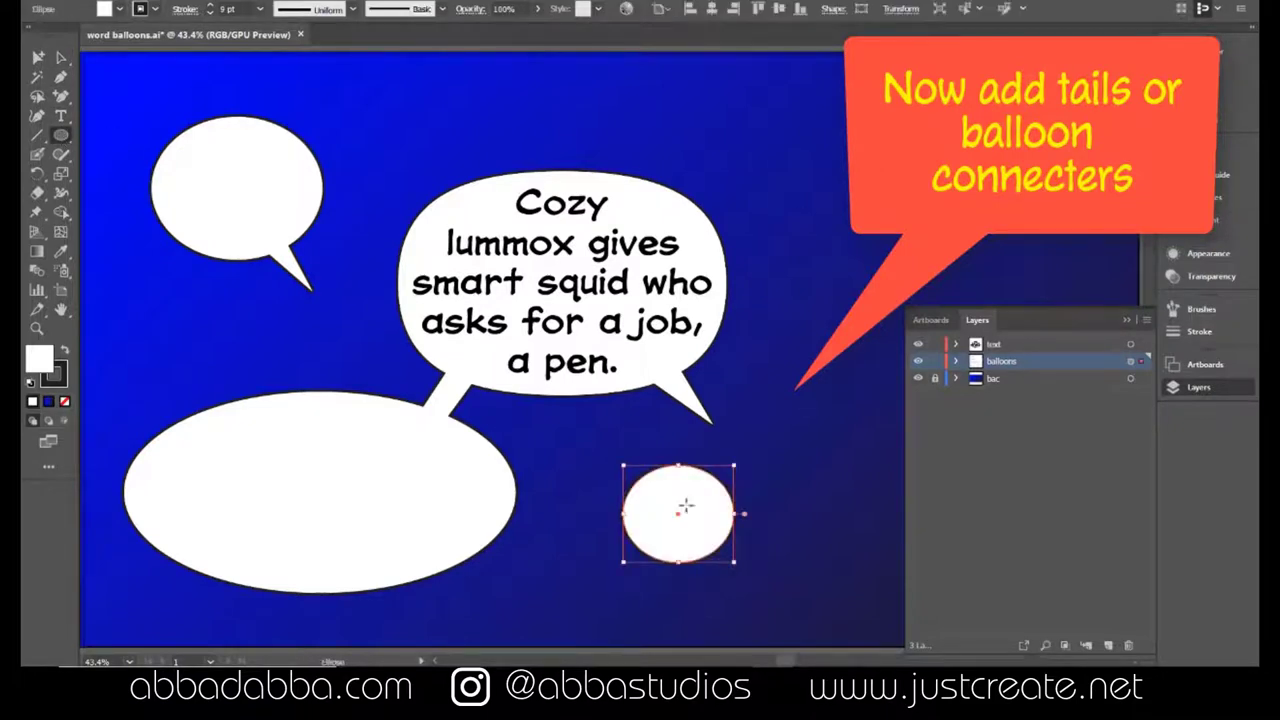
pyautogui.moveTo(660, 455); pyautogui.dragTo(757, 541)
pyautogui.press('v')
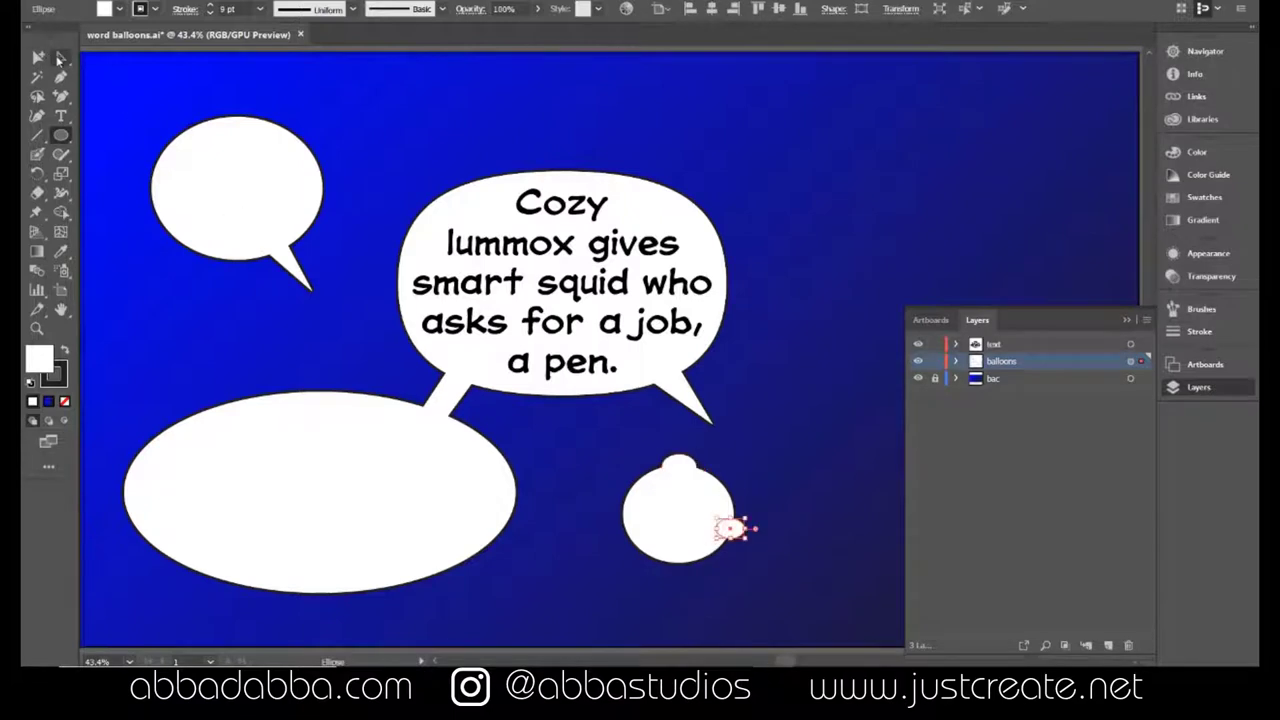
pyautogui.click(683, 467)
pyautogui.moveTo(685, 474)
pyautogui.mouseDown()
pyautogui.moveTo(720, 492)
pyautogui.moveTo(728, 514)
pyautogui.moveTo(703, 582)
pyautogui.moveTo(718, 548)
pyautogui.moveTo(648, 560)
pyautogui.moveTo(614, 510)
pyautogui.moveTo(664, 470)
pyautogui.mouseUp()
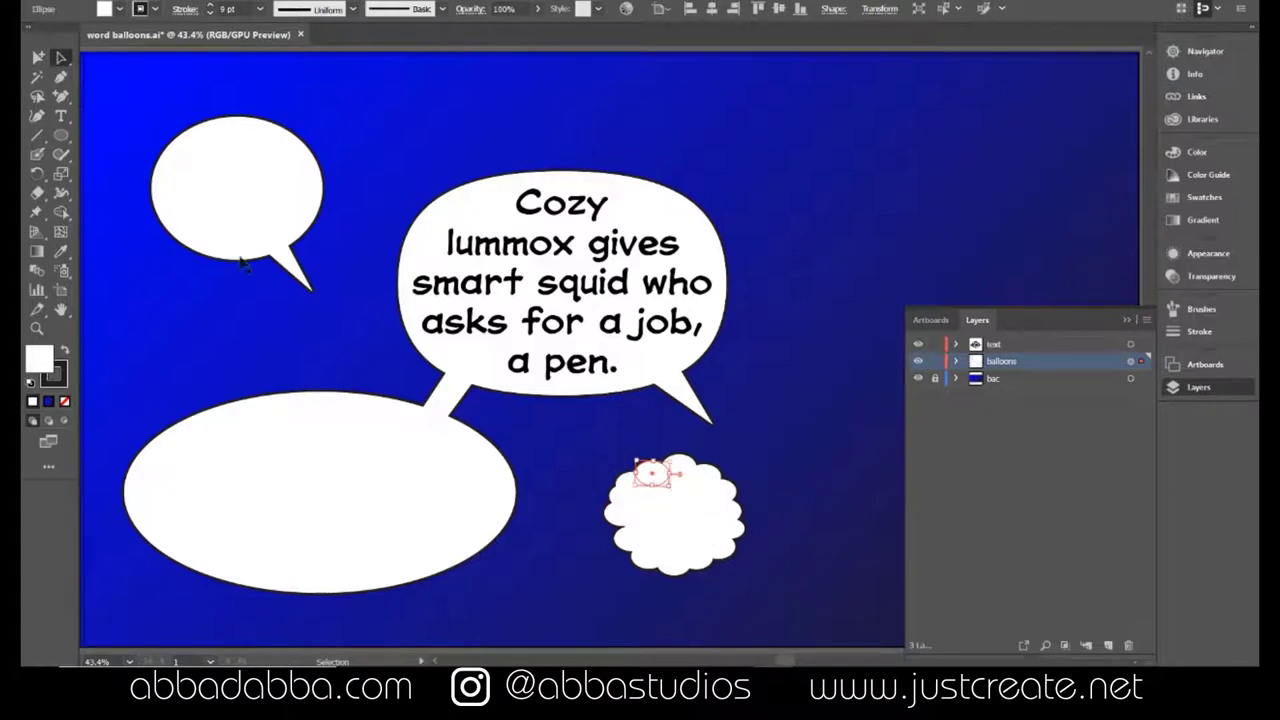
# - Select the top-left balloon's tail and zoom in on that balloon
pyautogui.click(258, 228)
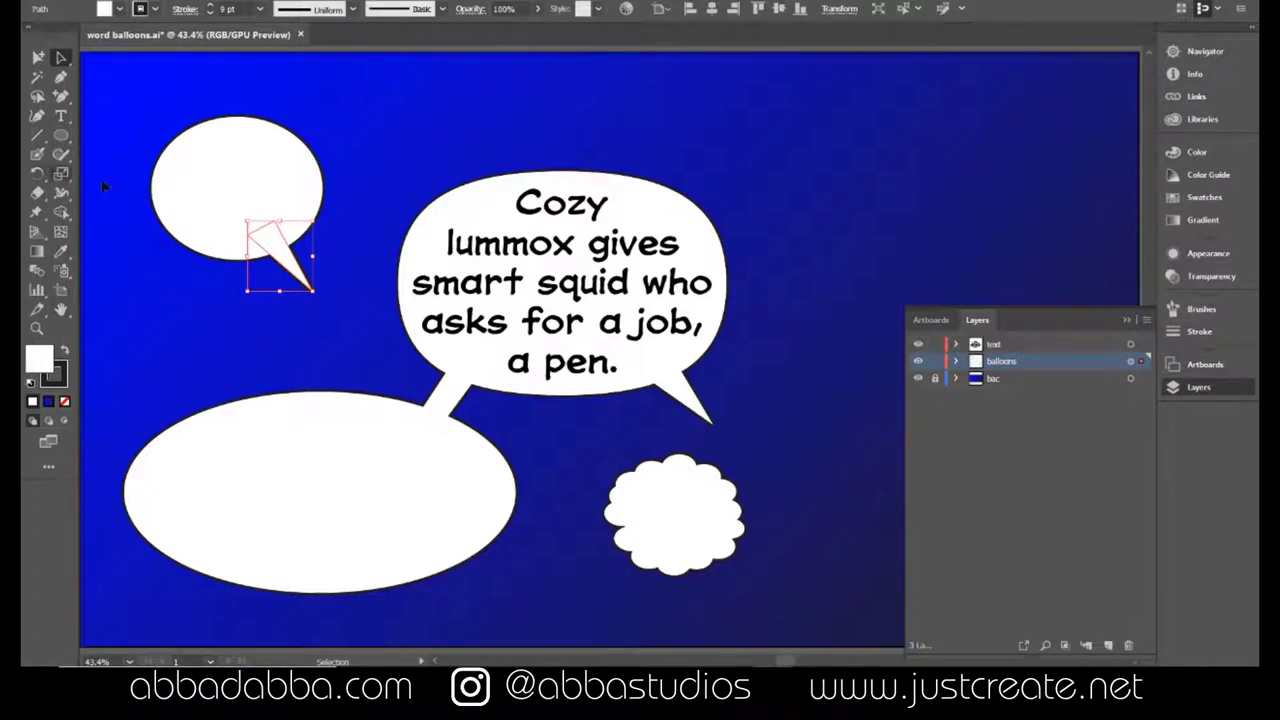
pyautogui.click(115, 240)
pyautogui.press('z')
pyautogui.moveTo(141, 105); pyautogui.dragTo(486, 409)
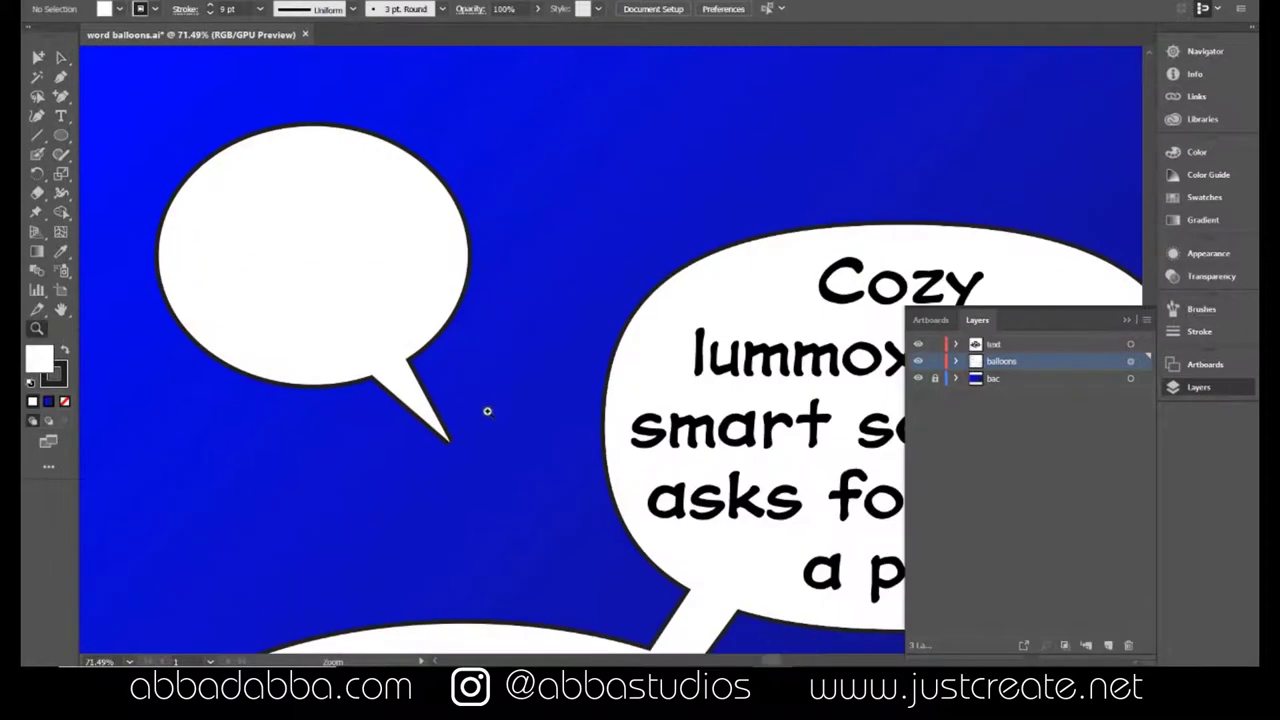
# - Magnify the top-left balloon further, close the Layers panel, and select its tail
pyautogui.moveTo(143, 97); pyautogui.dragTo(200, 100)
pyautogui.click(1210, 393)
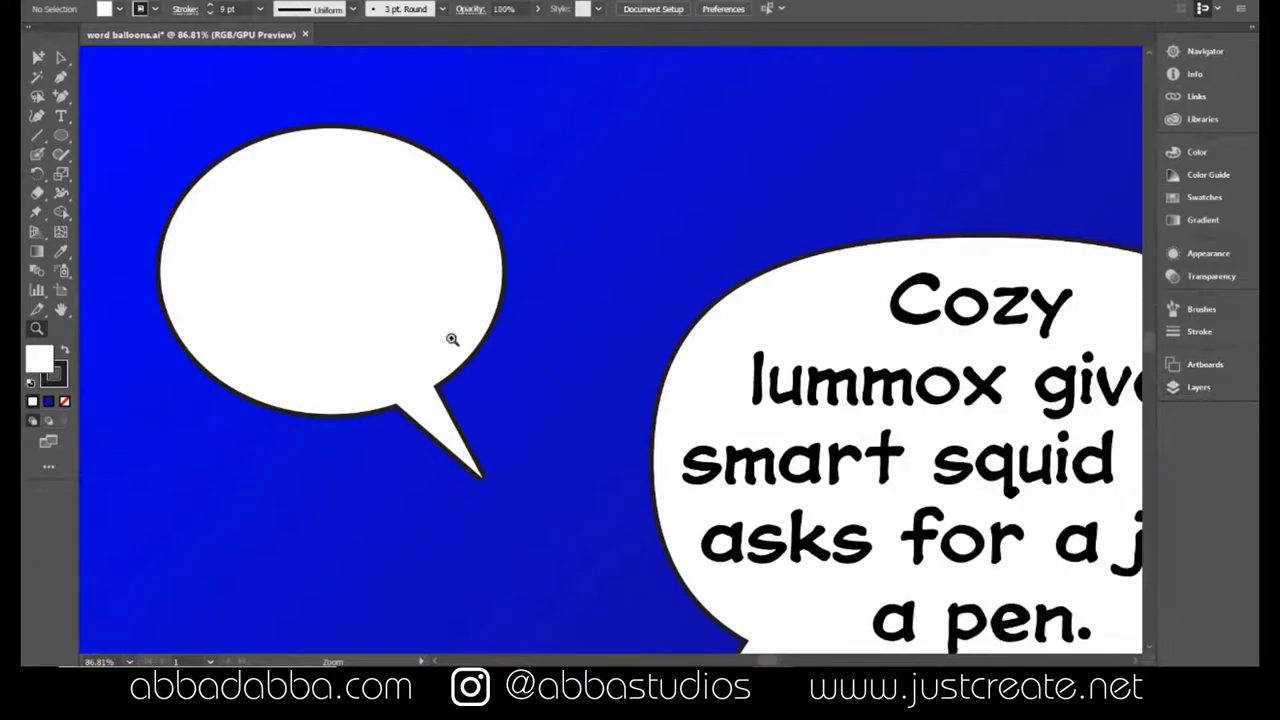
pyautogui.click(57, 60)
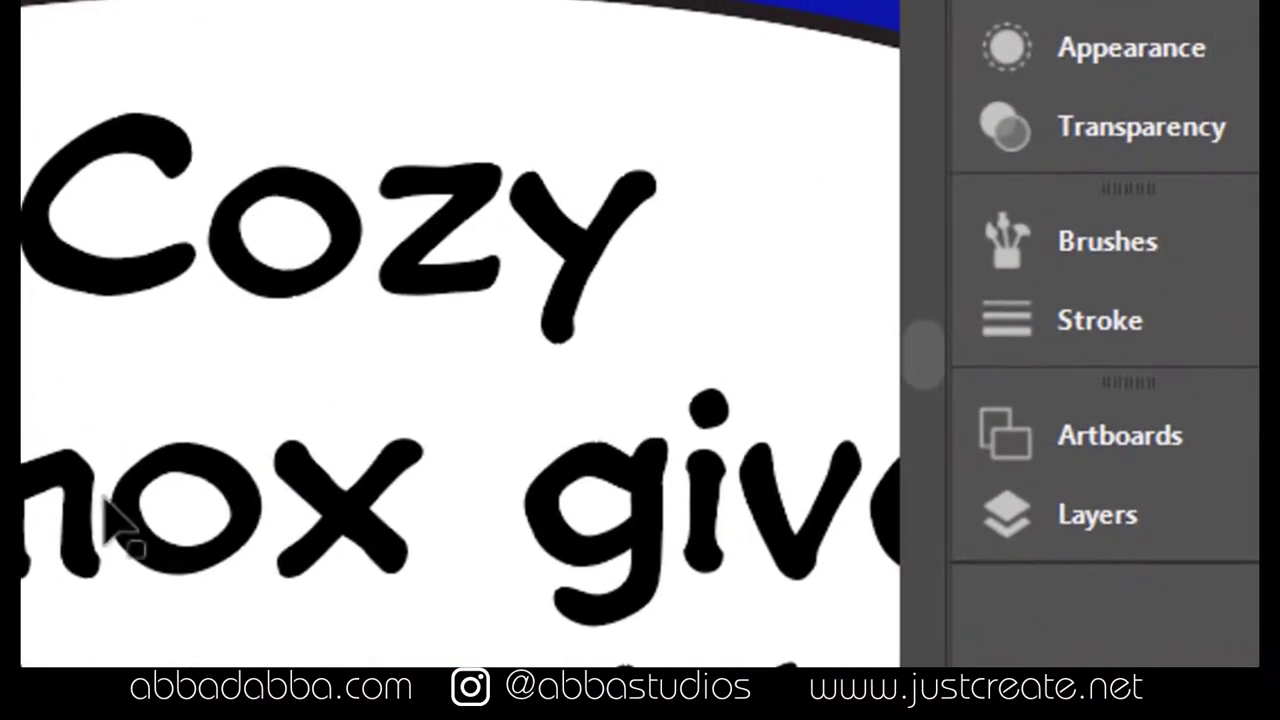
# - Change the stroke miter limit from 4 to 75 in the Stroke panel
pyautogui.click(1100, 343)
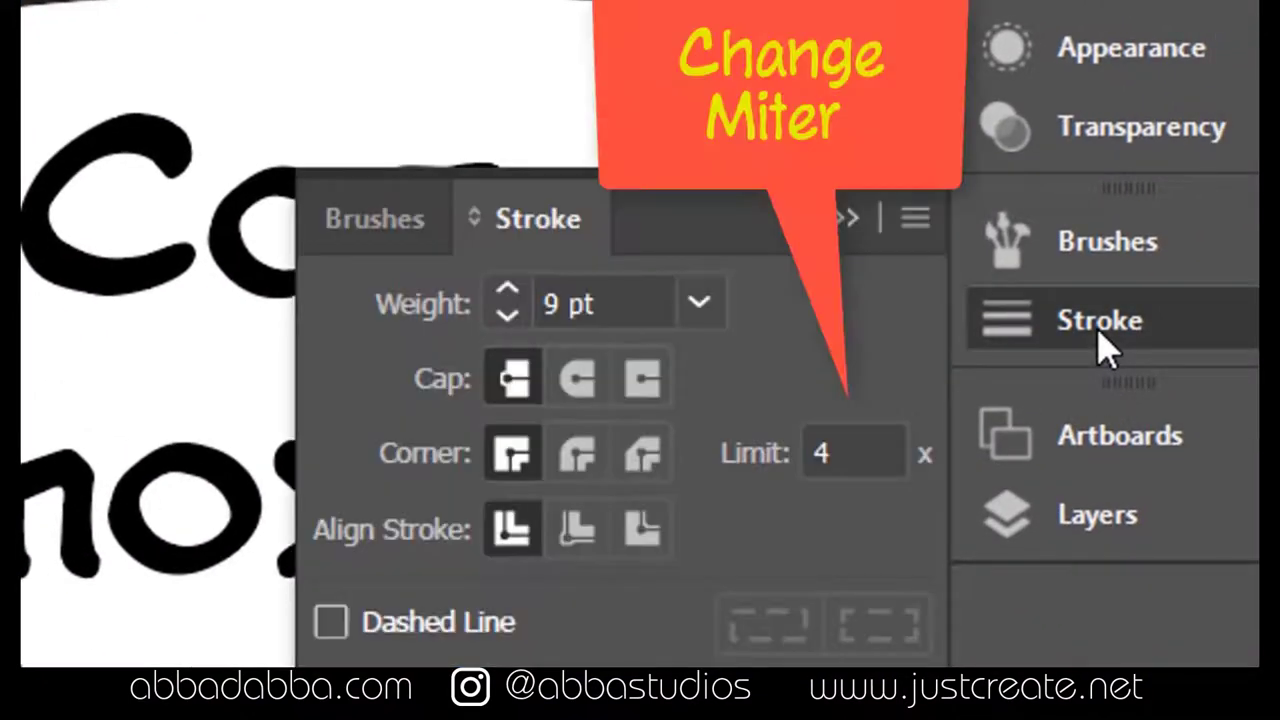
pyautogui.click(840, 449)
pyautogui.moveTo(846, 449); pyautogui.dragTo(809, 449)
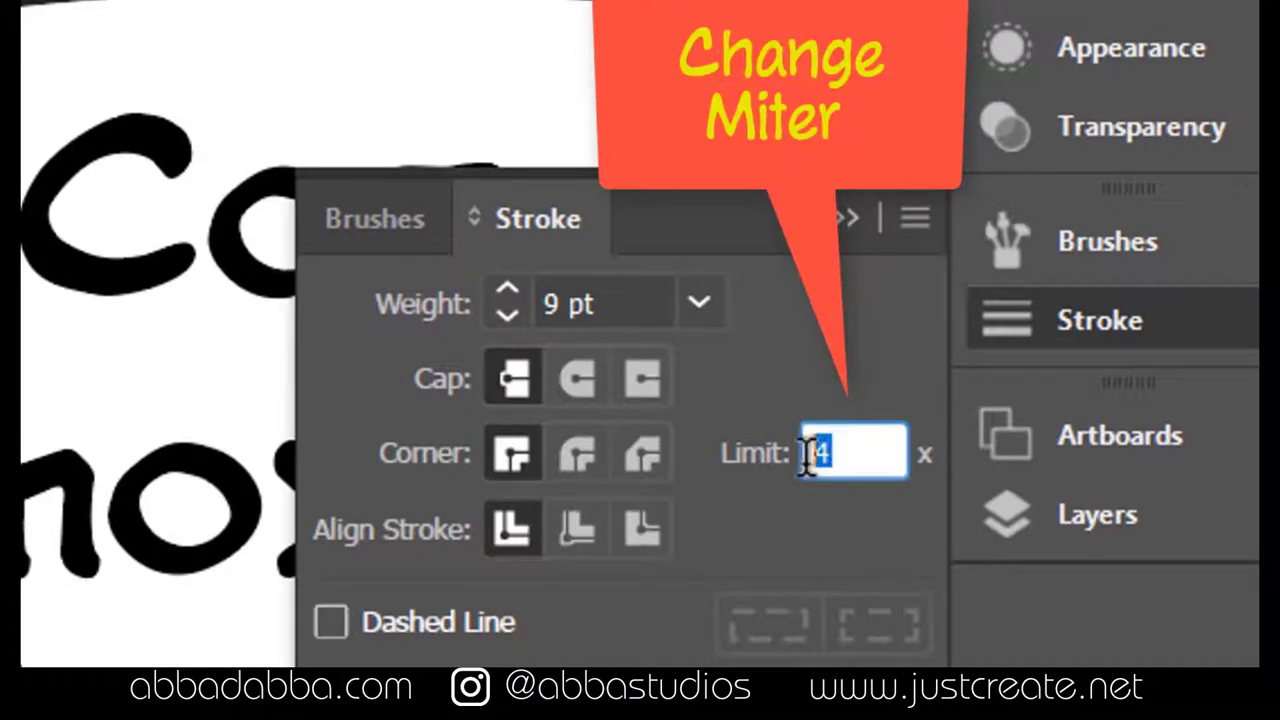
pyautogui.write('75')
pyautogui.press('Return')
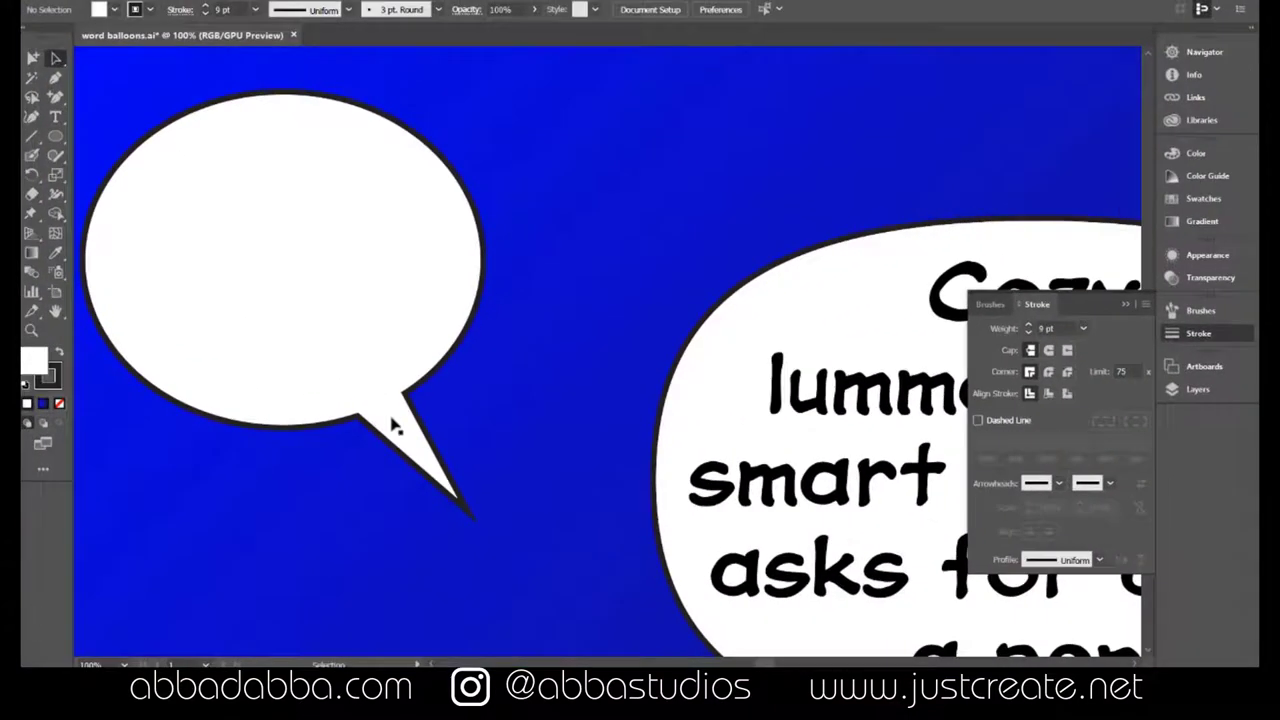
# - Move the top-left balloon's tail down-left and rotate it to point toward the lower left
pyautogui.click(420, 457)
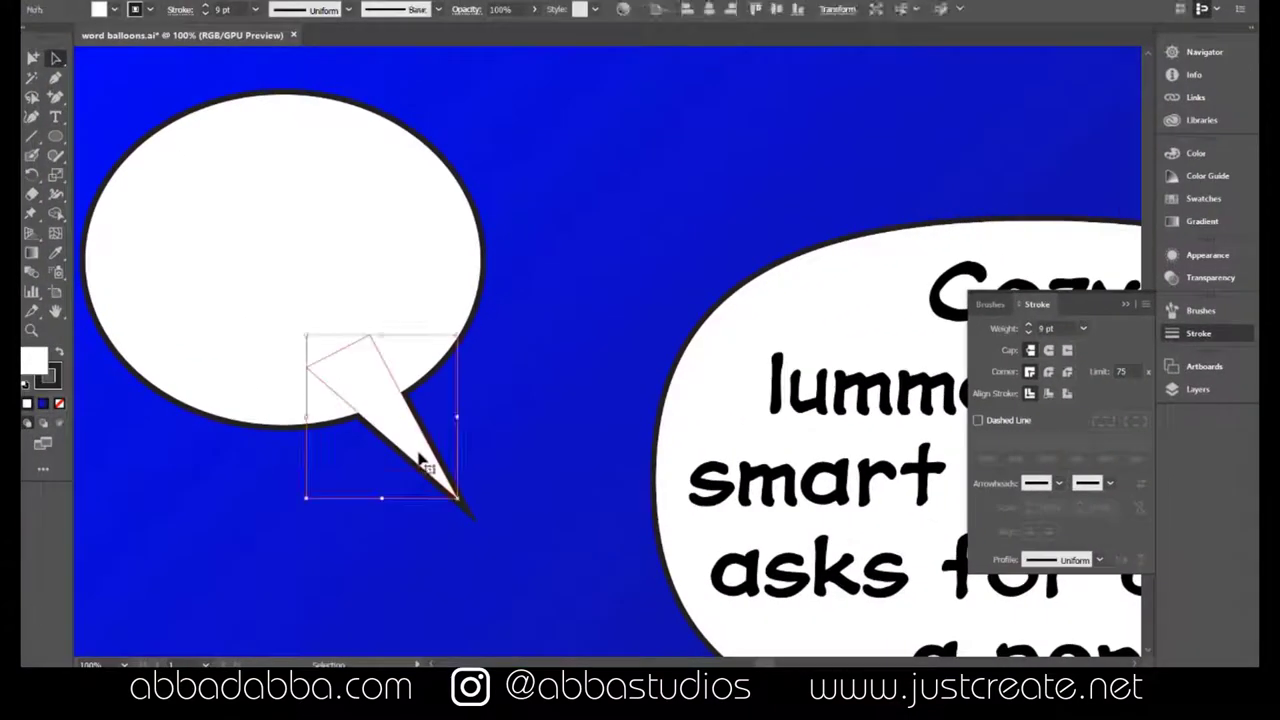
pyautogui.moveTo(420, 457); pyautogui.dragTo(275, 453)
pyautogui.click(31, 173)
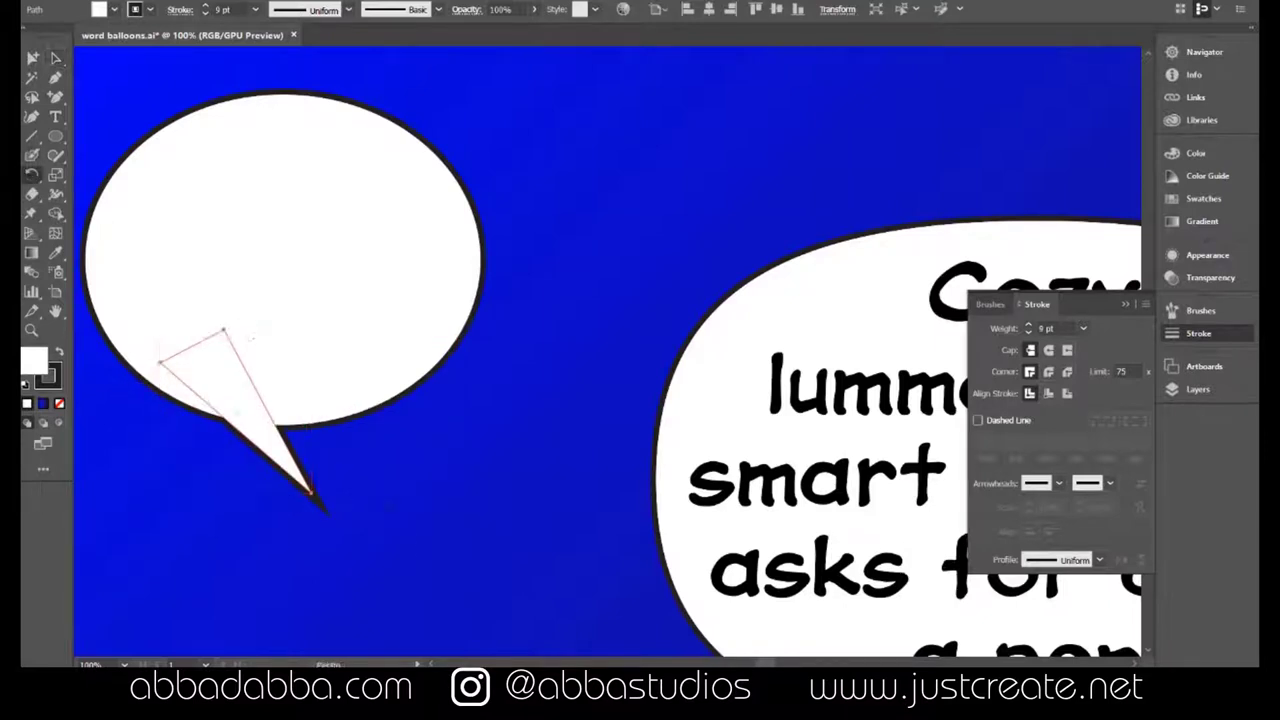
pyautogui.moveTo(338, 518); pyautogui.dragTo(80, 575)
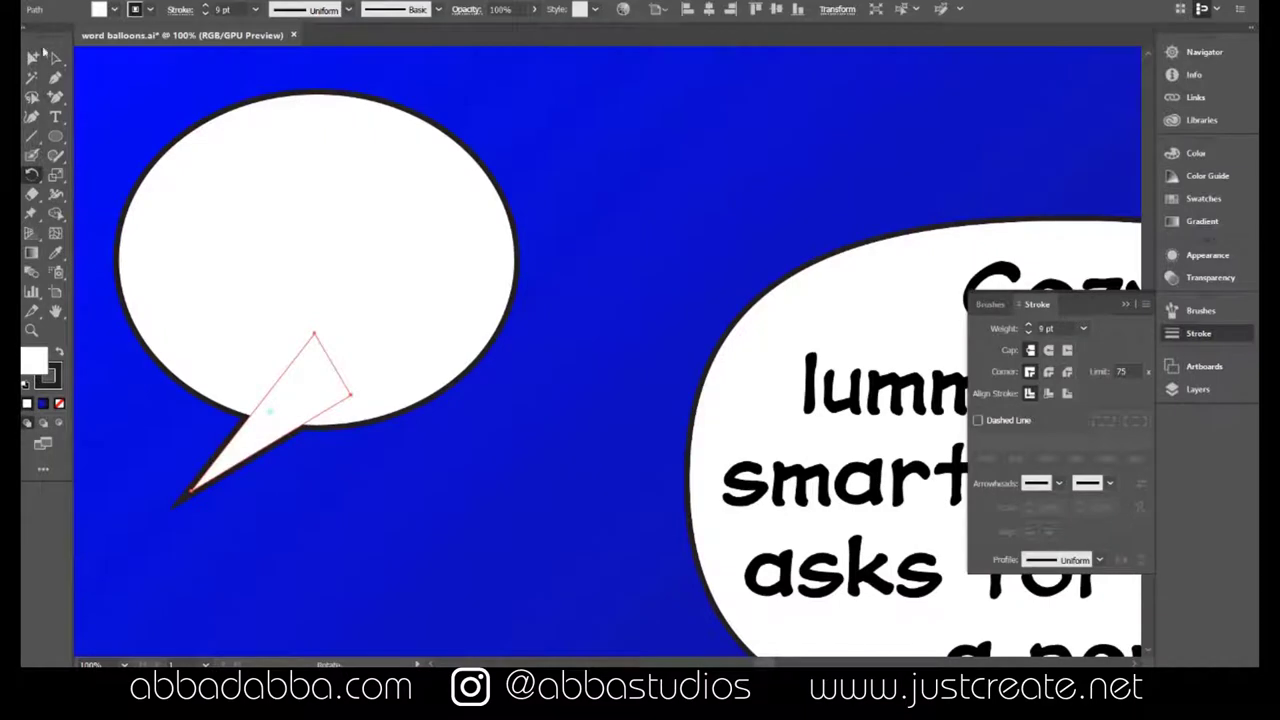
pyautogui.click(36, 56)
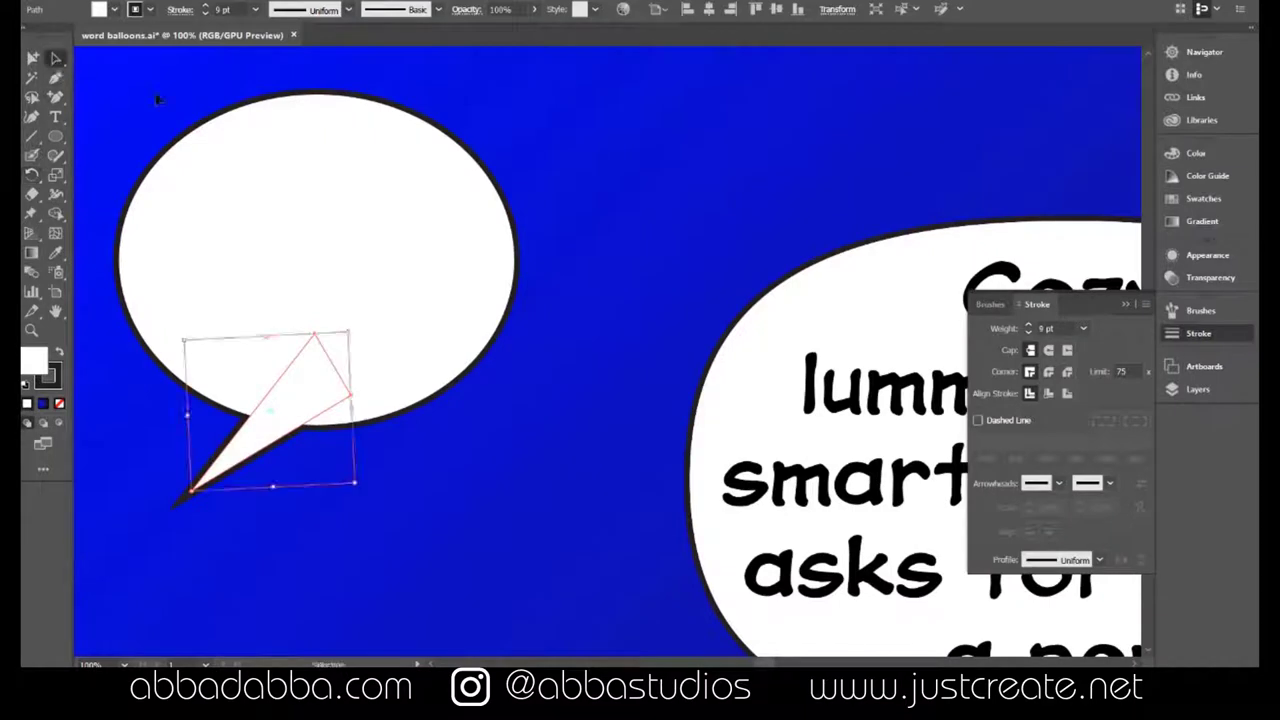
pyautogui.click(672, 378)
pyautogui.click(387, 482)
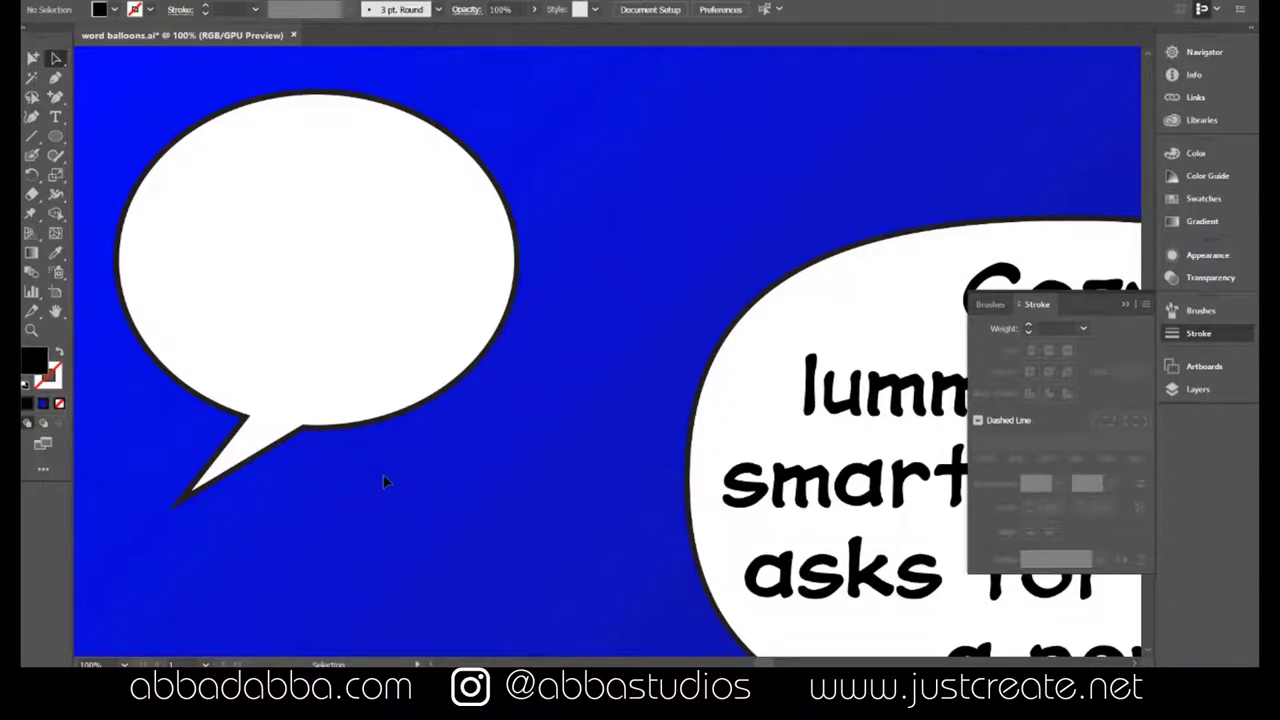
# - Zoom out to fit all the balloons and close the Stroke panel
pyautogui.hotkey('ctrl', '0')
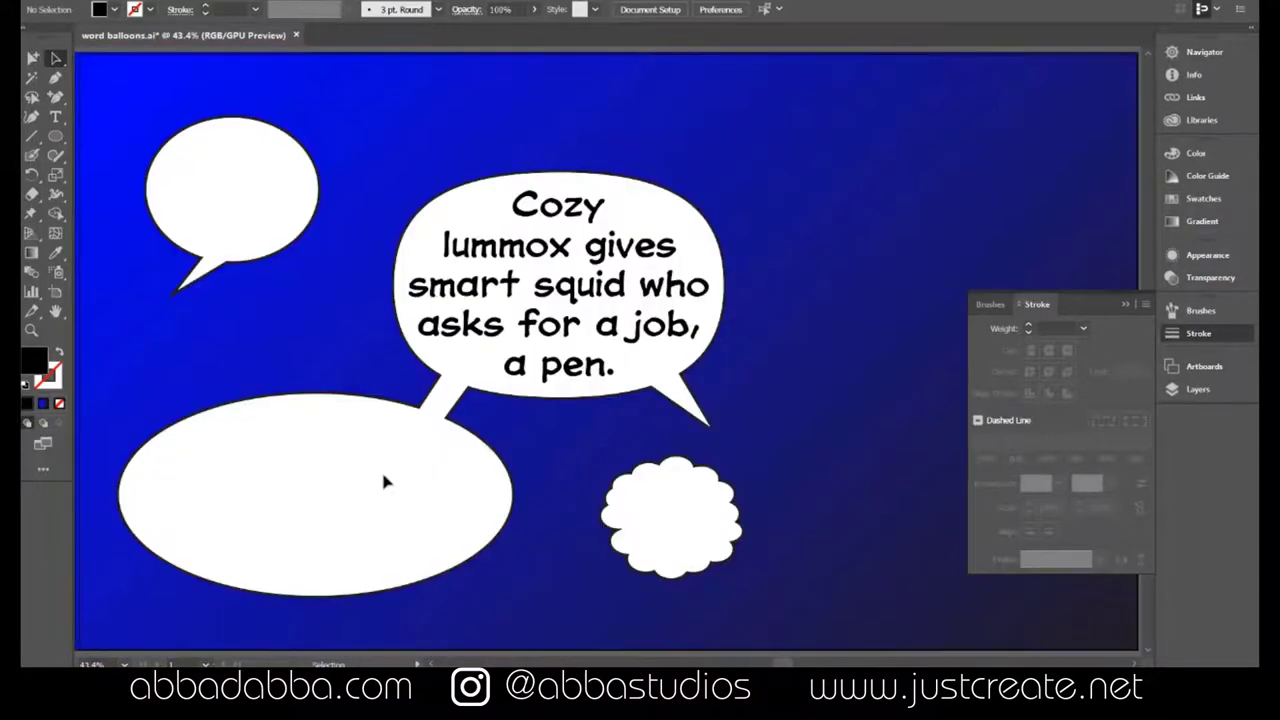
pyautogui.click(1214, 336)
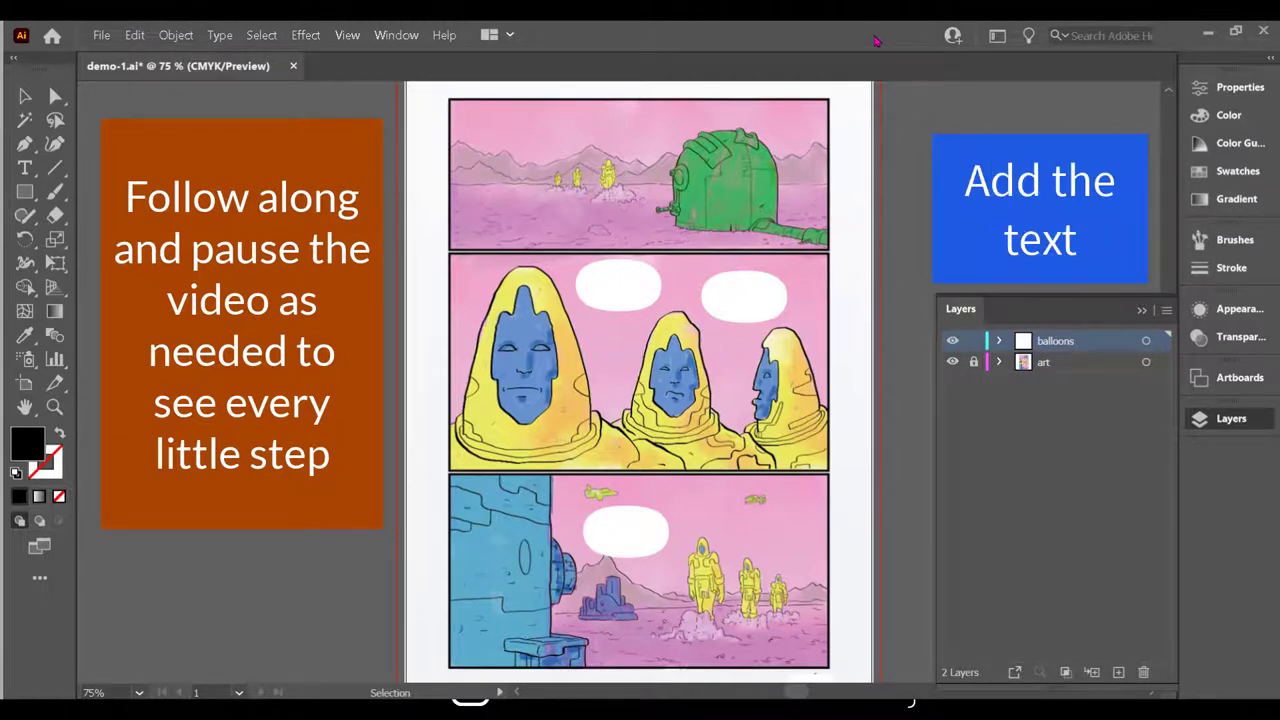
# - Paste the balloon text in back and send it behind the white balloons
pyautogui.click(134, 35)
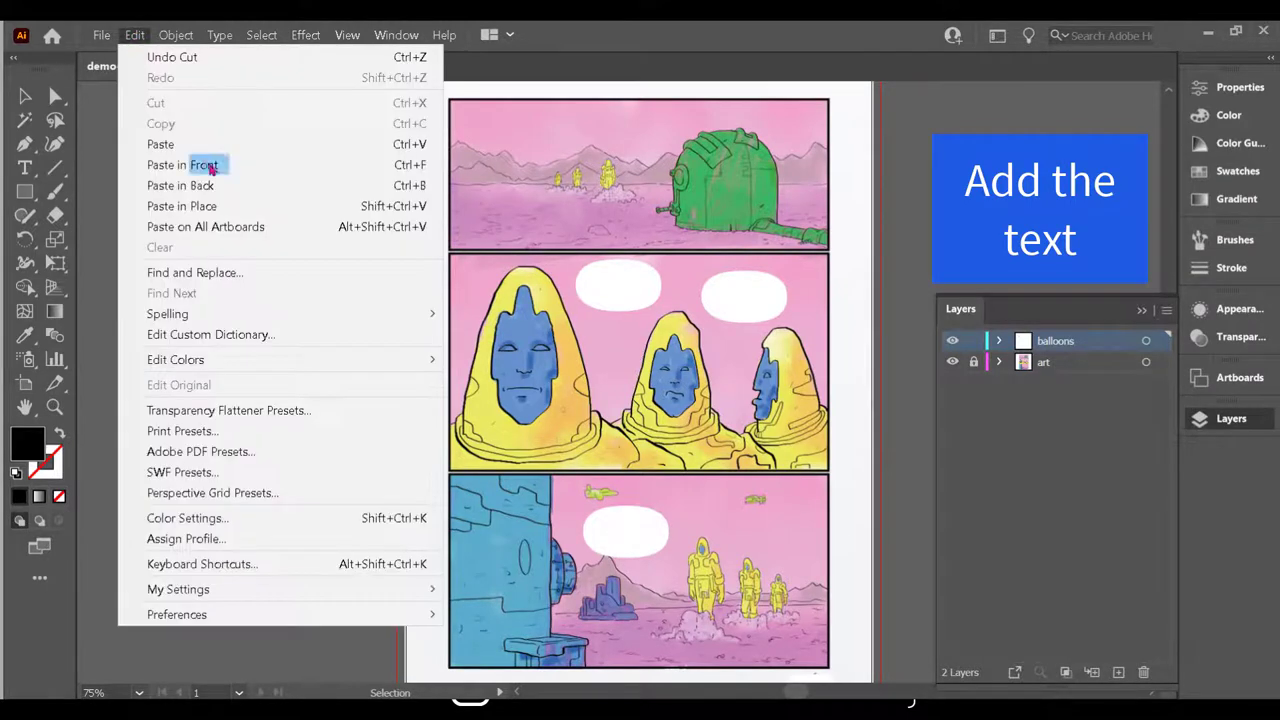
pyautogui.click(214, 183)
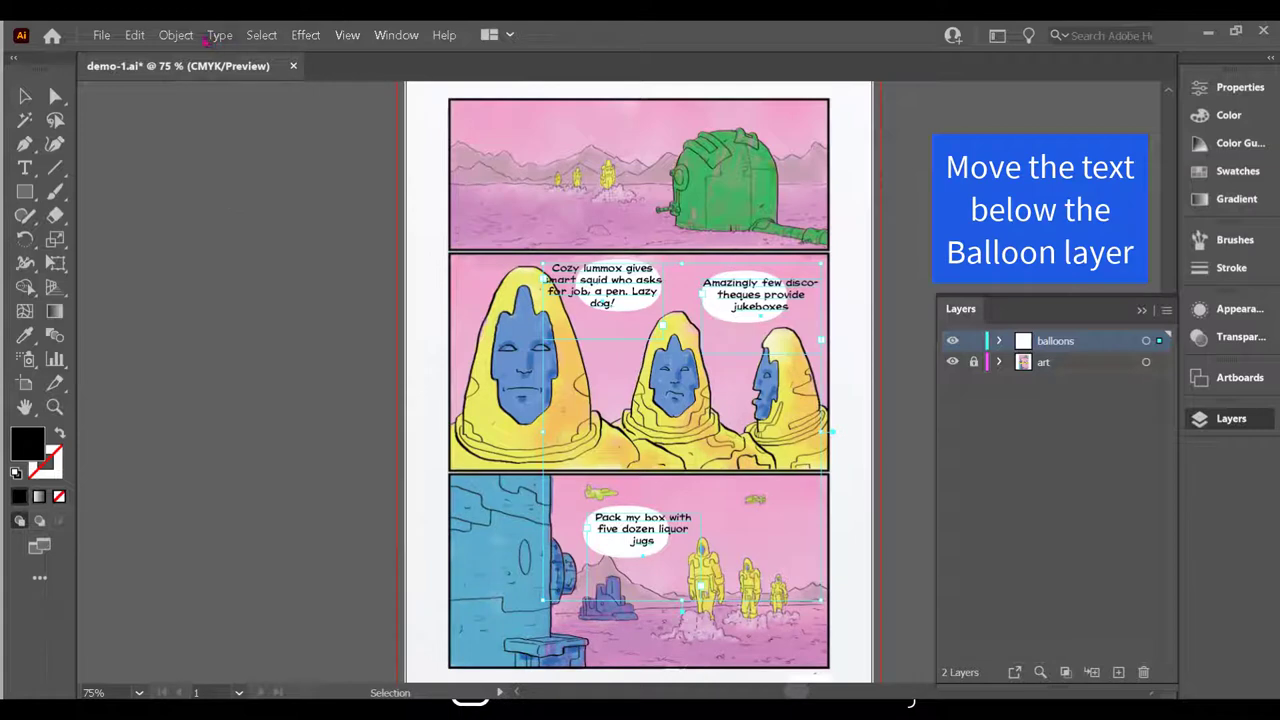
pyautogui.click(176, 35)
pyautogui.moveTo(369, 66)
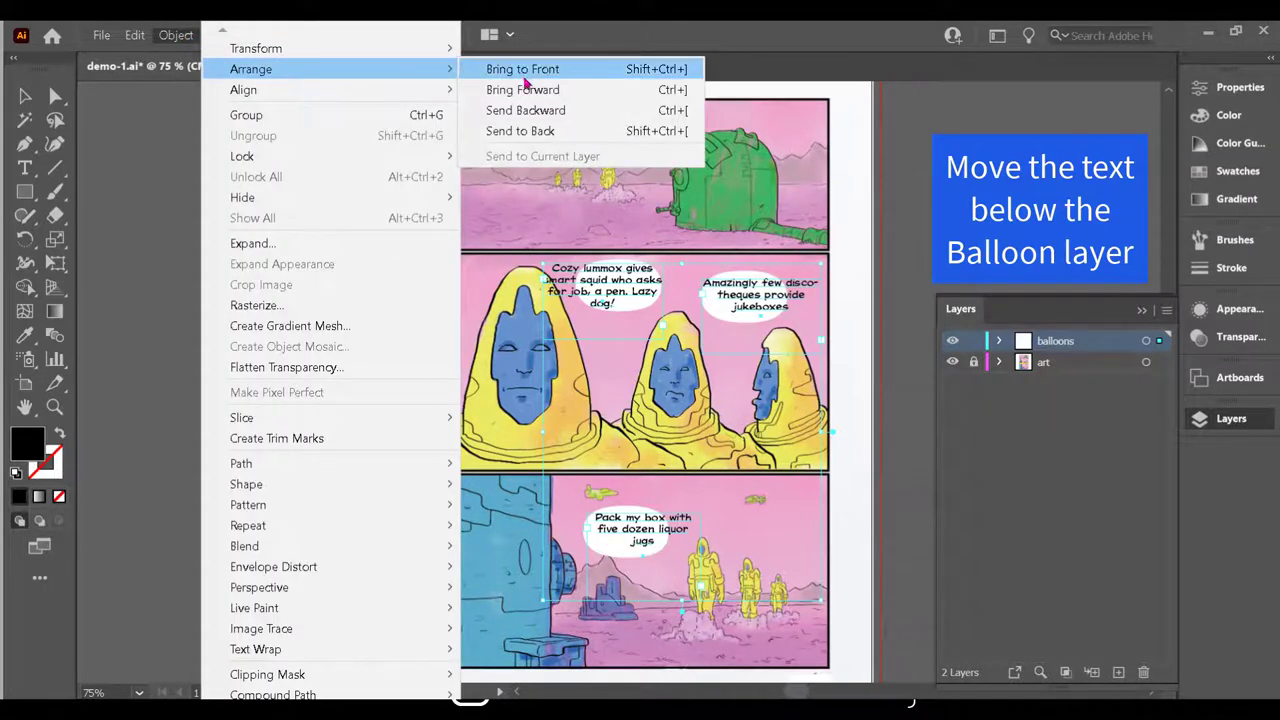
pyautogui.click(541, 130)
# - Select all balloons with the same white fill and make a text wrap from them
pyautogui.click(642, 290)
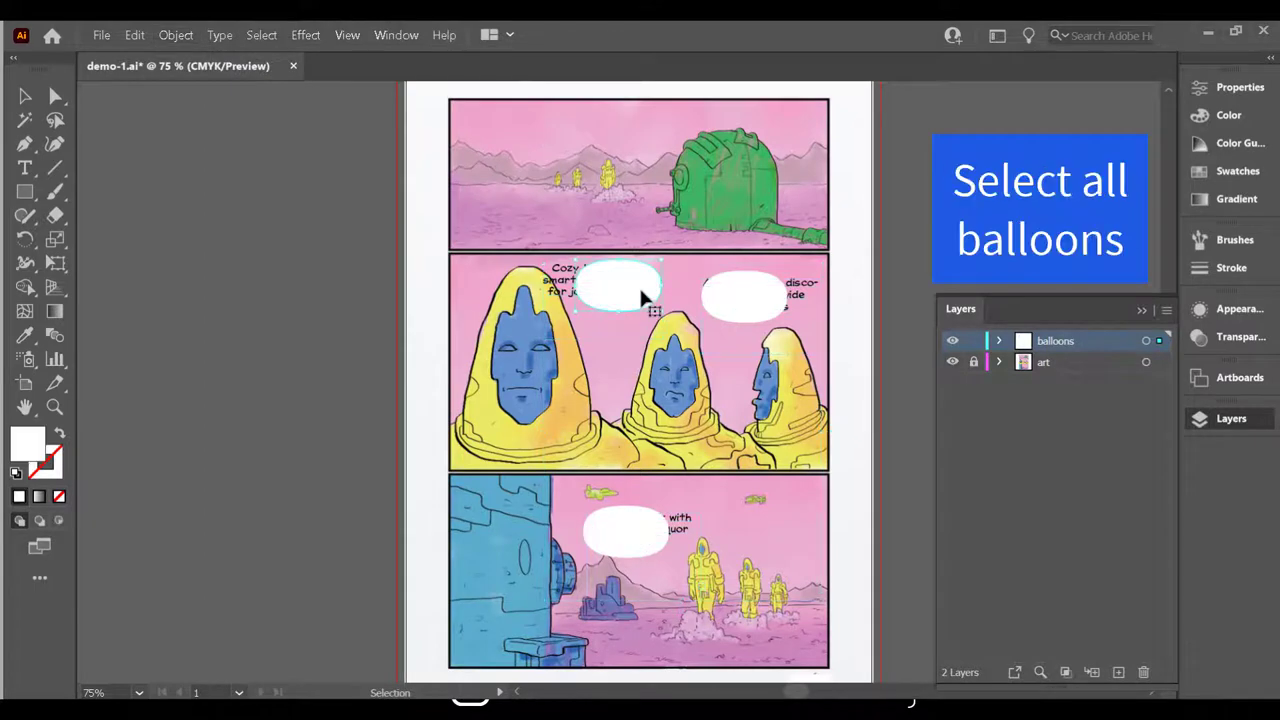
pyautogui.click(261, 35)
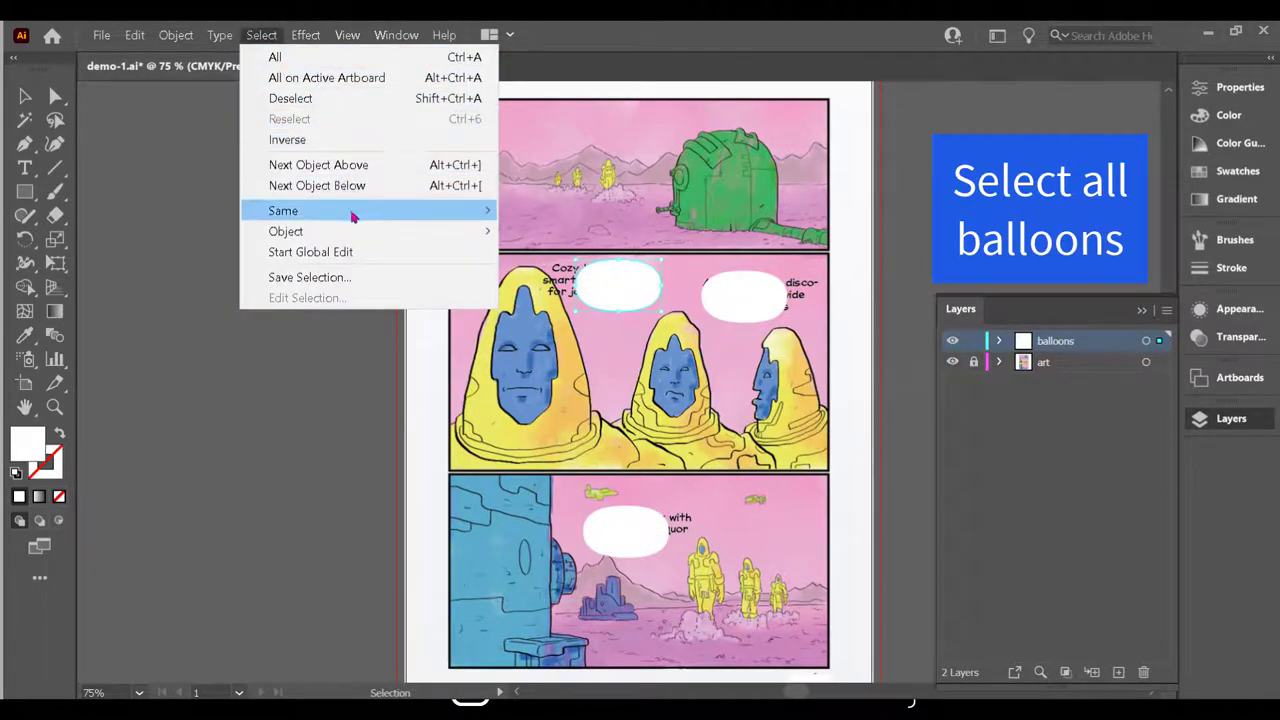
pyautogui.moveTo(317, 211)
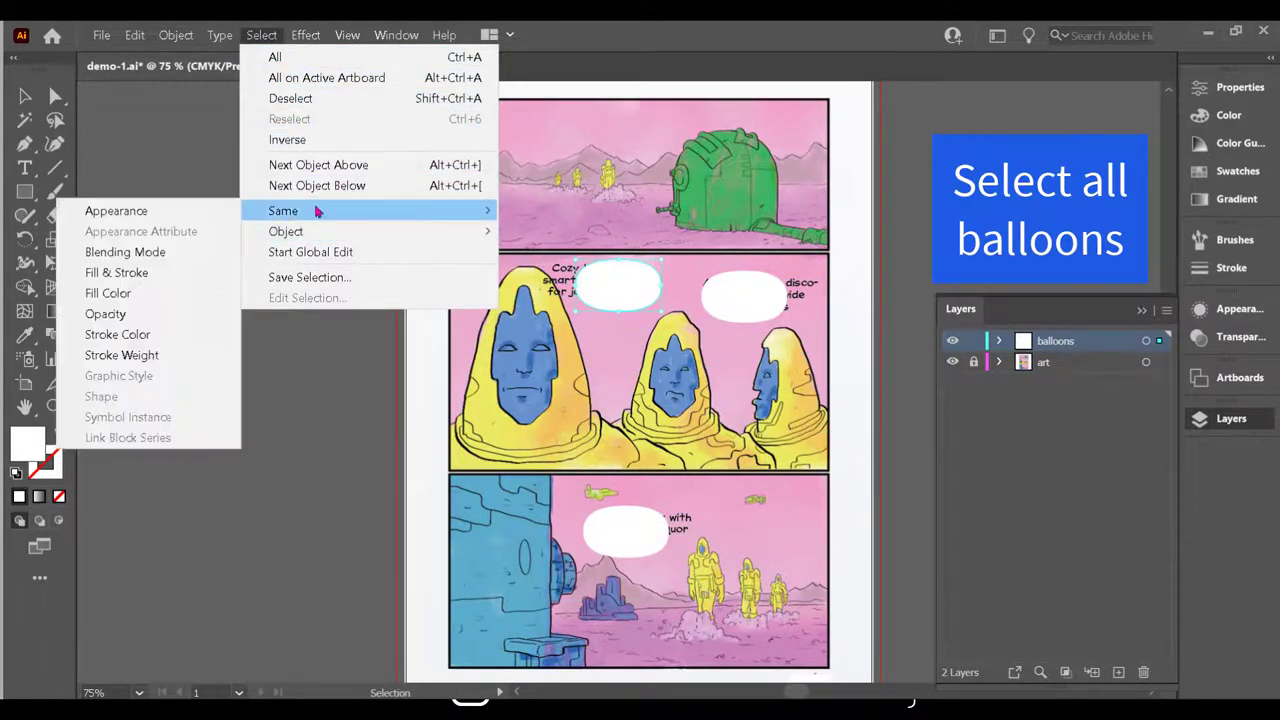
pyautogui.click(185, 294)
pyautogui.click(180, 36)
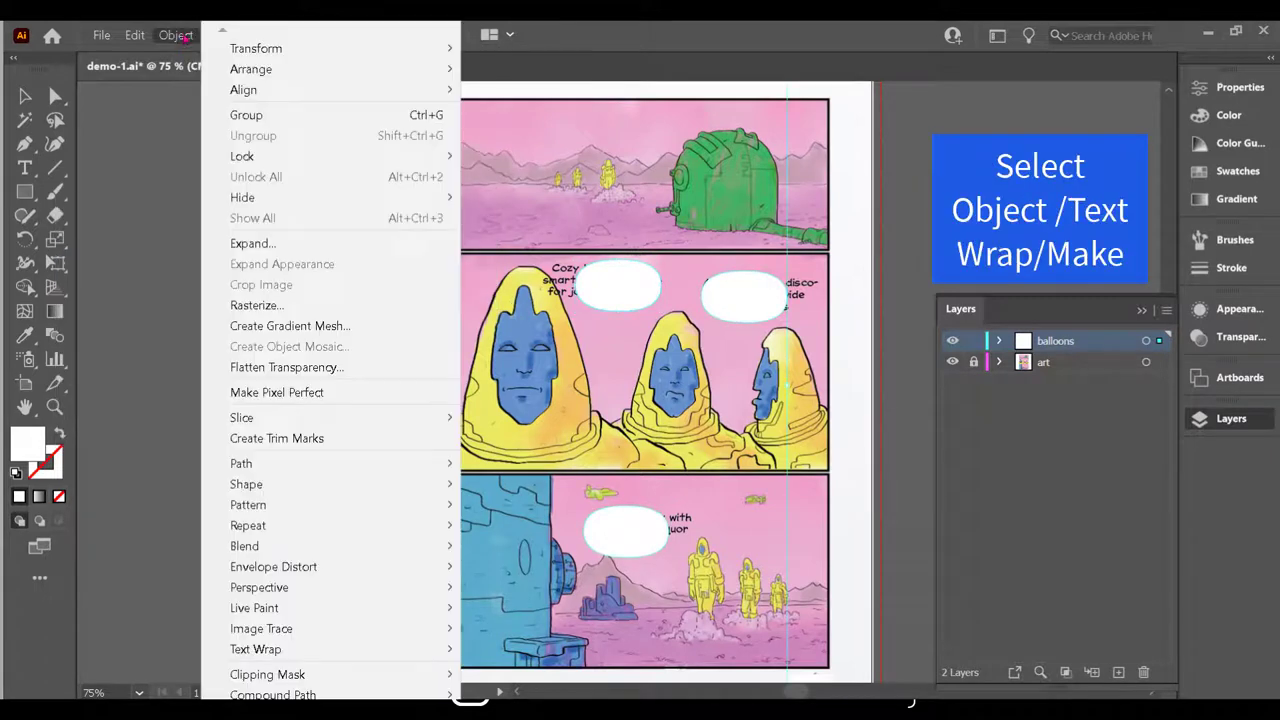
pyautogui.moveTo(436, 654)
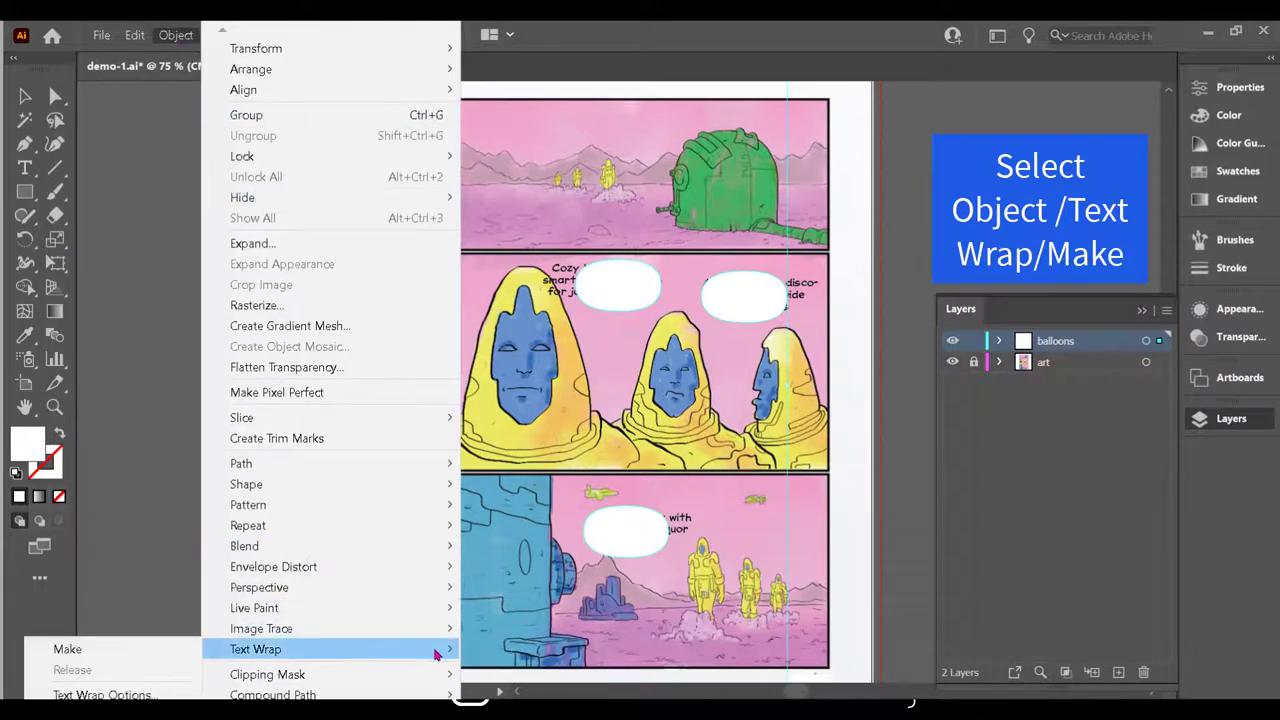
pyautogui.click(148, 655)
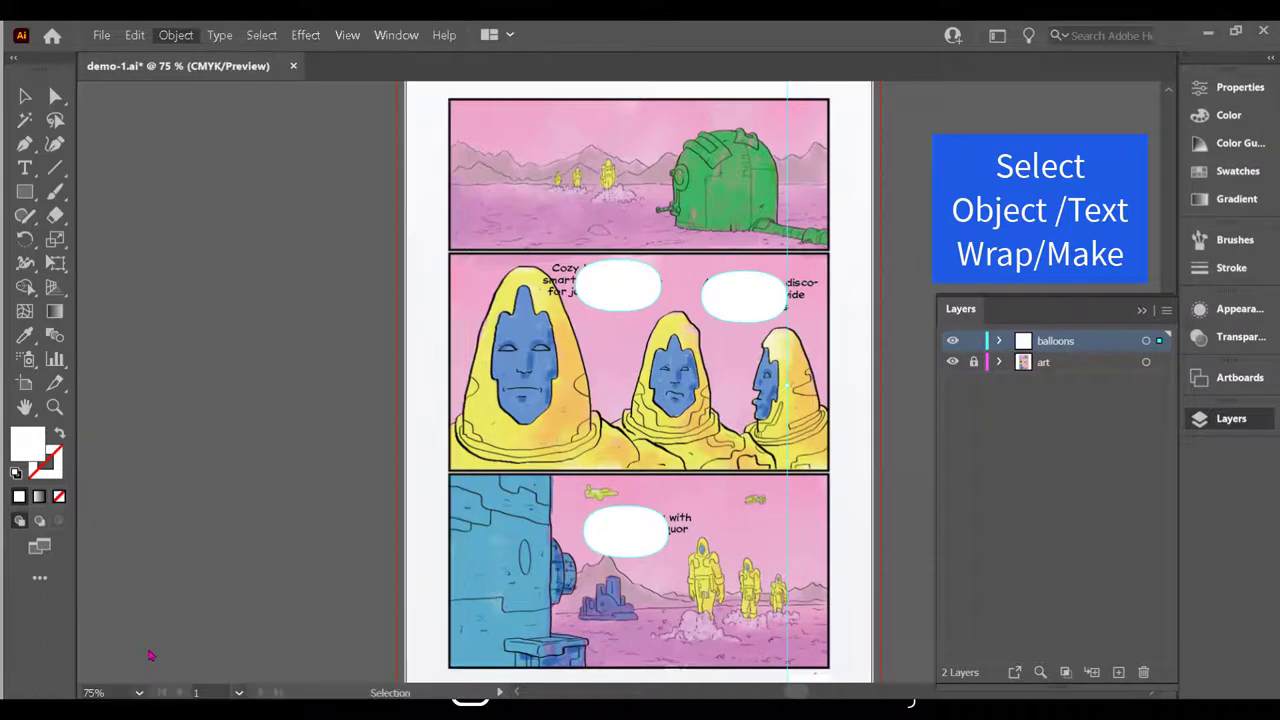
# - Switch to Outline view and enlarge the first balloon so its text fits
pyautogui.hotkey('ctrl', 'y')
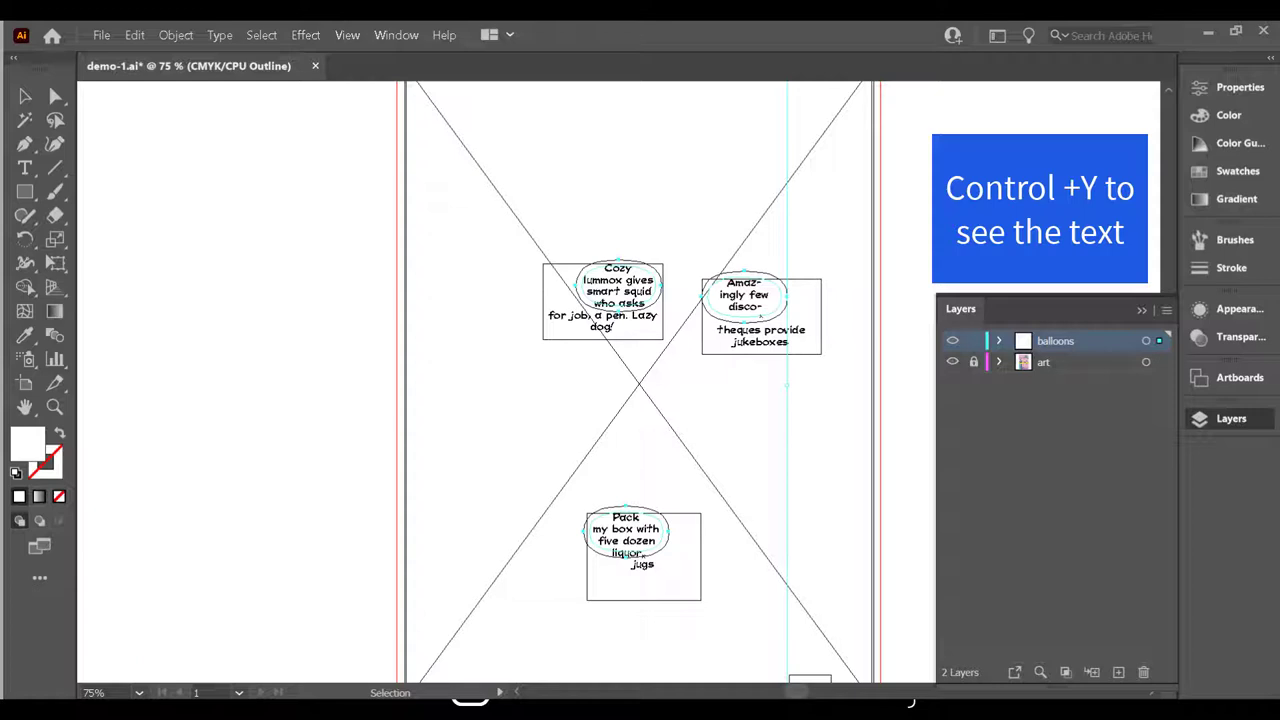
pyautogui.click(666, 320)
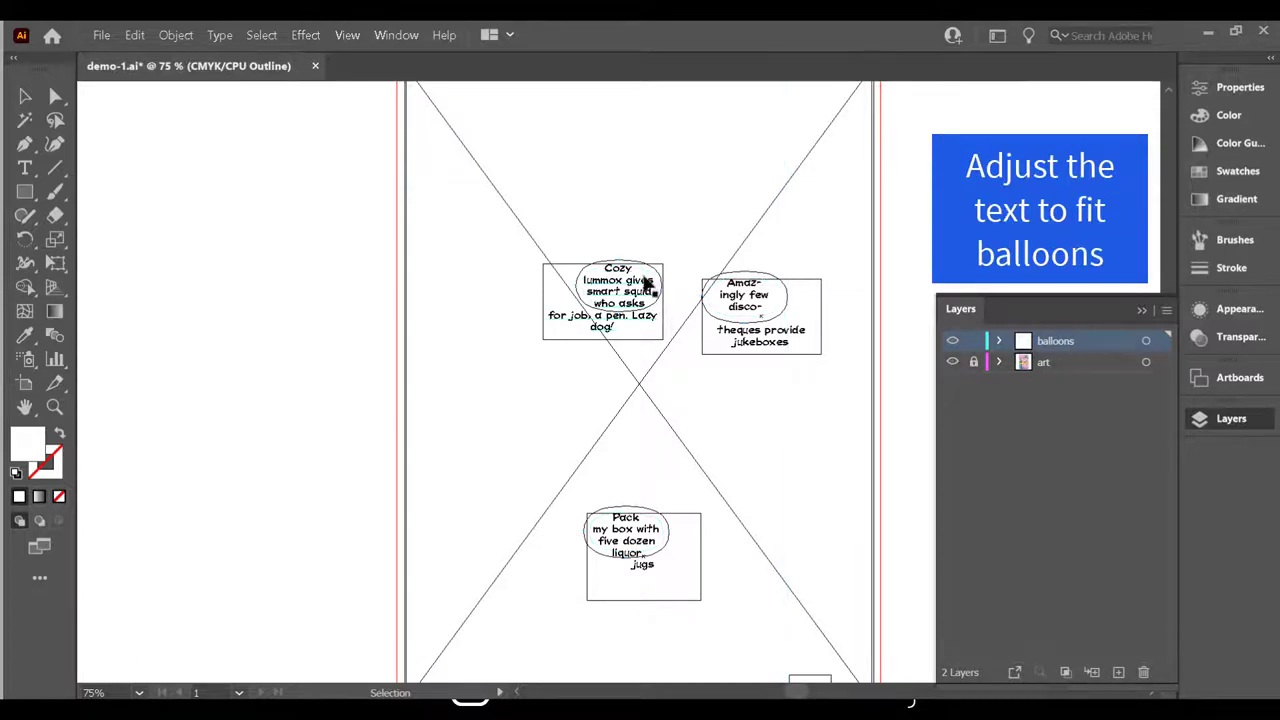
pyautogui.click(659, 297)
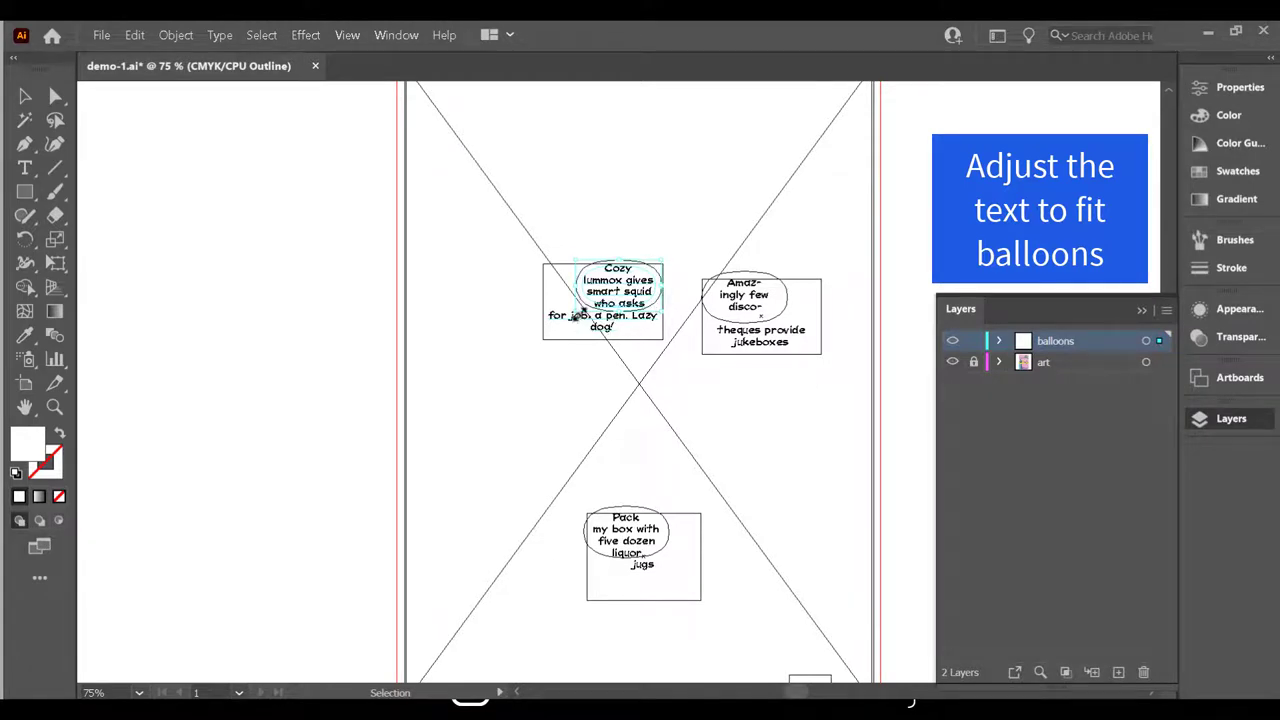
pyautogui.moveTo(578, 312); pyautogui.dragTo(556, 334)
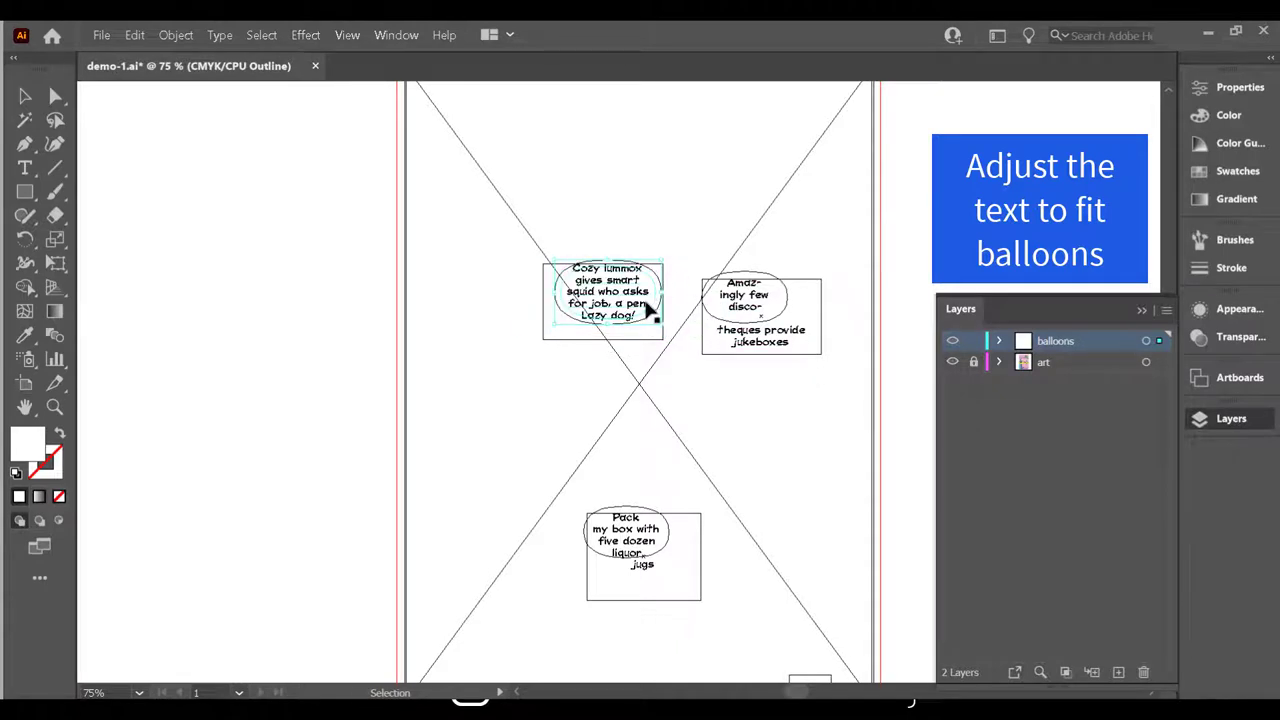
# - Resize the second balloon's text frame so its text reflows
pyautogui.click(787, 314)
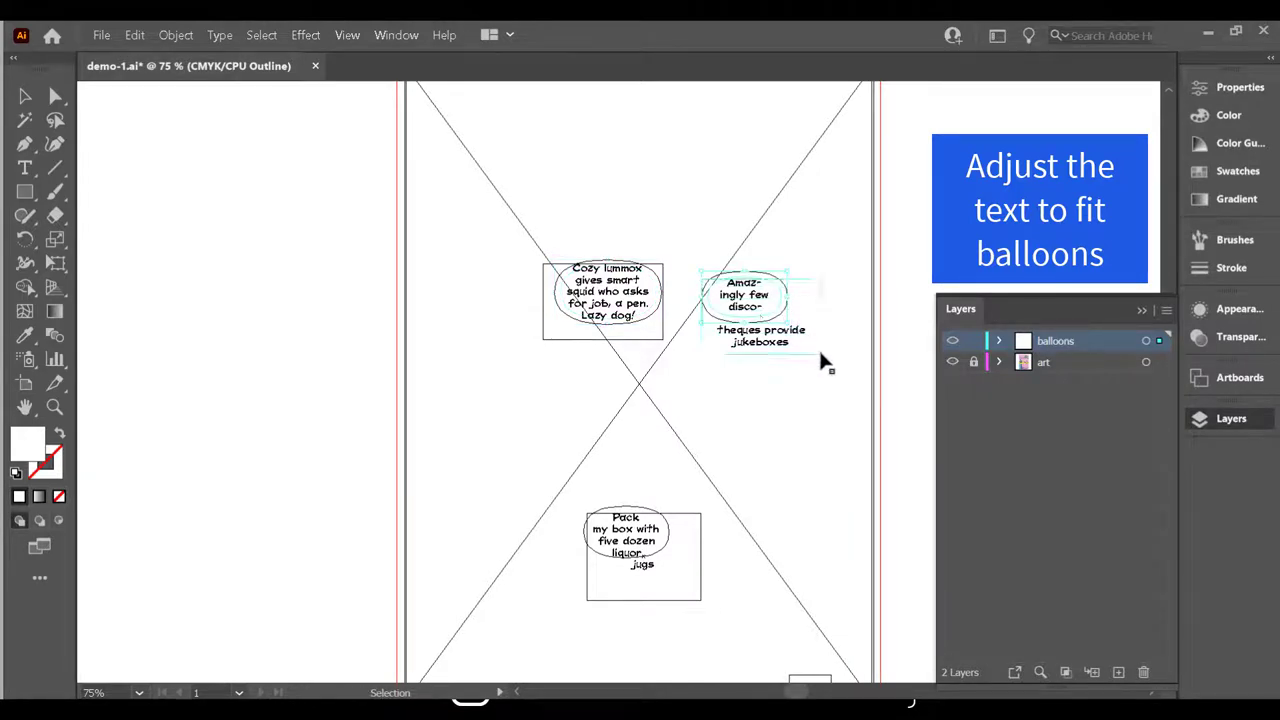
pyautogui.click(808, 341)
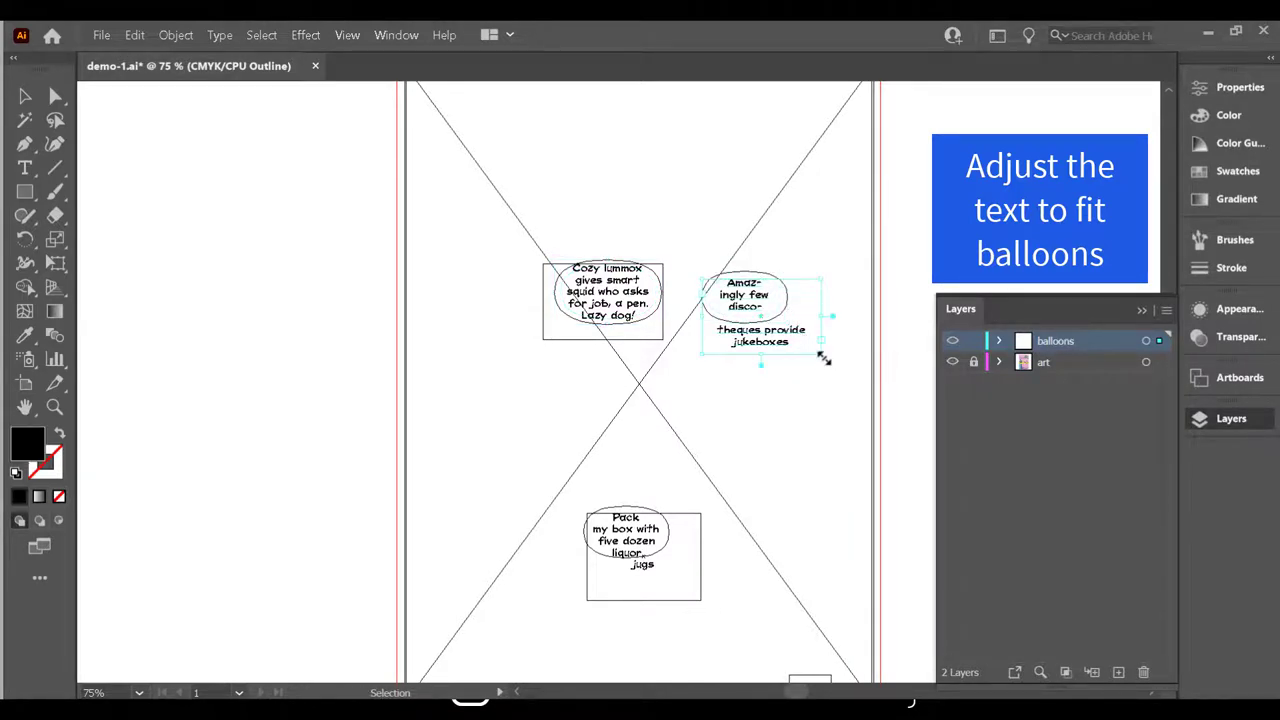
pyautogui.moveTo(822, 358); pyautogui.dragTo(786, 342)
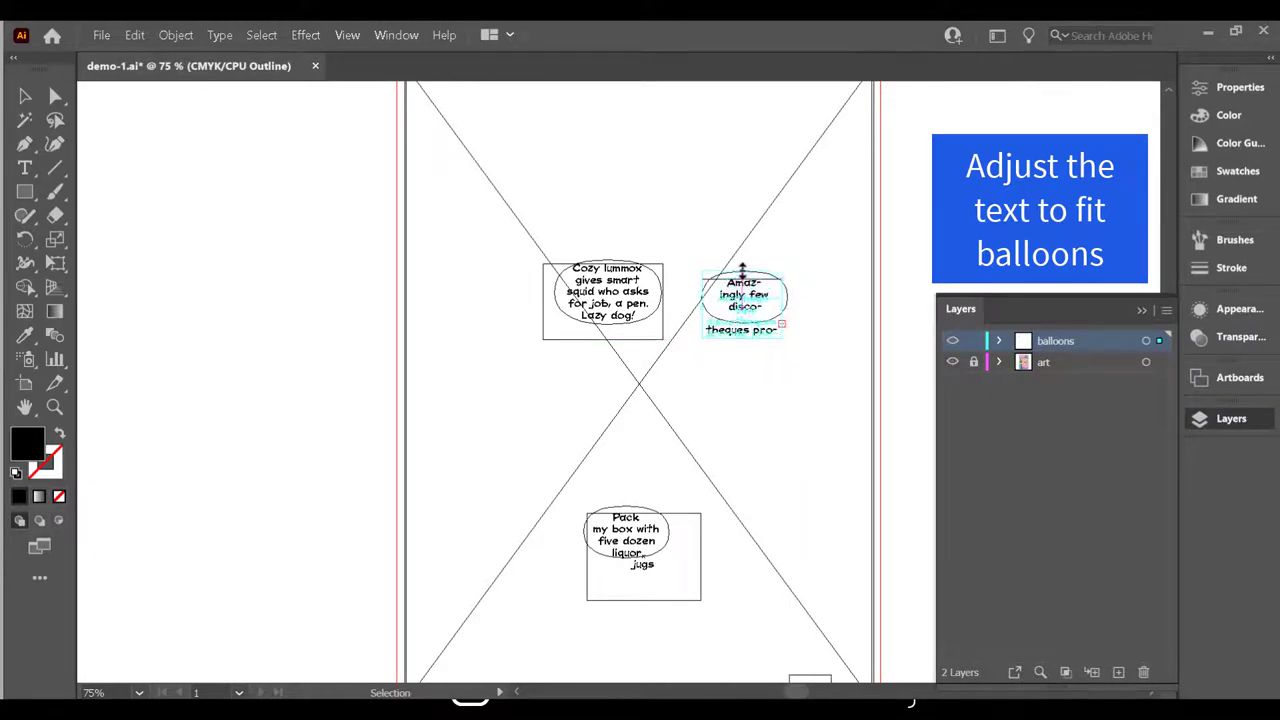
pyautogui.moveTo(742, 267); pyautogui.dragTo(795, 290)
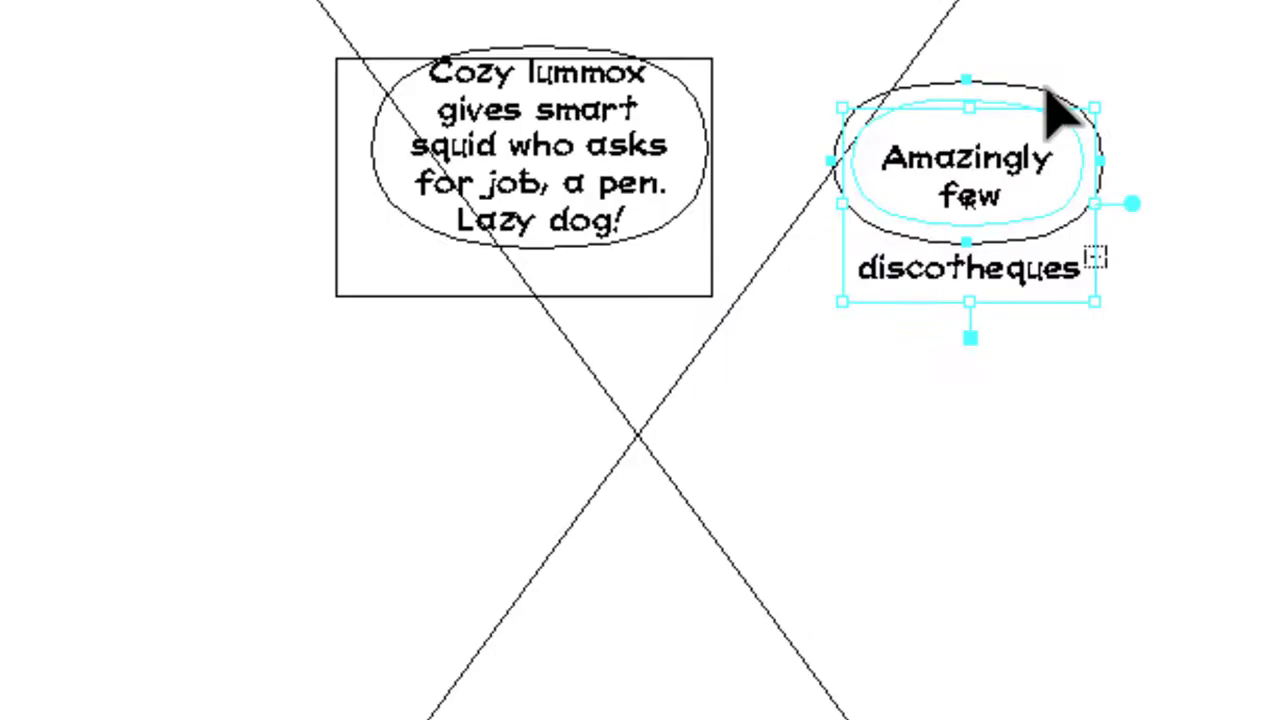
# - Reshape the second balloon oval and text frame so the text fits on four lines
pyautogui.click(1050, 90)
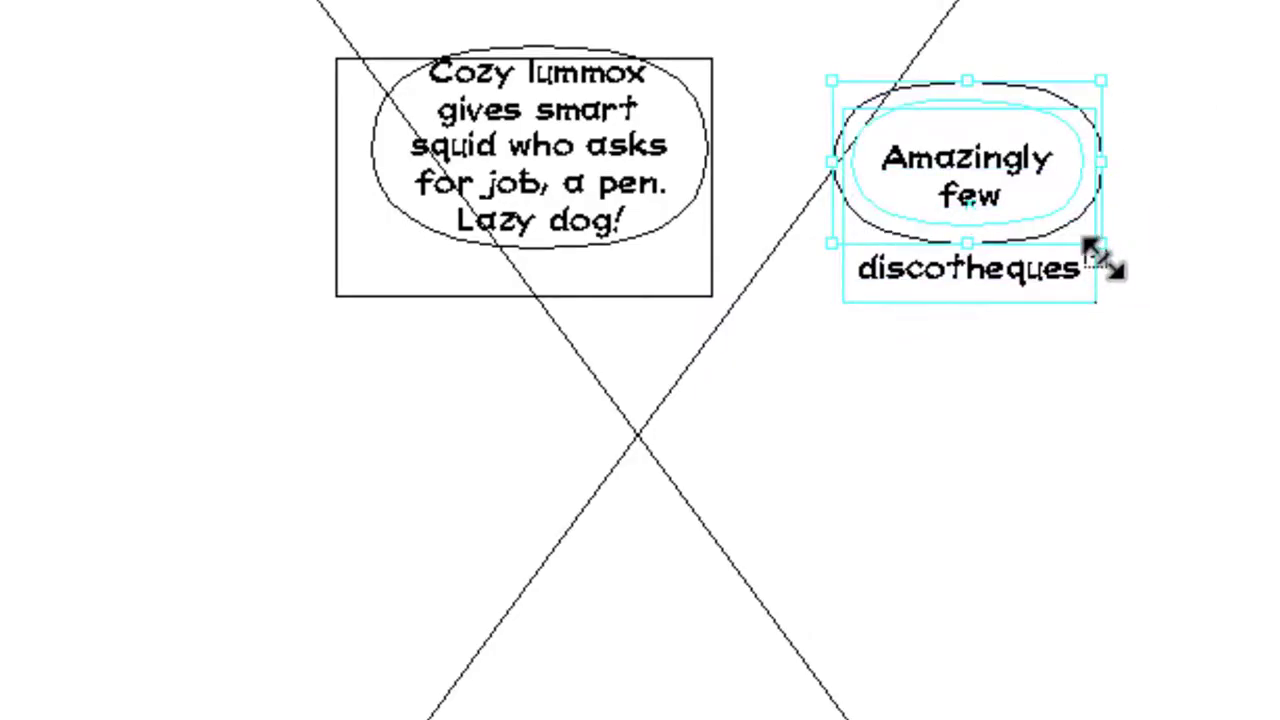
pyautogui.moveTo(1104, 263); pyautogui.dragTo(1180, 318)
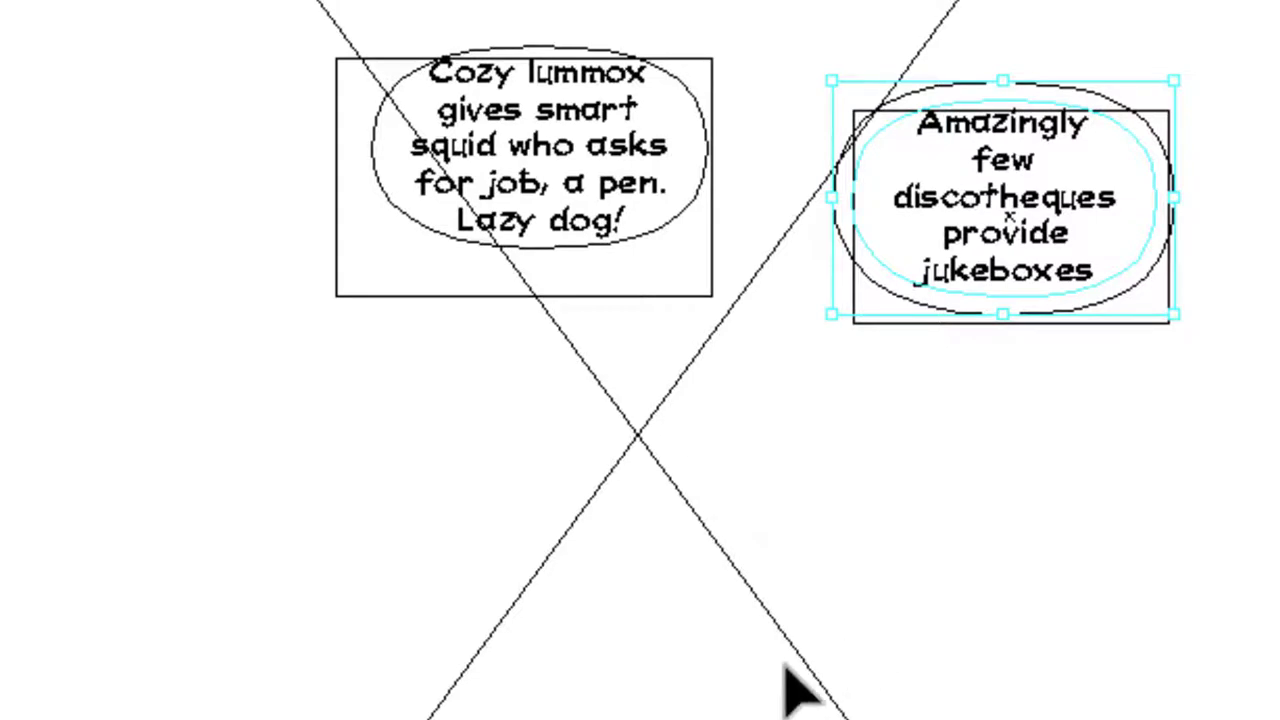
pyautogui.moveTo(1172, 212)
pyautogui.mouseDown()
pyautogui.moveTo(1163, 206)
pyautogui.moveTo(1184, 197)
pyautogui.mouseUp()
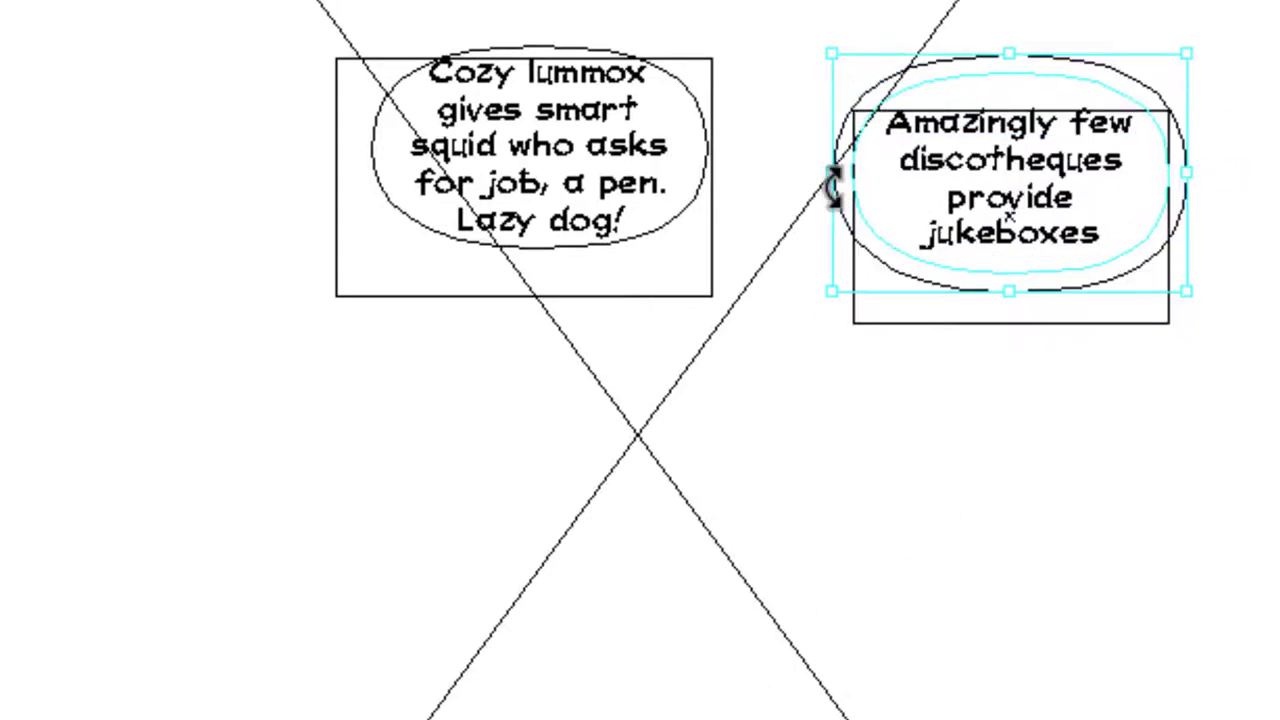
pyautogui.keyDown('shift'); pyautogui.click(845, 215); pyautogui.keyUp('shift')
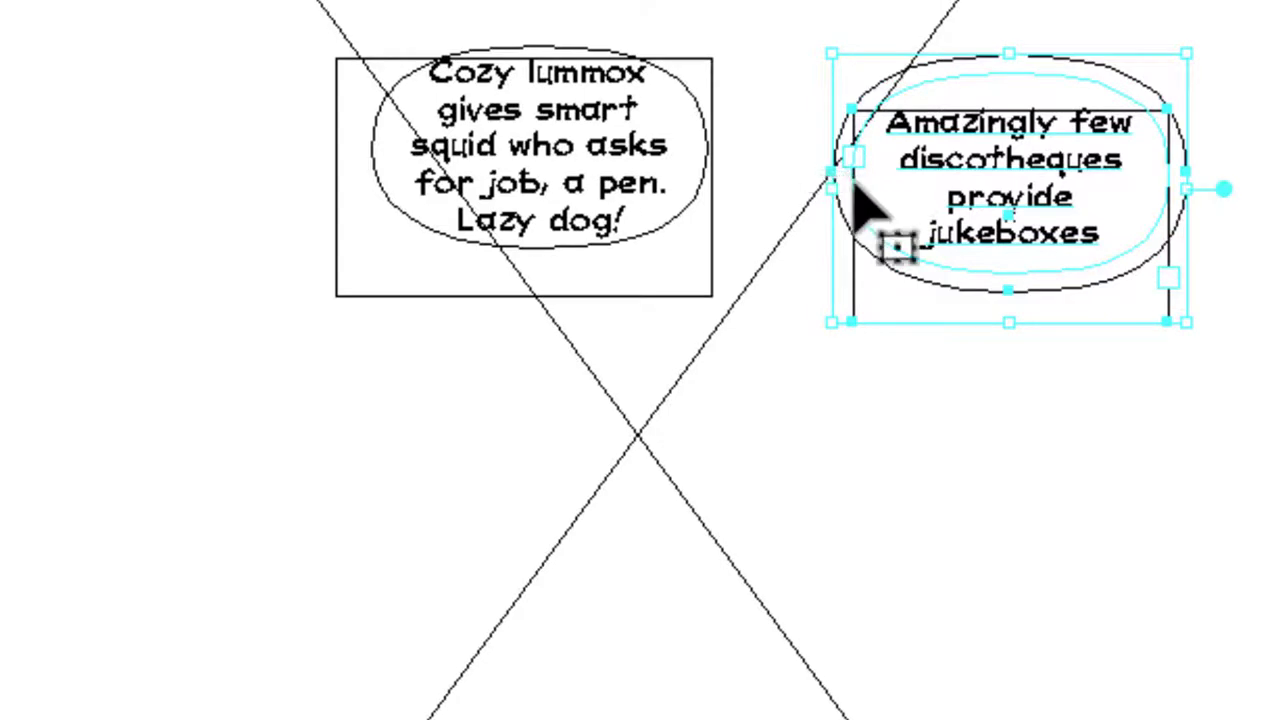
pyautogui.moveTo(832, 188); pyautogui.dragTo(906, 190)
pyautogui.click(1100, 434)
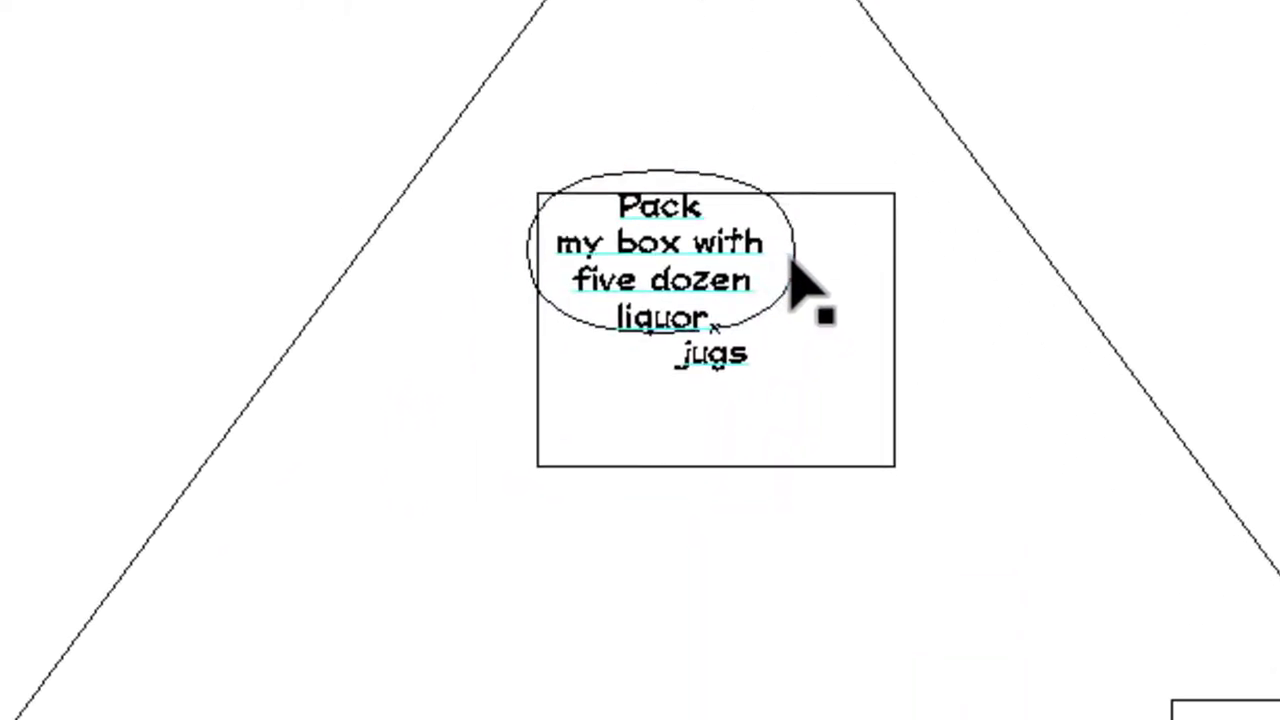
# - Widen and heighten the third balloon so 'Pack my box with five dozen liquor jugs' fits on four lines
pyautogui.click(797, 273)
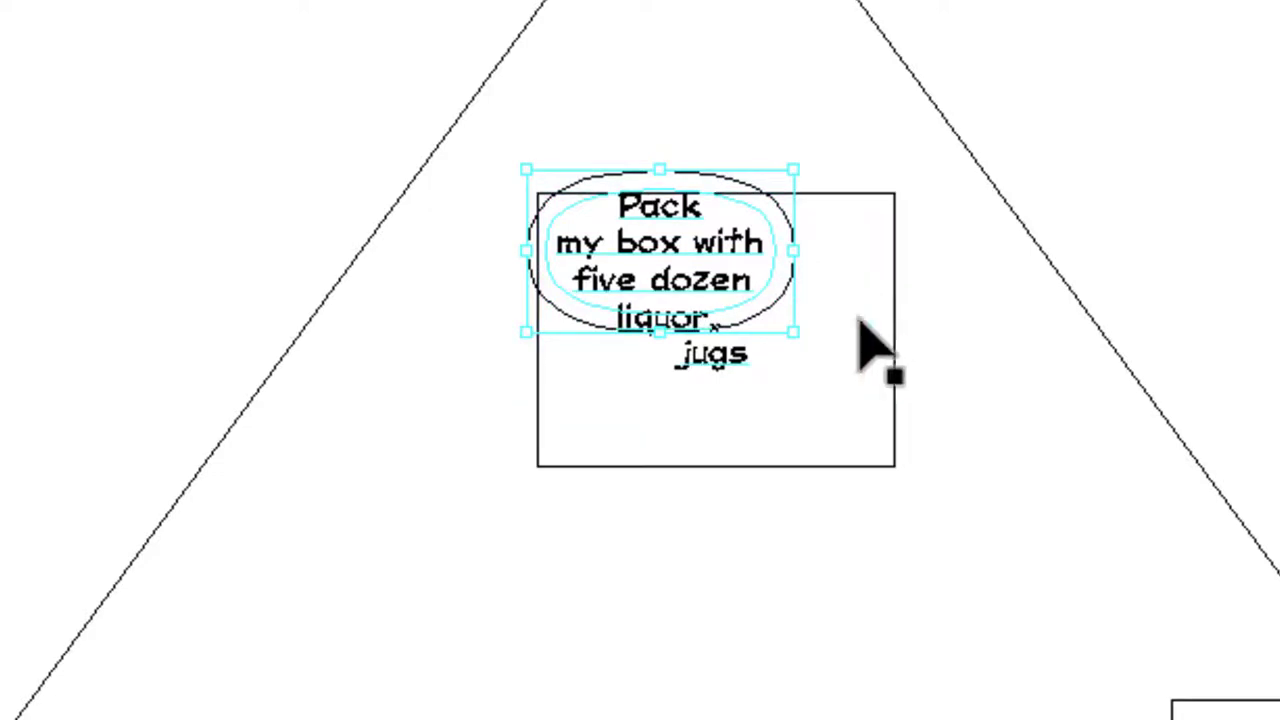
pyautogui.moveTo(797, 258); pyautogui.dragTo(843, 259)
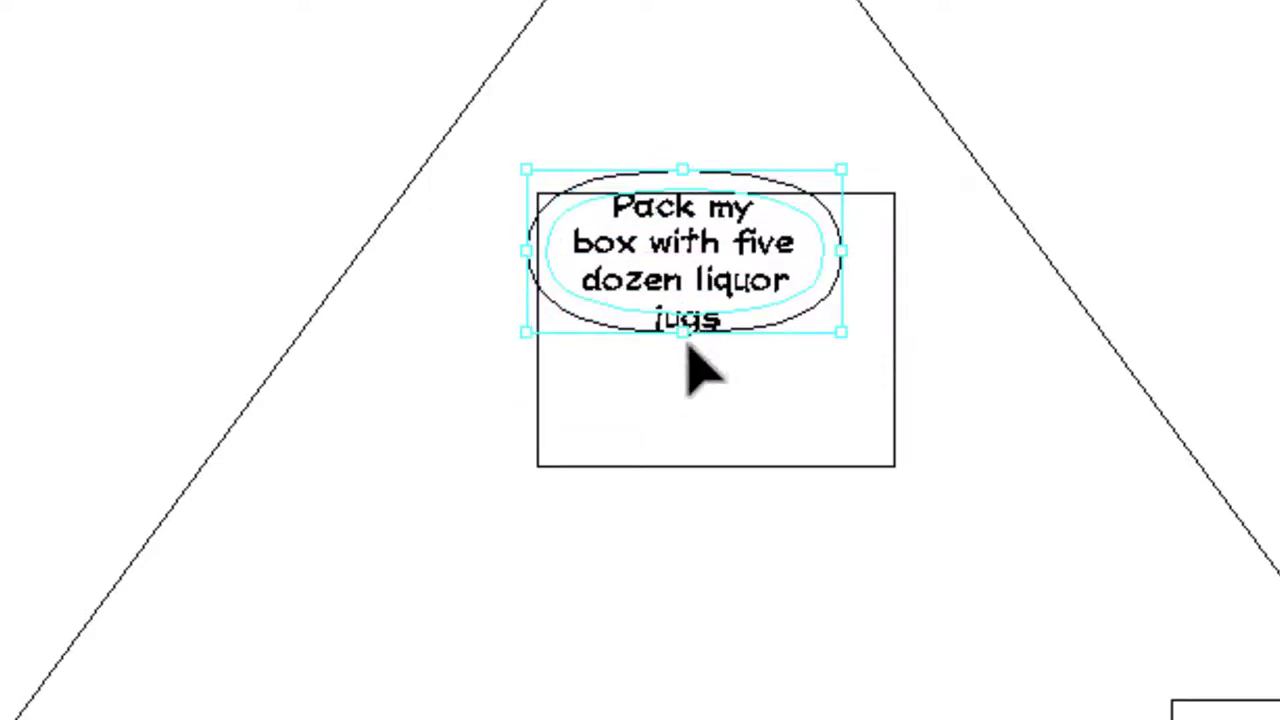
pyautogui.moveTo(682, 332); pyautogui.dragTo(689, 362)
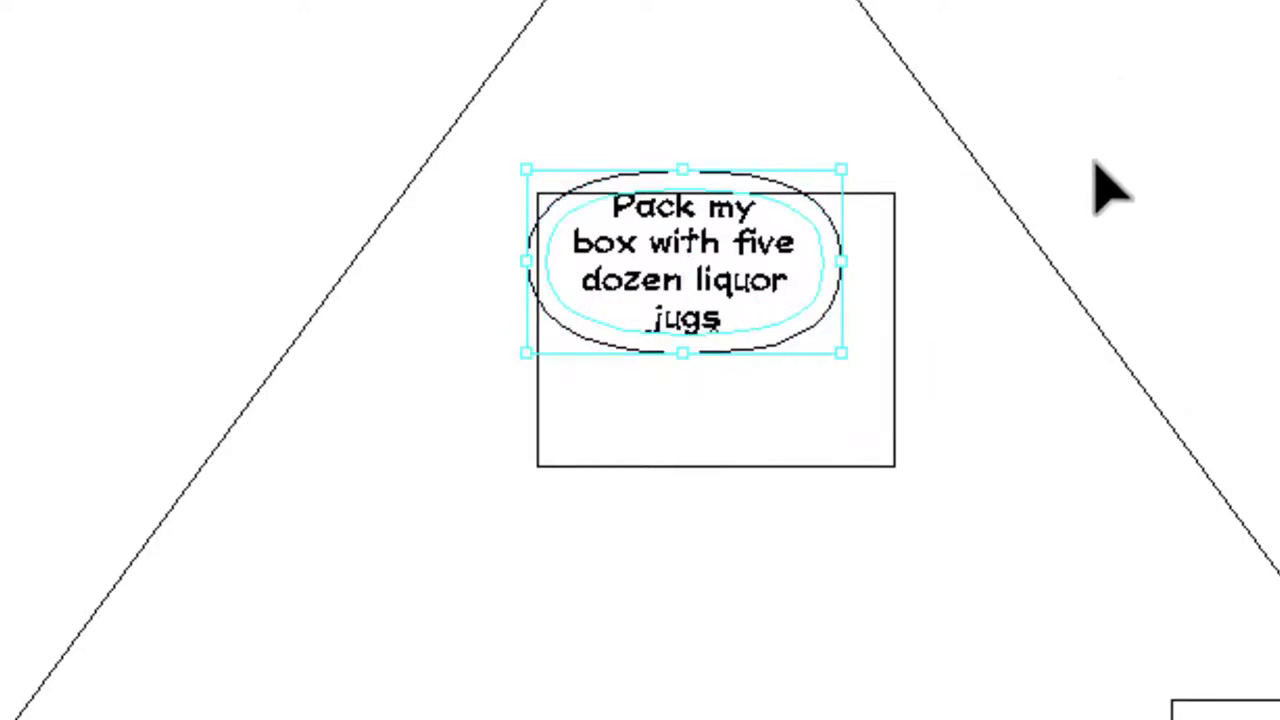
pyautogui.click(1192, 126)
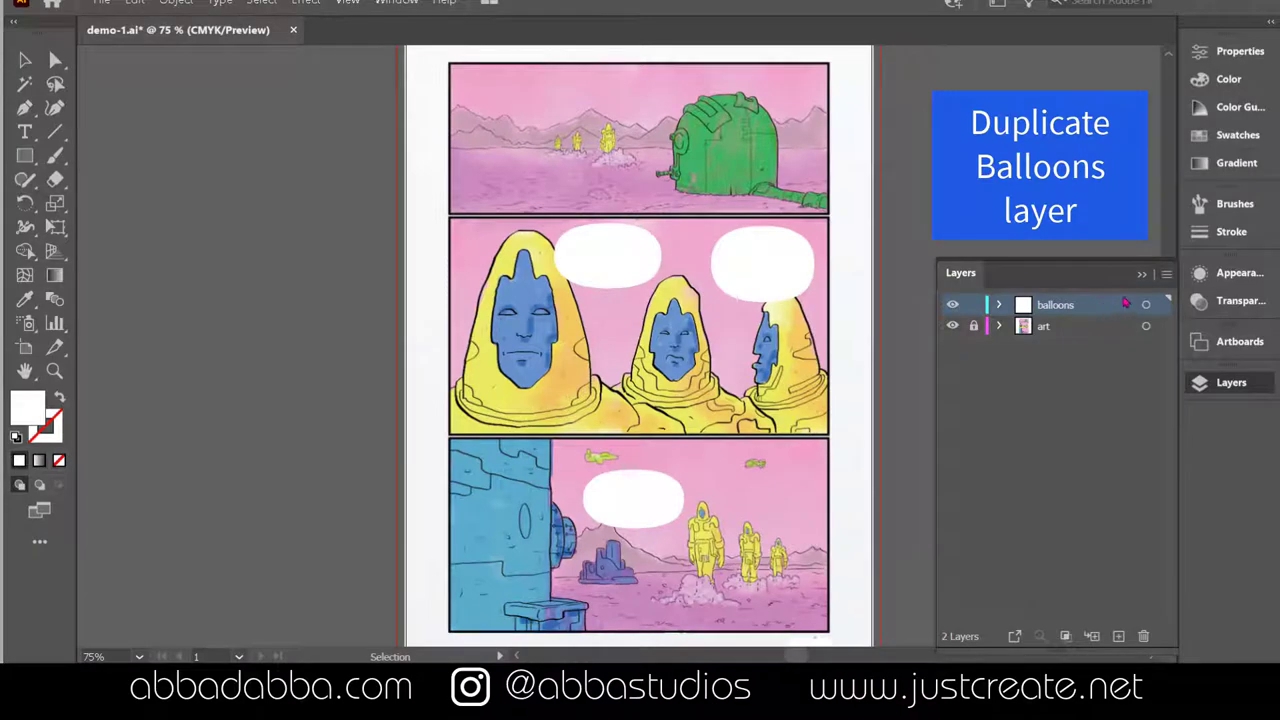
# - Duplicate the balloons layer, rename the copy 'text', then lock and hide the balloons layer
pyautogui.click(1166, 276)
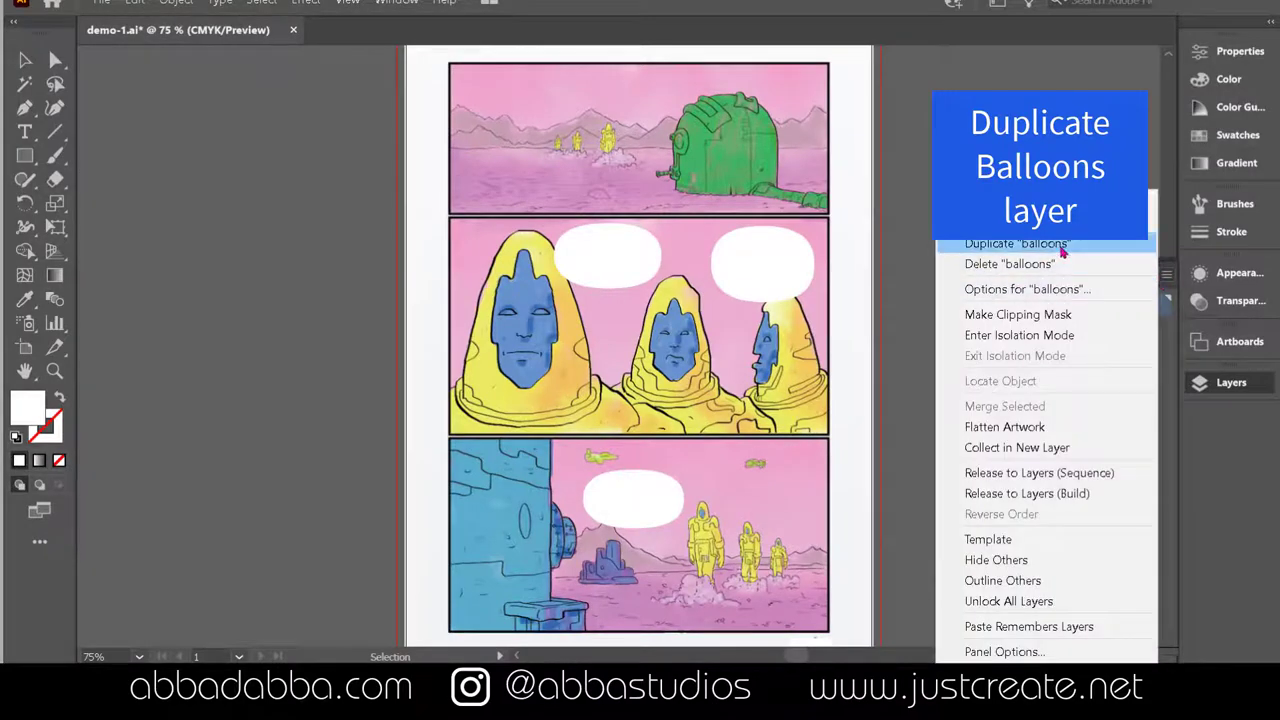
pyautogui.click(1060, 251)
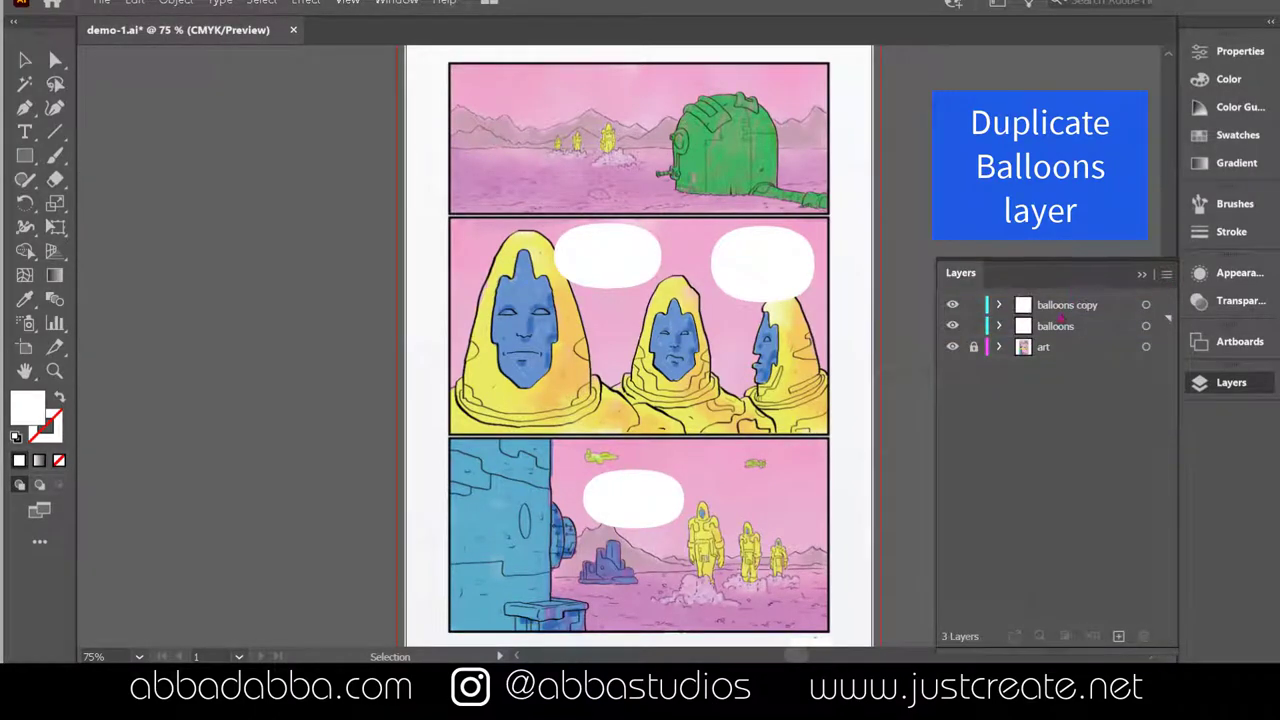
pyautogui.click(1068, 310)
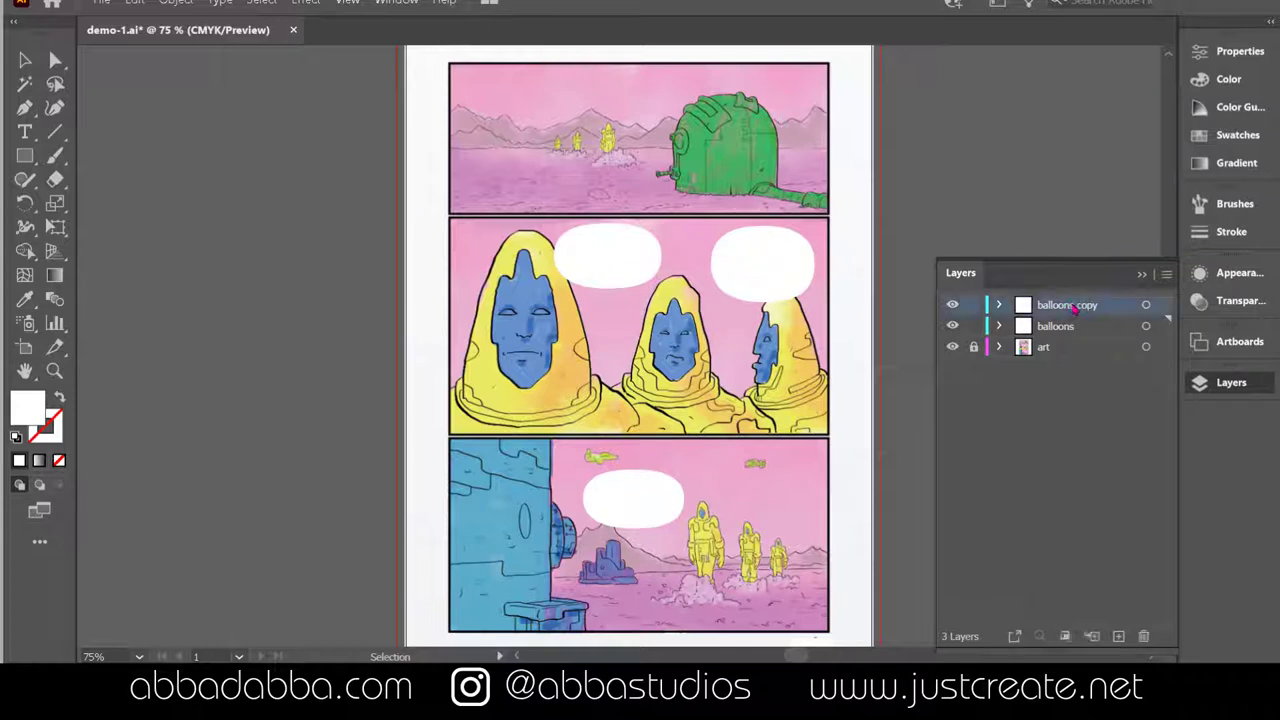
pyautogui.doubleClick(1070, 306)
pyautogui.write('t')
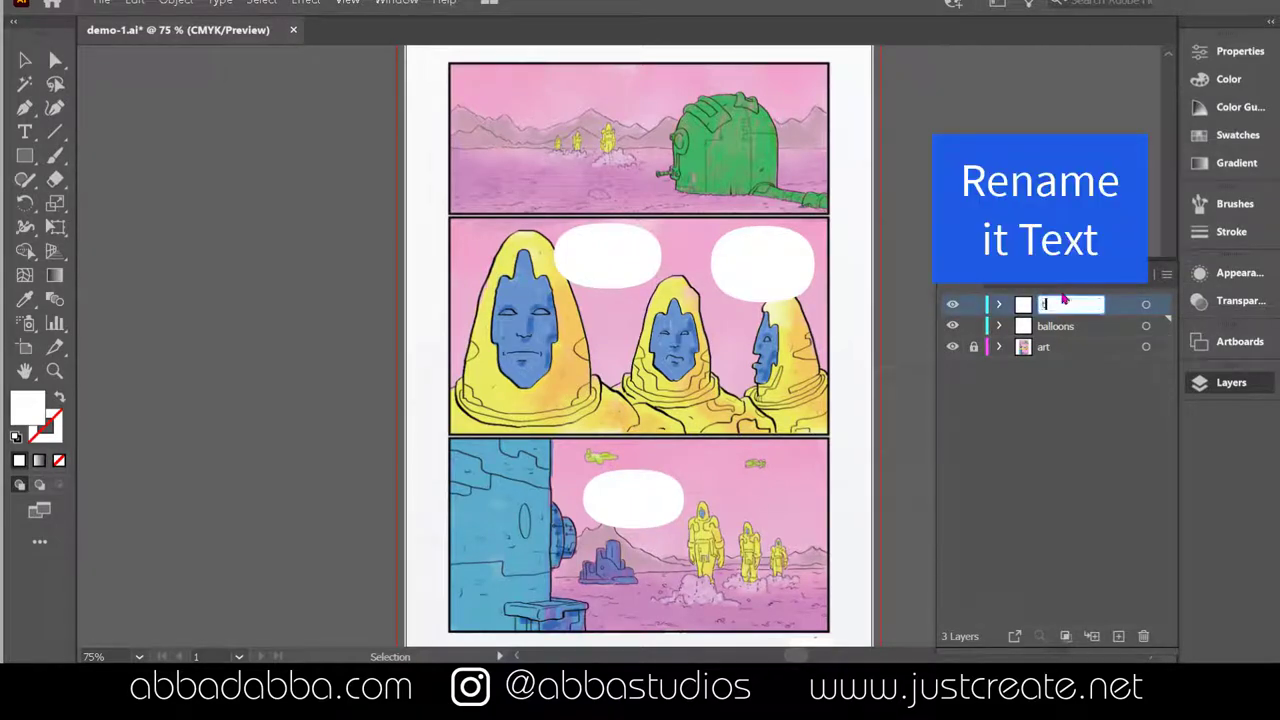
pyautogui.write('ext')
pyautogui.press('Return')
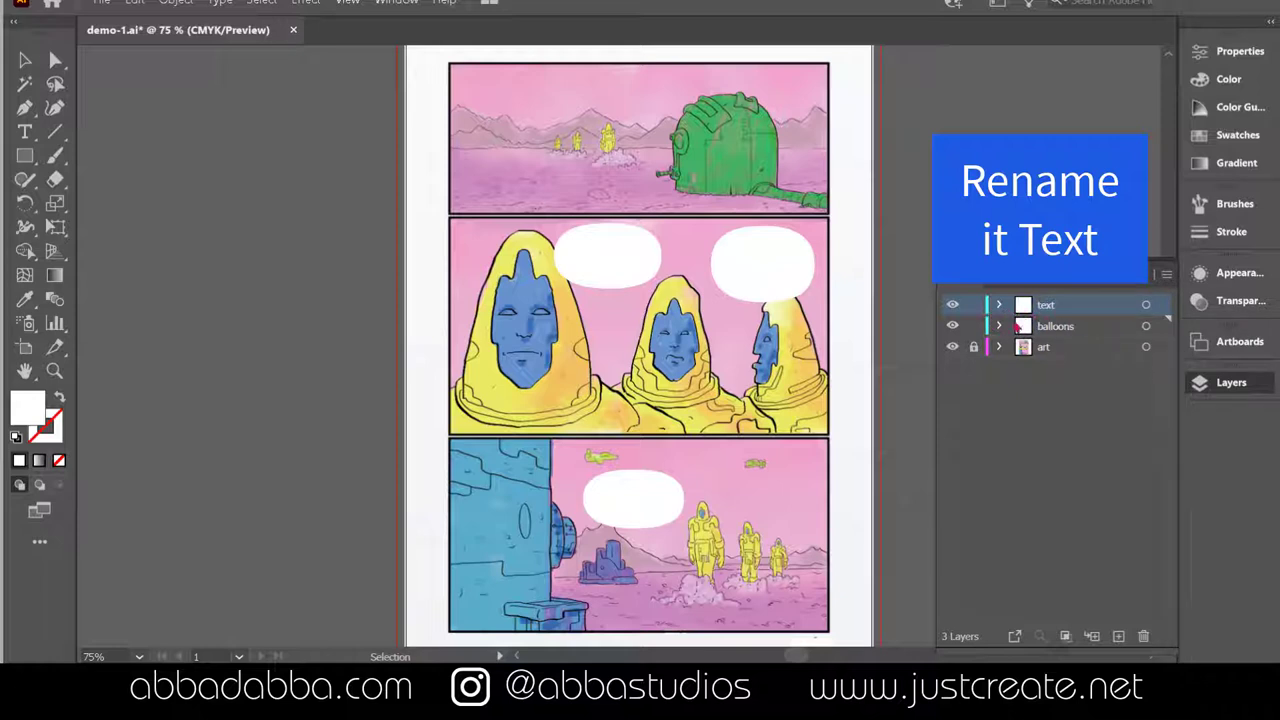
pyautogui.click(973, 326)
pyautogui.click(952, 326)
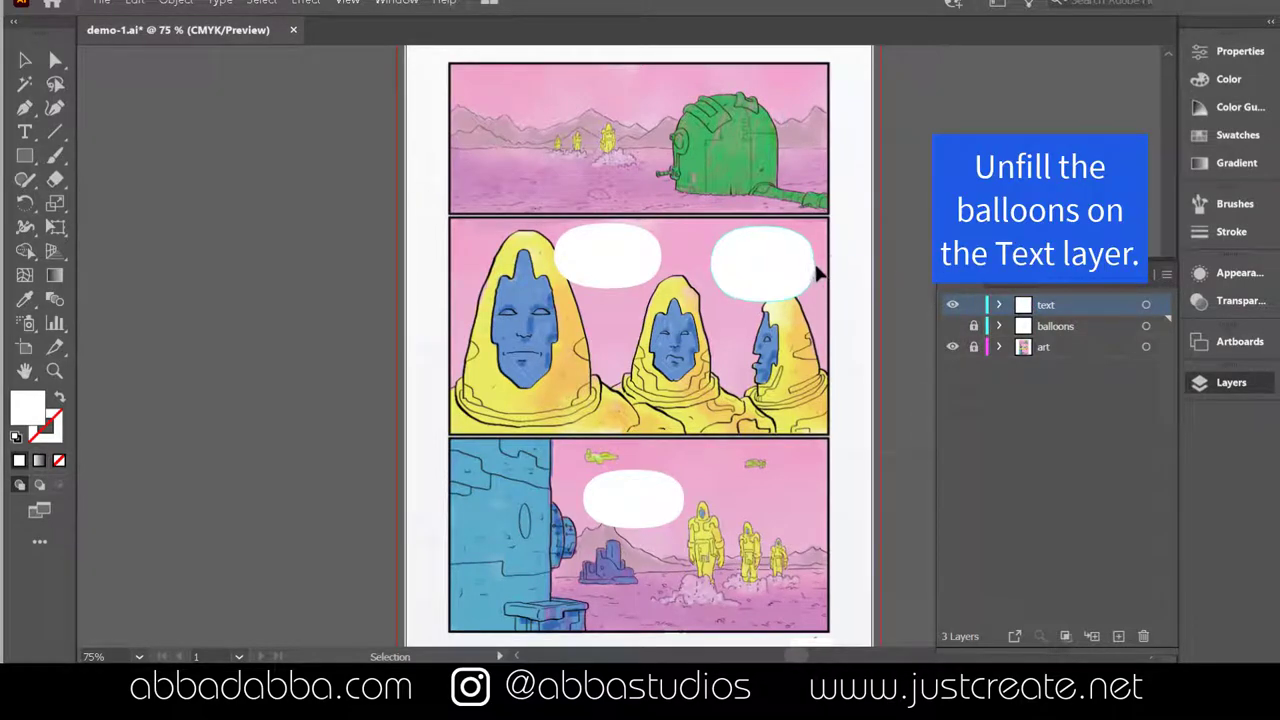
# - Select all same-fill balloons on the text layer, set their fill to None, and hide the layer
pyautogui.click(814, 266)
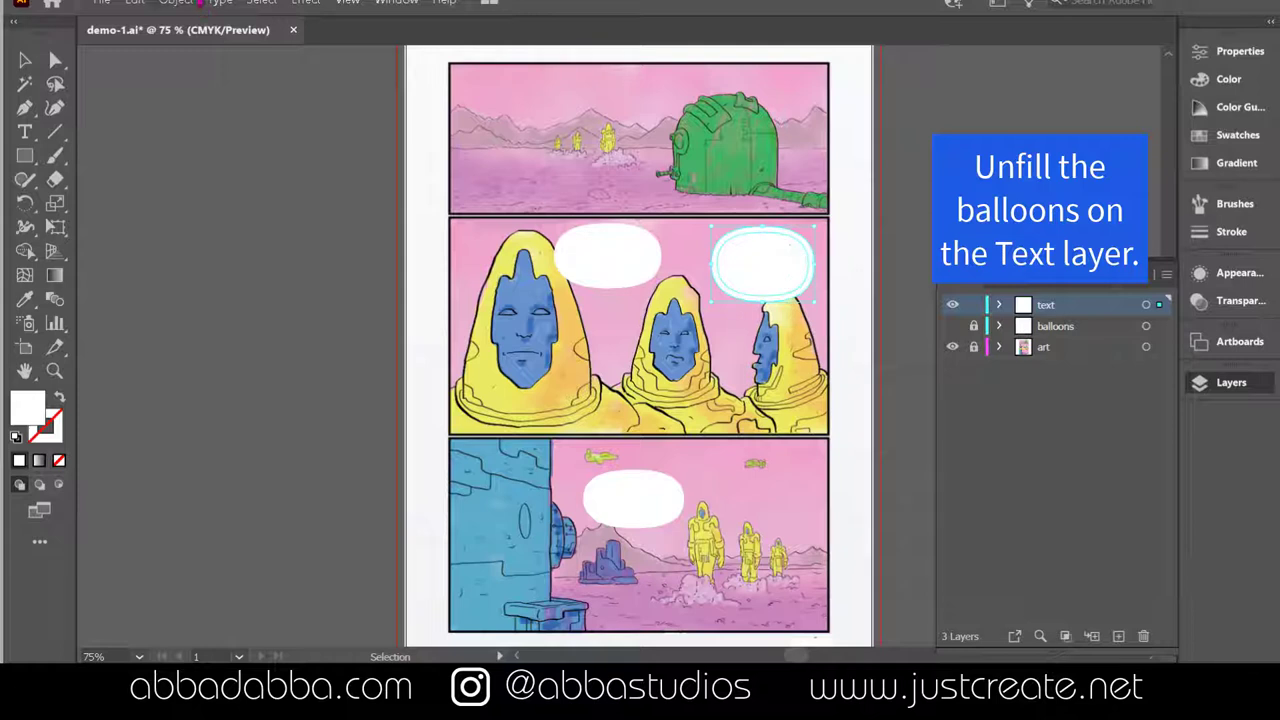
pyautogui.click(261, 3)
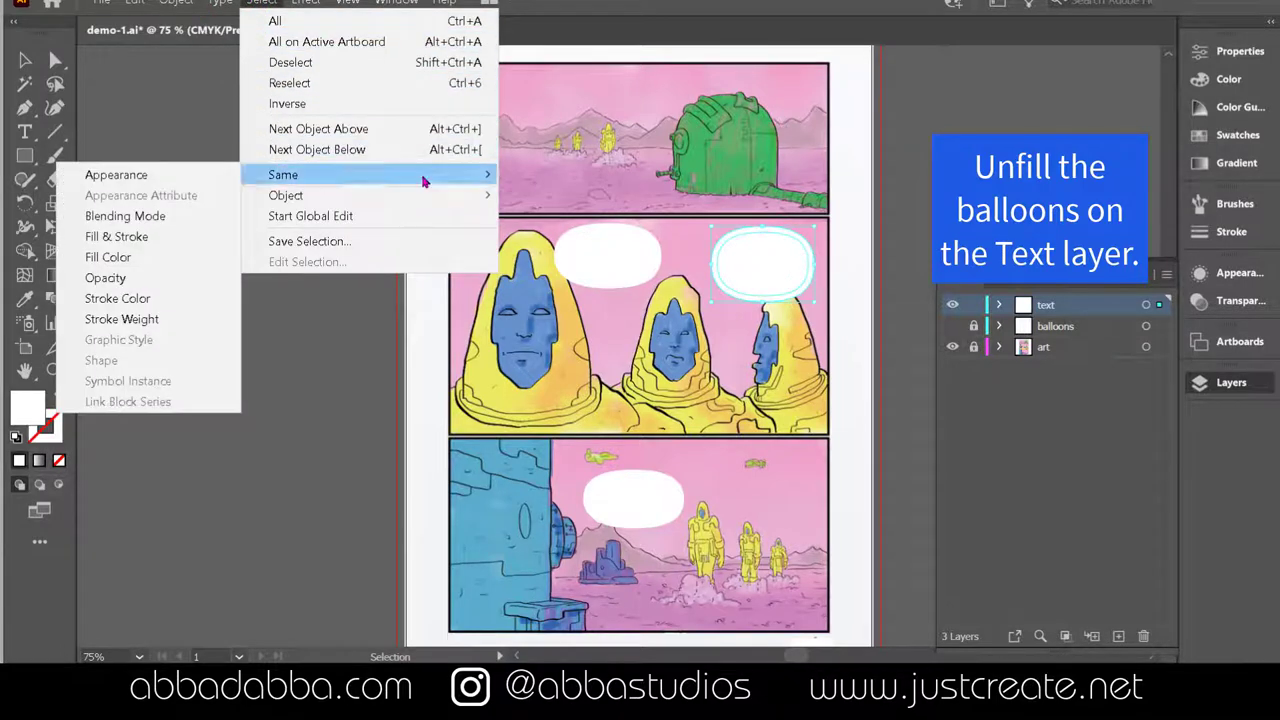
pyautogui.moveTo(300, 172)
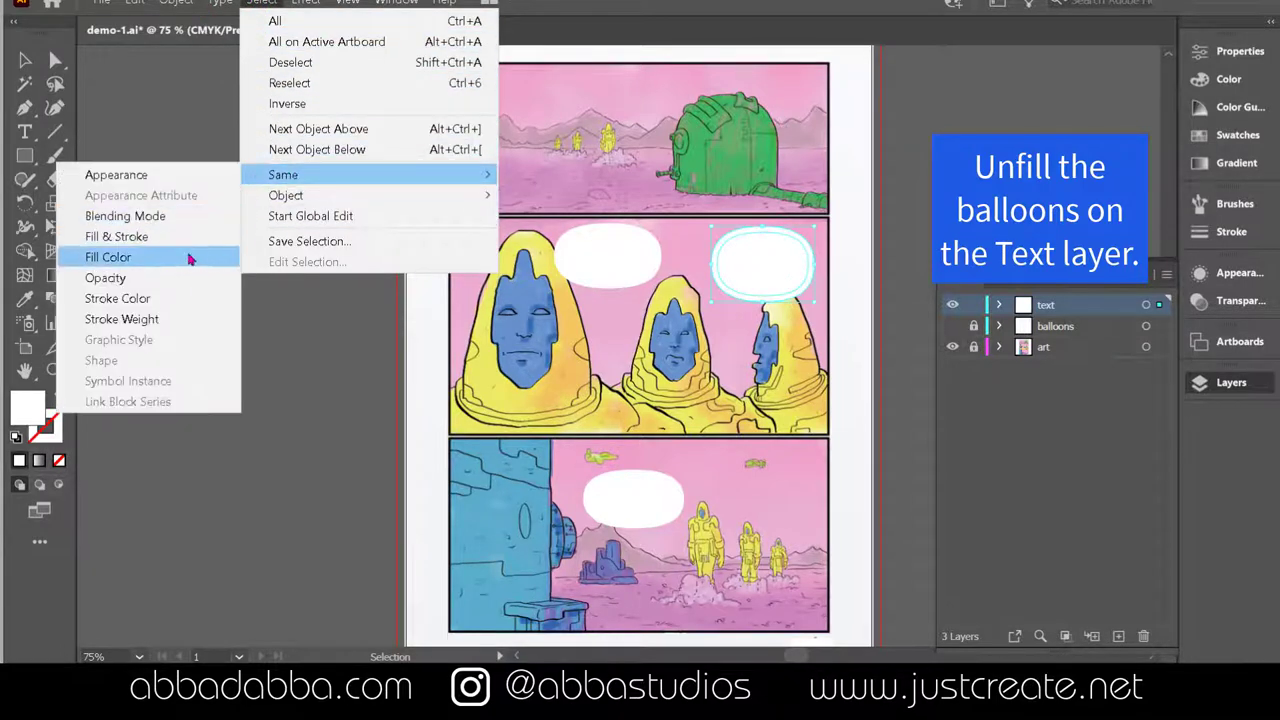
pyautogui.click(188, 256)
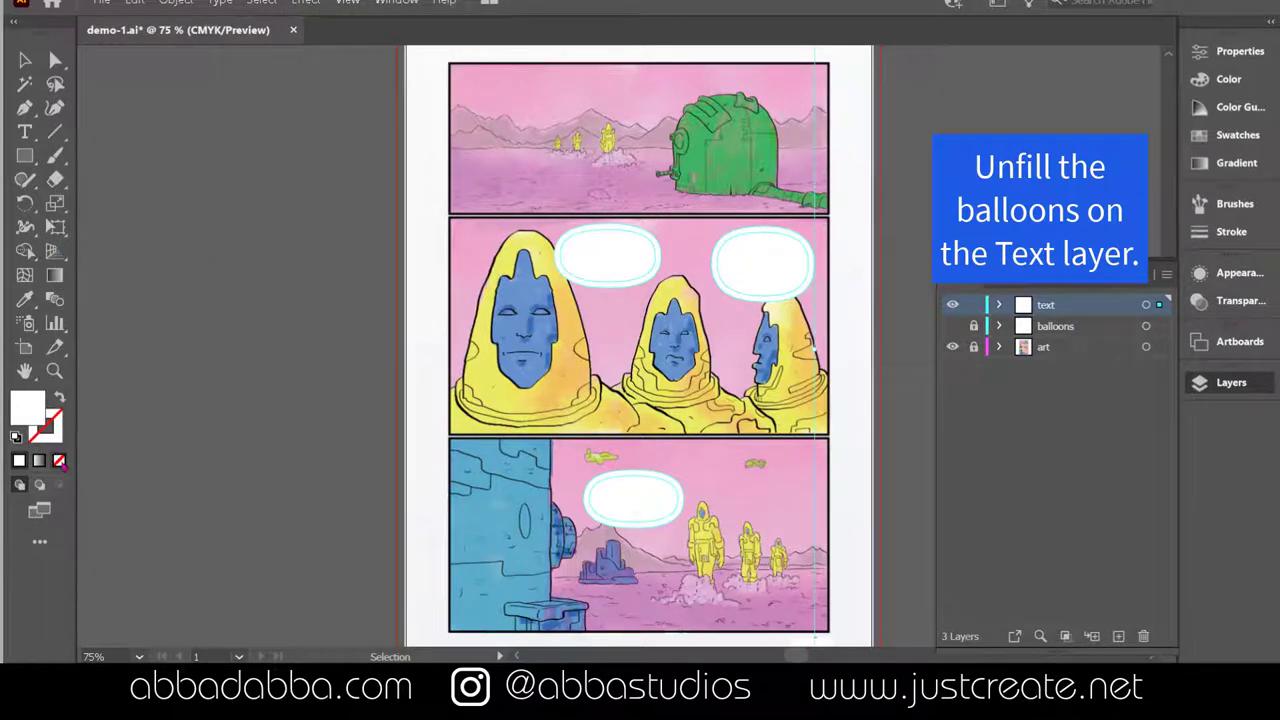
pyautogui.click(59, 462)
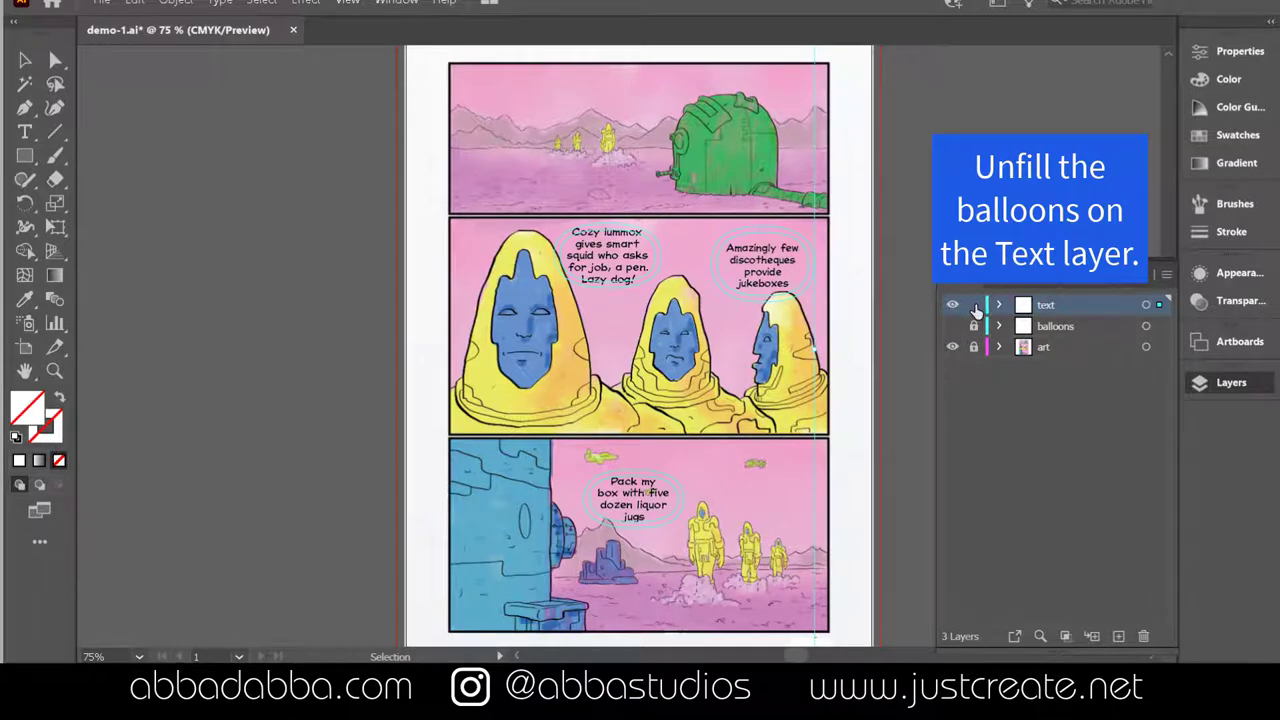
pyautogui.click(952, 304)
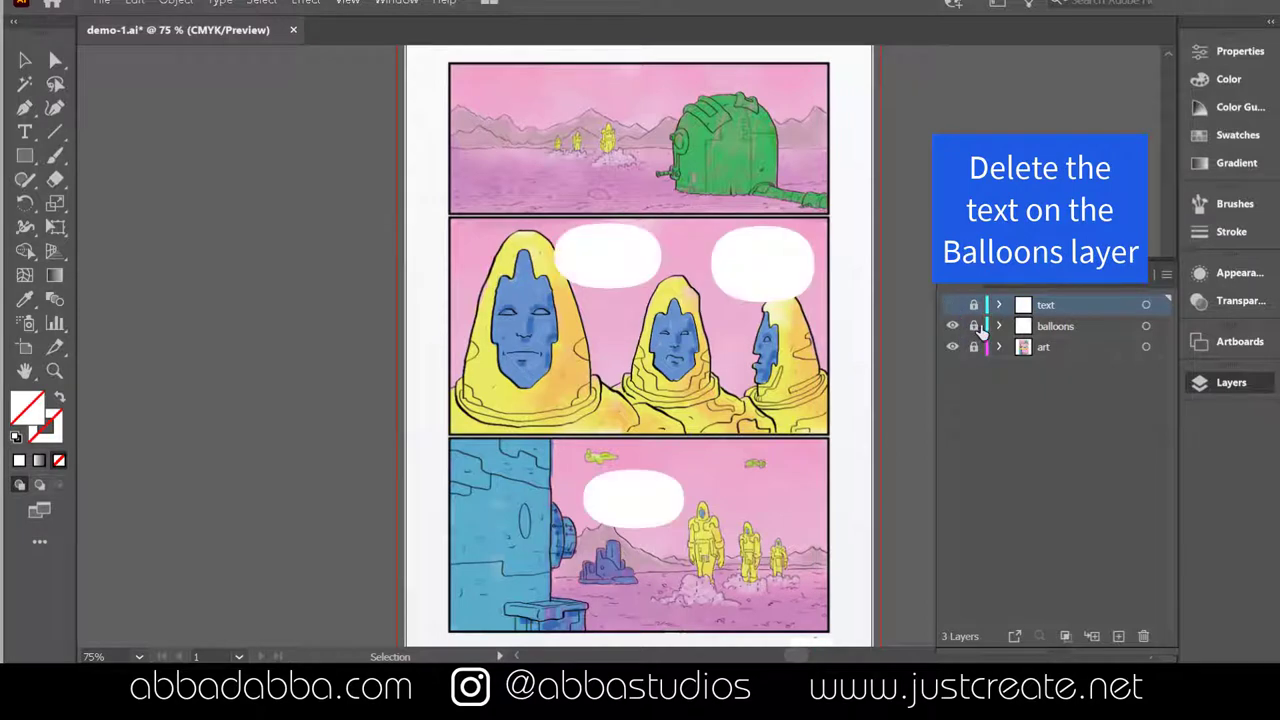
# - In Outline view, delete all balloons-layer text via Select > Same > Appearance, then return to Preview
pyautogui.click(1066, 326)
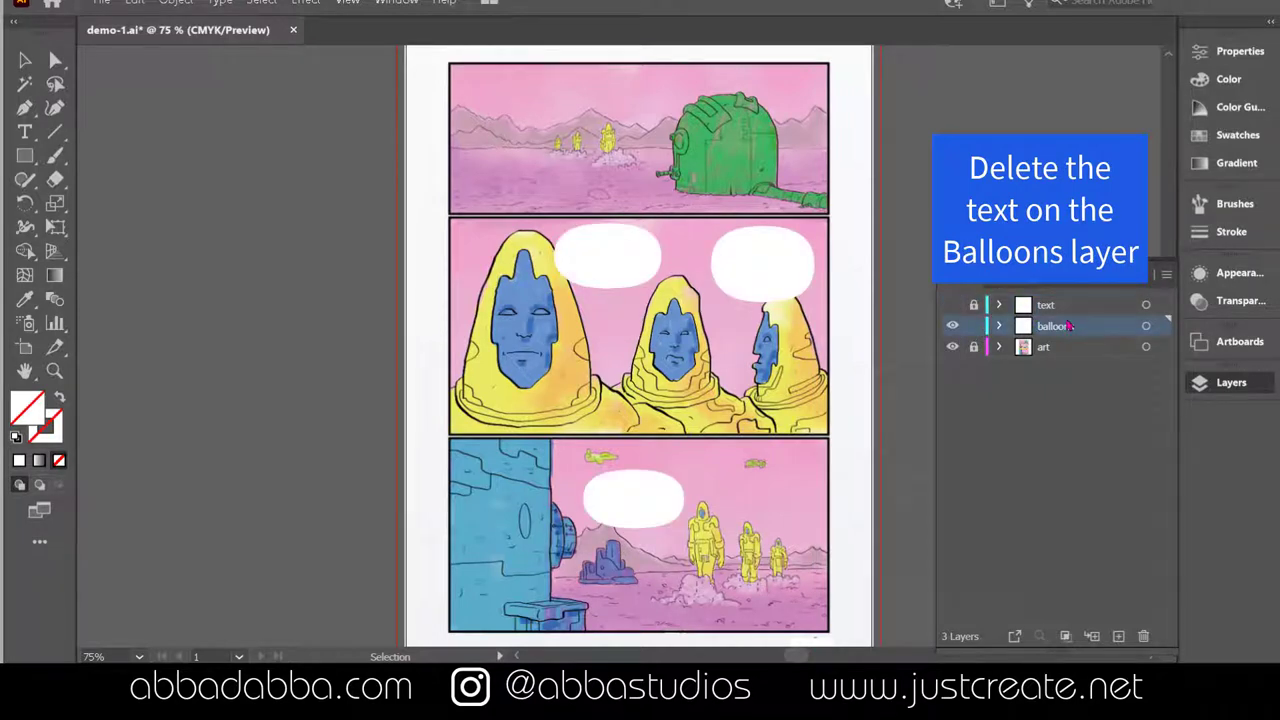
pyautogui.hotkey('ctrl', 'y')
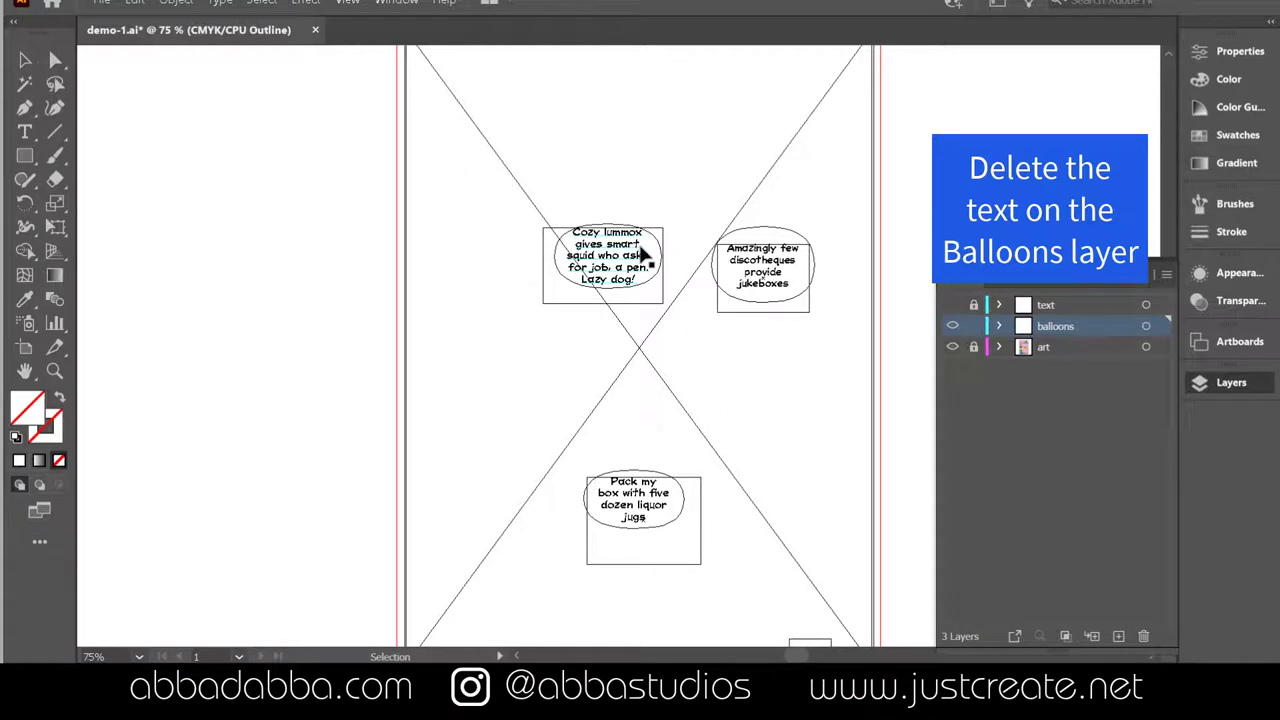
pyautogui.click(798, 320)
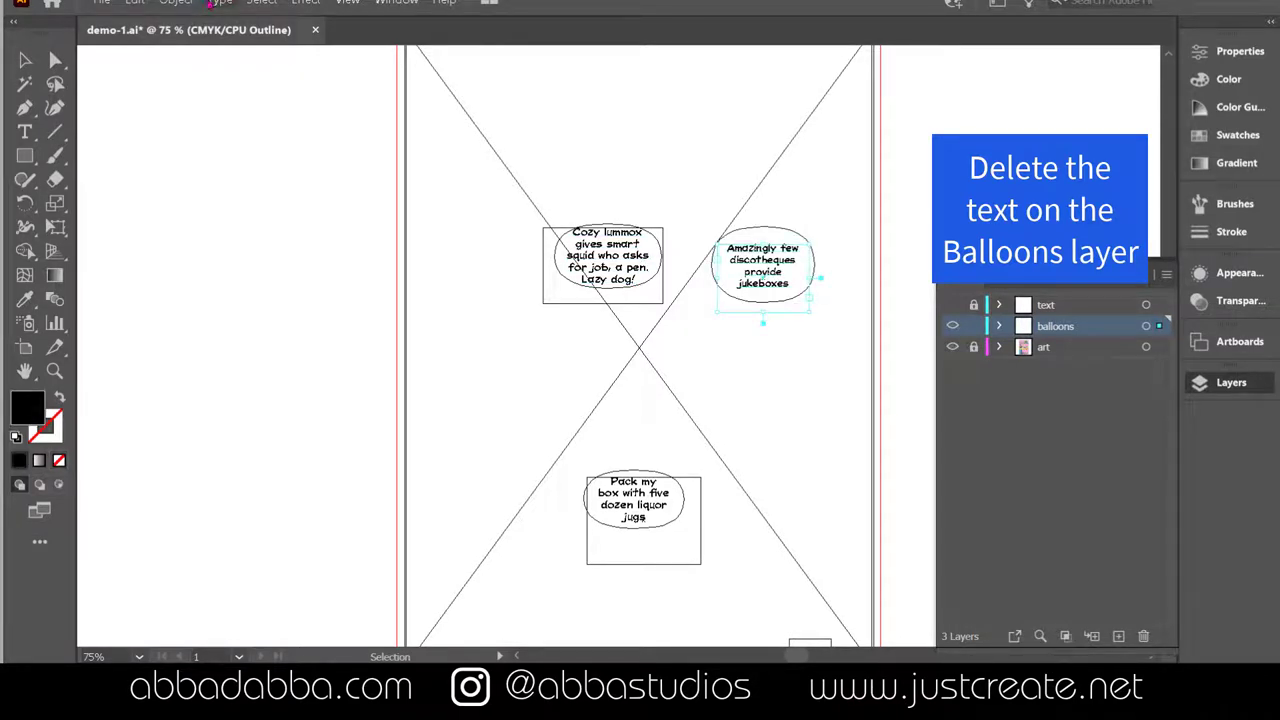
pyautogui.click(263, 4)
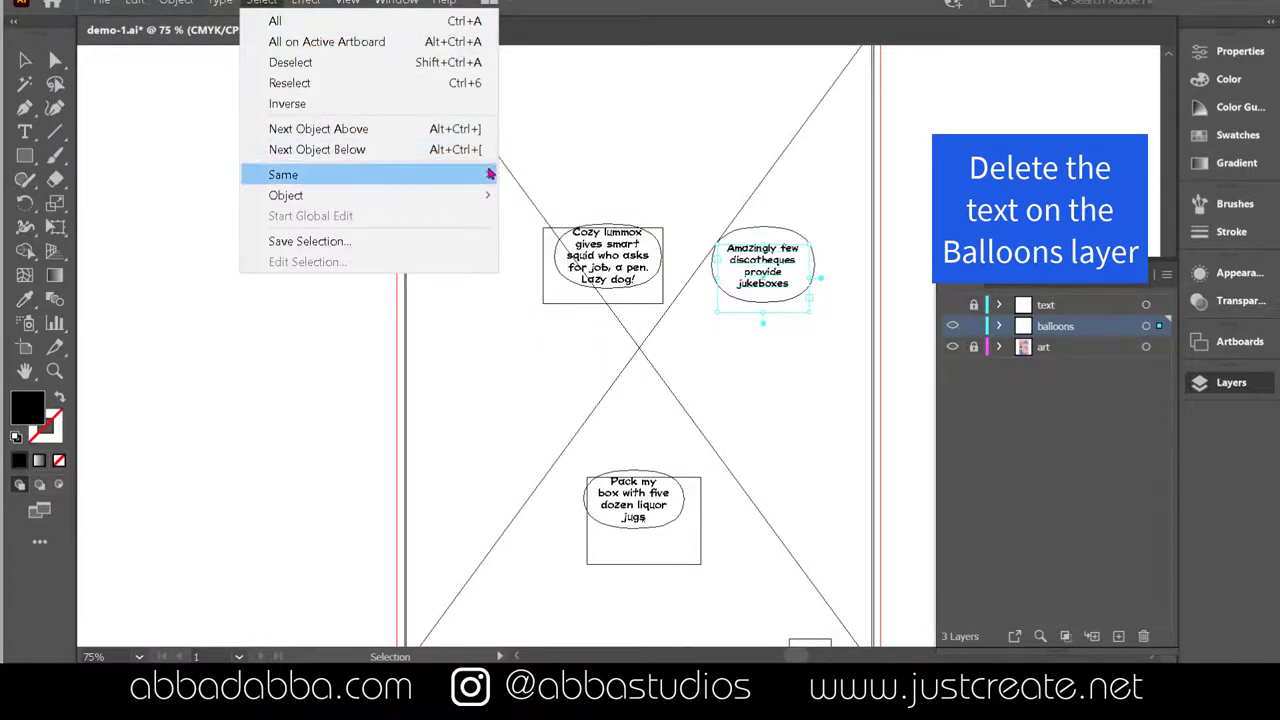
pyautogui.moveTo(488, 175)
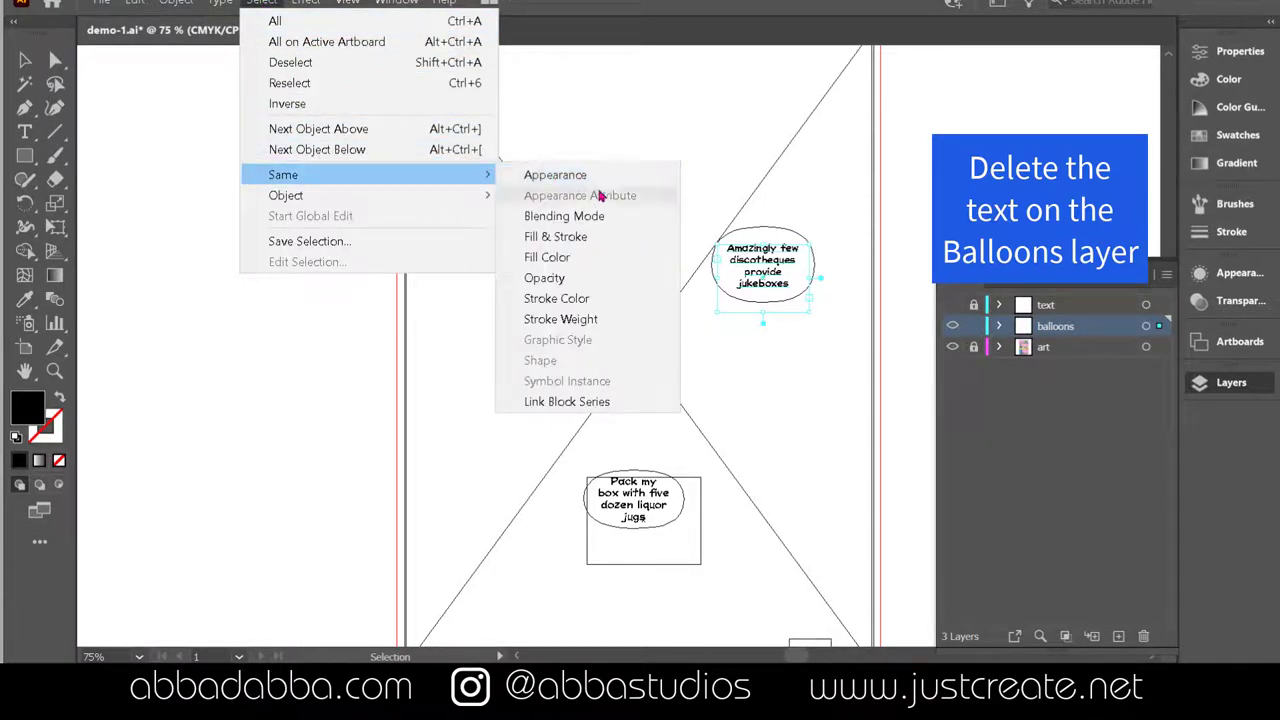
pyautogui.click(594, 175)
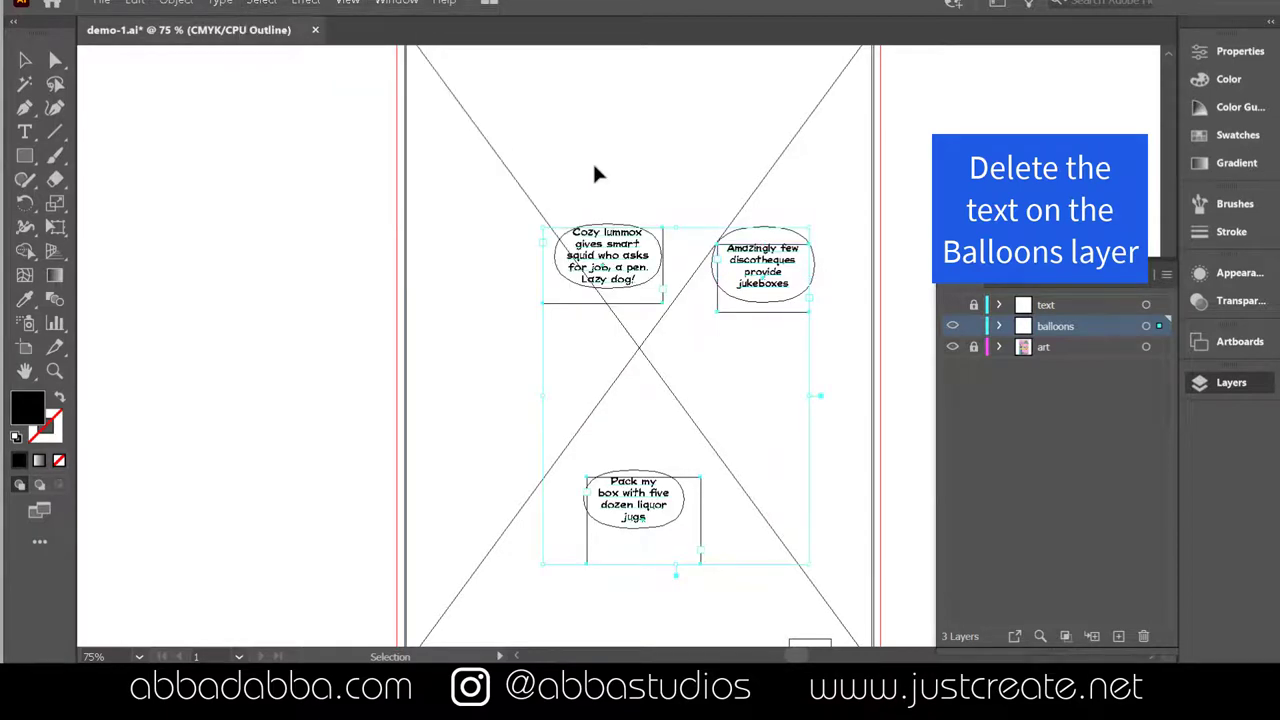
pyautogui.press('Delete')
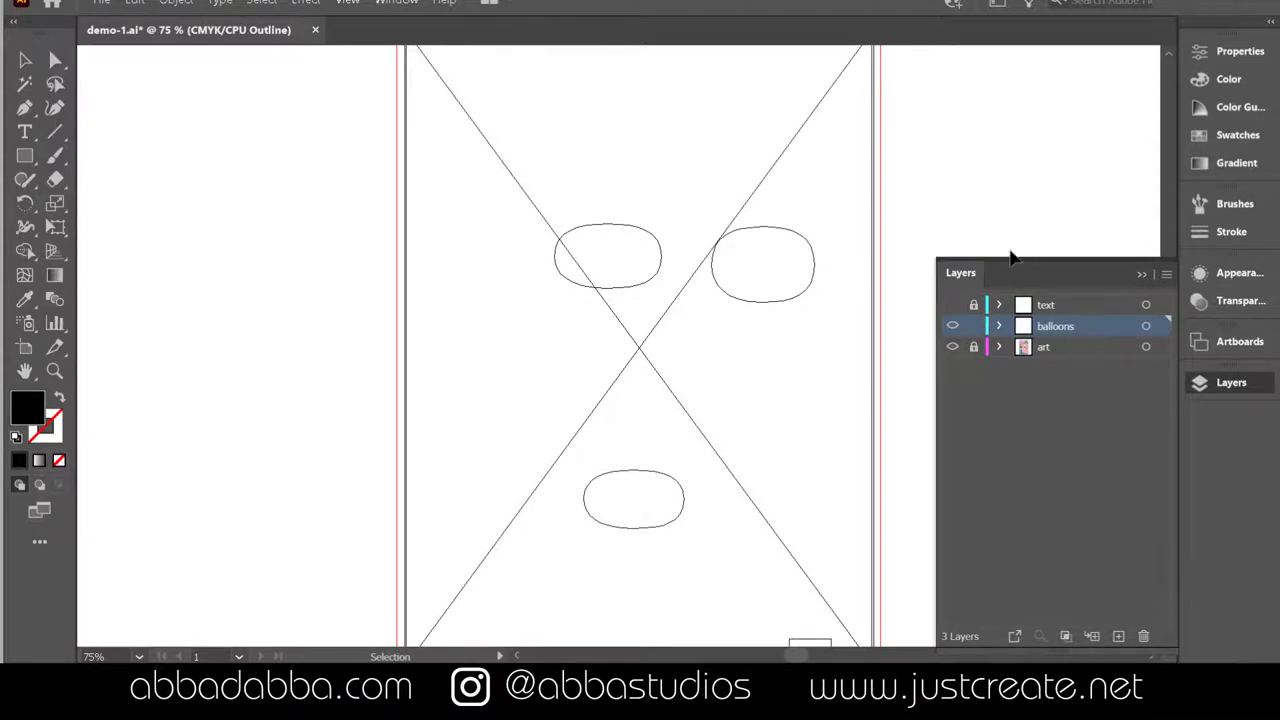
pyautogui.hotkey('ctrl', 'y')
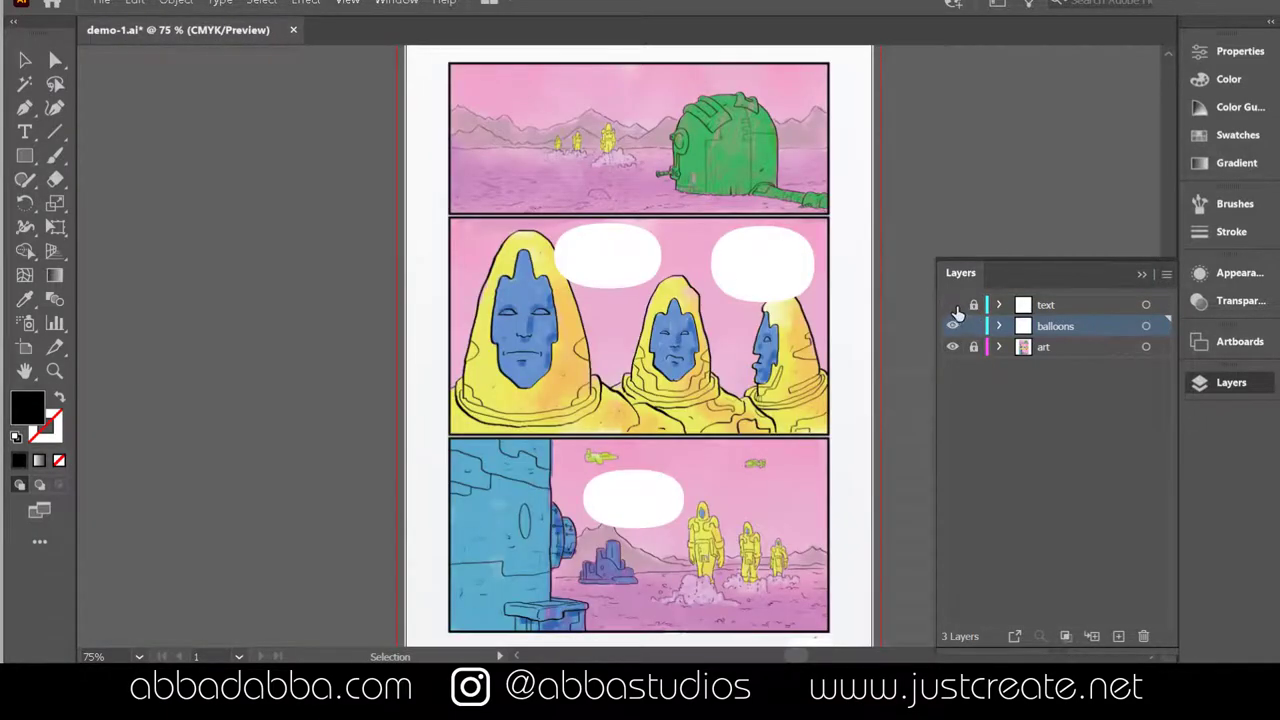
# - Show the text layer and resize the Cozy lummox balloon to about 1.58 in wide
pyautogui.click(953, 305)
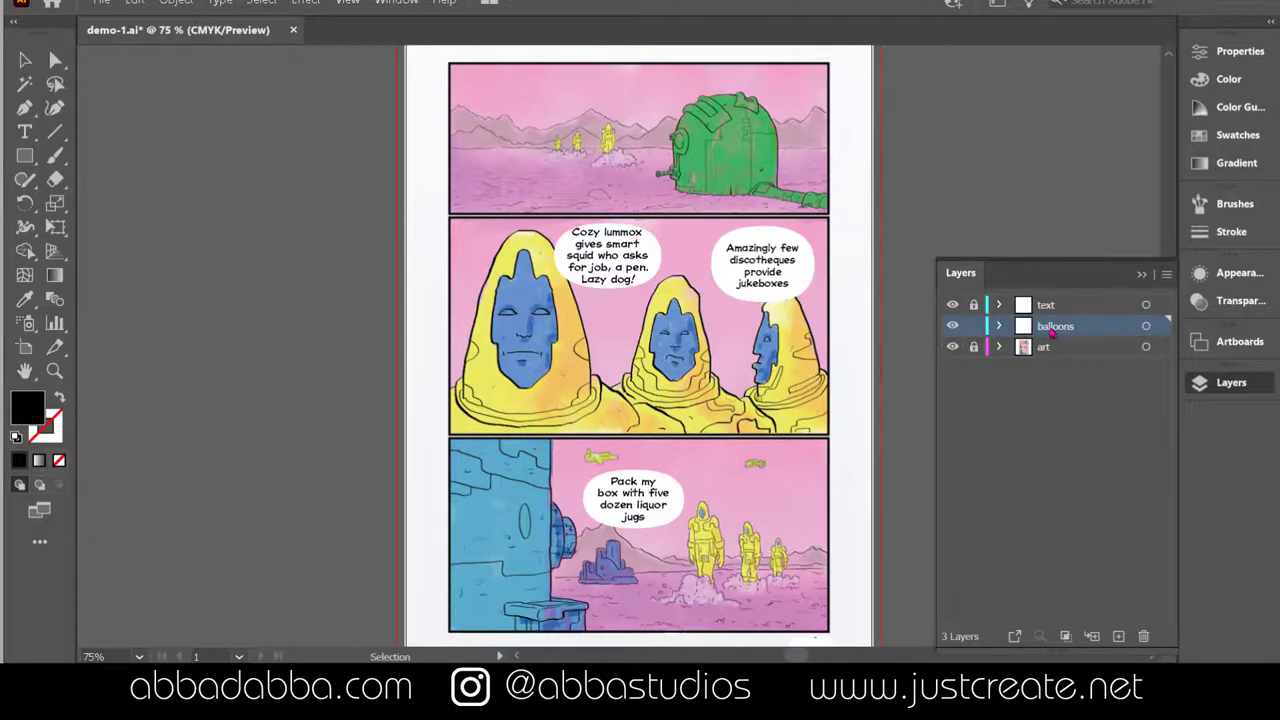
pyautogui.click(655, 262)
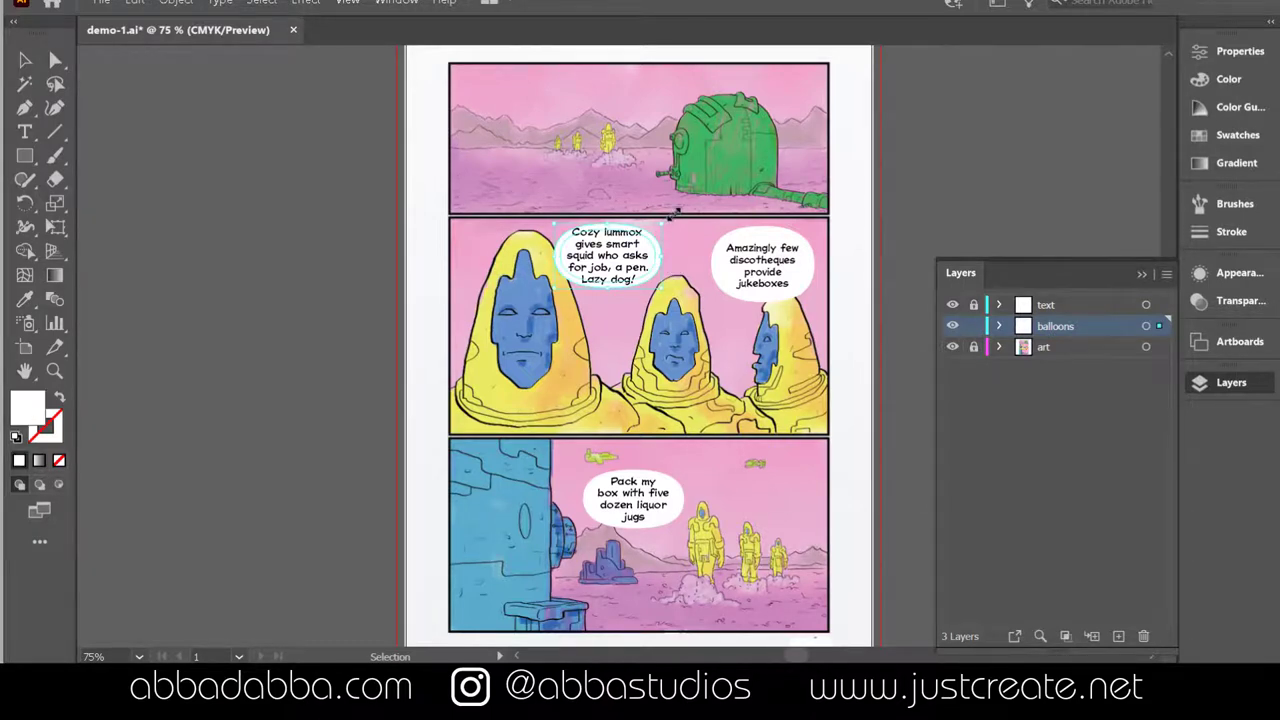
pyautogui.moveTo(676, 212); pyautogui.dragTo(665, 221)
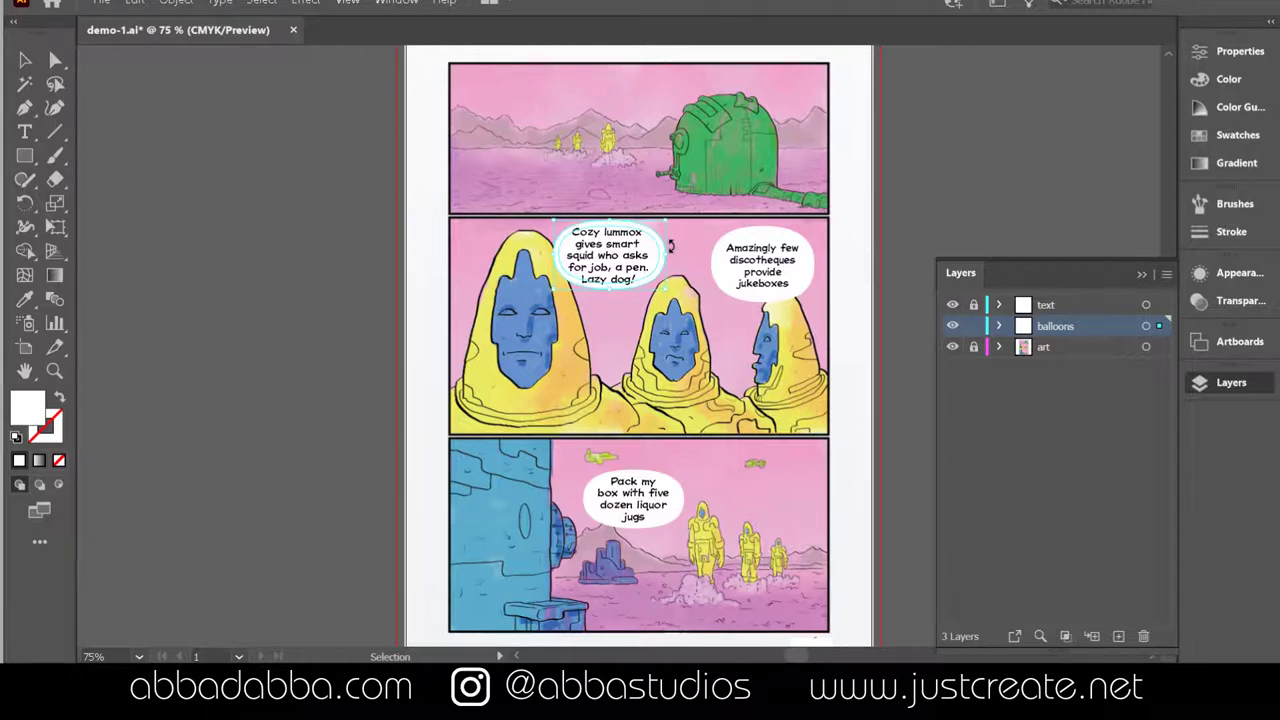
pyautogui.click(898, 237)
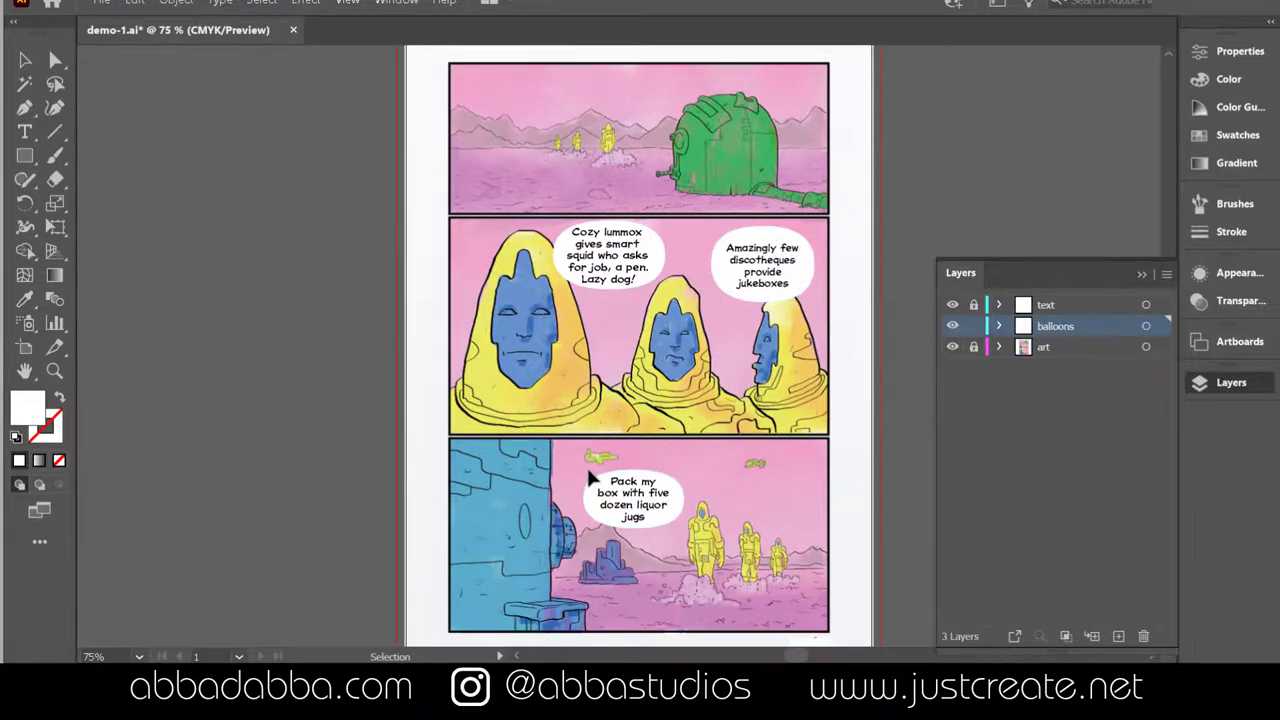
# - Move the Pack my box balloon and its text up slightly together
pyautogui.click(652, 484)
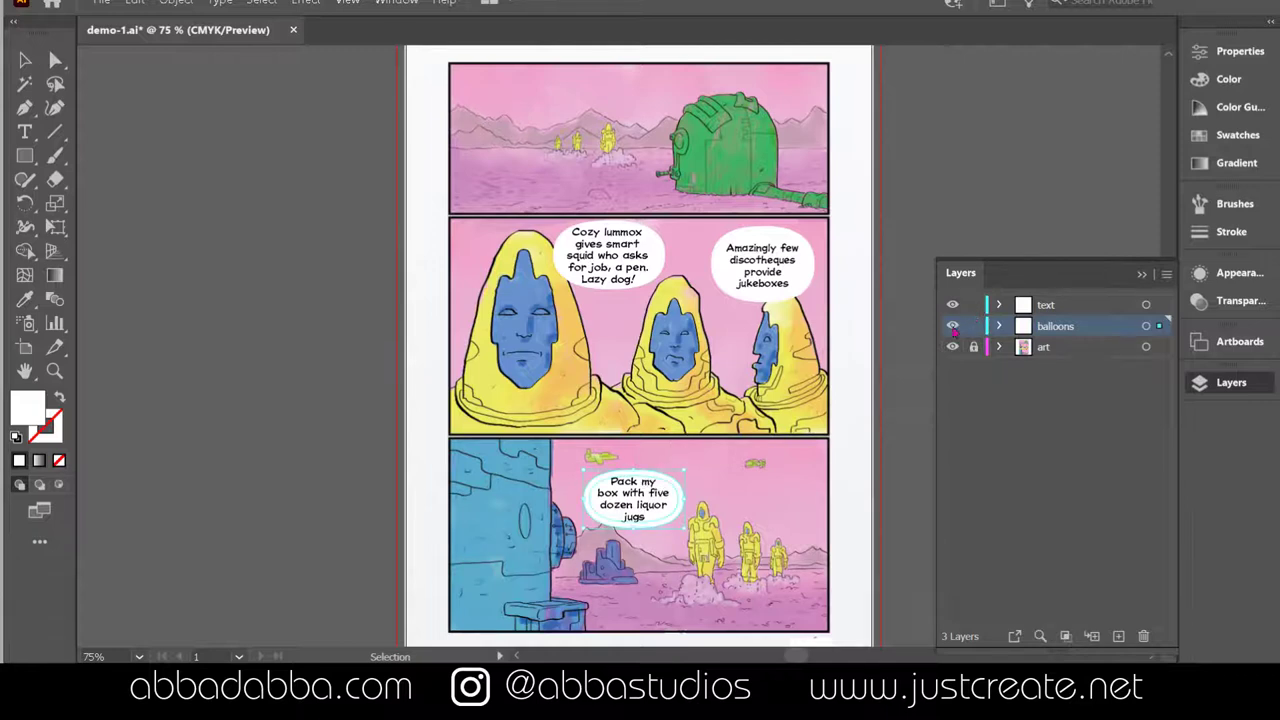
pyautogui.click(655, 450)
pyautogui.moveTo(638, 448); pyautogui.dragTo(650, 525)
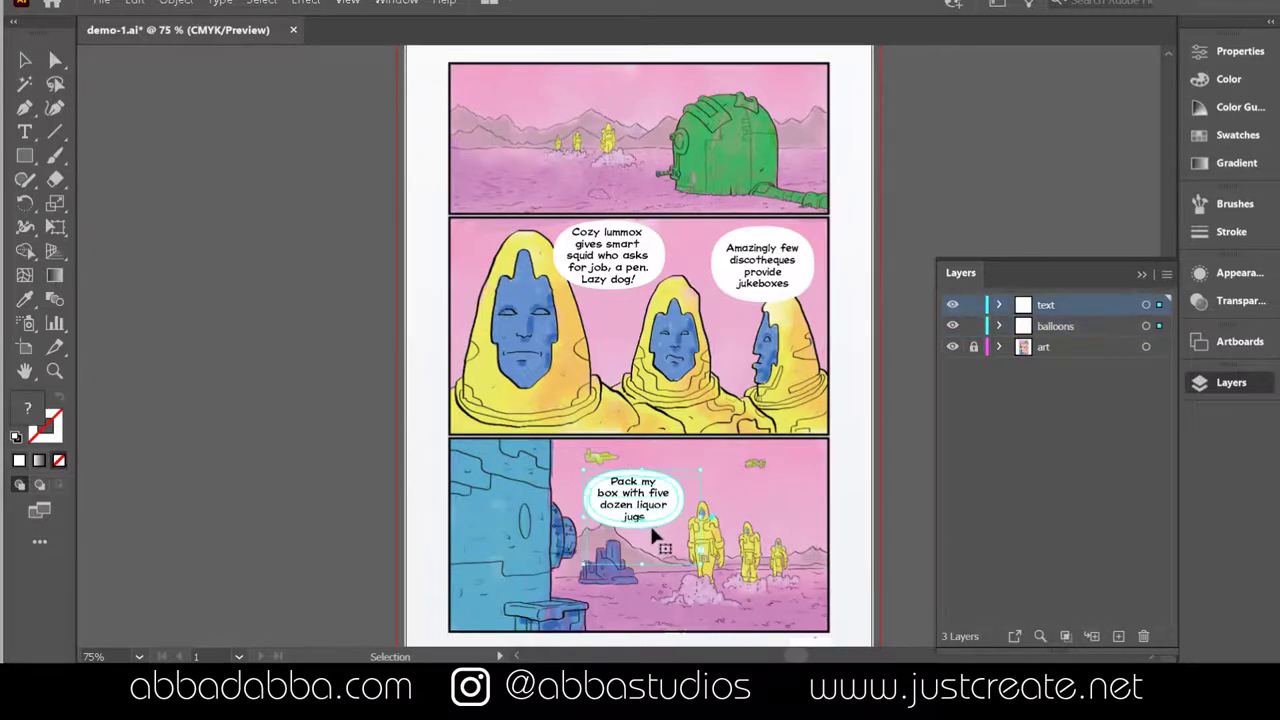
pyautogui.moveTo(650, 480)
pyautogui.mouseDown()
pyautogui.moveTo(642, 454)
pyautogui.moveTo(655, 462)
pyautogui.moveTo(657, 435)
pyautogui.moveTo(650, 497)
pyautogui.moveTo(657, 483)
pyautogui.mouseUp()
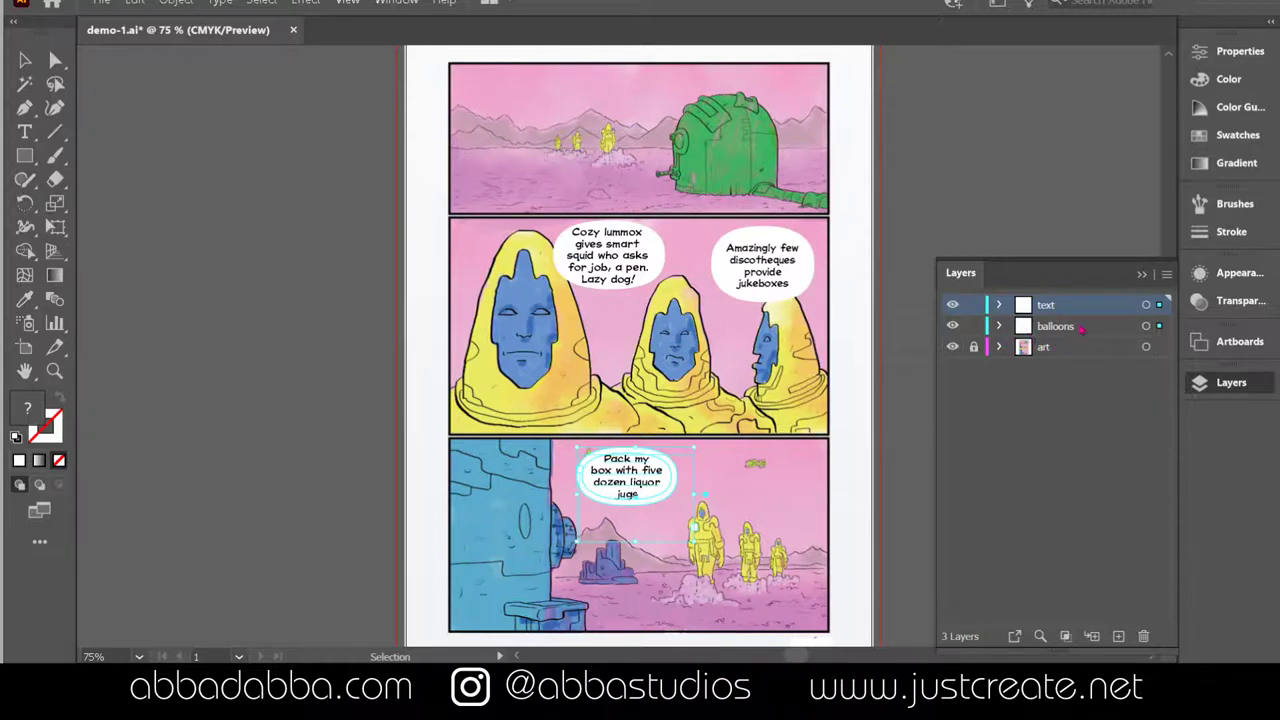
# - Lock the text layer and make the balloons layer active
pyautogui.click(973, 305)
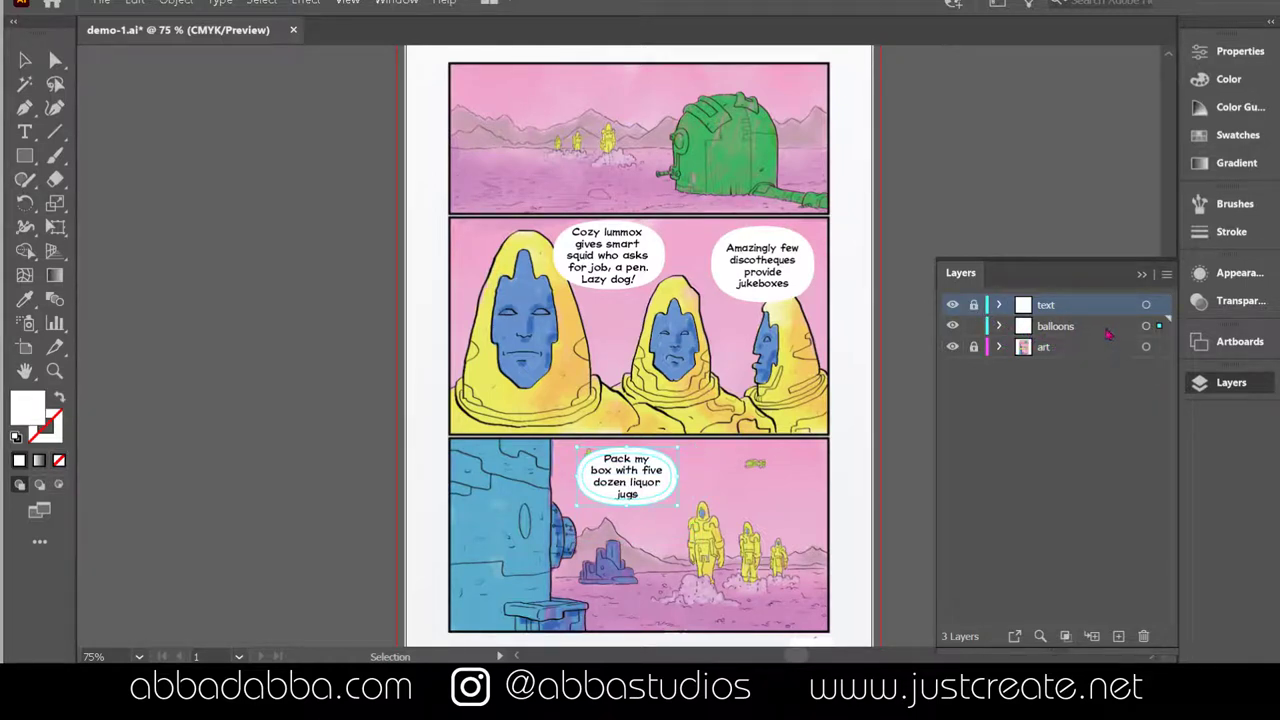
pyautogui.click(1108, 330)
pyautogui.click(1048, 240)
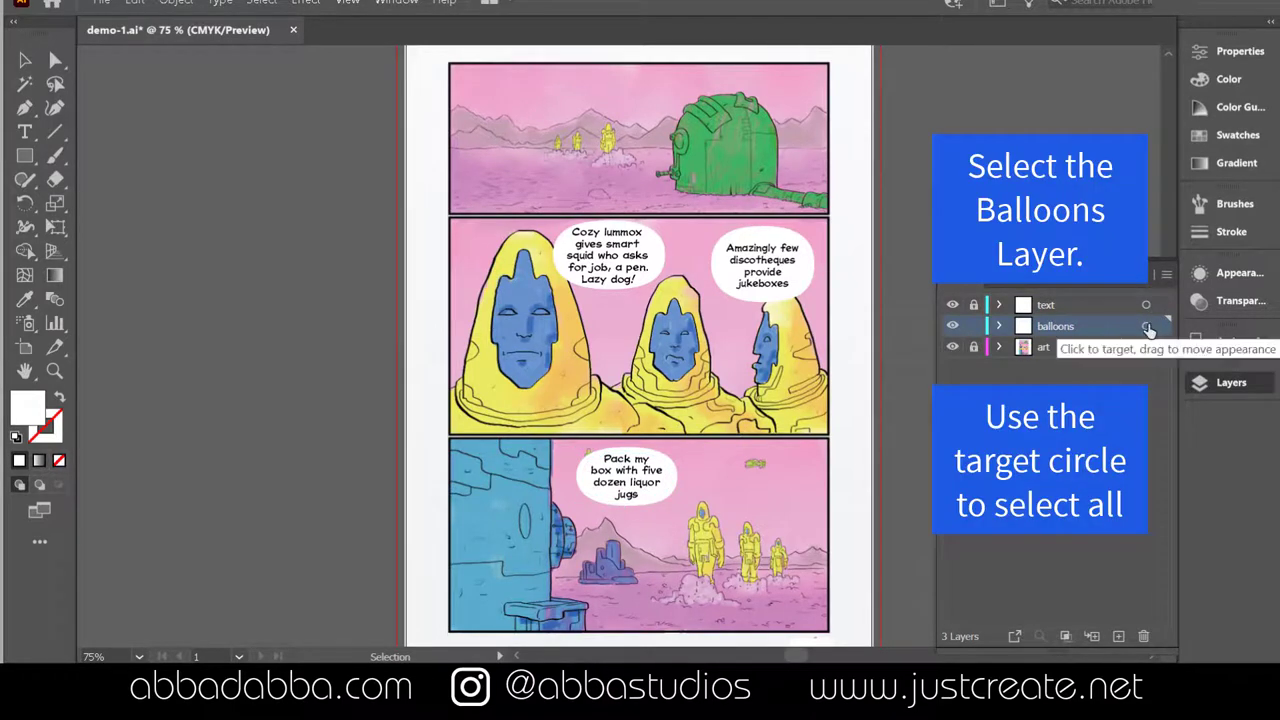
# - Add a 2 pt stroke to the balloons layer and place it below the contents
pyautogui.click(1145, 325)
pyautogui.click(1230, 273)
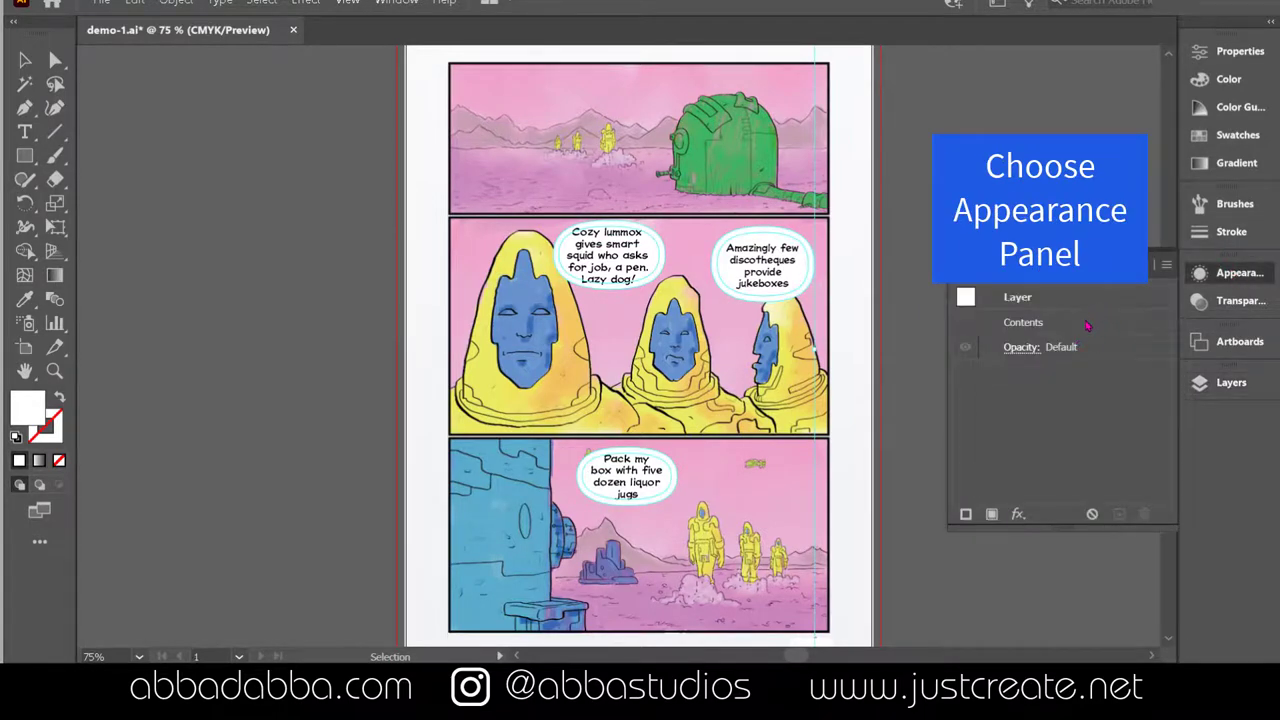
pyautogui.click(967, 511)
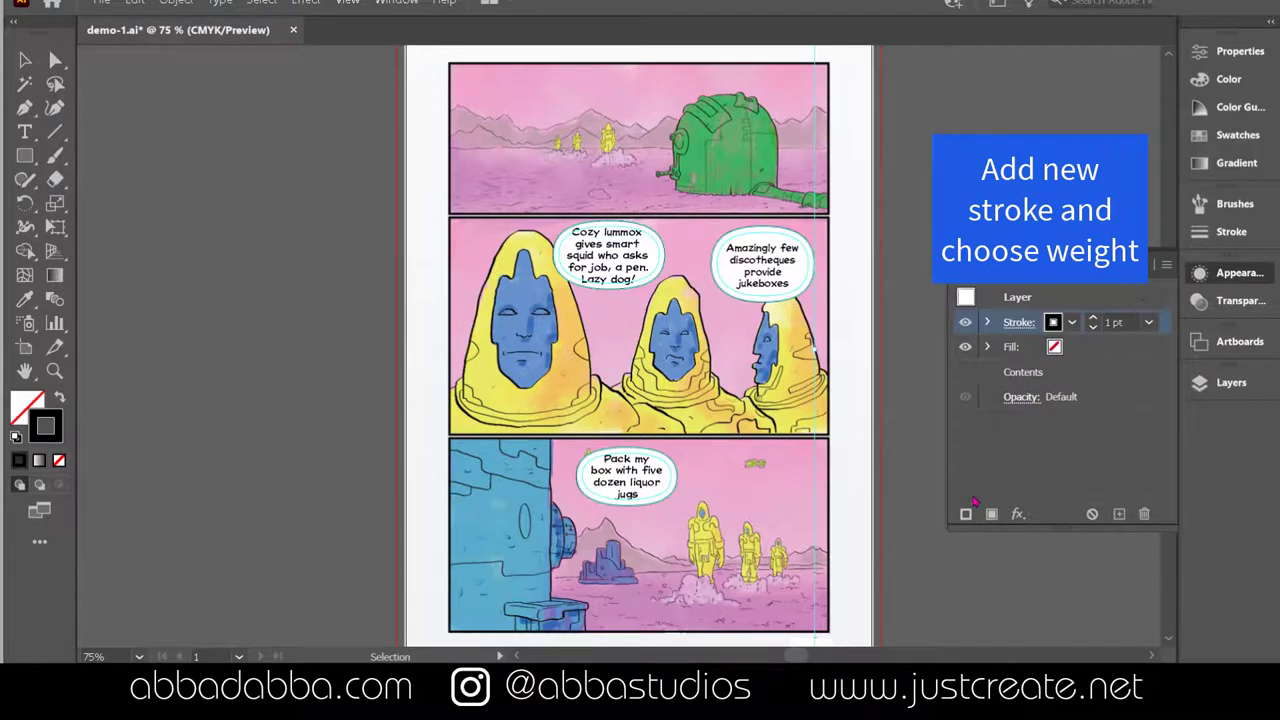
pyautogui.click(1093, 319)
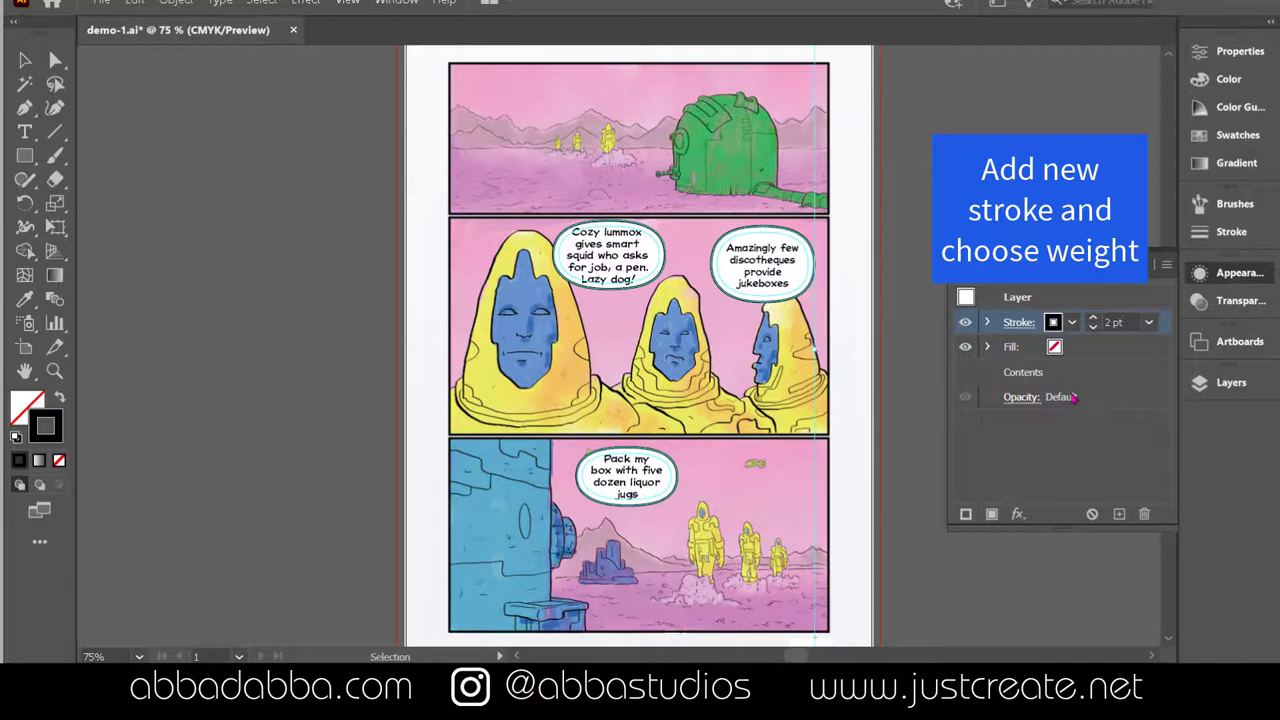
pyautogui.moveTo(1155, 323); pyautogui.dragTo(1133, 381)
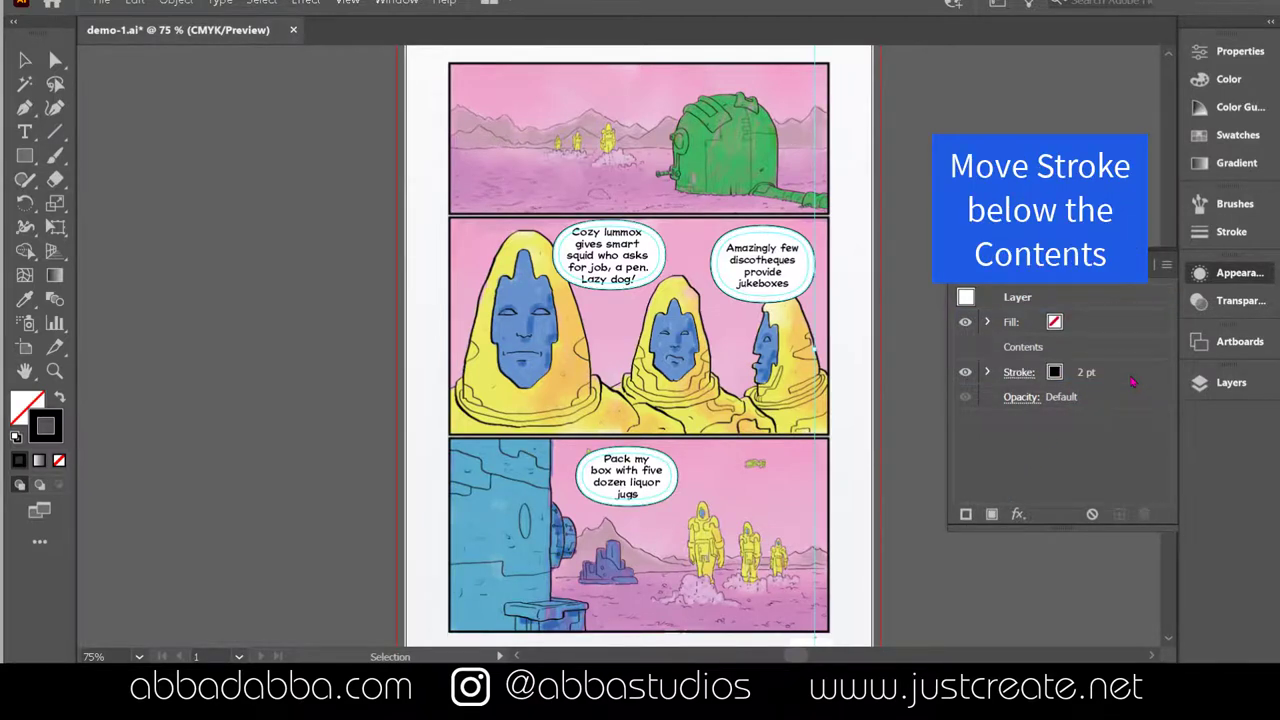
# - Set the balloons layer fill to white and return to the Layers panel
pyautogui.click(1066, 326)
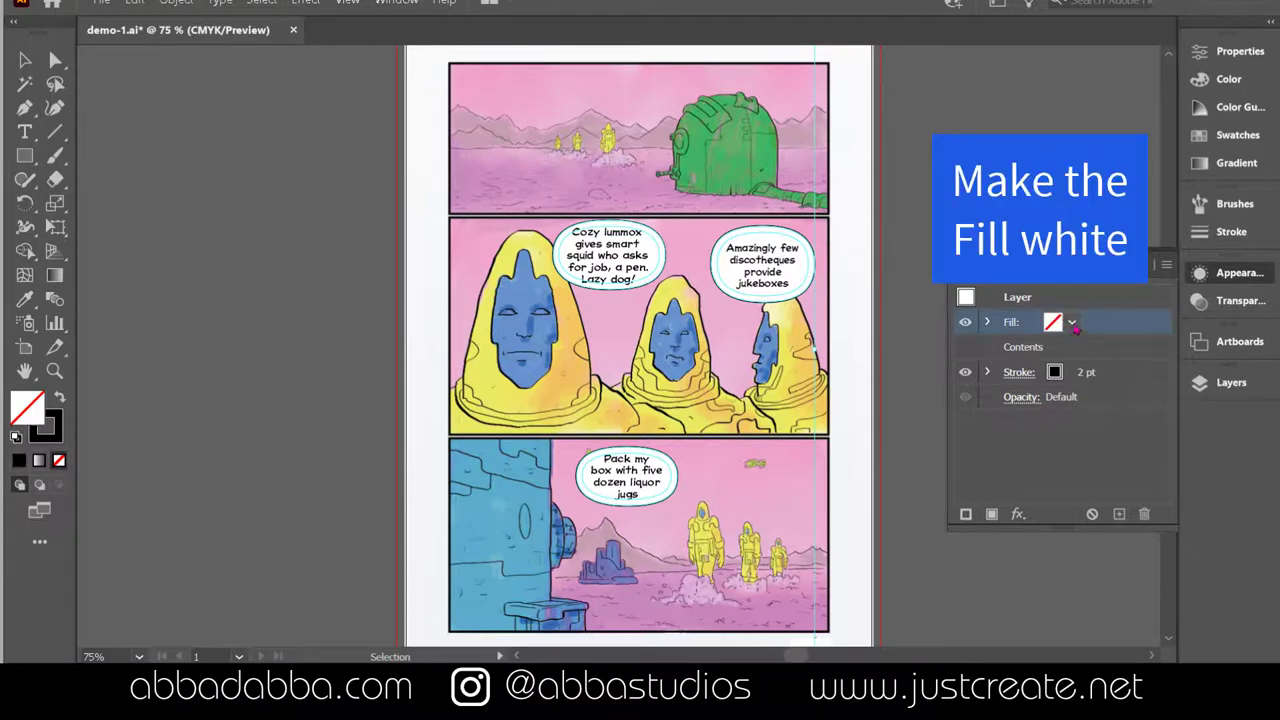
pyautogui.click(1072, 324)
pyautogui.click(889, 356)
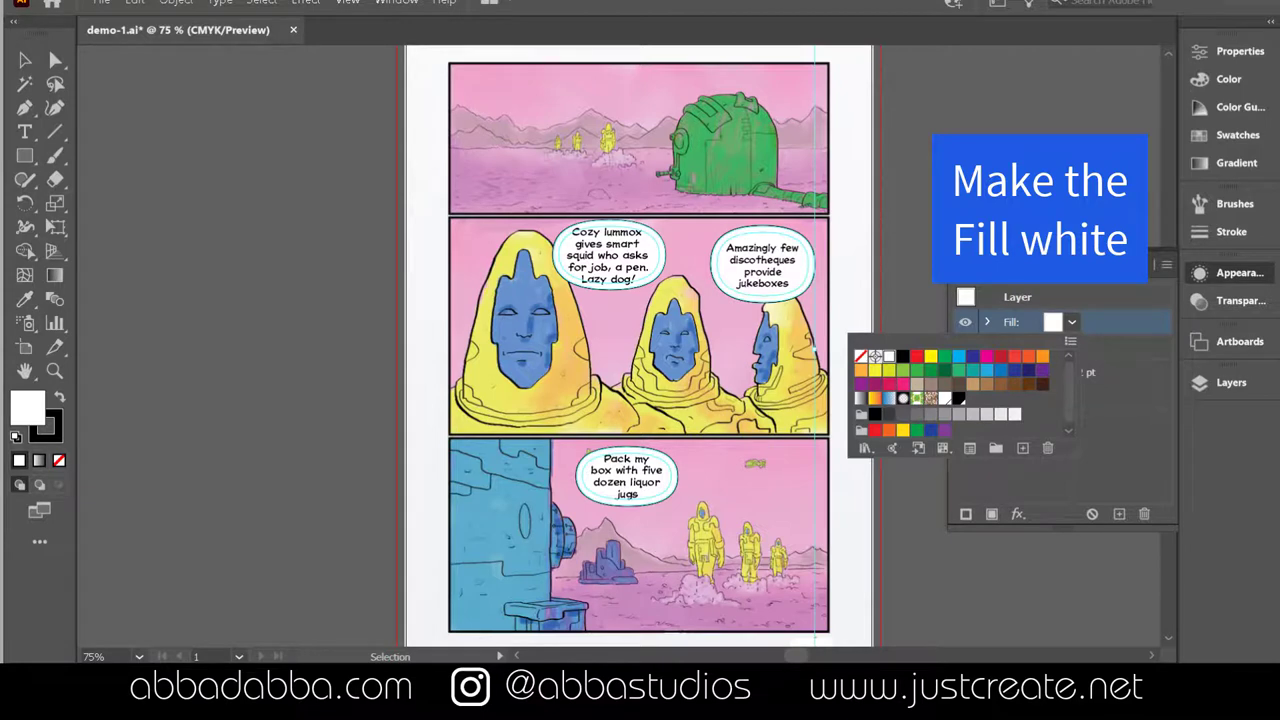
pyautogui.click(1034, 216)
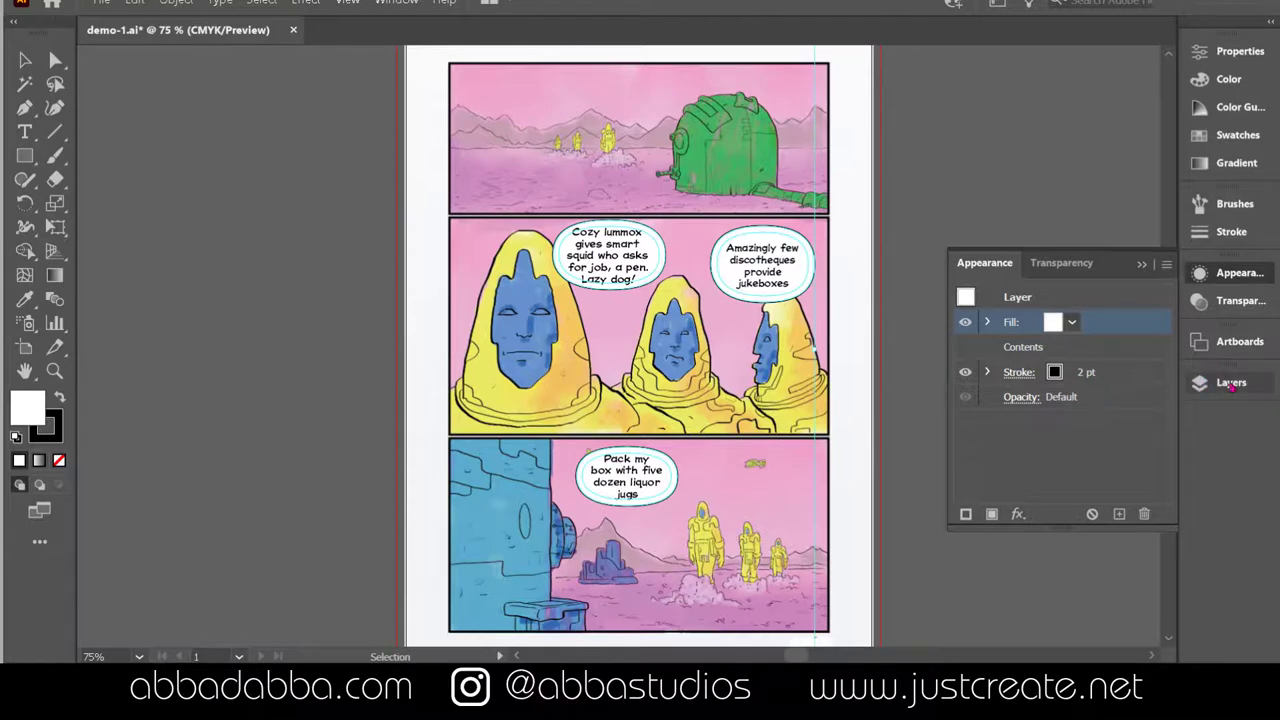
pyautogui.click(1231, 386)
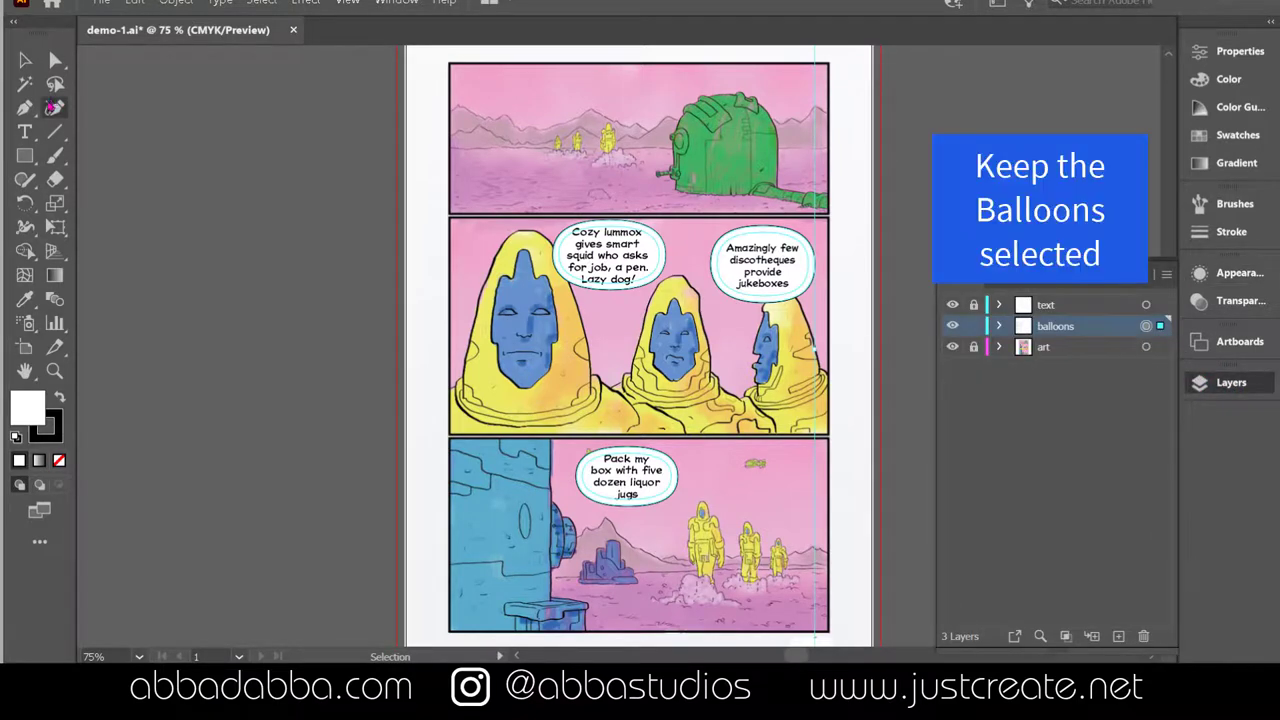
# - Draw a triangular tail under the Cozy lummox balloon with the Pen tool
pyautogui.click(27, 110)
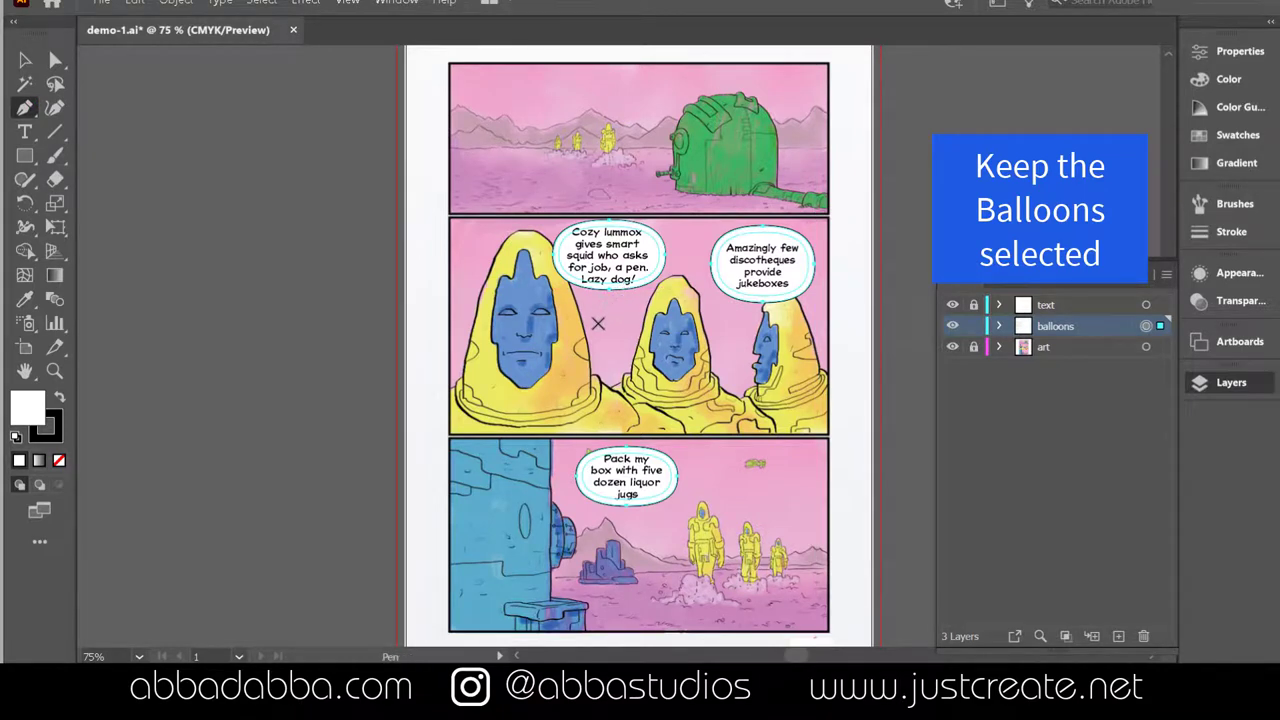
pyautogui.click(598, 321)
pyautogui.click(606, 297)
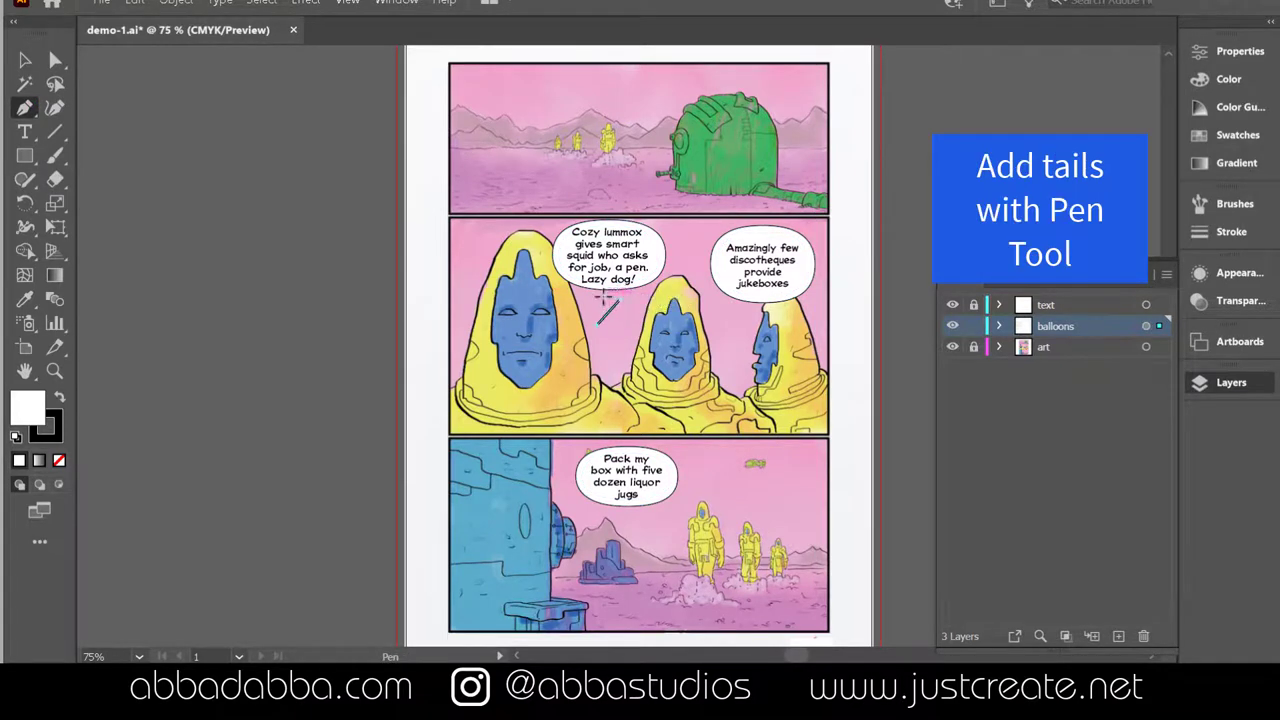
pyautogui.click(619, 306)
pyautogui.click(598, 322)
# - Alt-copy the tail to the other balloons and fit each tail into its balloon
pyautogui.click(29, 63)
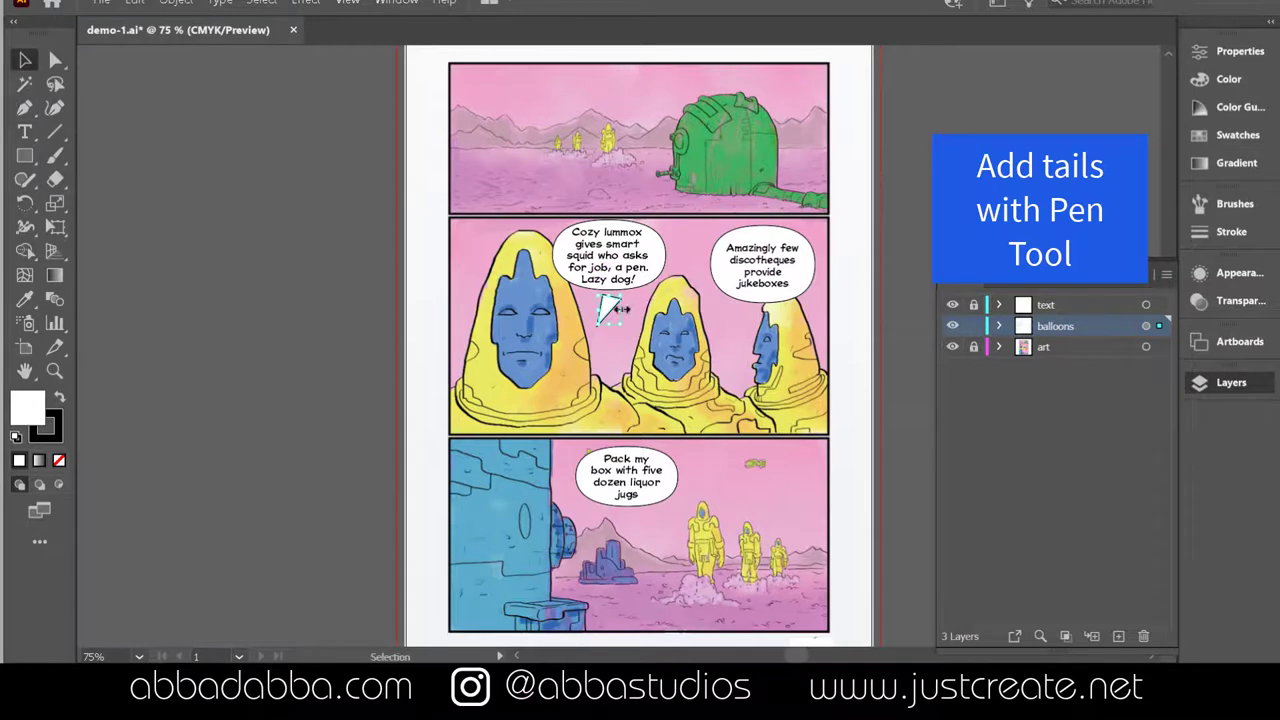
pyautogui.press('alt')
pyautogui.moveTo(615, 312); pyautogui.dragTo(670, 493)
pyautogui.click(711, 486)
pyautogui.moveTo(606, 300); pyautogui.dragTo(606, 291)
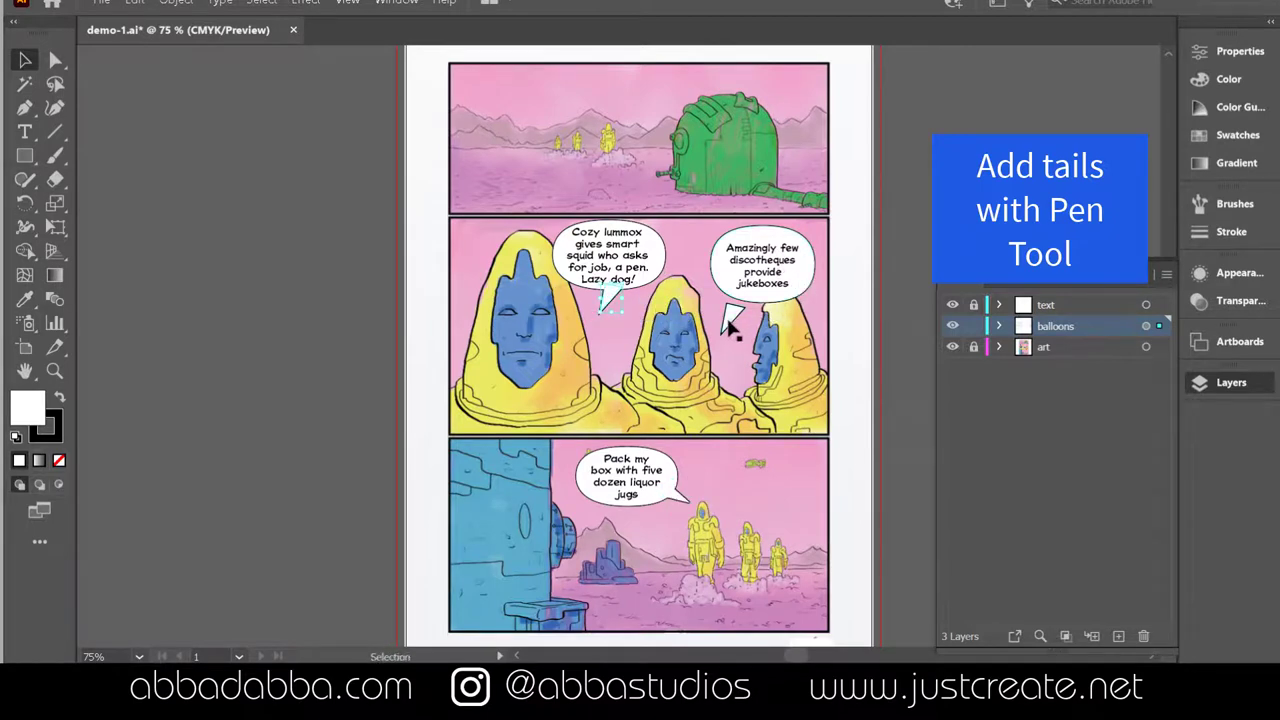
pyautogui.moveTo(730, 320); pyautogui.dragTo(734, 311)
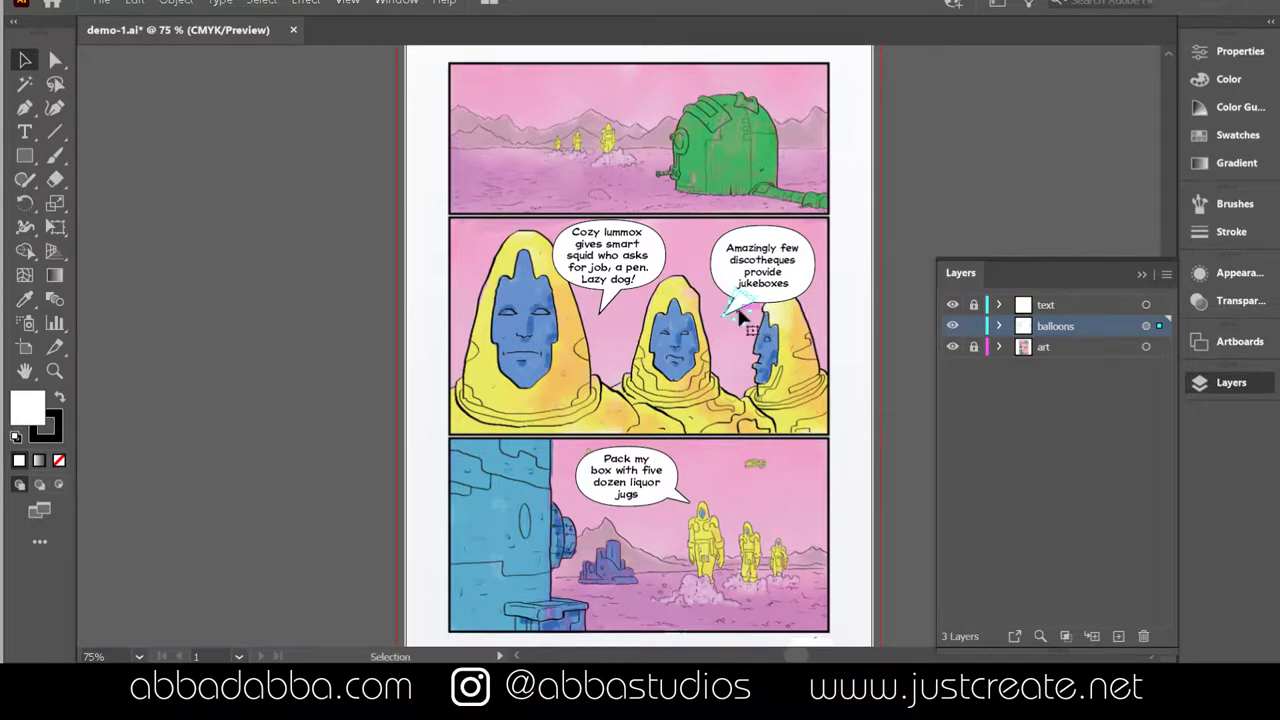
pyautogui.moveTo(740, 308); pyautogui.dragTo(733, 303)
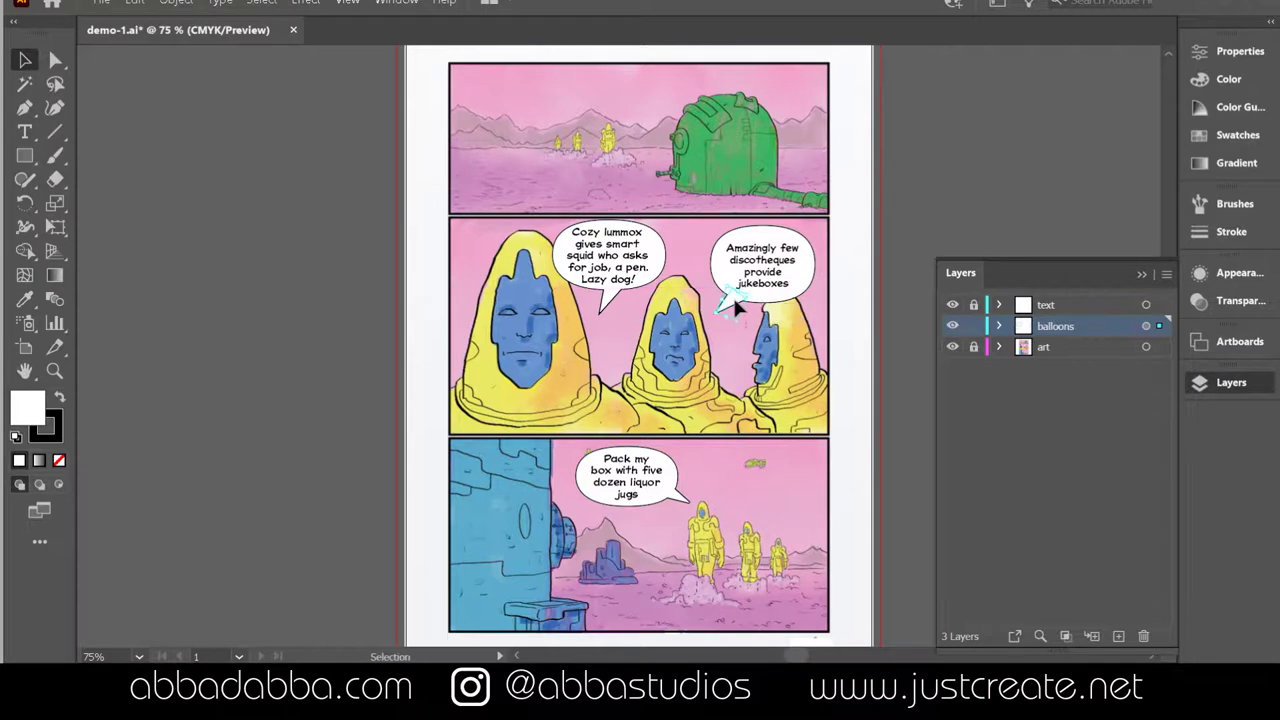
pyautogui.click(727, 362)
# - Zoom in, select the Pack my box balloon's tail, and set its stroke Limit to 75
pyautogui.press('z')
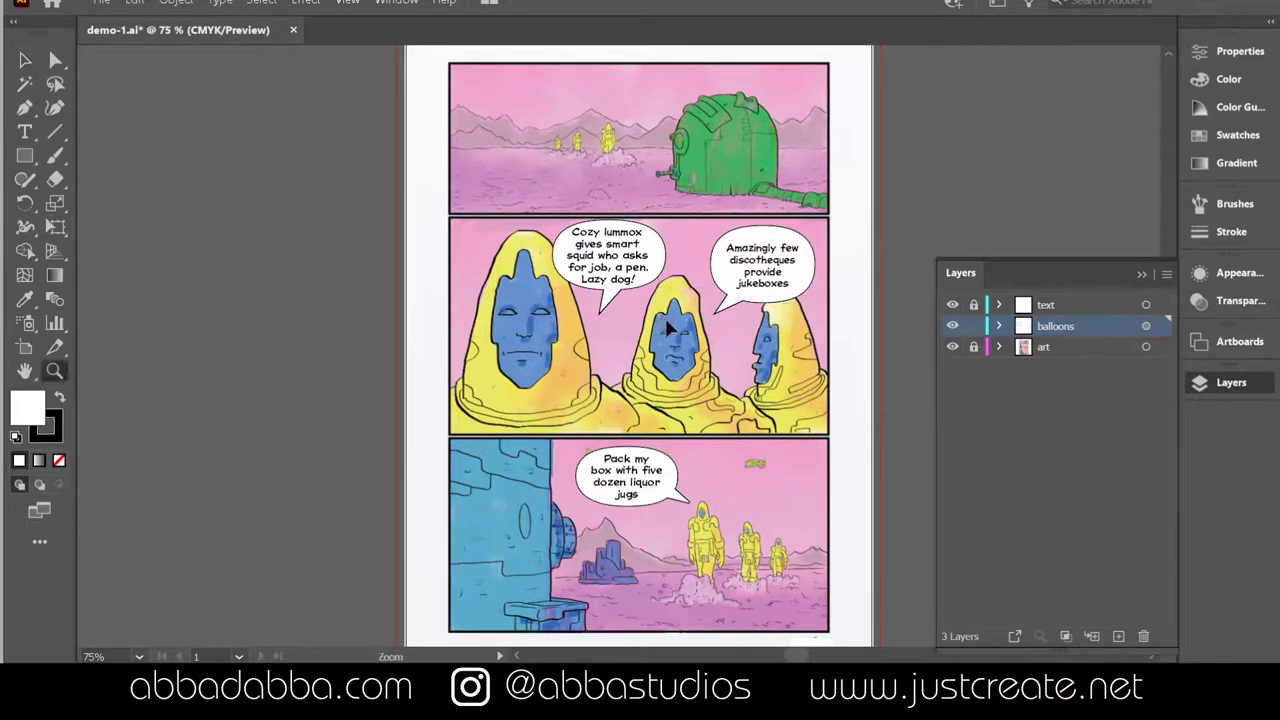
pyautogui.click(611, 310)
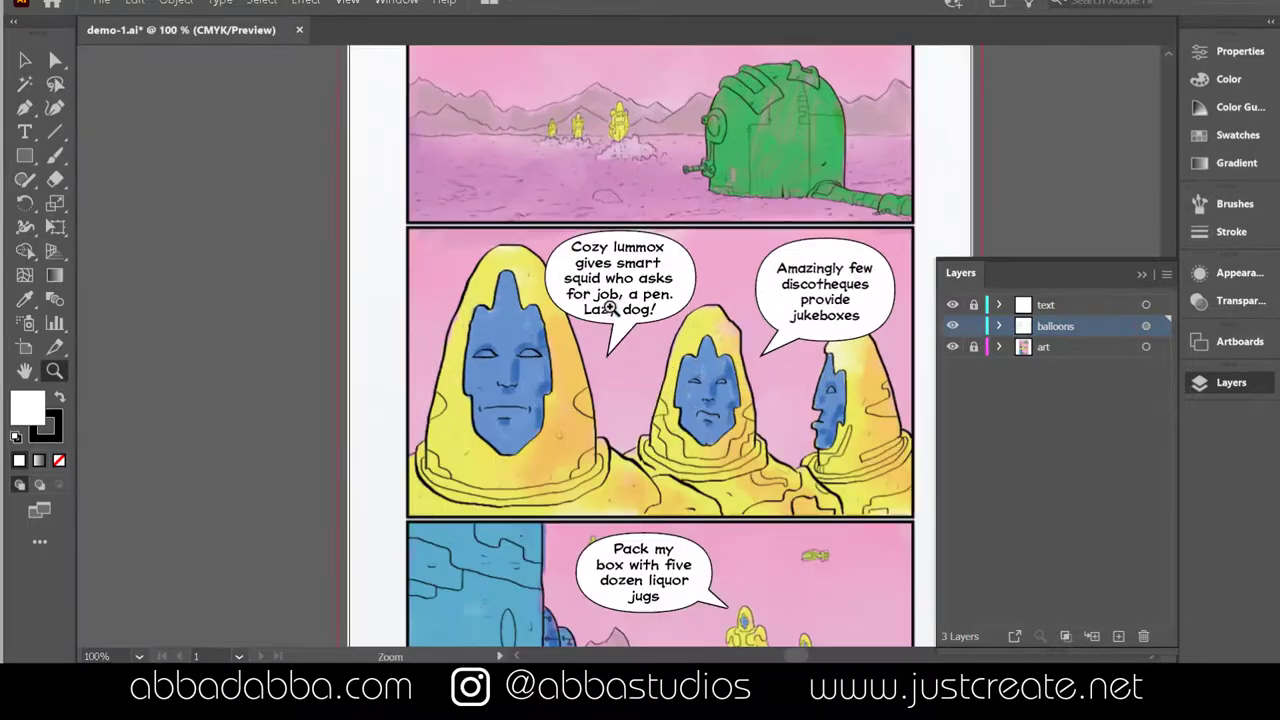
pyautogui.click(621, 340)
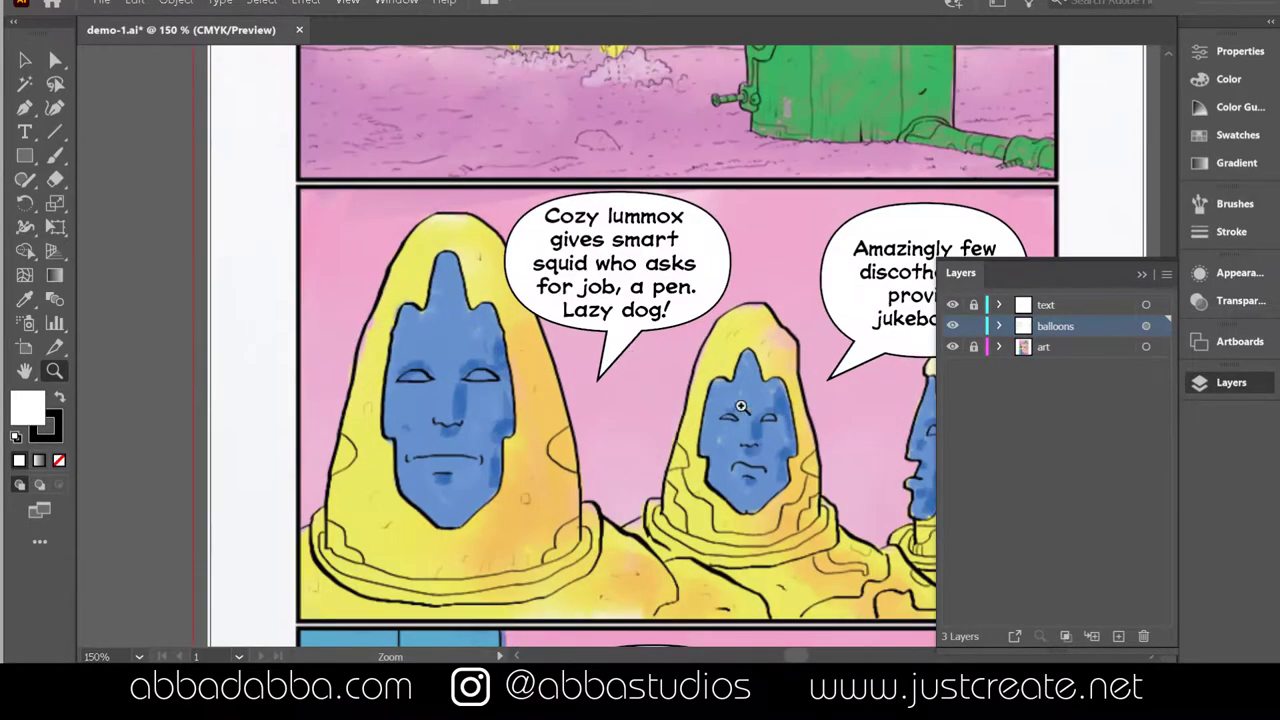
pyautogui.press('v')
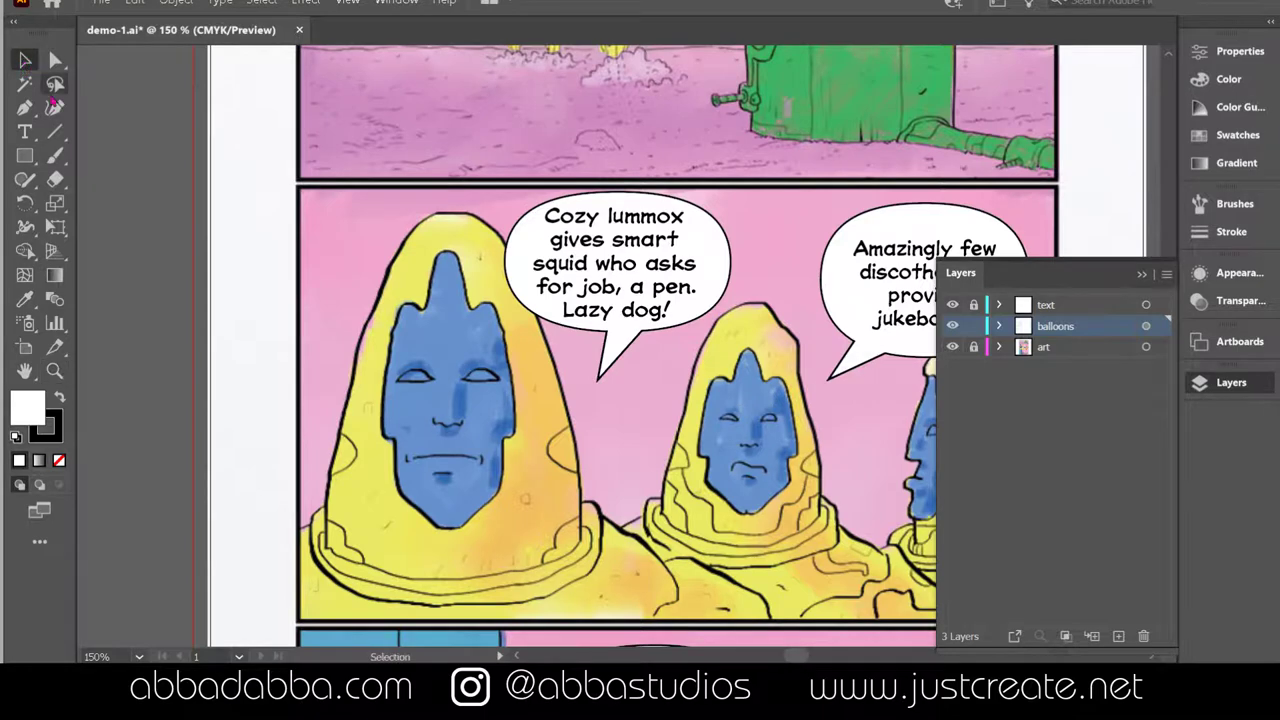
pyautogui.moveTo(779, 452); pyautogui.dragTo(686, 310)
pyautogui.click(665, 580)
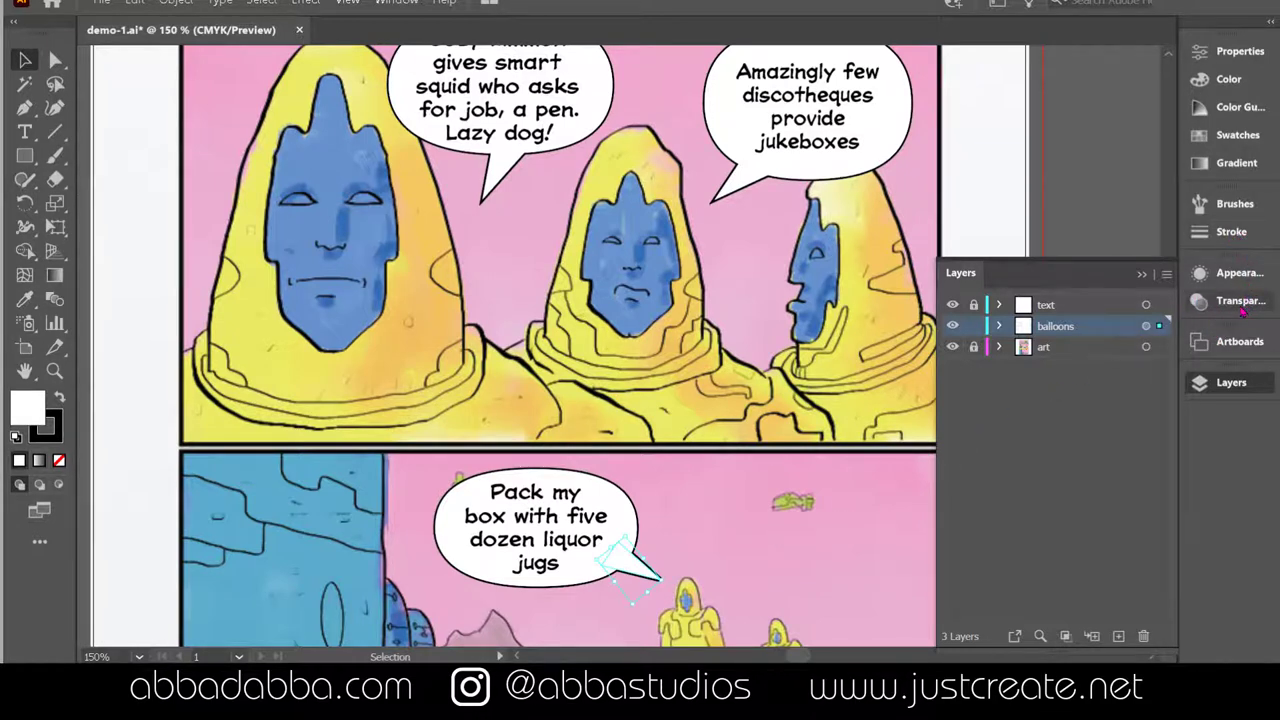
pyautogui.click(1238, 232)
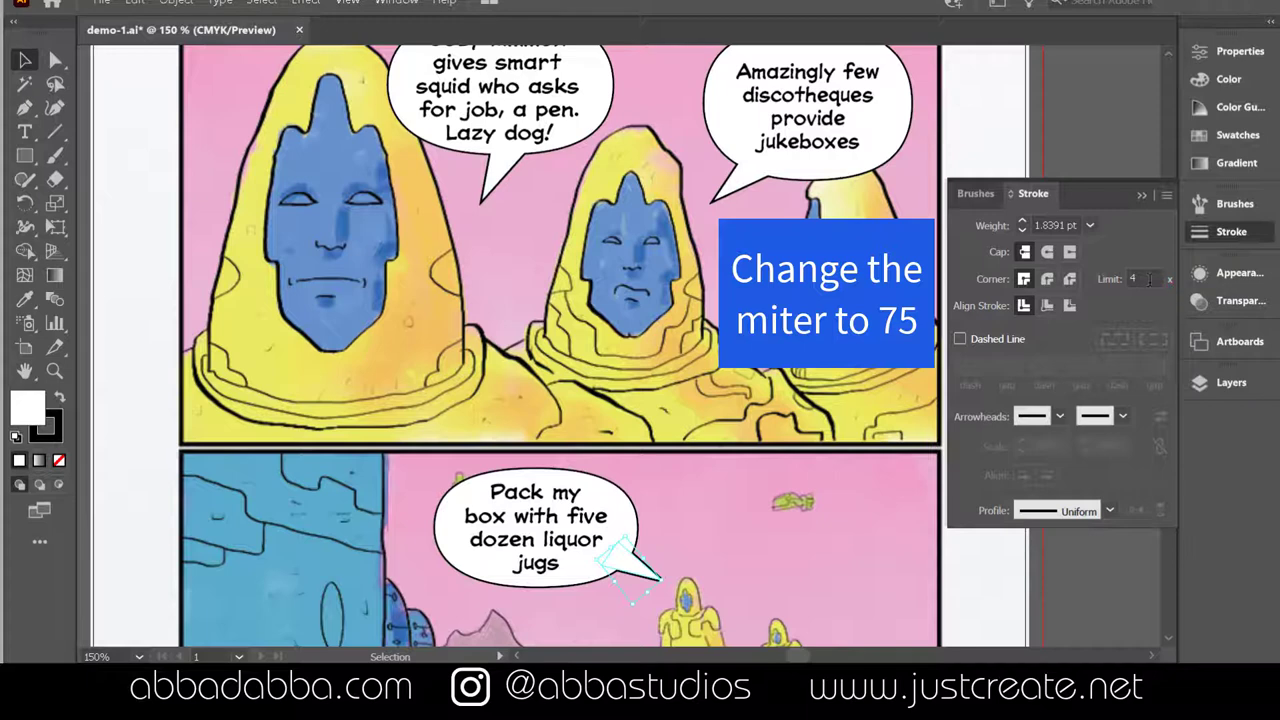
pyautogui.click(1149, 279)
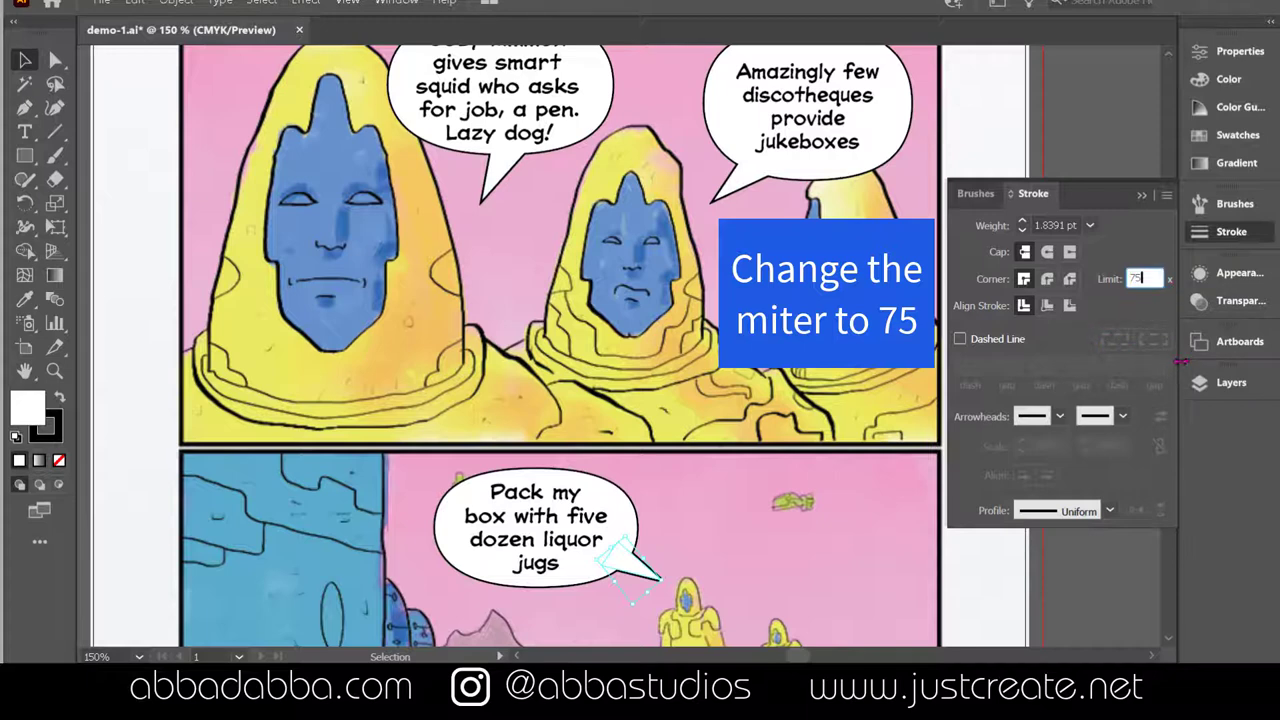
pyautogui.press('Return')
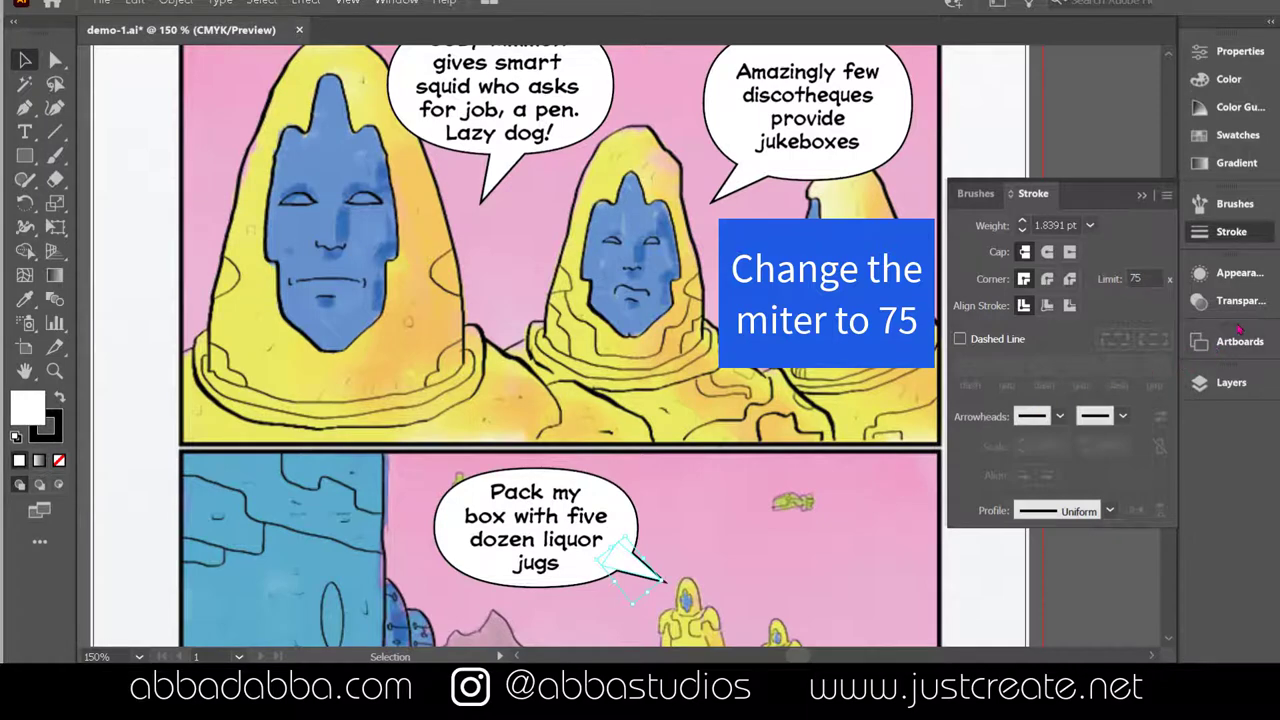
pyautogui.click(831, 515)
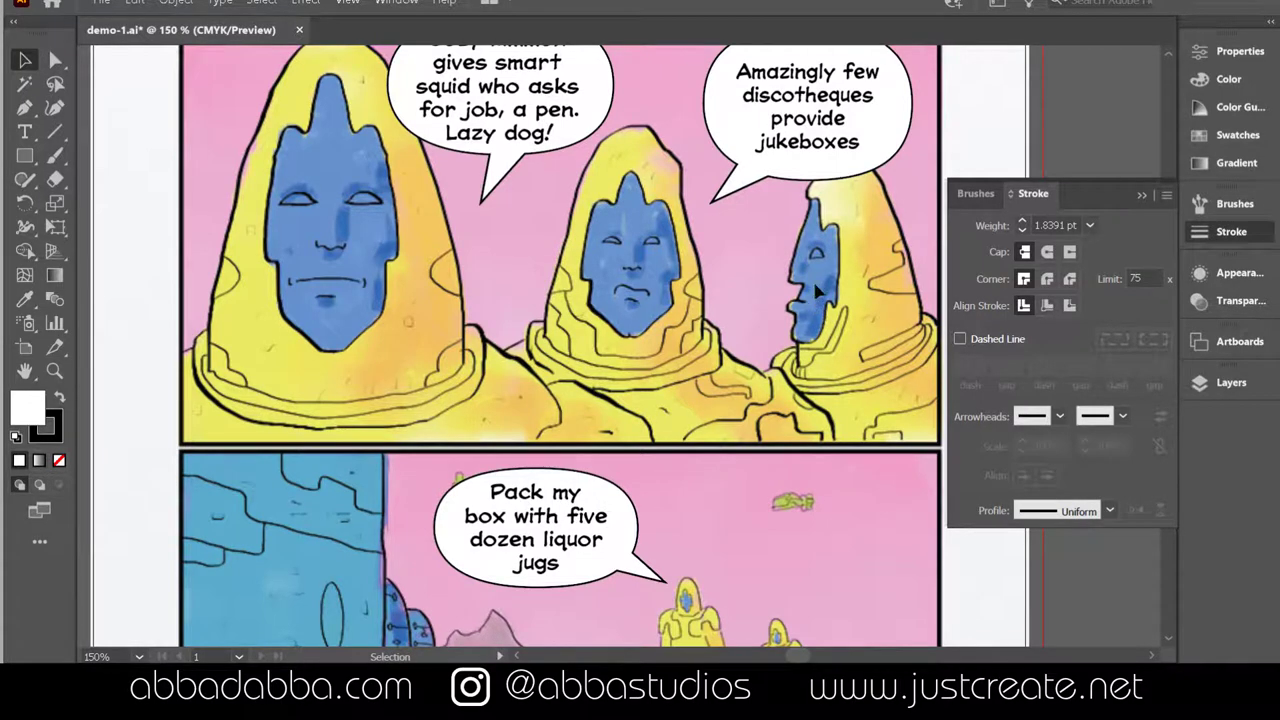
pyautogui.moveTo(818, 290); pyautogui.dragTo(795, 335)
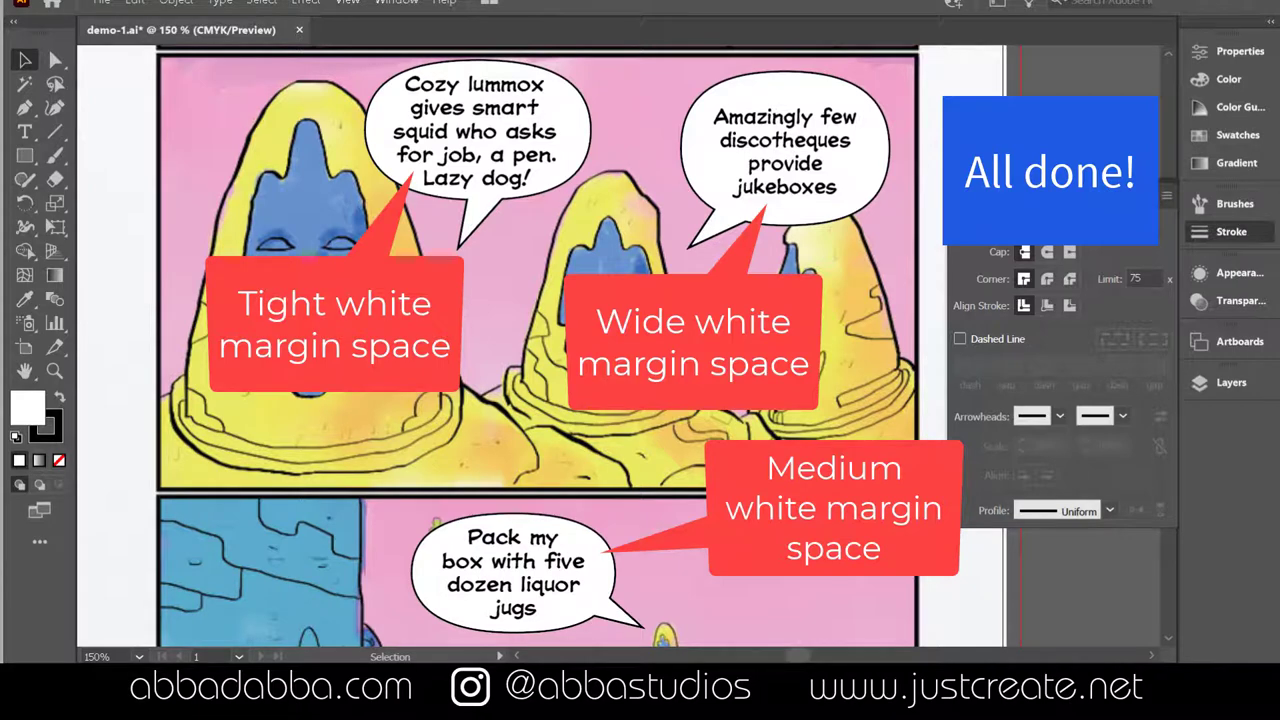
# - Reopen the Layers panel to review the finished balloon layers
pyautogui.click(1231, 383)
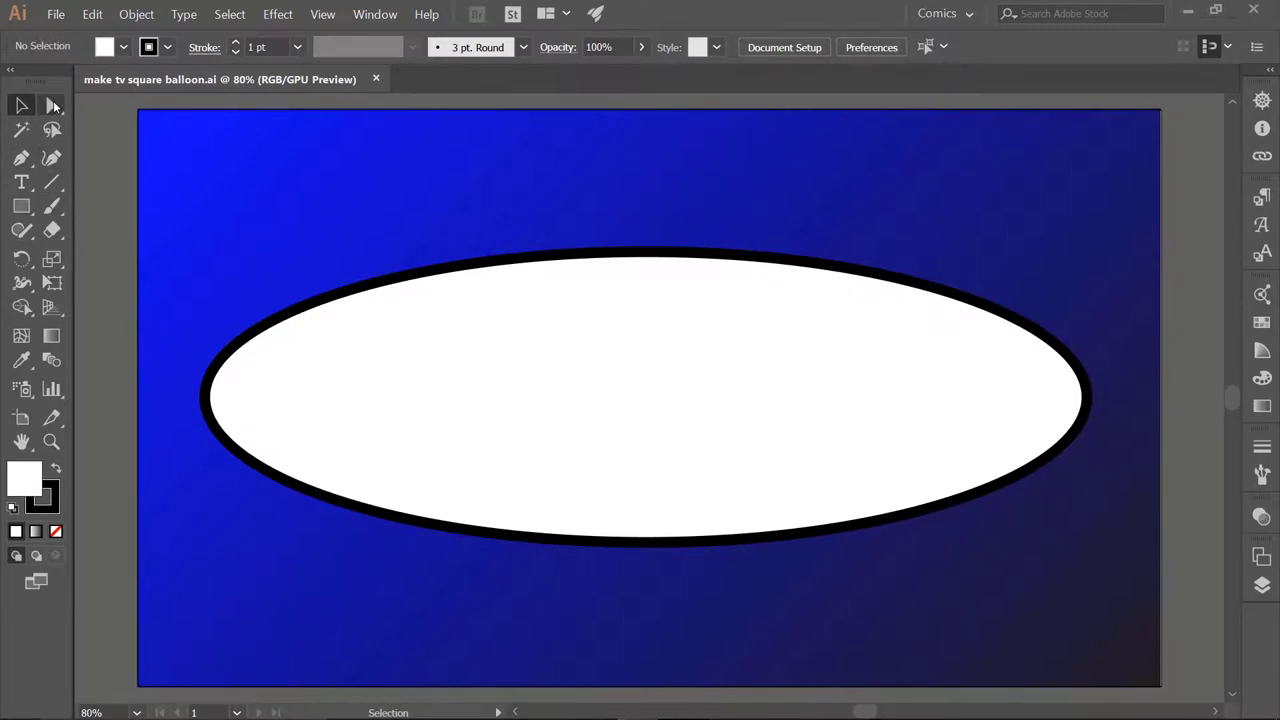
# - Select the oval's four curve segments and scale their handles outward into a squarer TV-style balloon
pyautogui.click(53, 108)
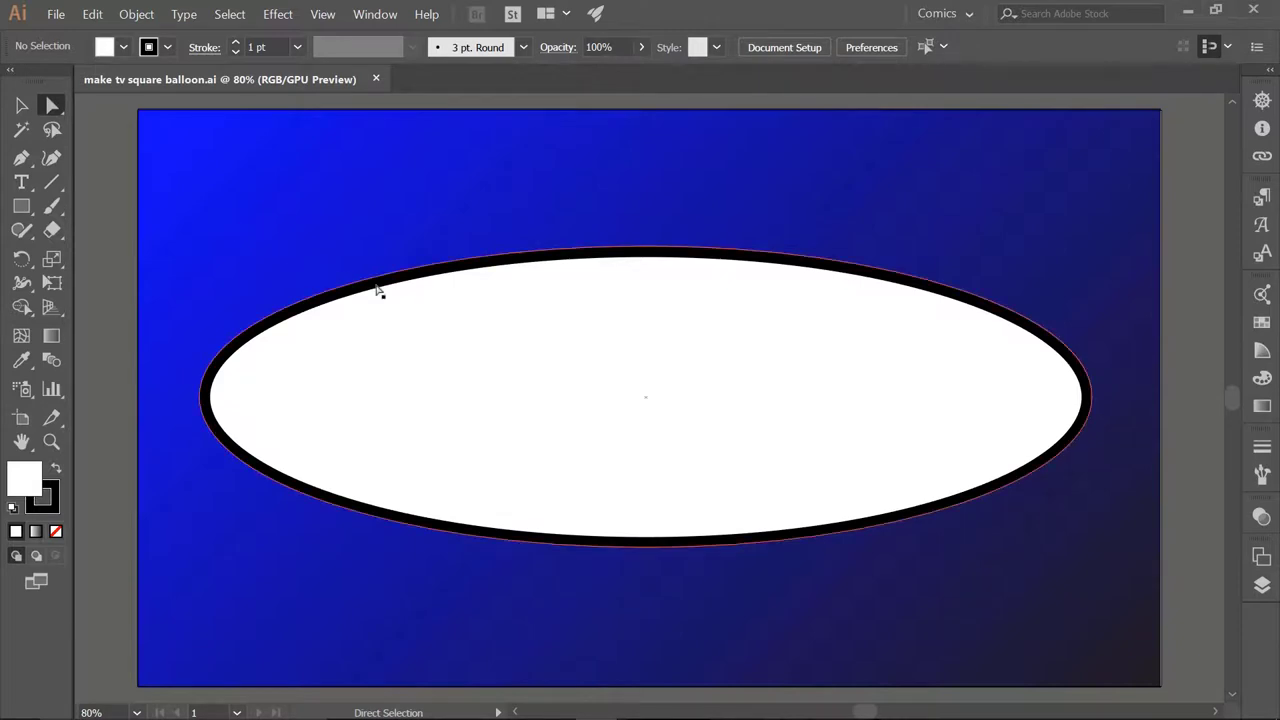
pyautogui.click(472, 264)
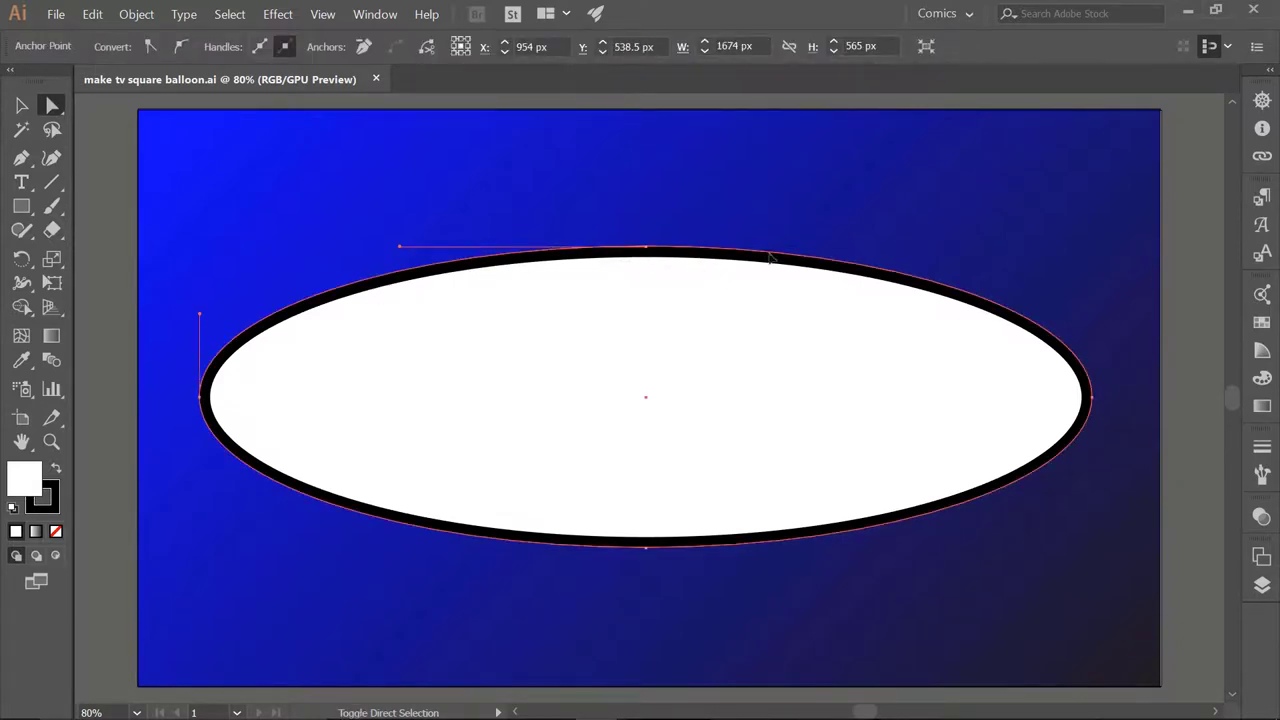
pyautogui.keyDown('shift'); pyautogui.click(770, 258); pyautogui.keyUp('shift')
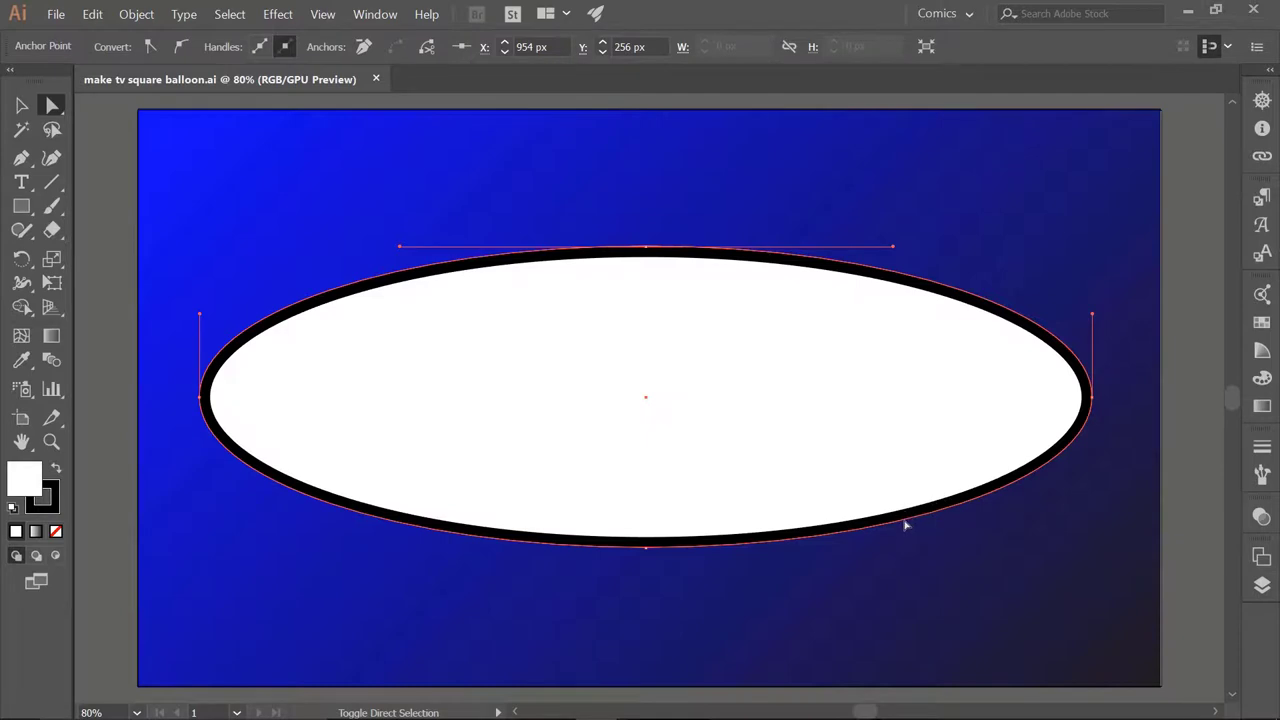
pyautogui.keyDown('shift'); pyautogui.click(906, 524); pyautogui.keyUp('shift')
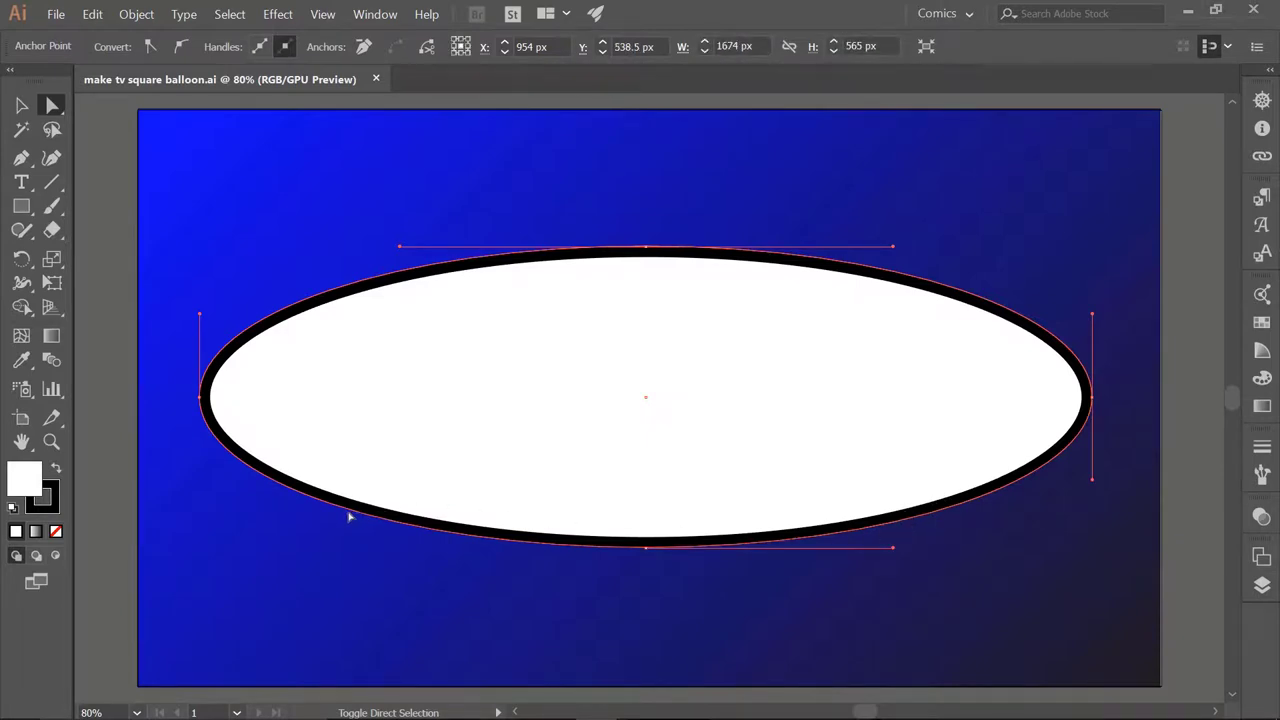
pyautogui.keyDown('shift'); pyautogui.click(350, 516); pyautogui.keyUp('shift')
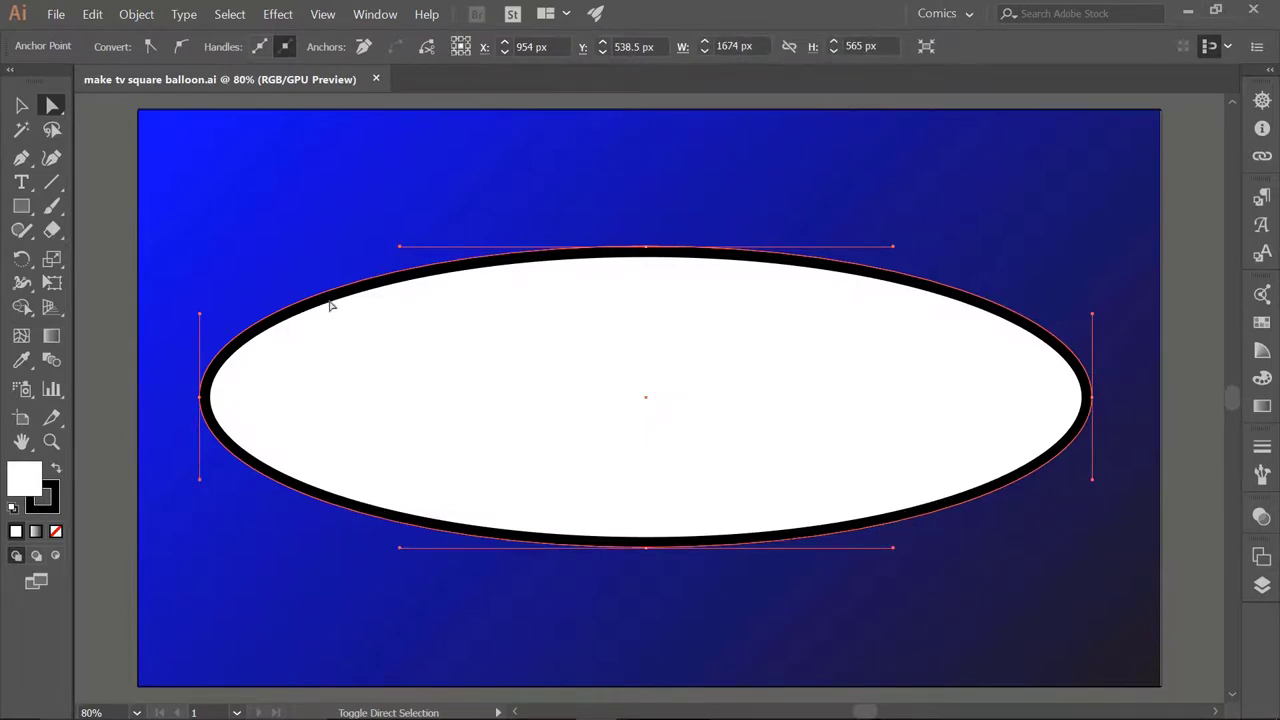
pyautogui.click(55, 262)
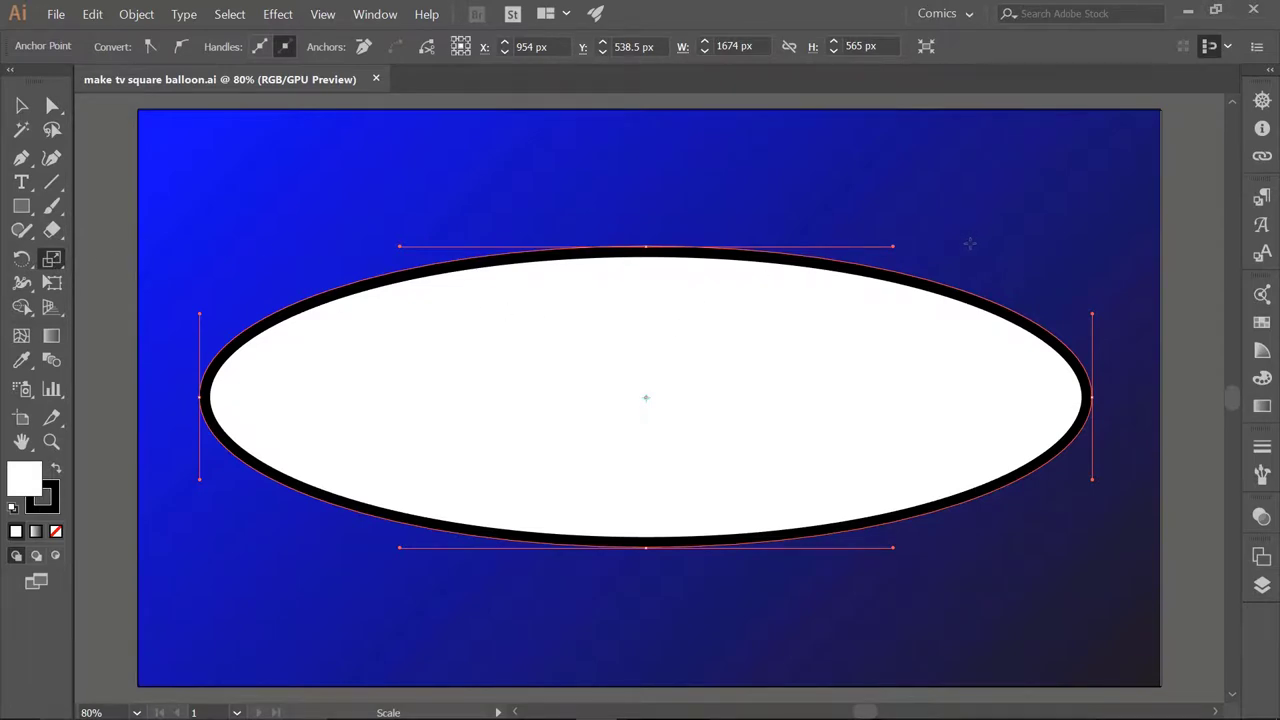
pyautogui.moveTo(980, 243); pyautogui.dragTo(1003, 220)
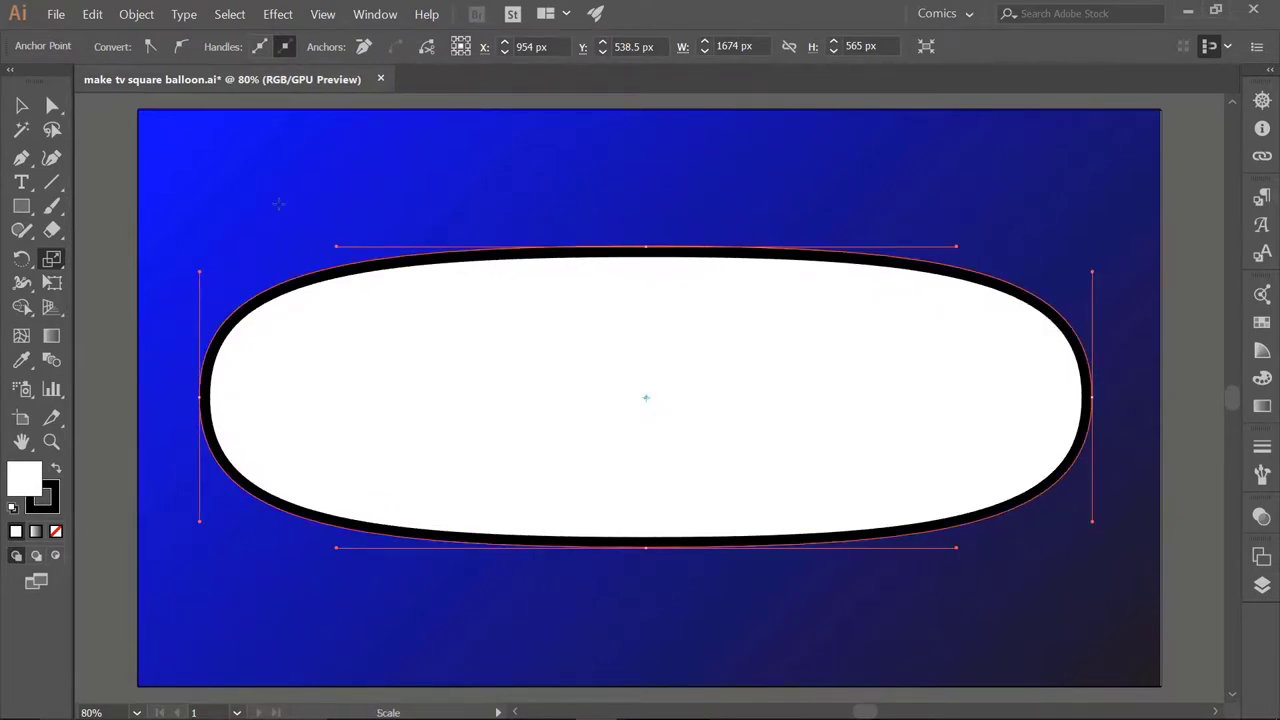
pyautogui.press('v')
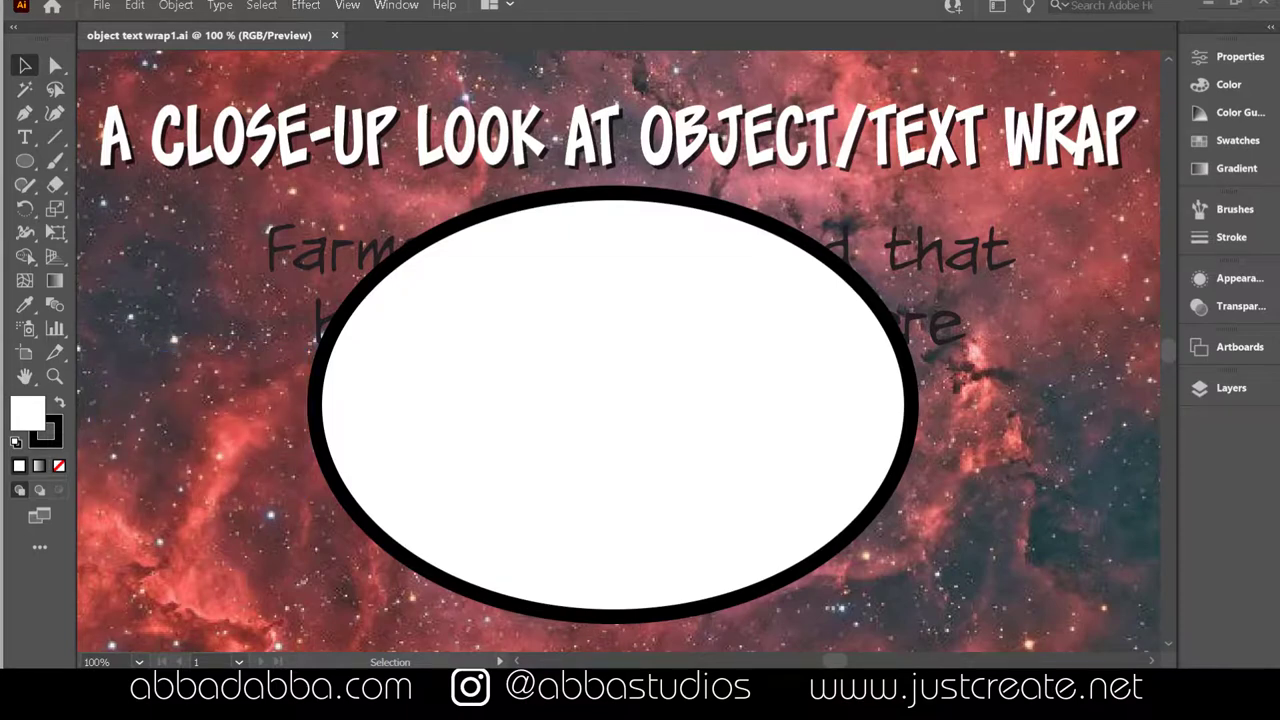
# - Set the balloon ellipse's text wrap offset to 26 pt
pyautogui.click(410, 145)
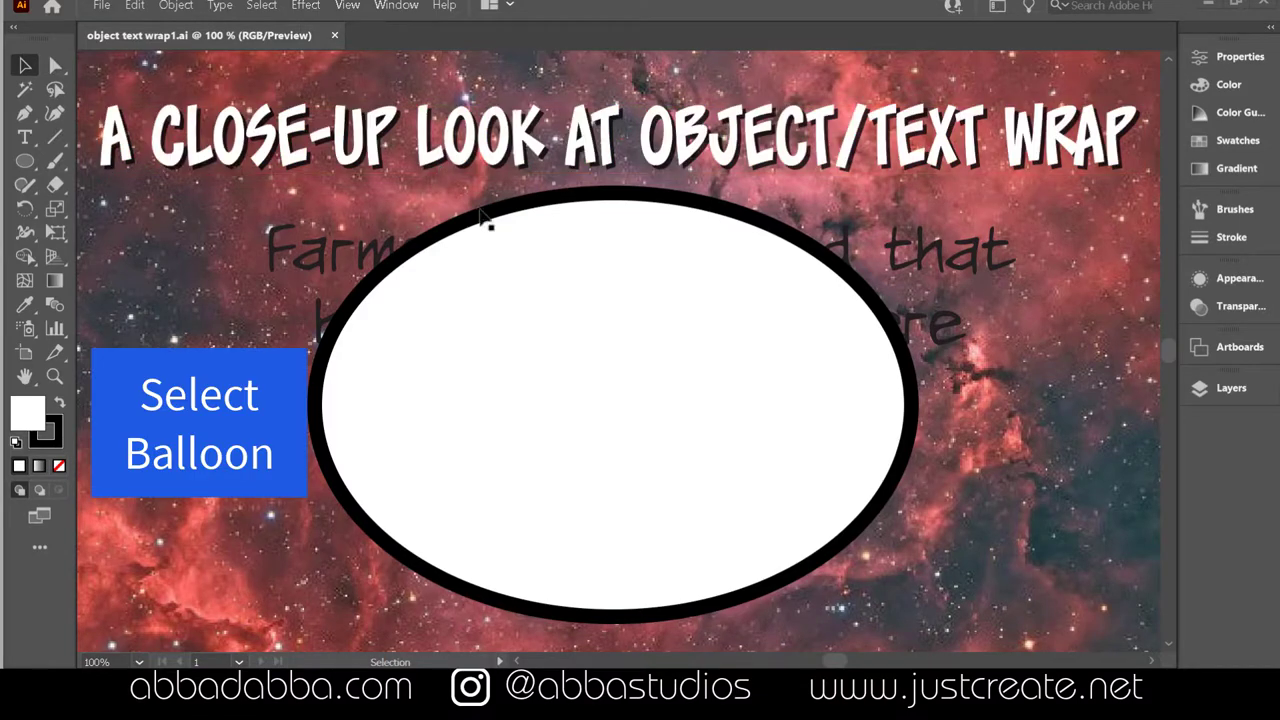
pyautogui.click(486, 223)
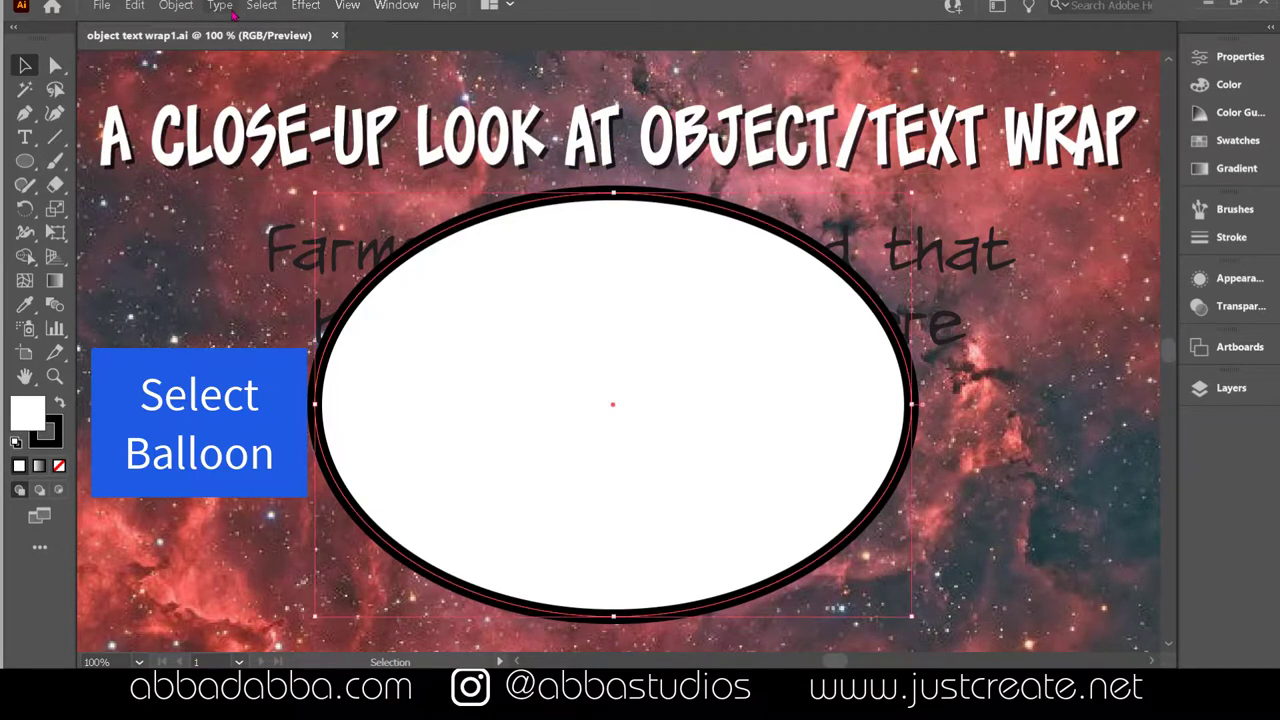
pyautogui.click(176, 6)
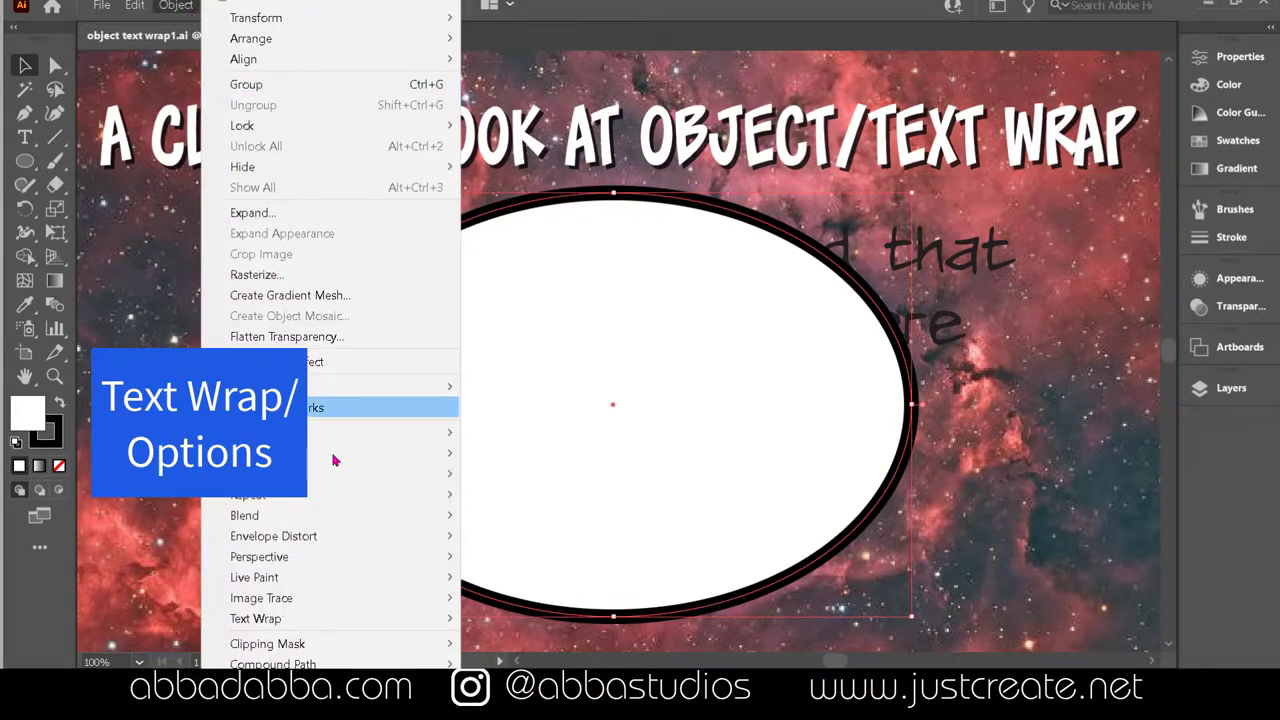
pyautogui.moveTo(432, 618)
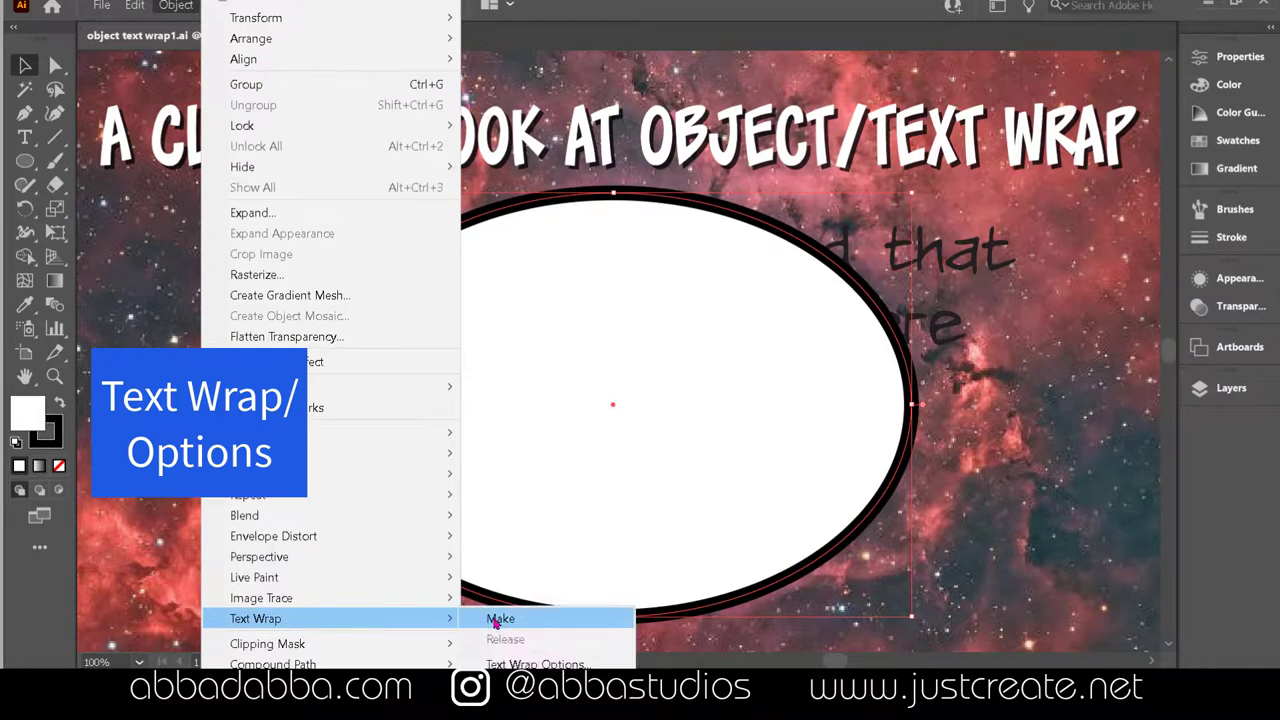
pyautogui.click(535, 664)
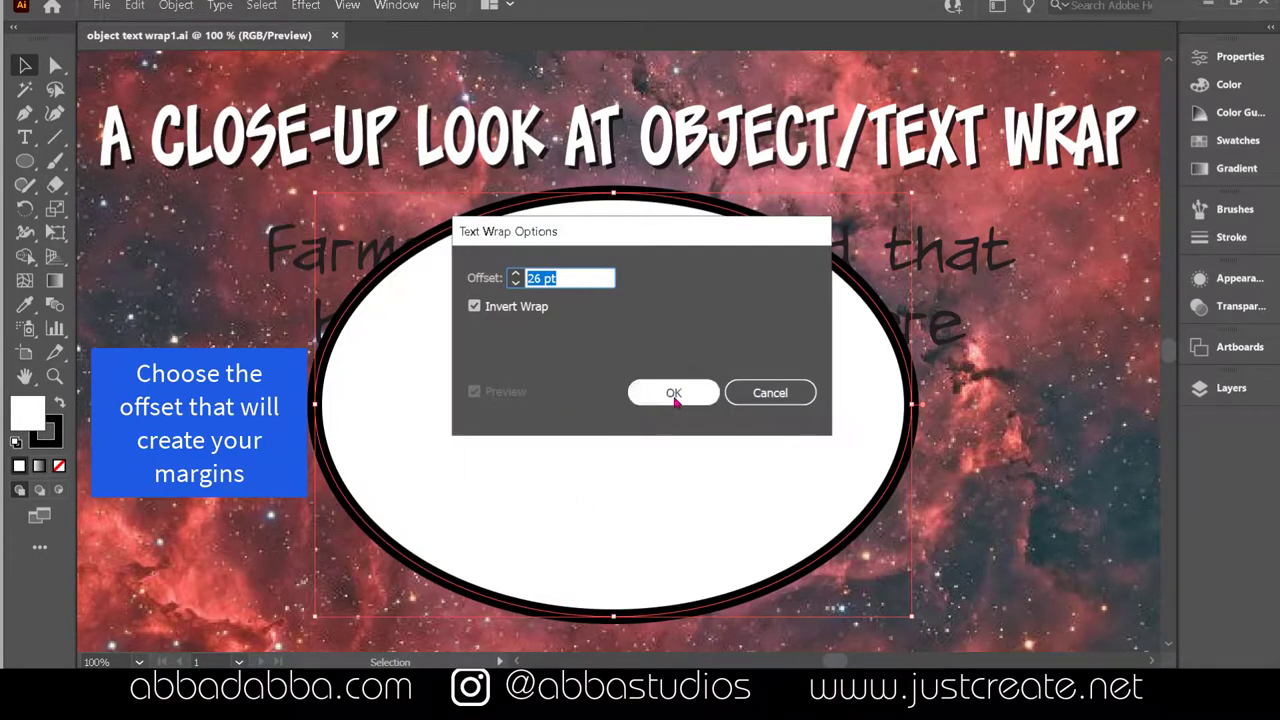
pyautogui.click(676, 393)
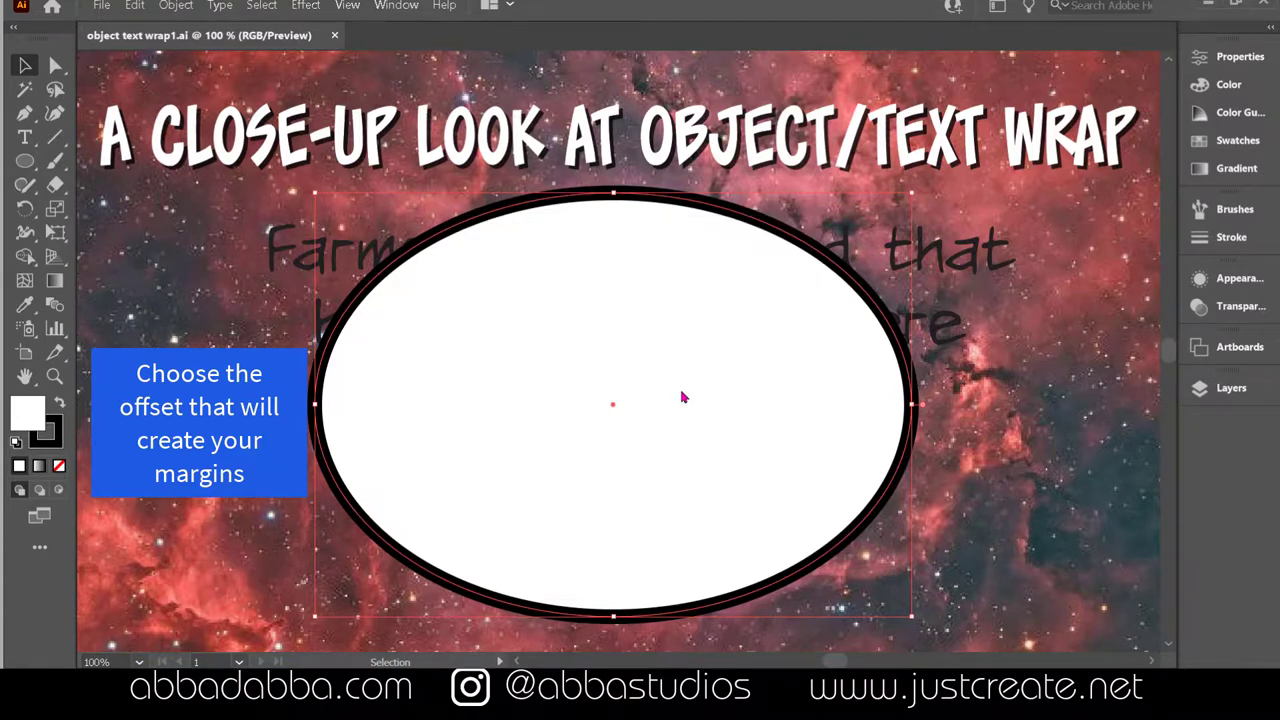
# - Make the text wrap on the balloon ellipse so the paragraph wraps inside it
pyautogui.keyDown('shift'); pyautogui.click(208, 122); pyautogui.keyUp('shift')
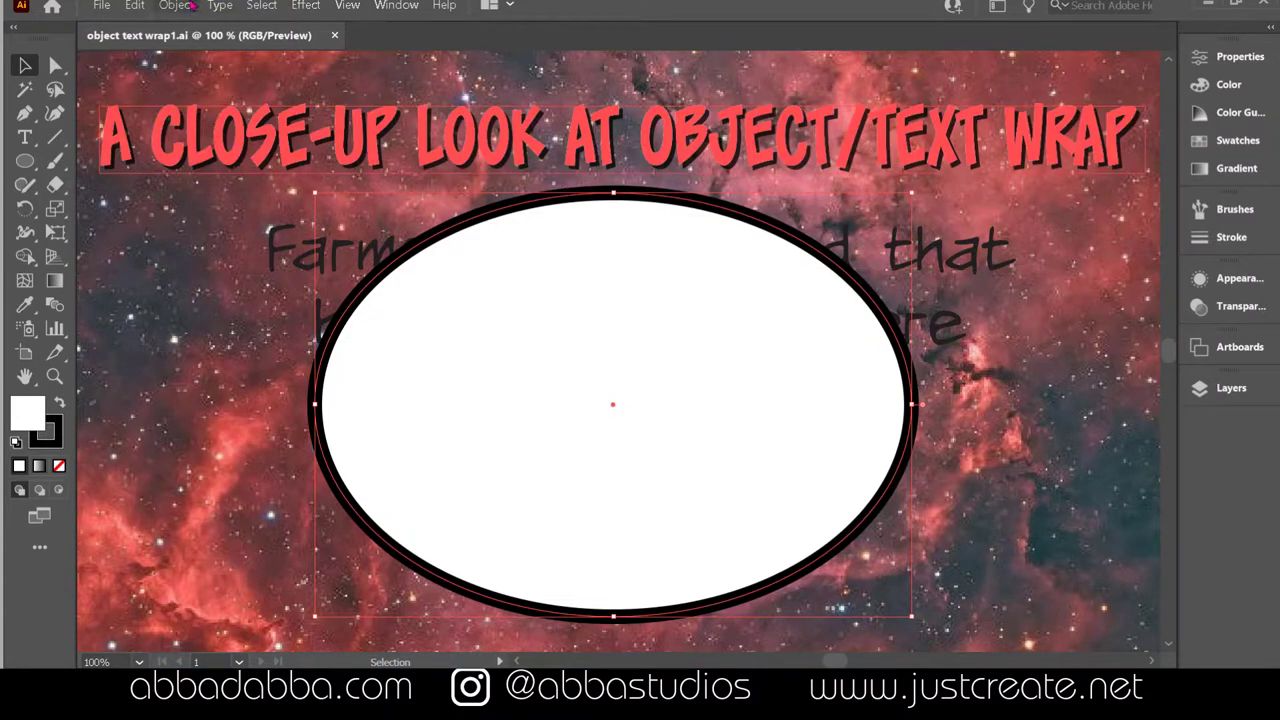
pyautogui.click(176, 5)
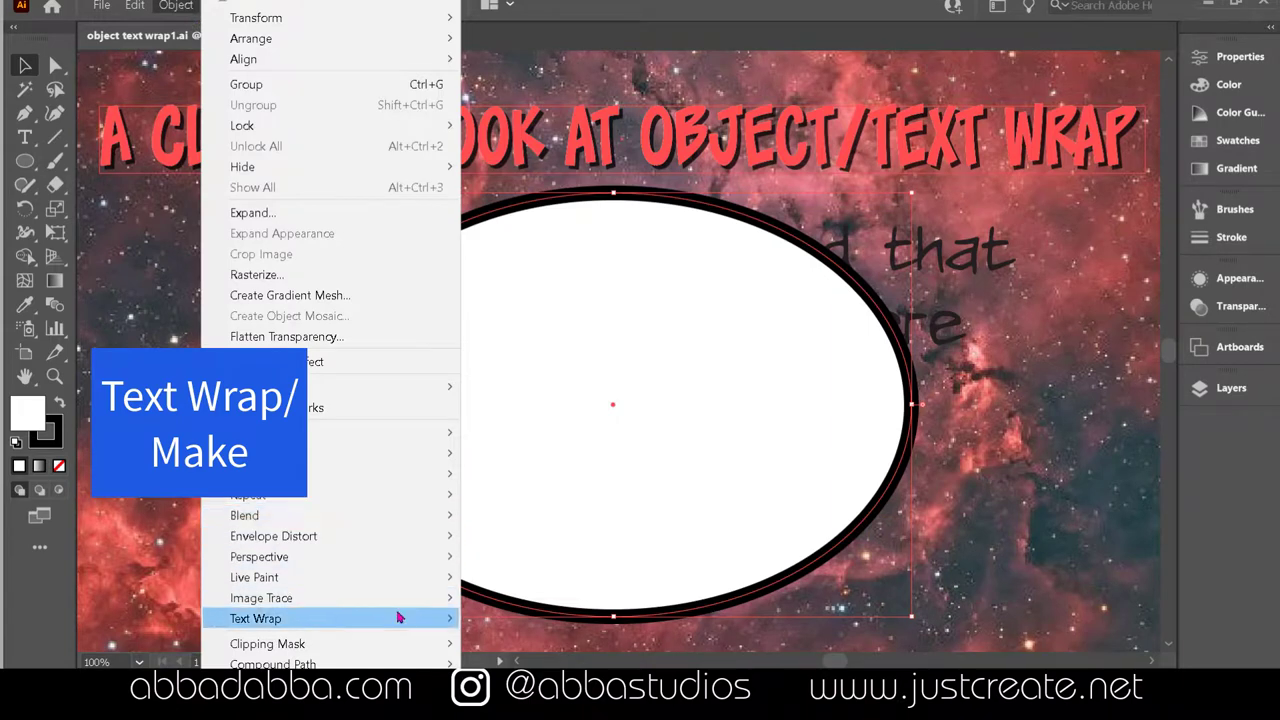
pyautogui.moveTo(397, 617)
pyautogui.click(497, 618)
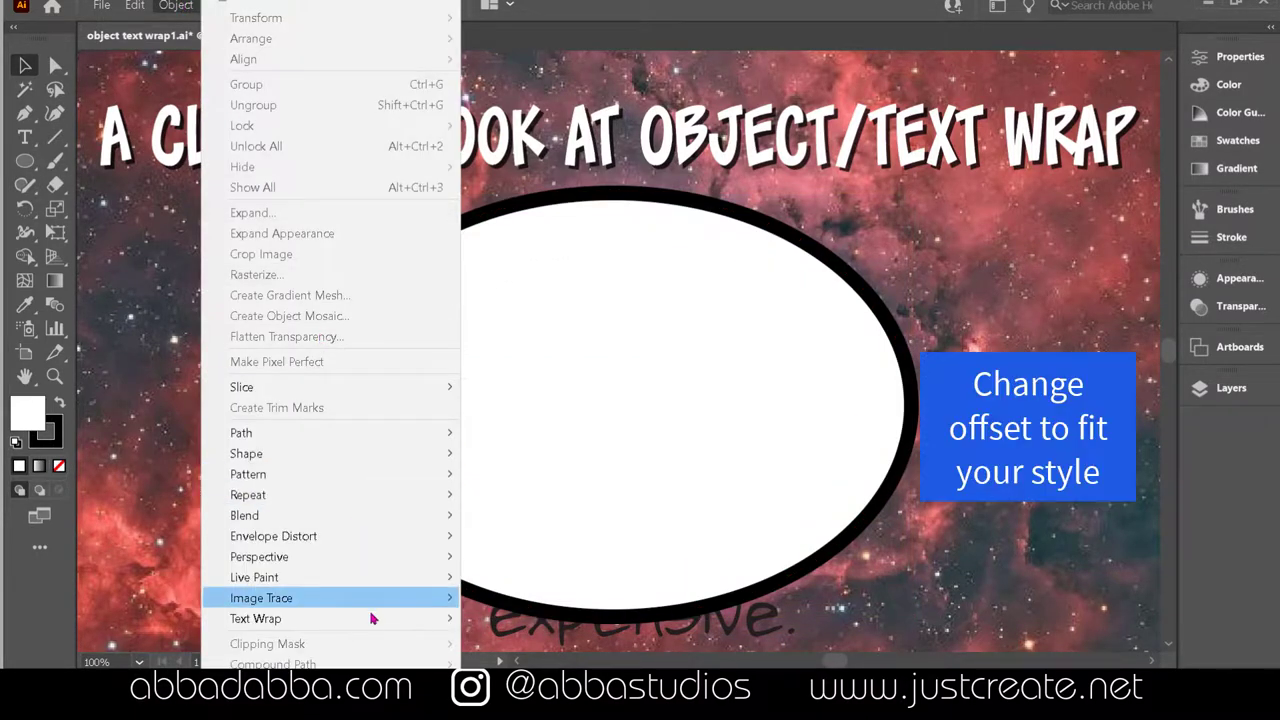
pyautogui.moveTo(370, 626)
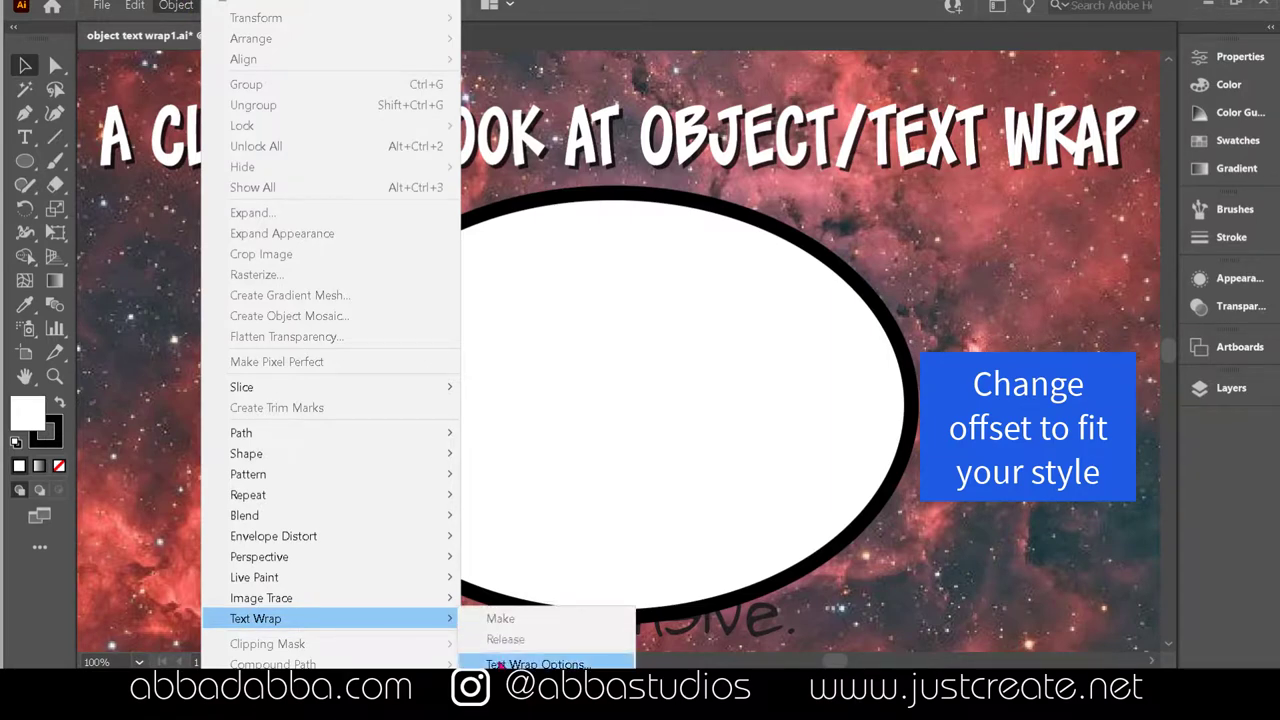
pyautogui.click(500, 664)
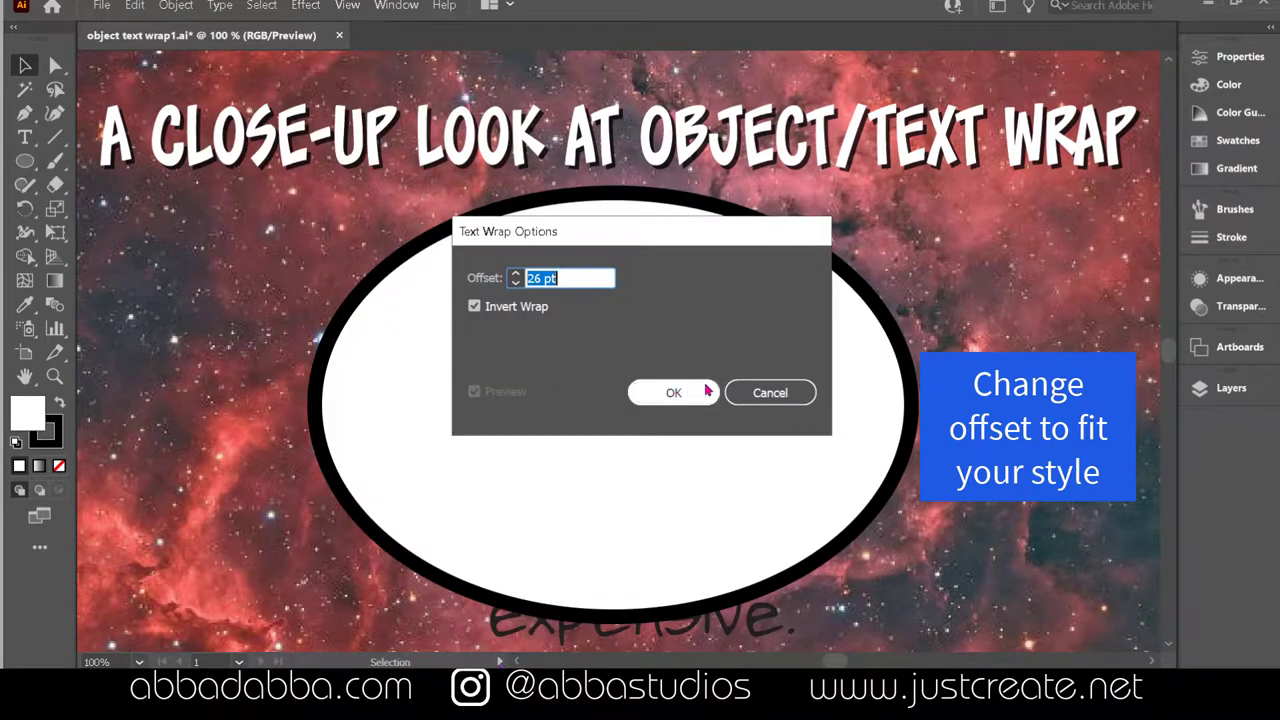
pyautogui.click(770, 393)
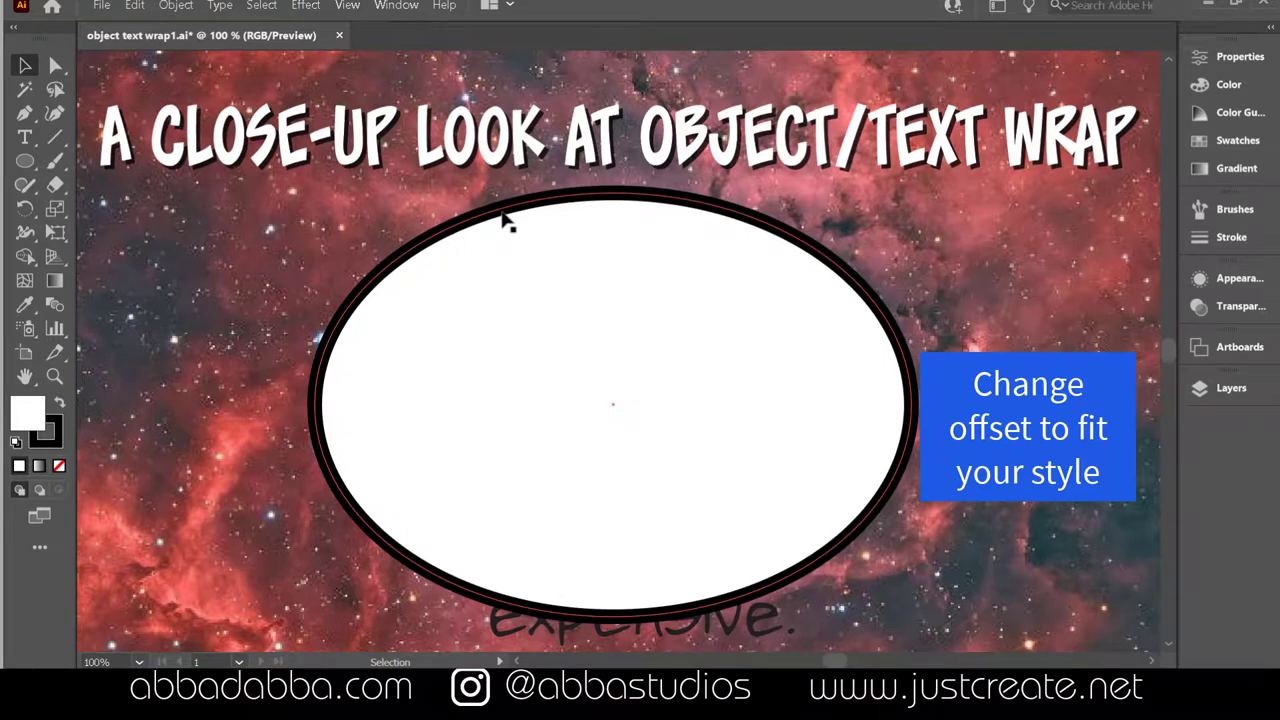
pyautogui.click(505, 220)
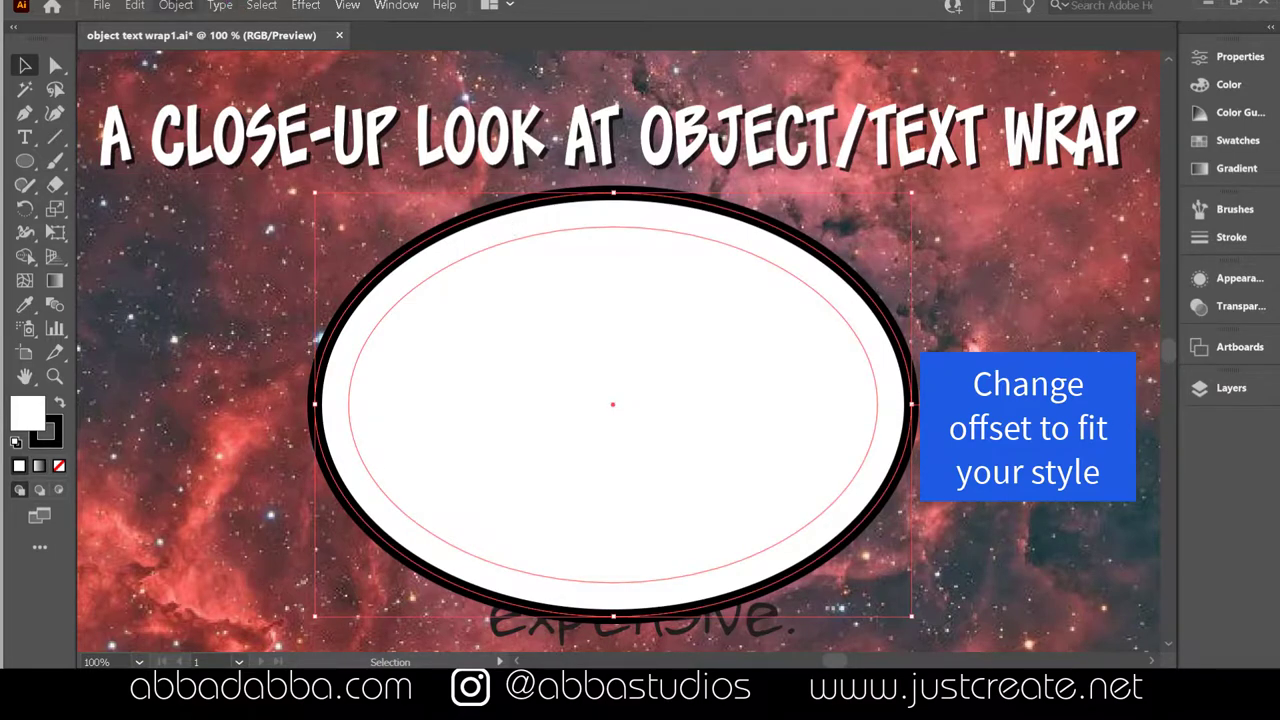
pyautogui.click(173, 5)
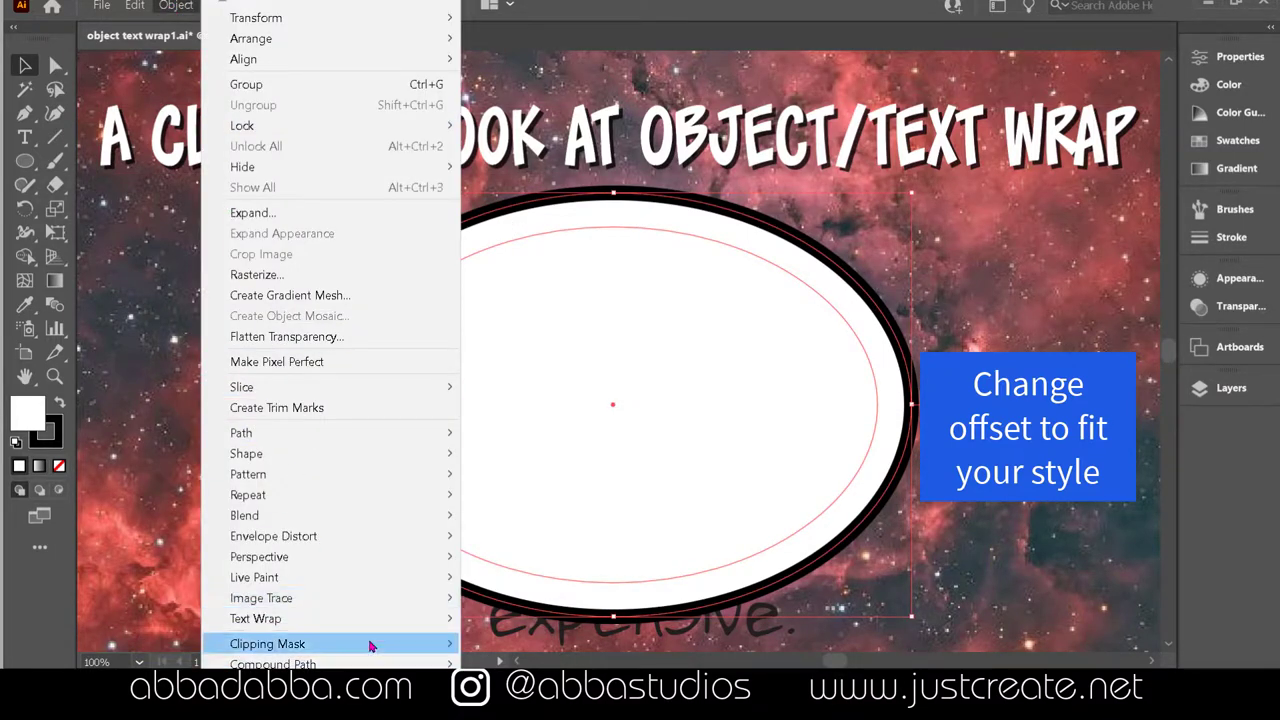
pyautogui.moveTo(369, 628)
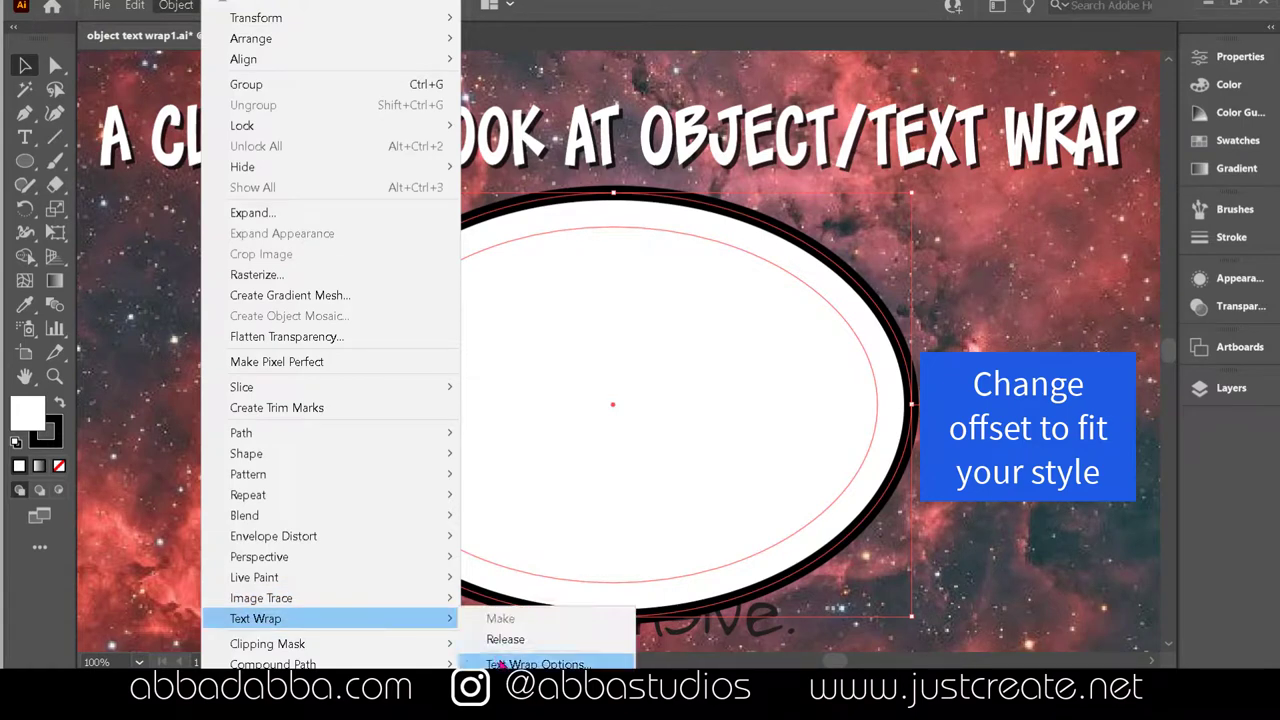
pyautogui.click(500, 662)
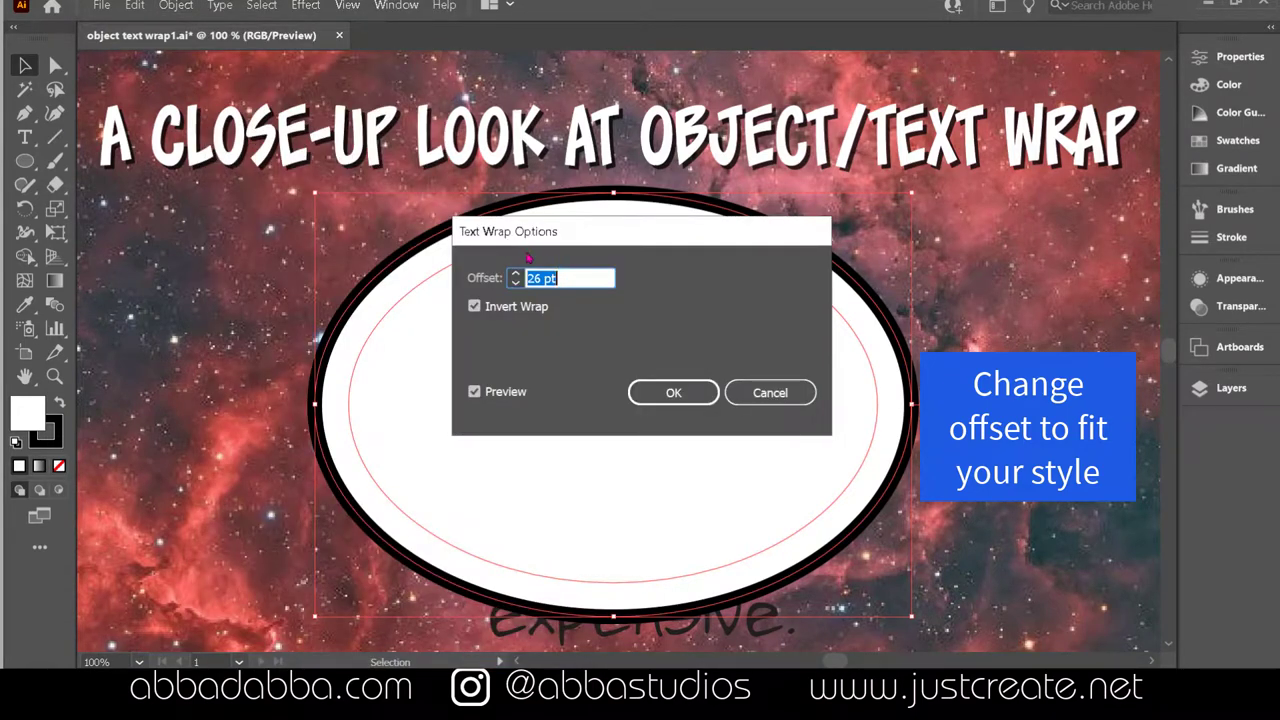
pyautogui.moveTo(536, 278); pyautogui.dragTo(493, 285)
pyautogui.write('3')
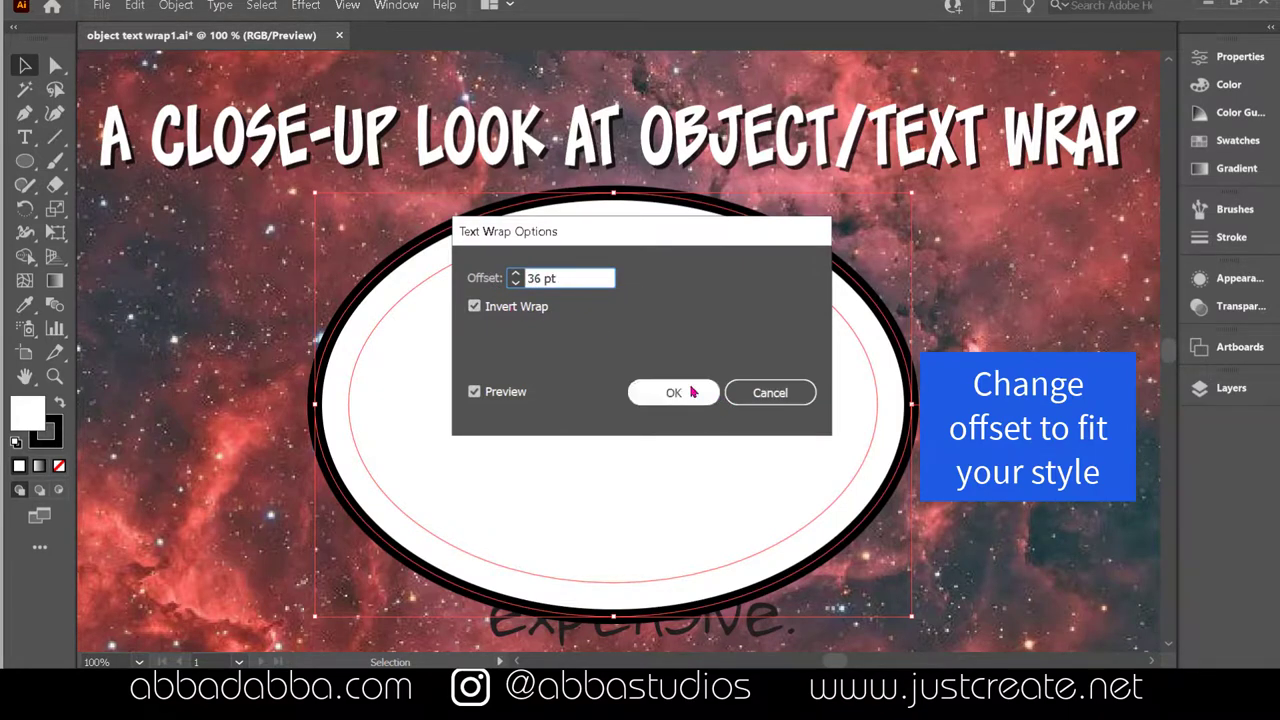
pyautogui.click(674, 392)
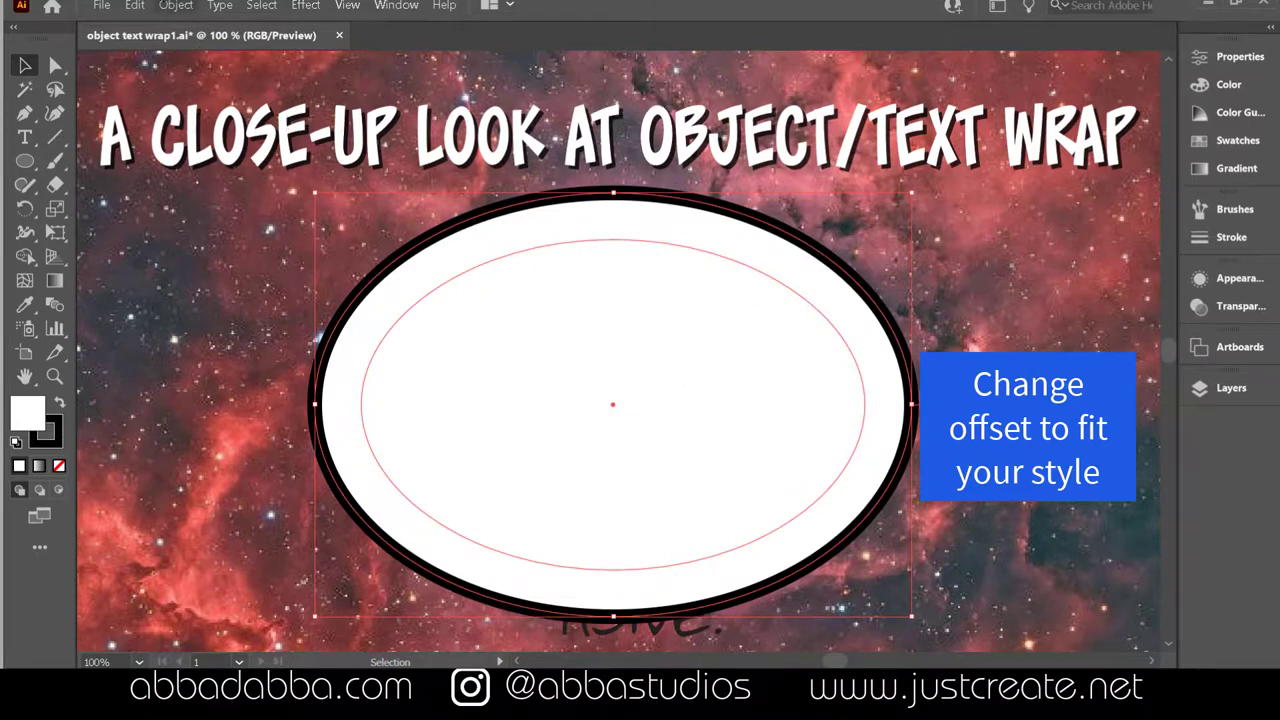
pyautogui.click(175, 5)
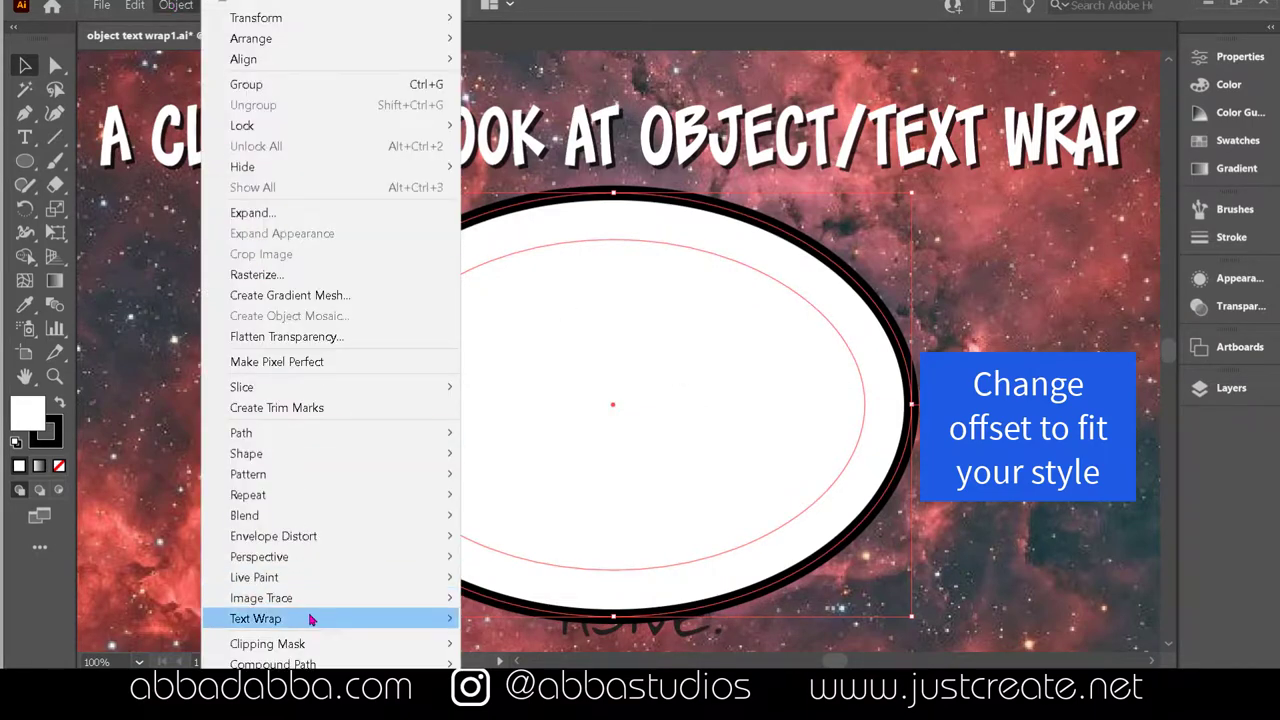
pyautogui.moveTo(310, 618)
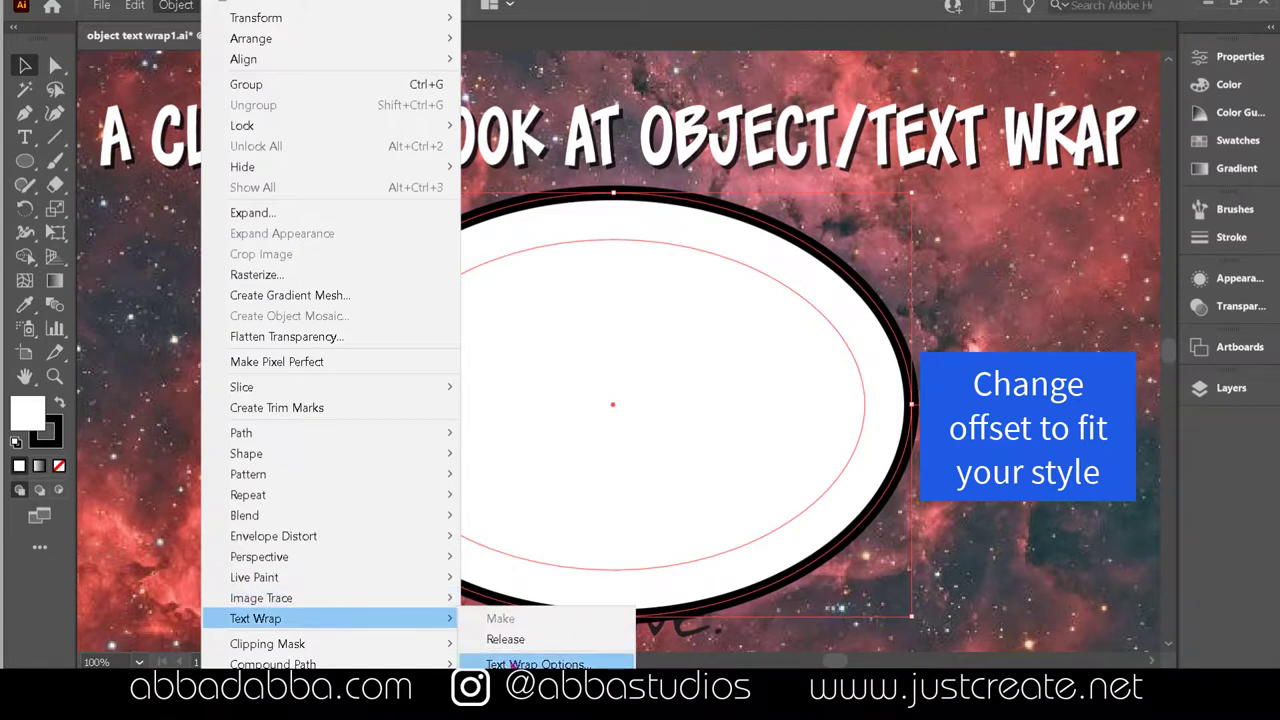
pyautogui.click(535, 663)
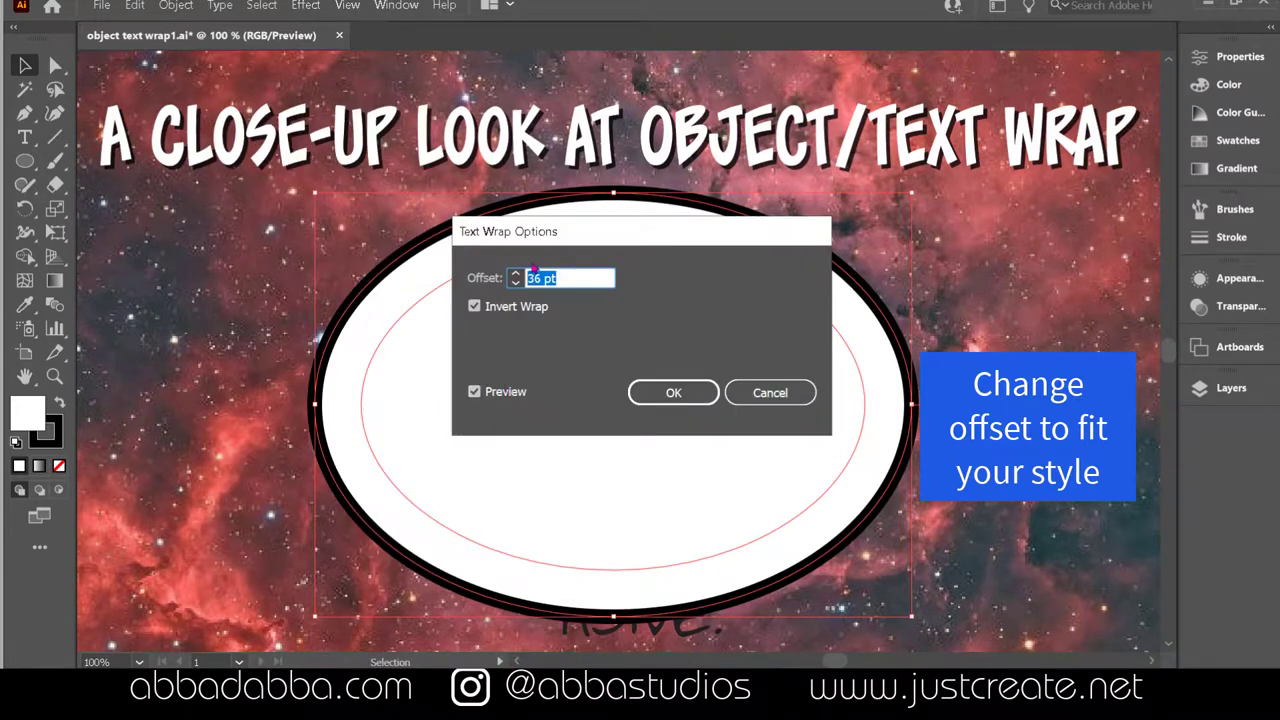
pyautogui.click(533, 279)
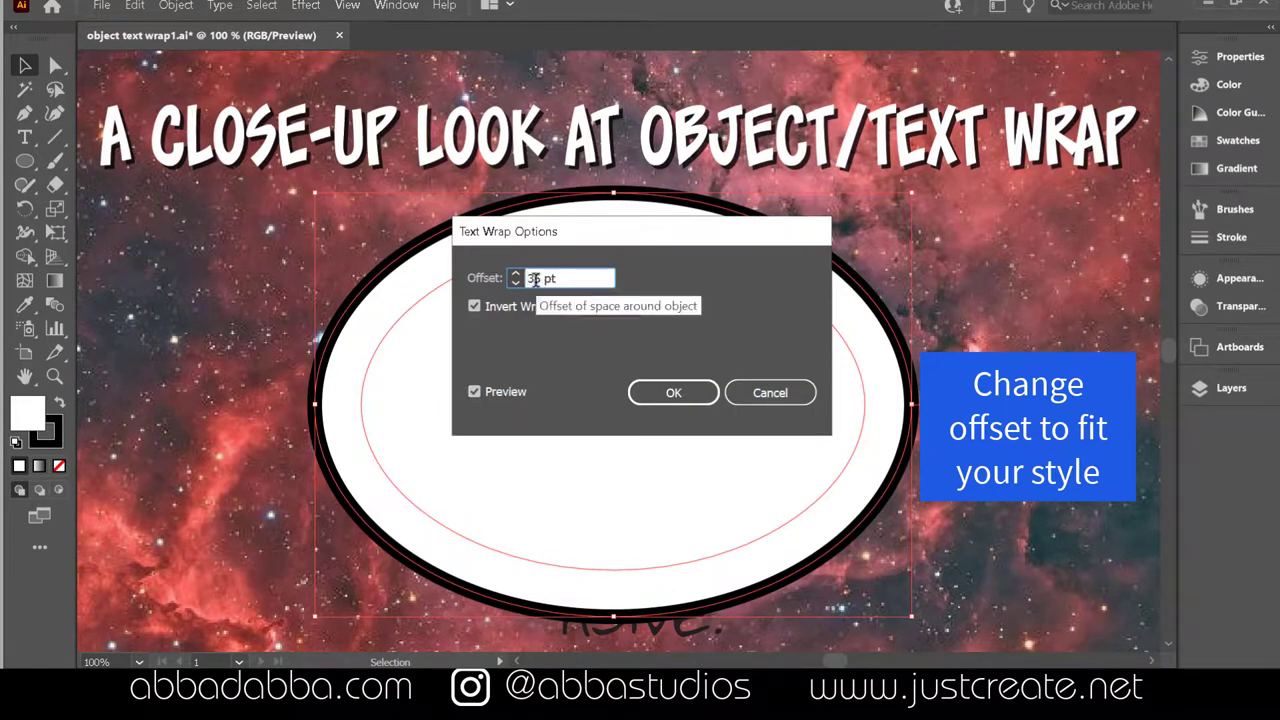
pyautogui.press('Delete')
pyautogui.press('Delete')
pyautogui.press('BackSpace')
pyautogui.write('25')
pyautogui.press('BackSpace')
pyautogui.write('4')
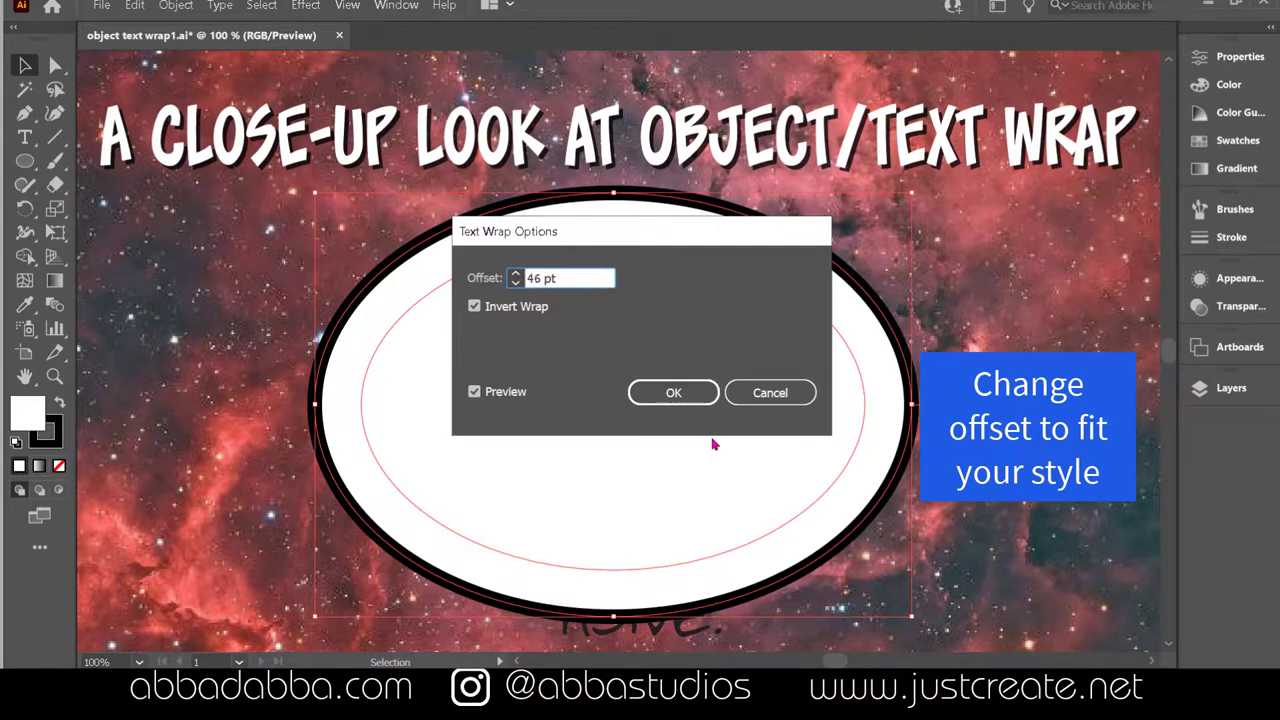
pyautogui.click(673, 392)
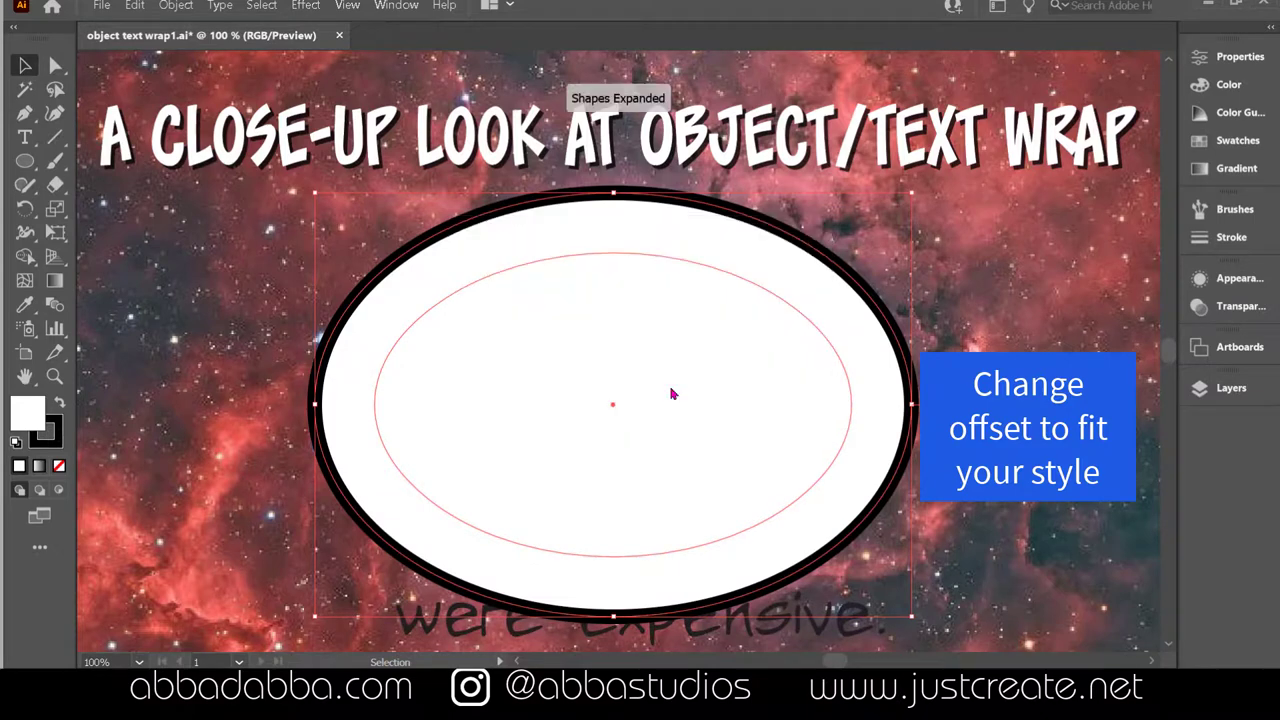
pyautogui.click(175, 5)
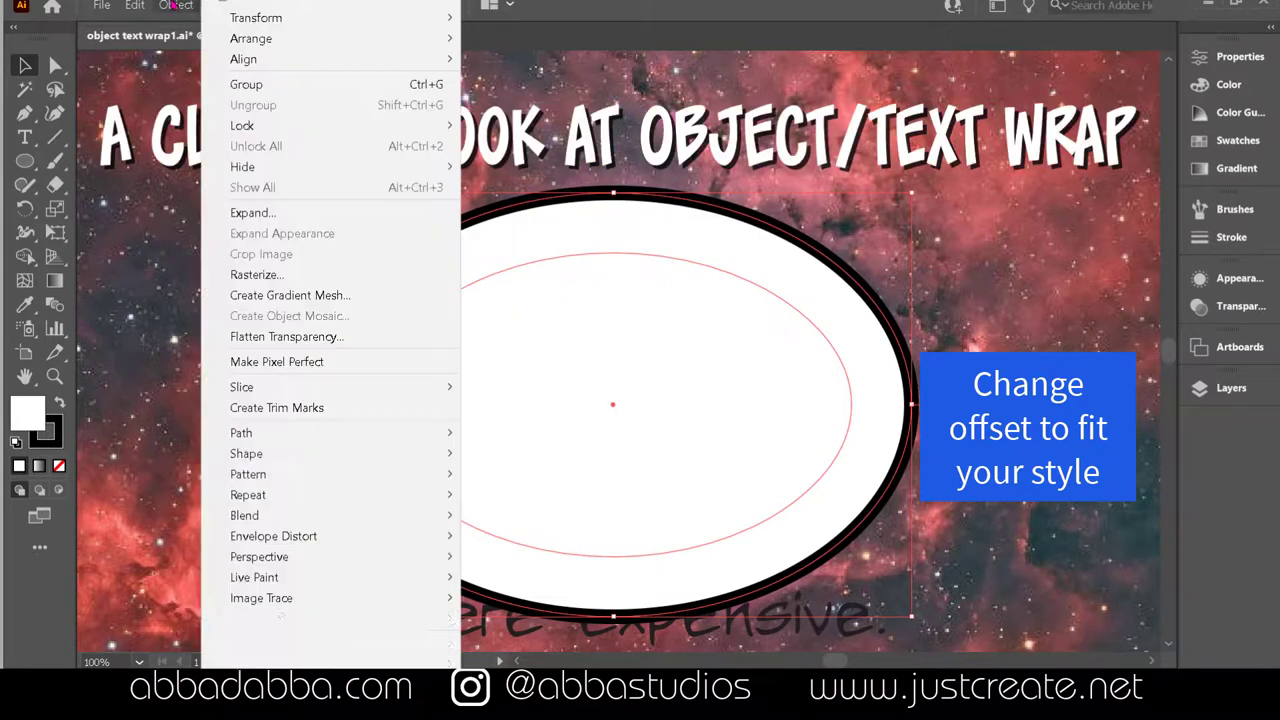
pyautogui.moveTo(300, 618)
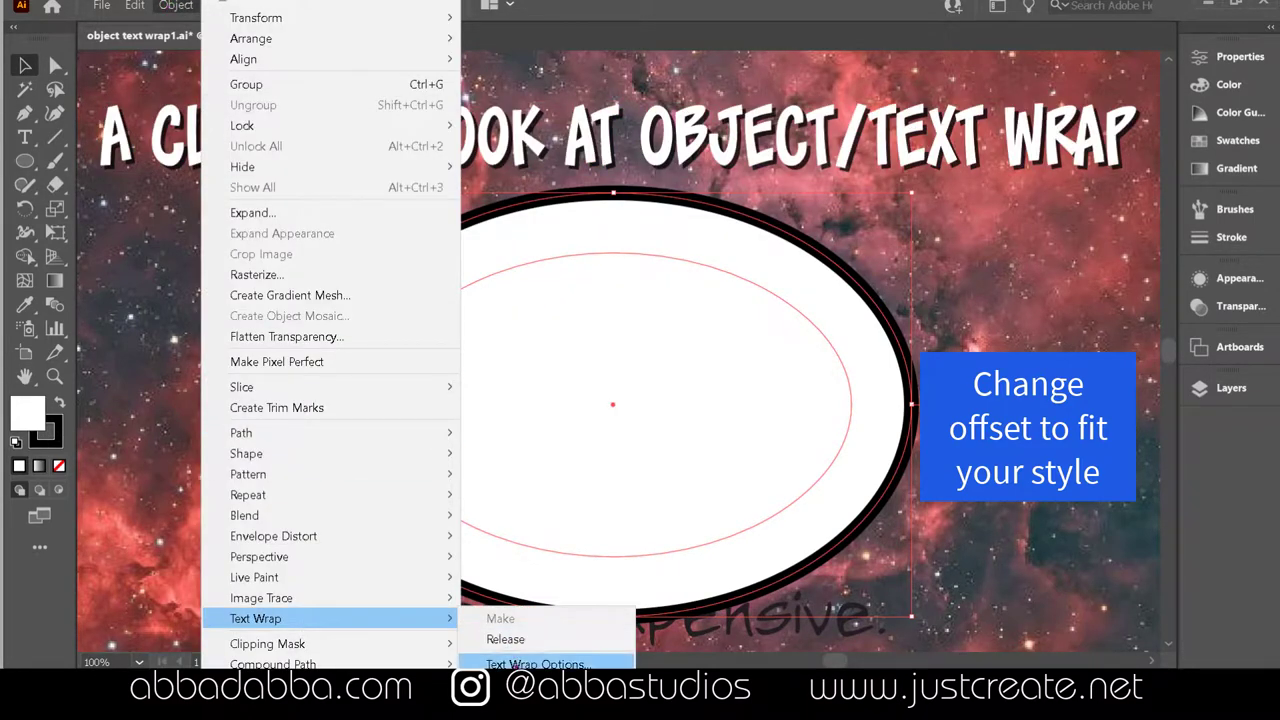
pyautogui.click(520, 660)
pyautogui.hotkey('shift', 'Down')
pyautogui.hotkey('shift', 'Down')
pyautogui.hotkey('shift', 'Down')
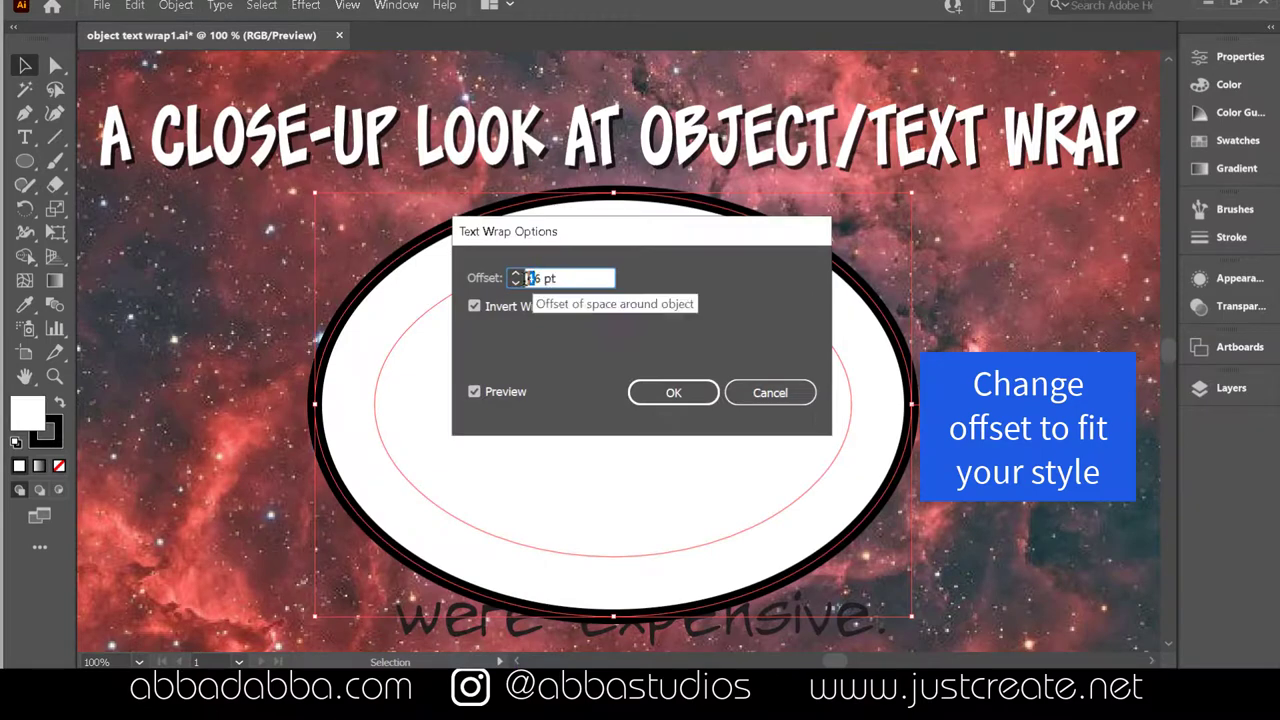
pyautogui.click(678, 393)
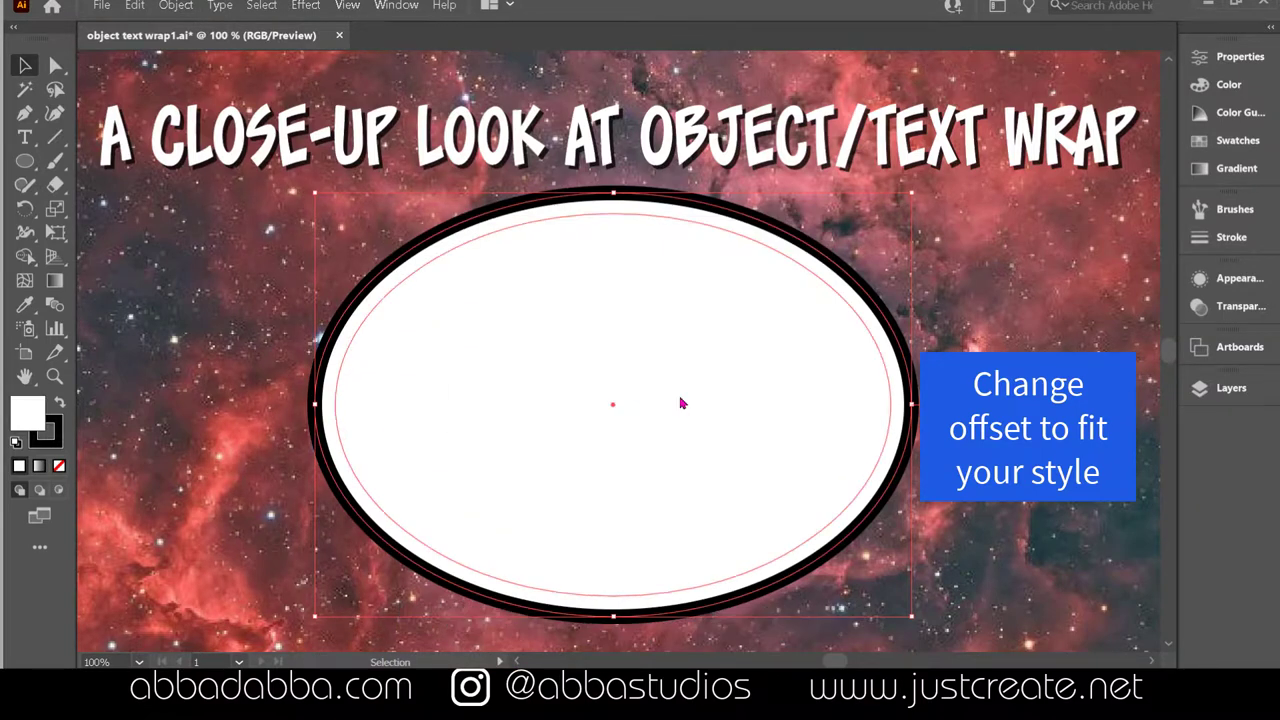
pyautogui.click(175, 6)
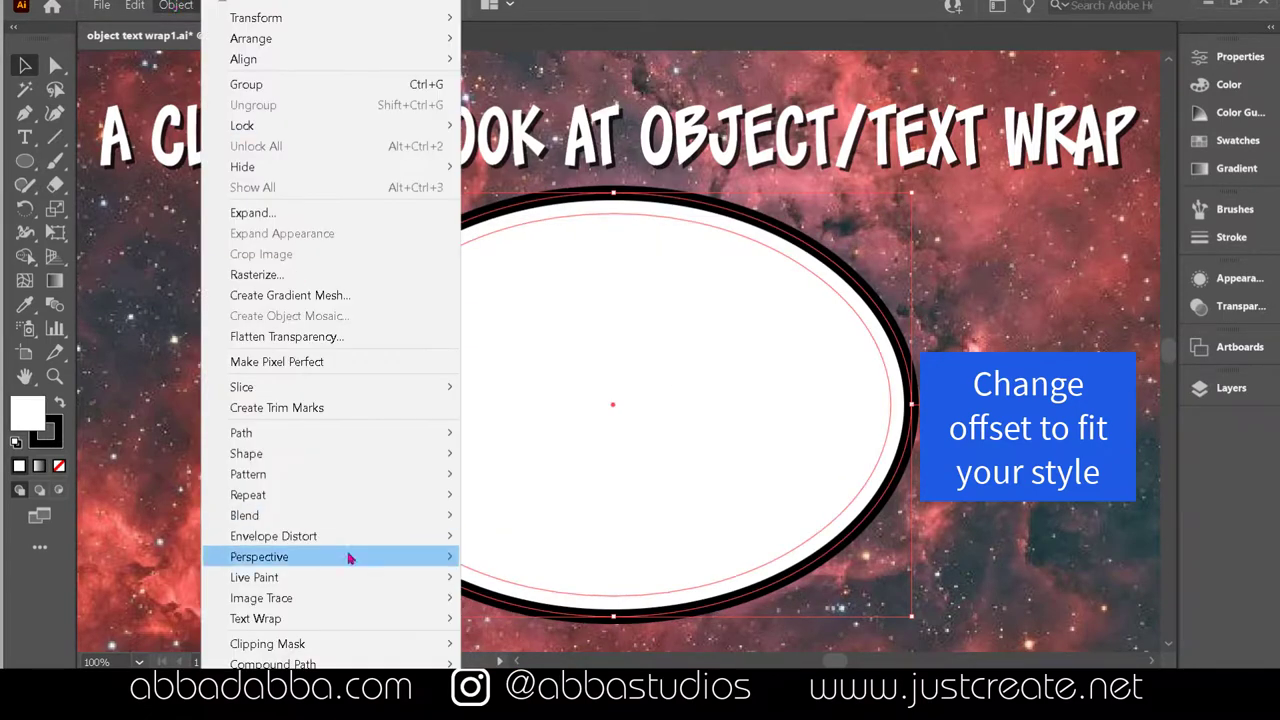
pyautogui.moveTo(371, 614)
pyautogui.click(522, 664)
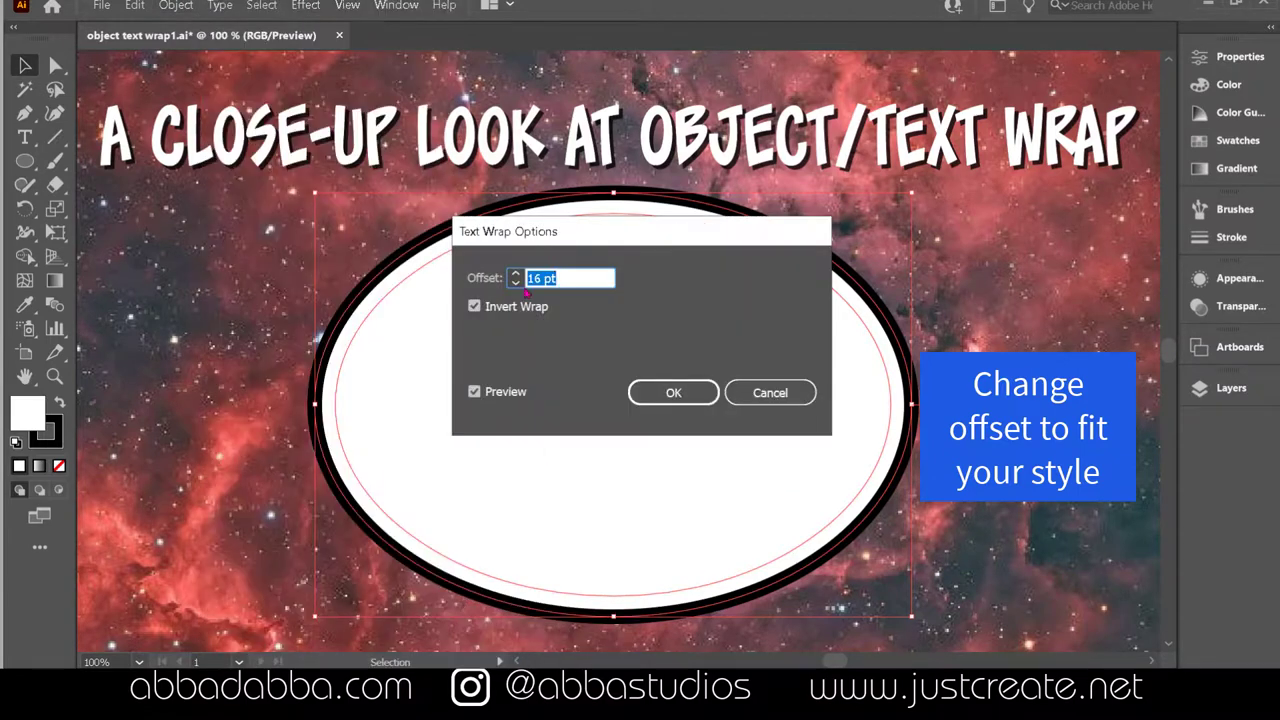
pyautogui.click(533, 278)
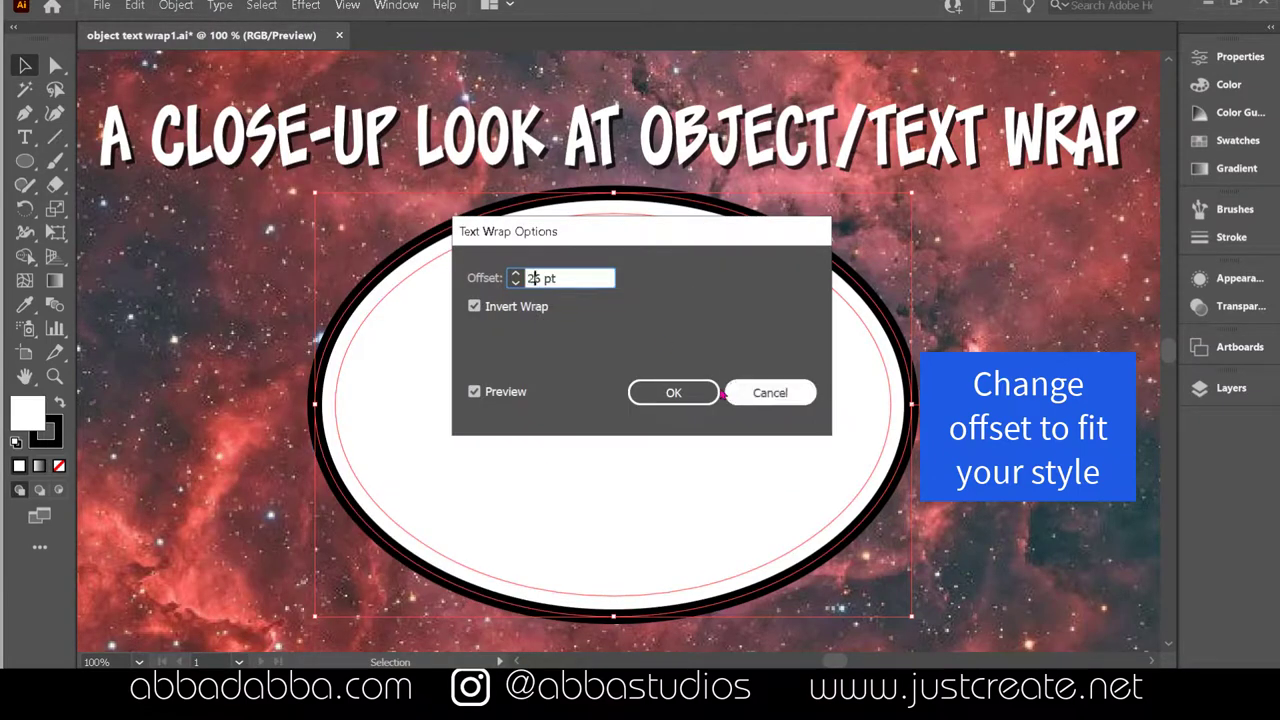
pyautogui.click(674, 392)
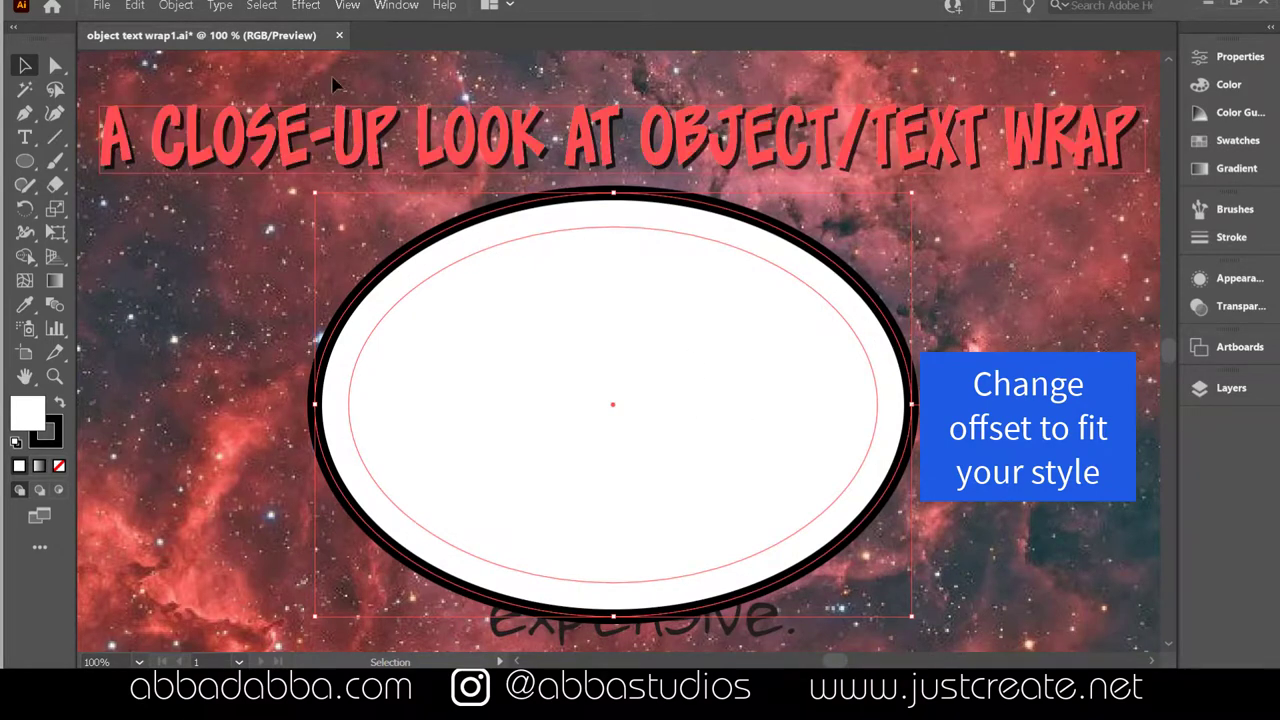
# - In Outline view, adjust the left and right edges of the paragraph's text area
pyautogui.click(347, 6)
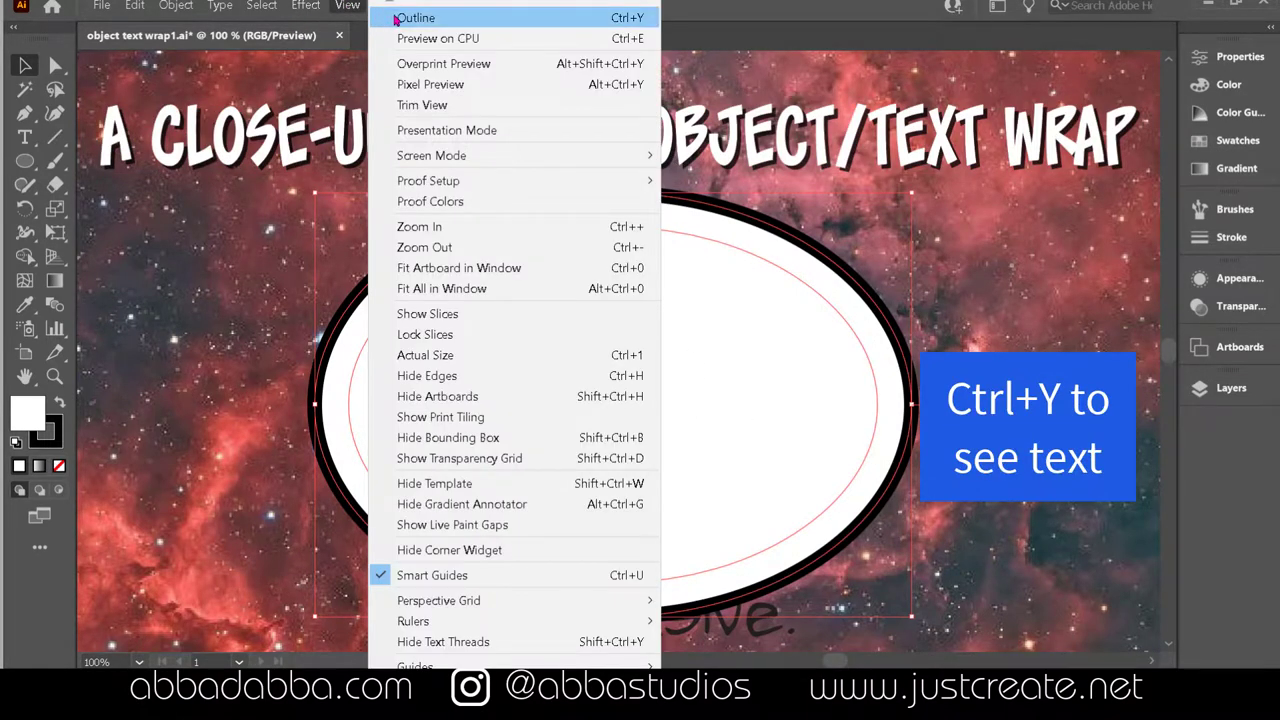
pyautogui.click(405, 20)
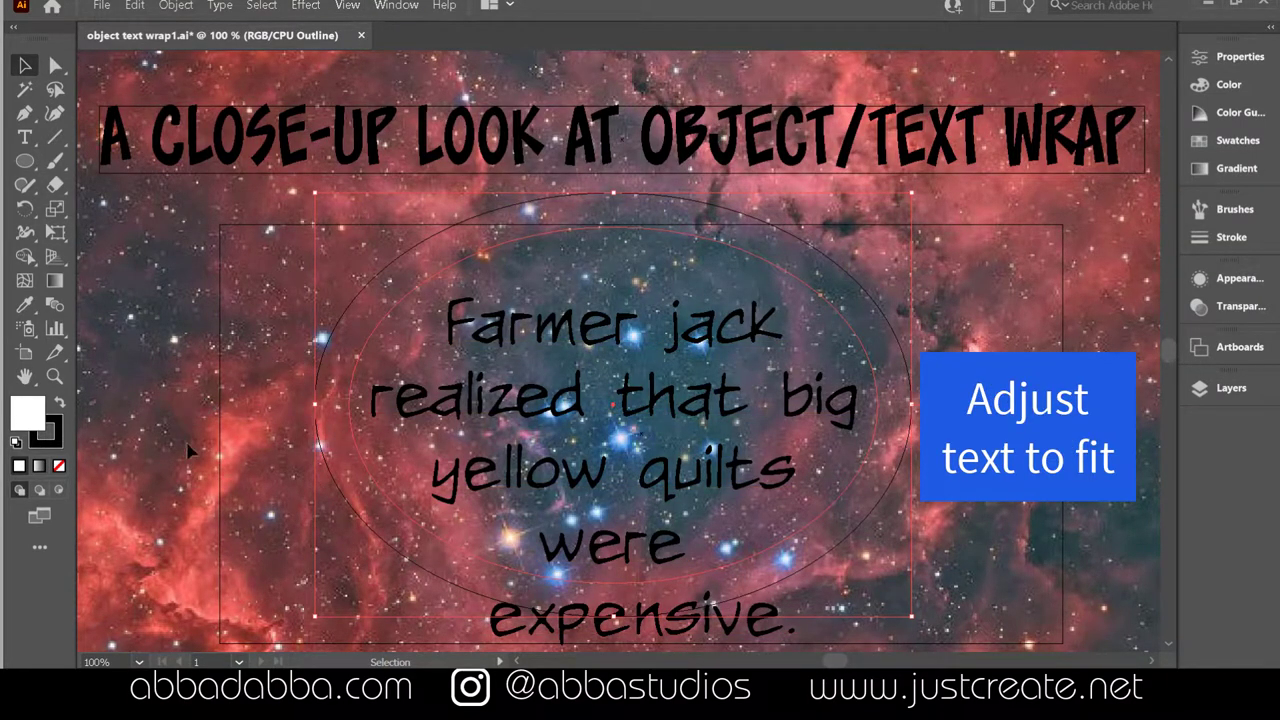
pyautogui.click(222, 443)
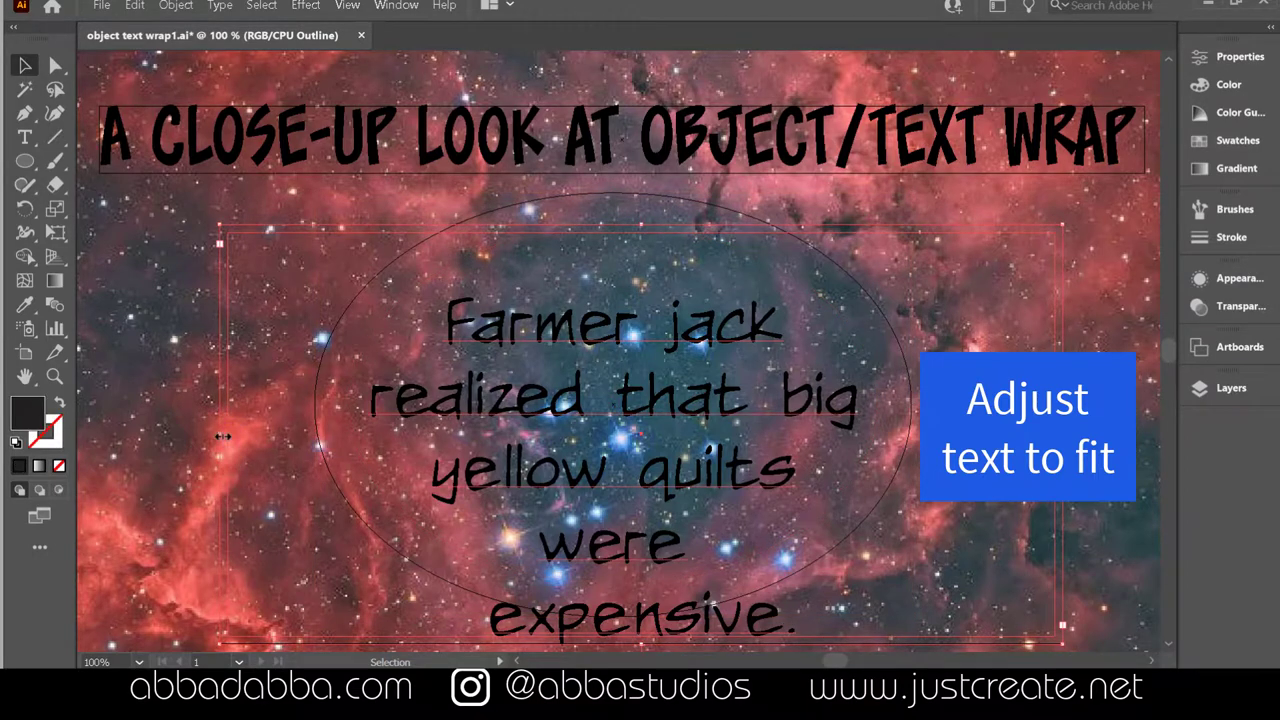
pyautogui.moveTo(222, 443); pyautogui.dragTo(318, 443)
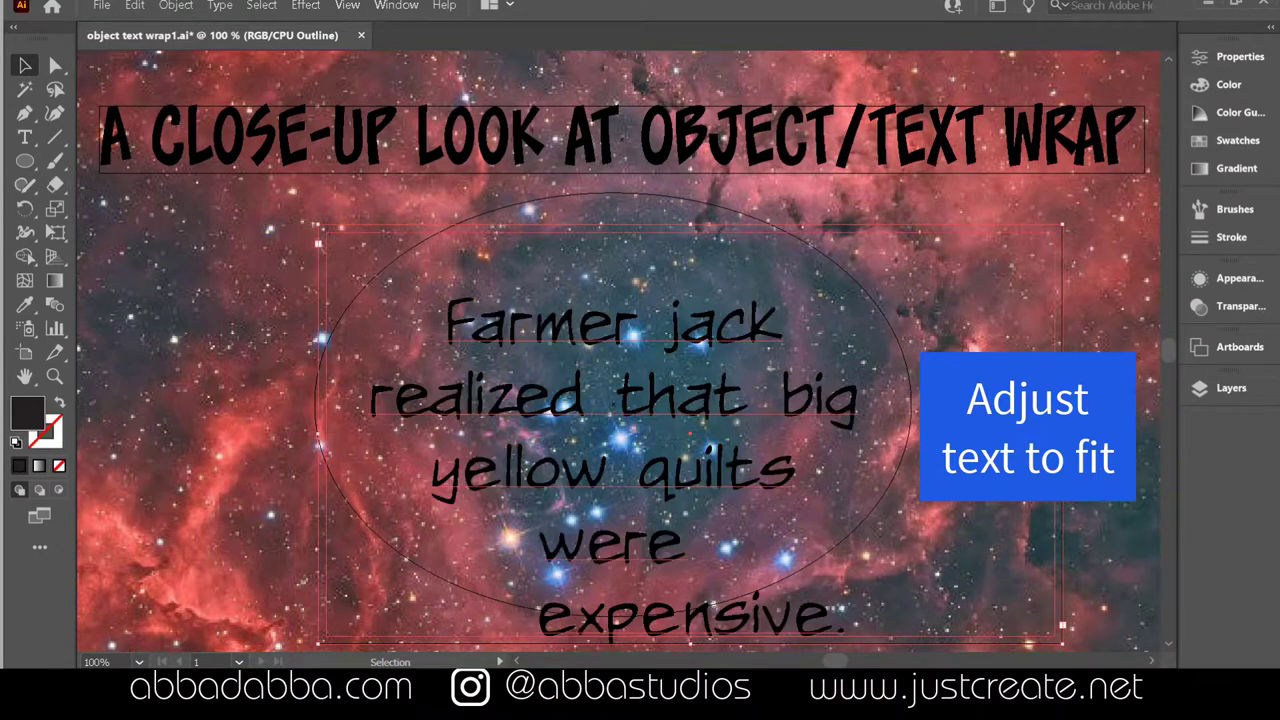
pyautogui.moveTo(1062, 432); pyautogui.dragTo(908, 440)
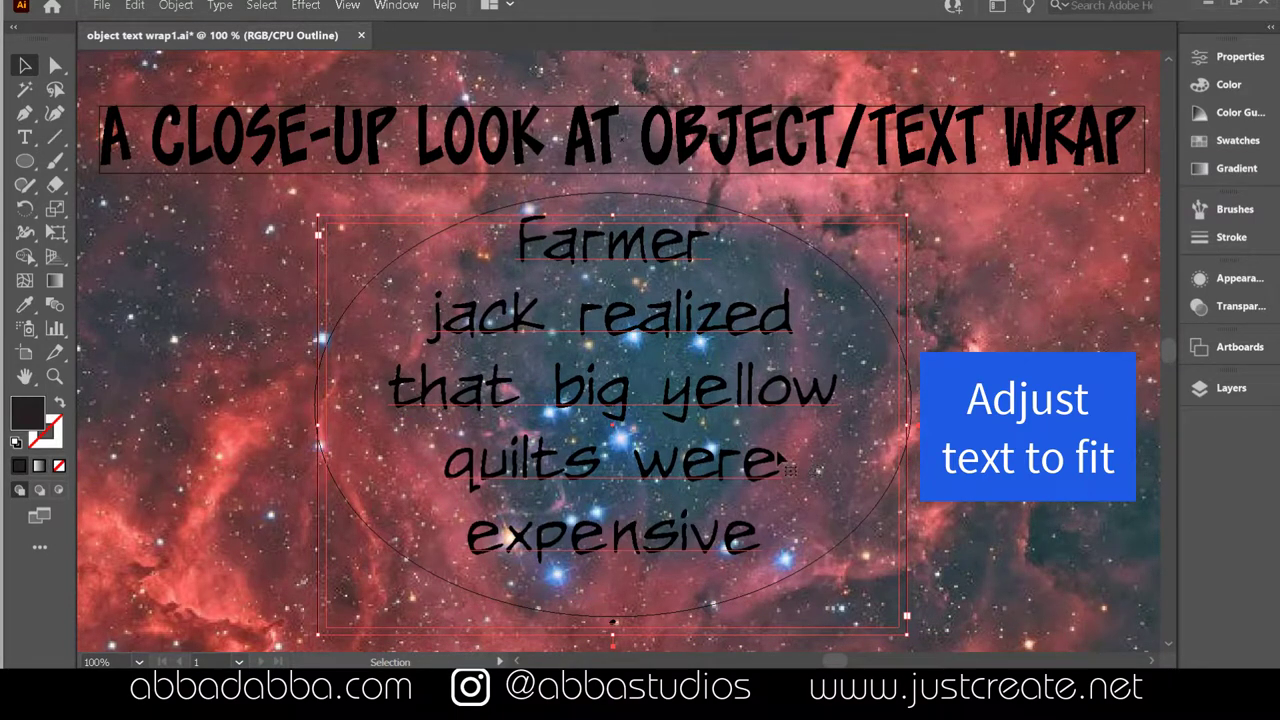
pyautogui.moveTo(322, 424); pyautogui.dragTo(282, 424)
pyautogui.moveTo(908, 428); pyautogui.dragTo(935, 428)
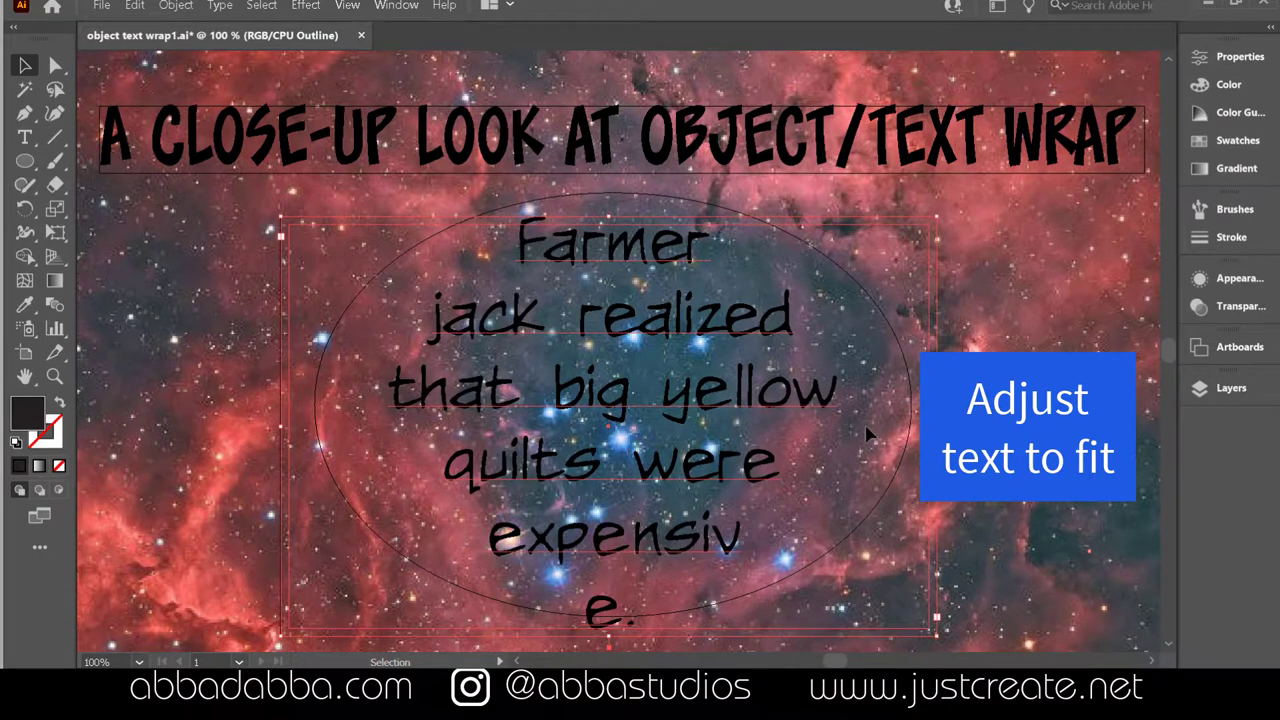
# - Stretch the wrap ellipse down and right to fit the last line, then return to Preview
pyautogui.click(700, 203)
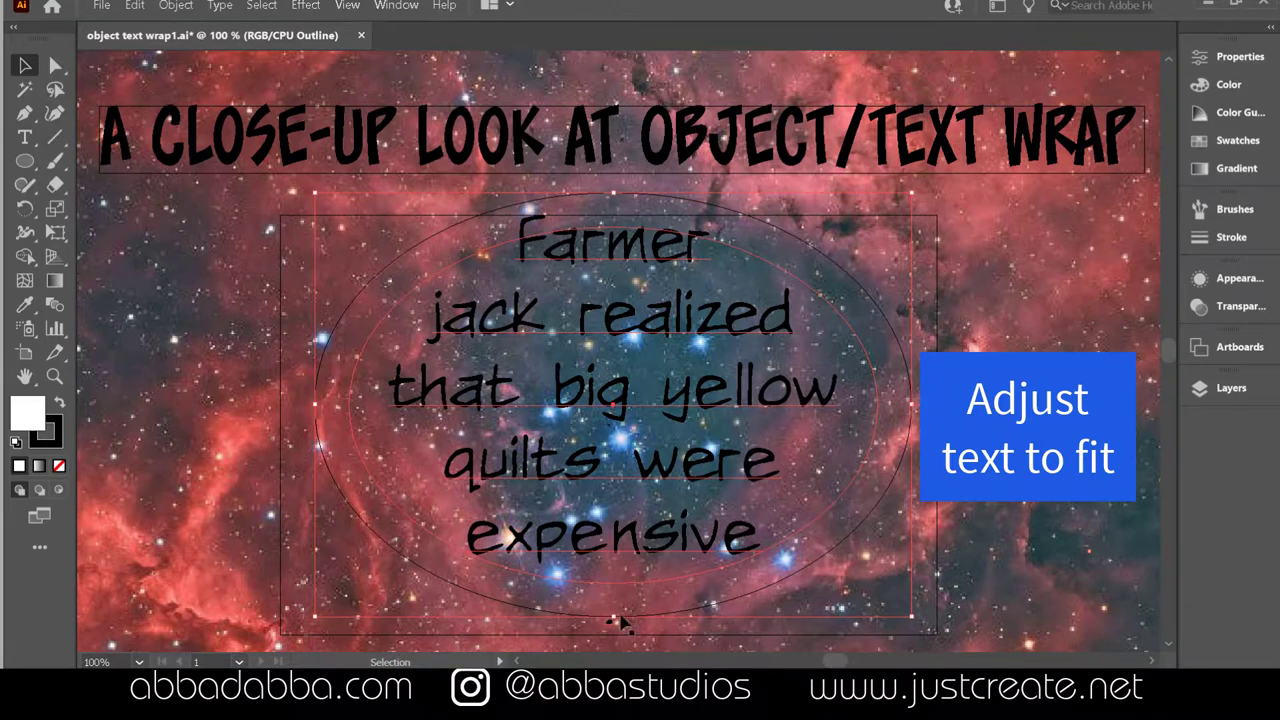
pyautogui.moveTo(612, 616); pyautogui.dragTo(612, 631)
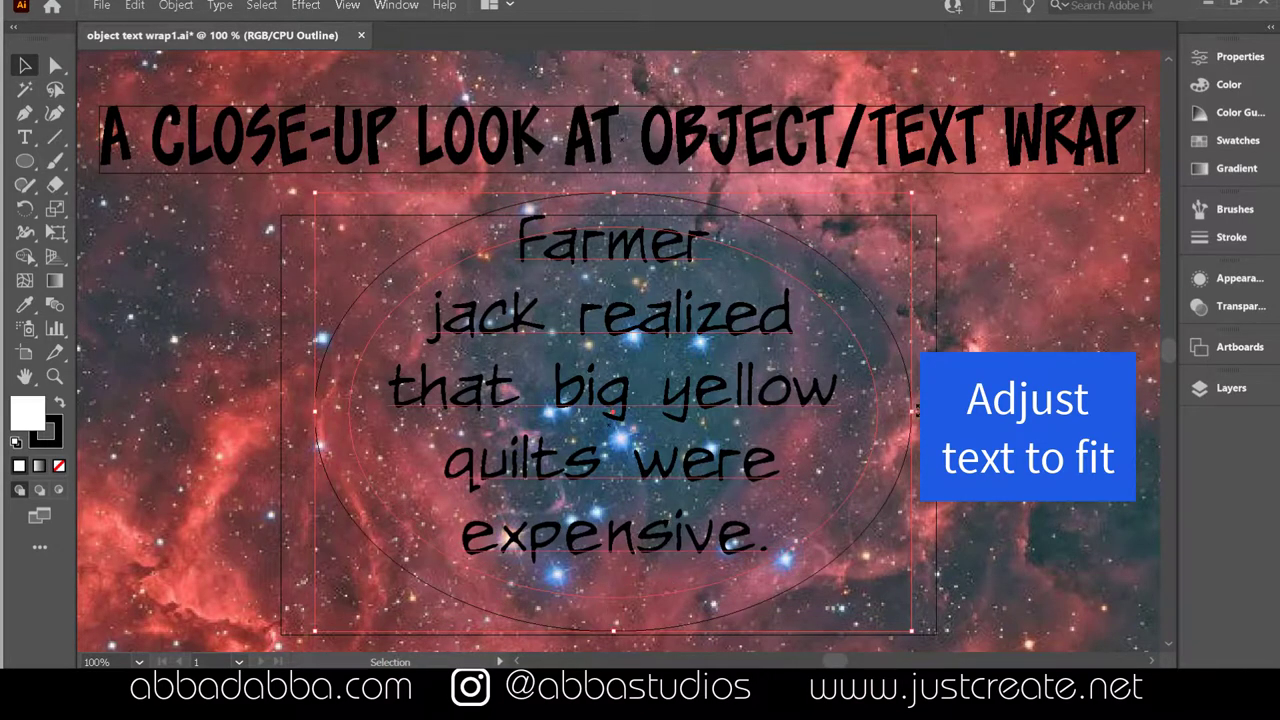
pyautogui.moveTo(910, 410); pyautogui.dragTo(920, 410)
pyautogui.click(700, 422)
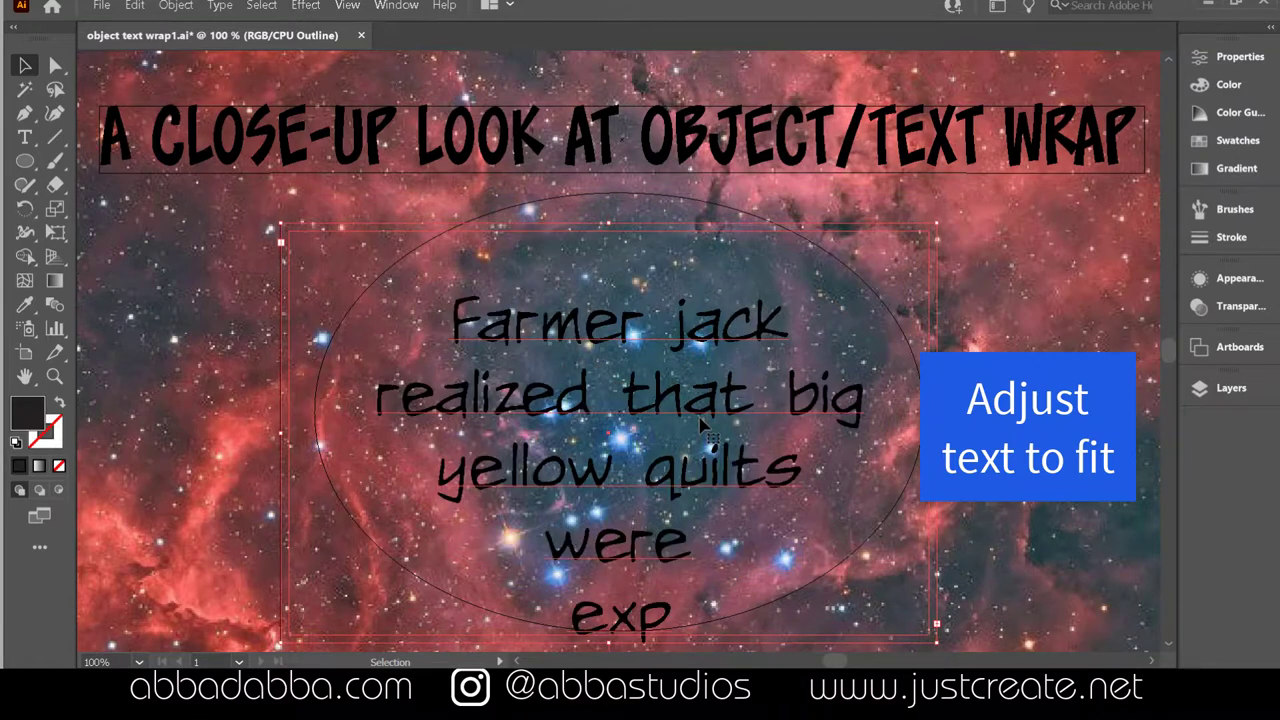
pyautogui.click(738, 205)
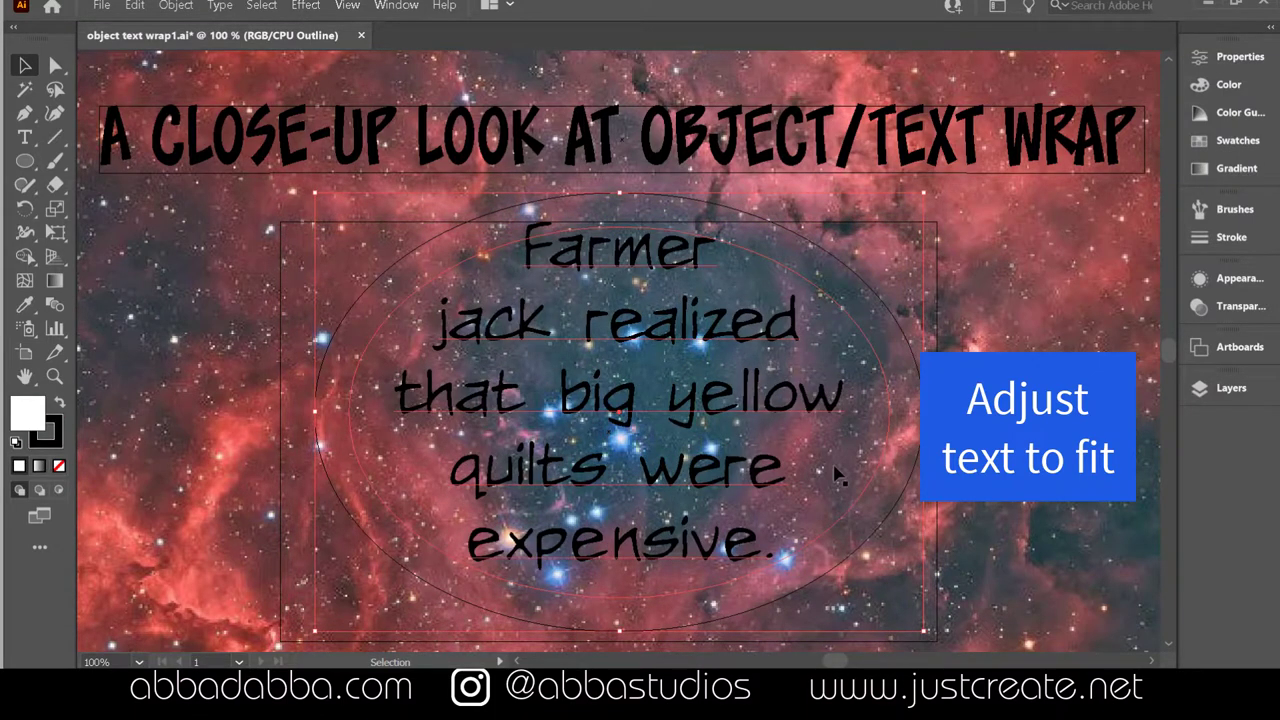
pyautogui.click(992, 430)
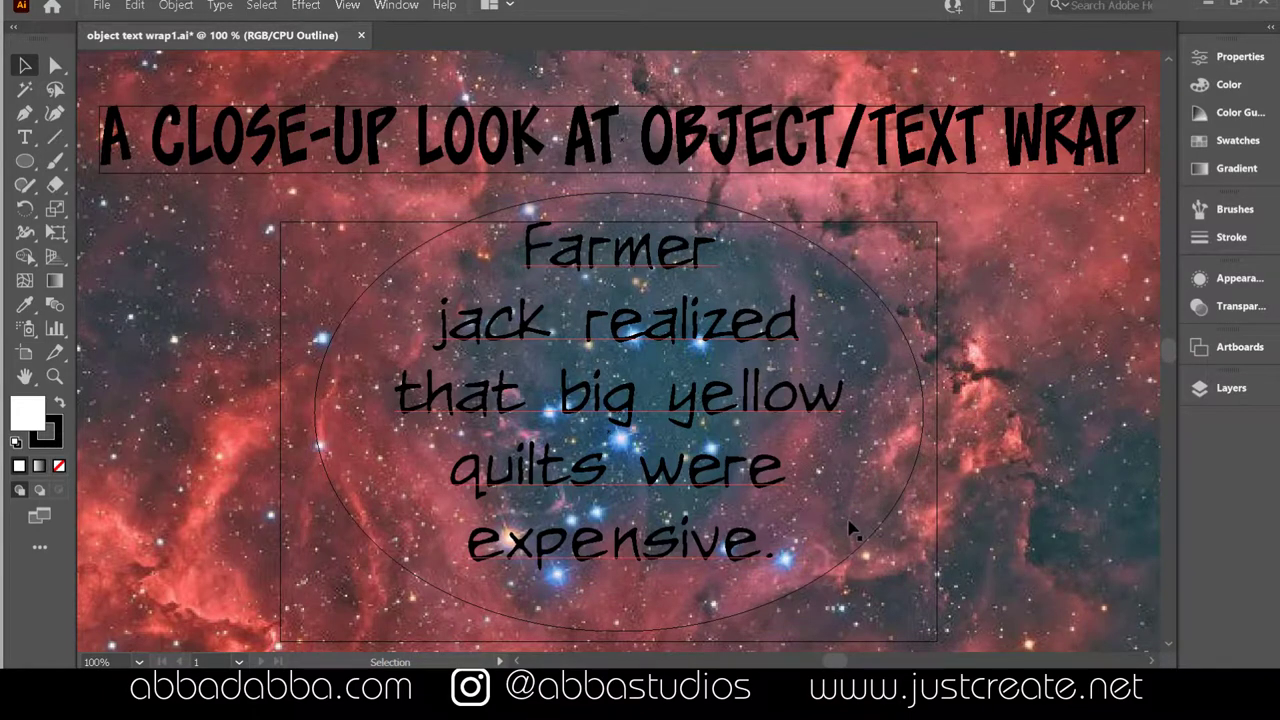
pyautogui.press('a')
pyautogui.hotkey('ctrl', 'y')
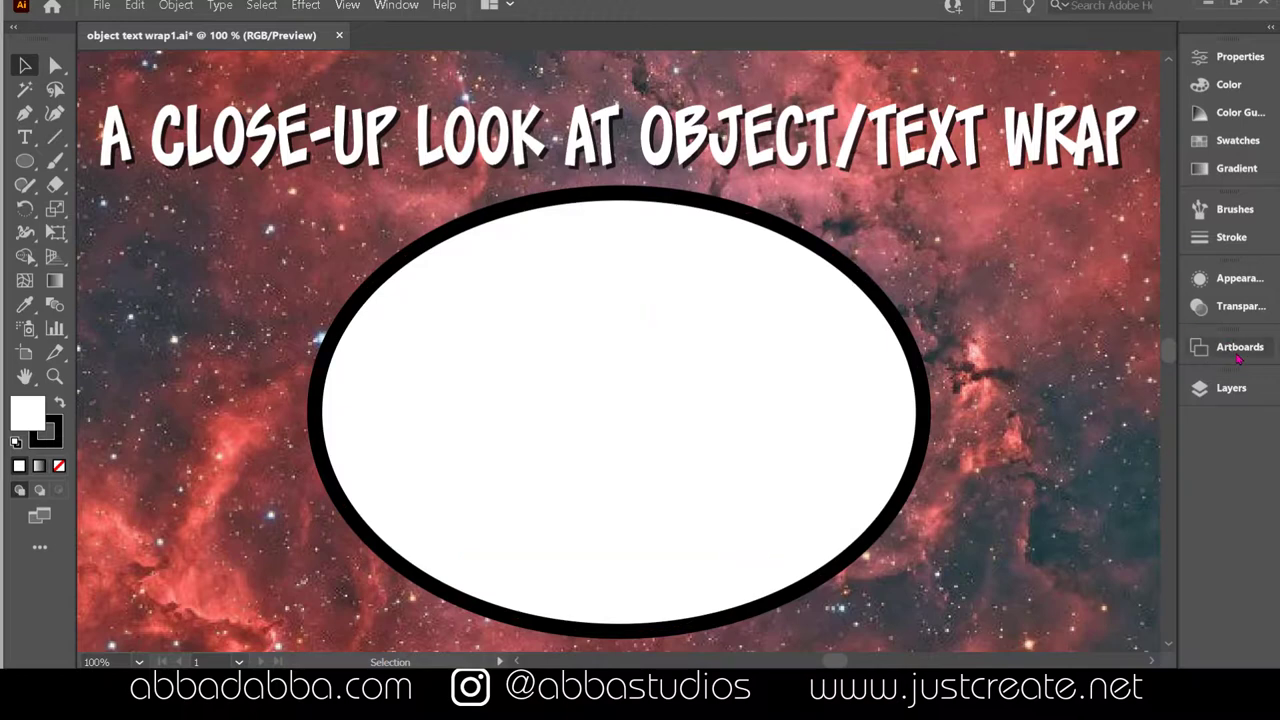
# - Duplicate the balloons layer from the Layers panel menu and rename the copy 'text'
pyautogui.click(1215, 388)
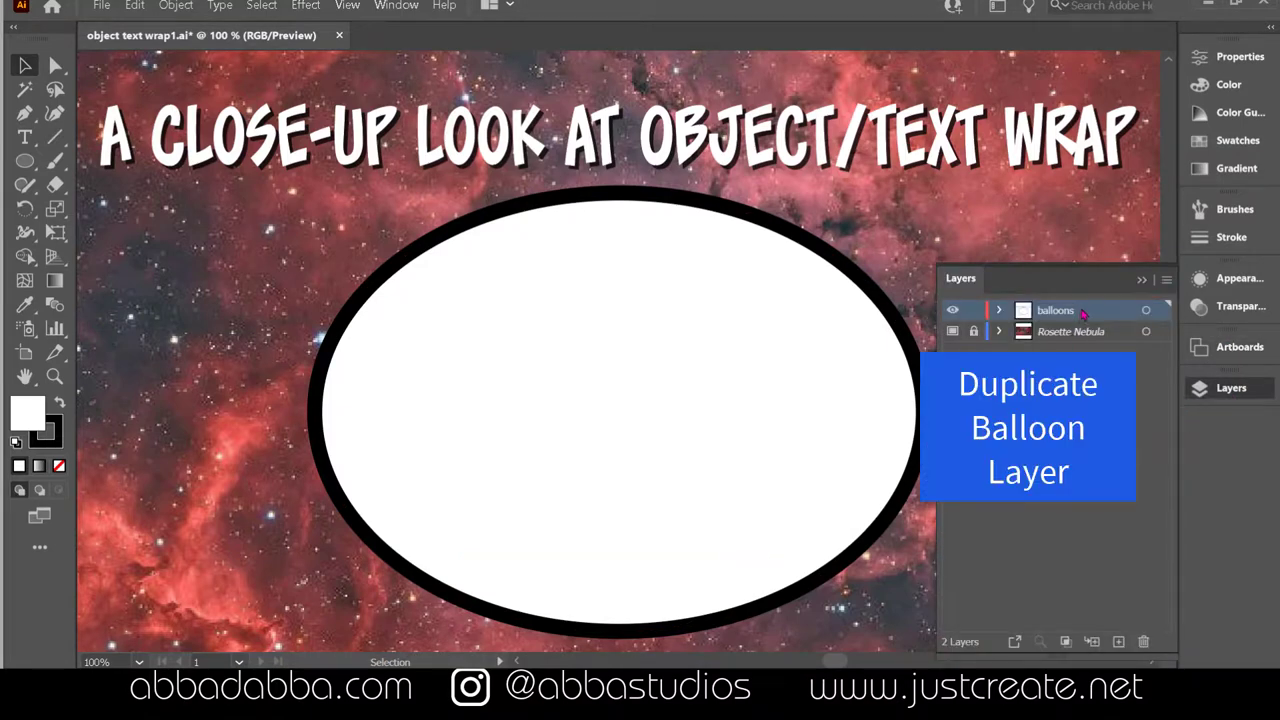
pyautogui.click(1166, 281)
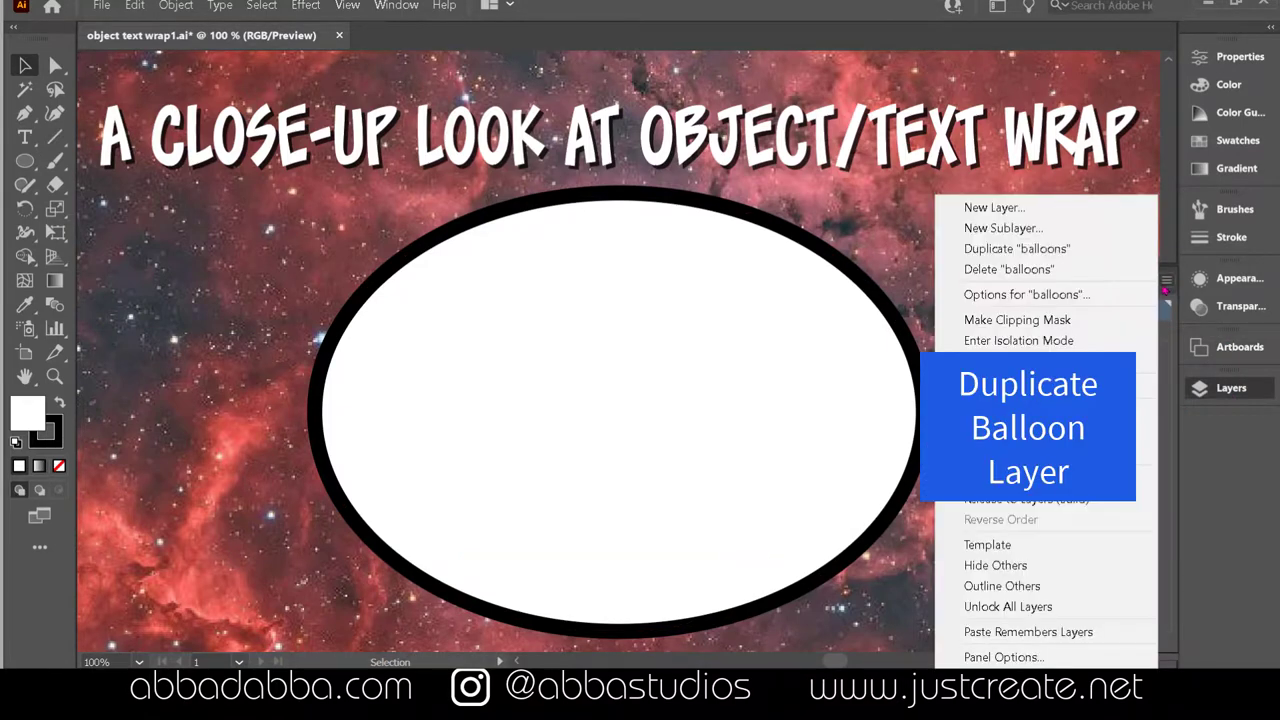
pyautogui.click(1010, 249)
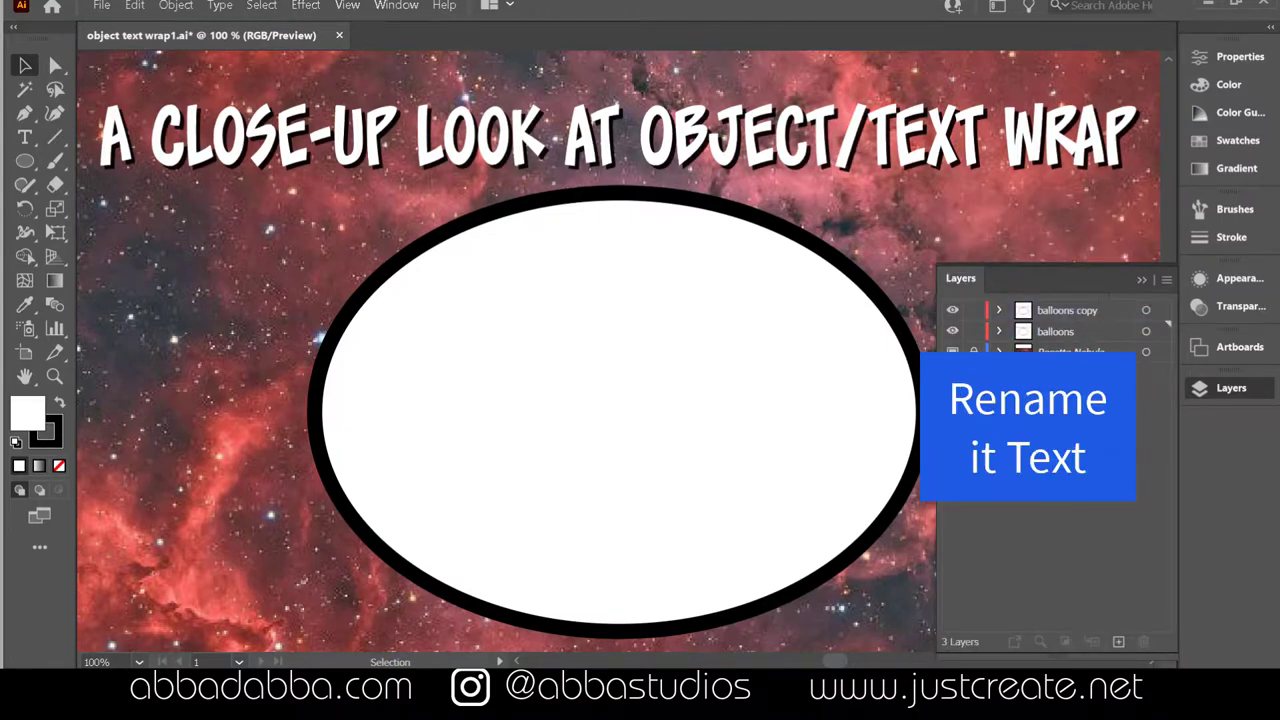
pyautogui.doubleClick(1078, 311)
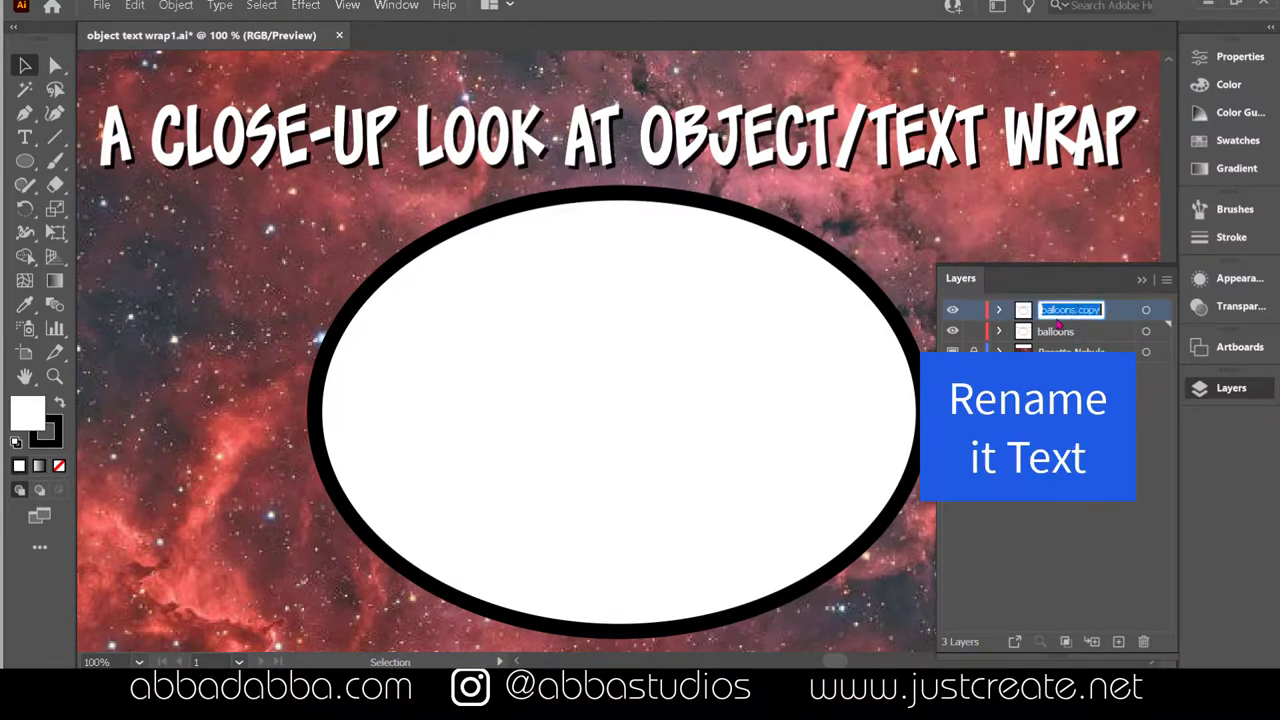
pyautogui.write('text')
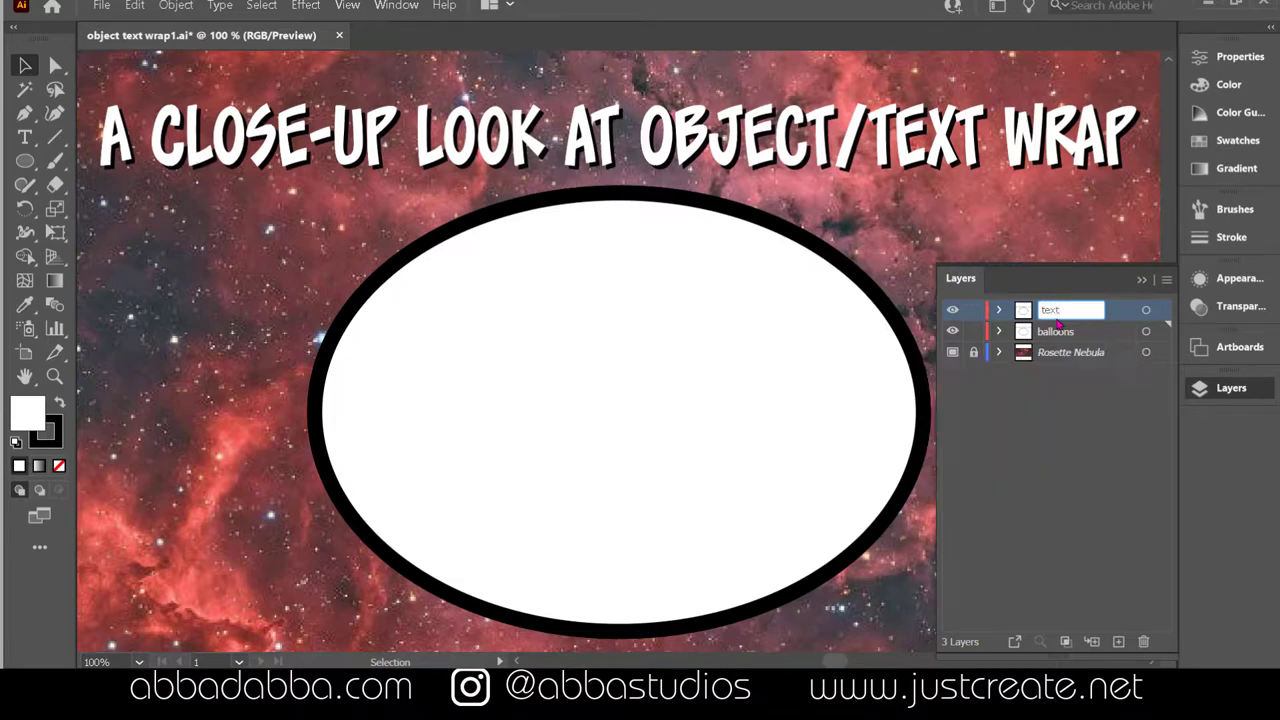
pyautogui.press('Return')
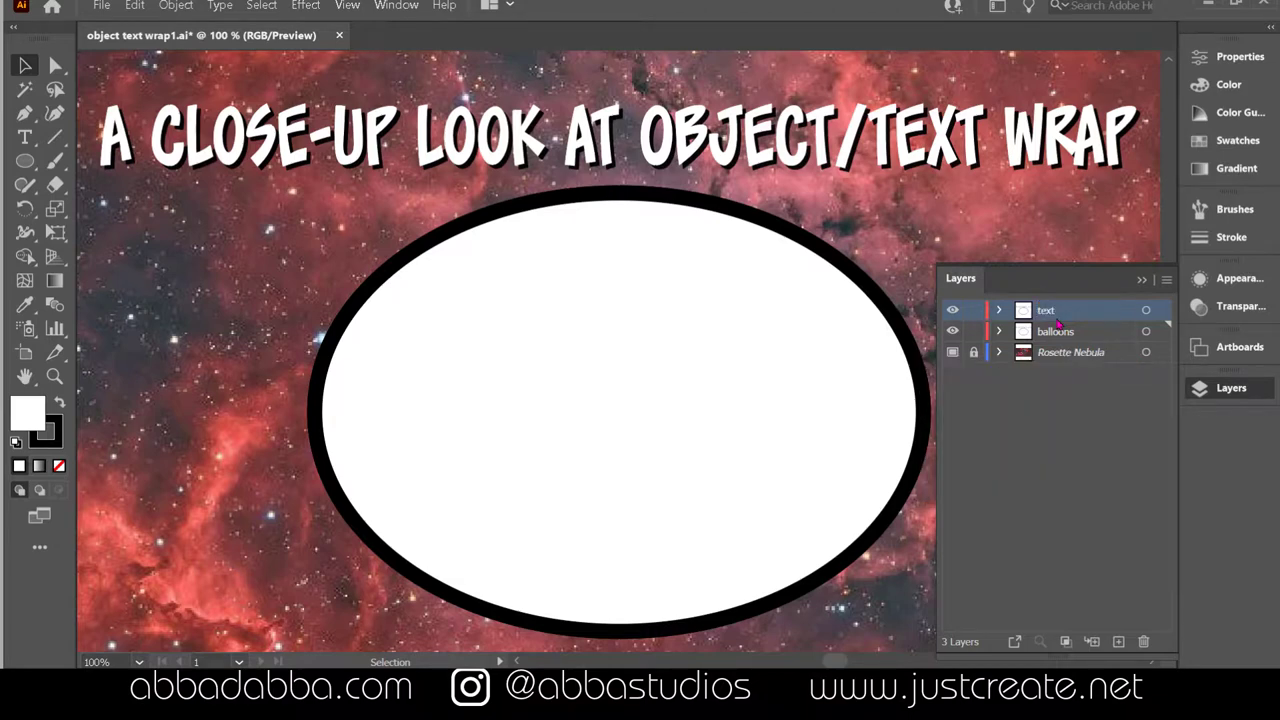
# - With the balloons layer hidden, set the text layer's balloon ellipse fill to None
pyautogui.click(952, 331)
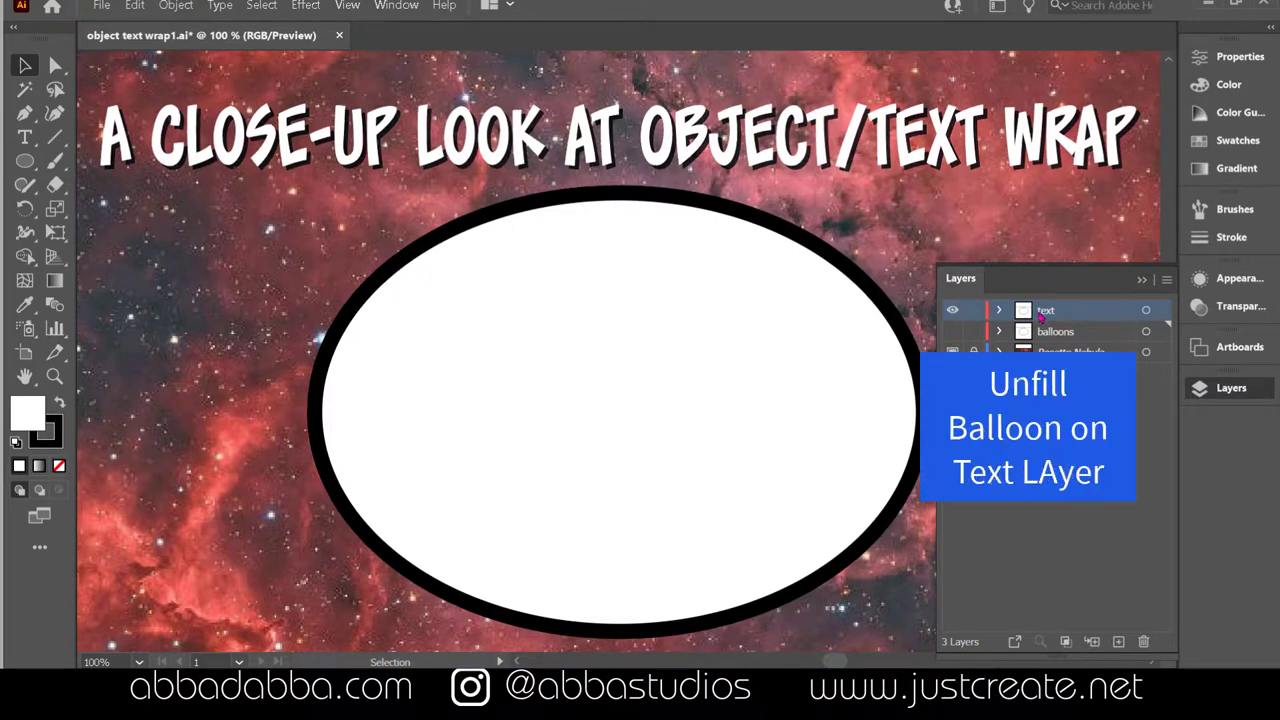
pyautogui.click(1145, 310)
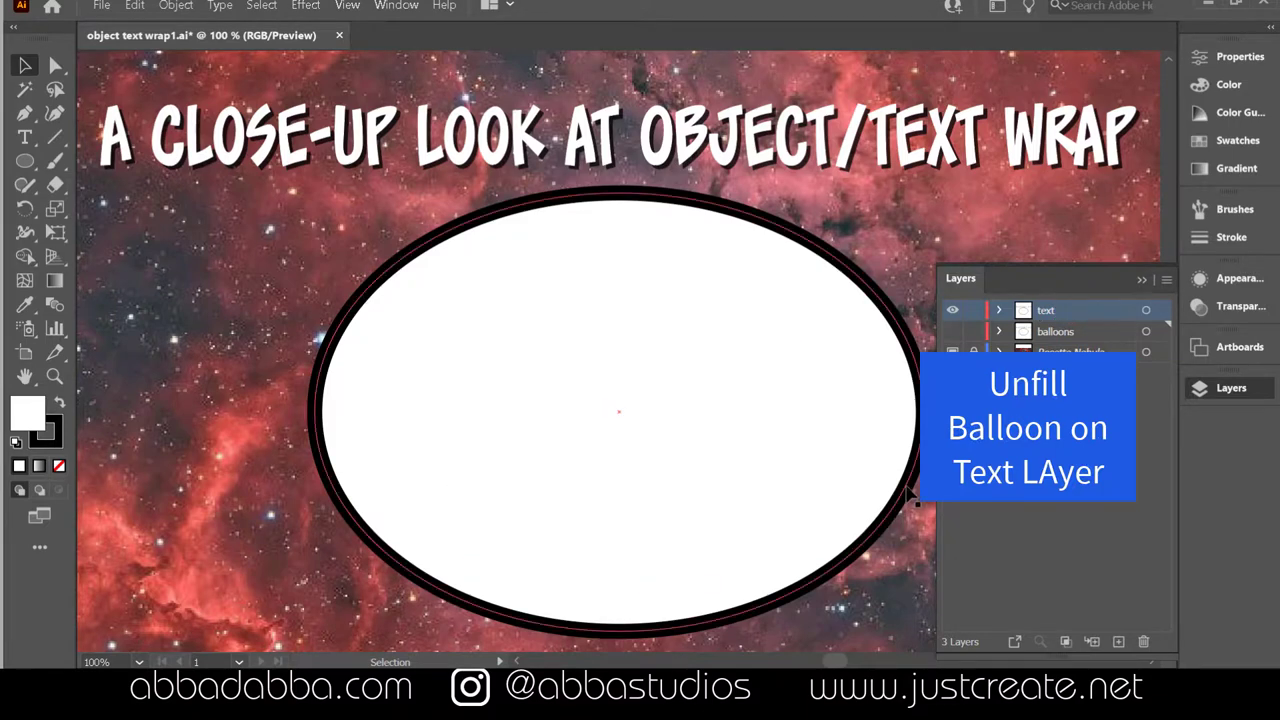
pyautogui.click(908, 492)
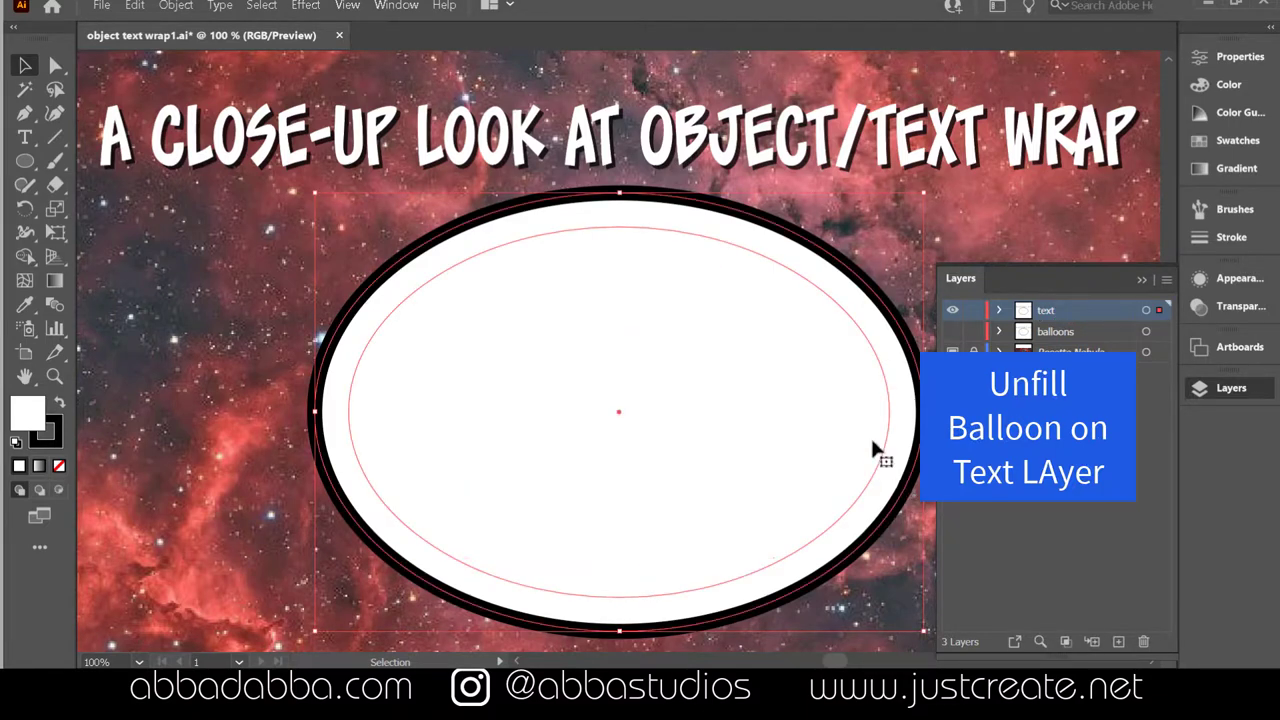
pyautogui.click(58, 466)
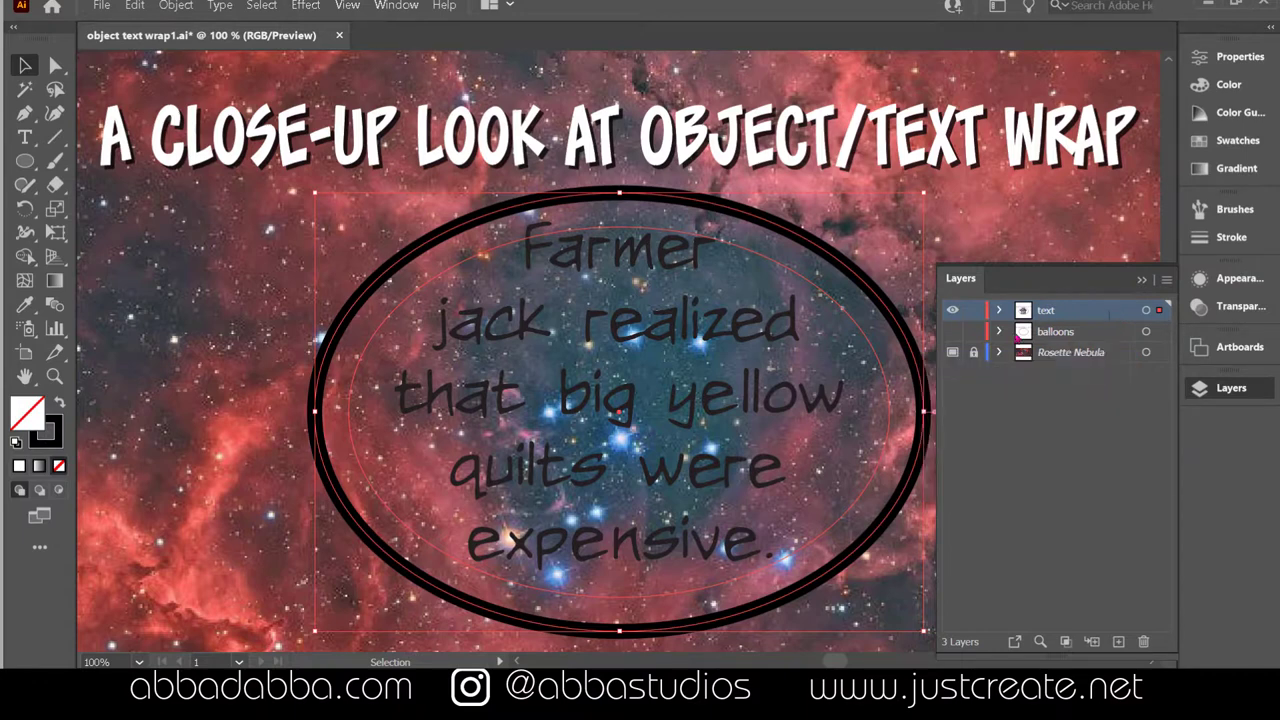
# - Hide the text layer and make the balloons layer visible and active
pyautogui.click(952, 310)
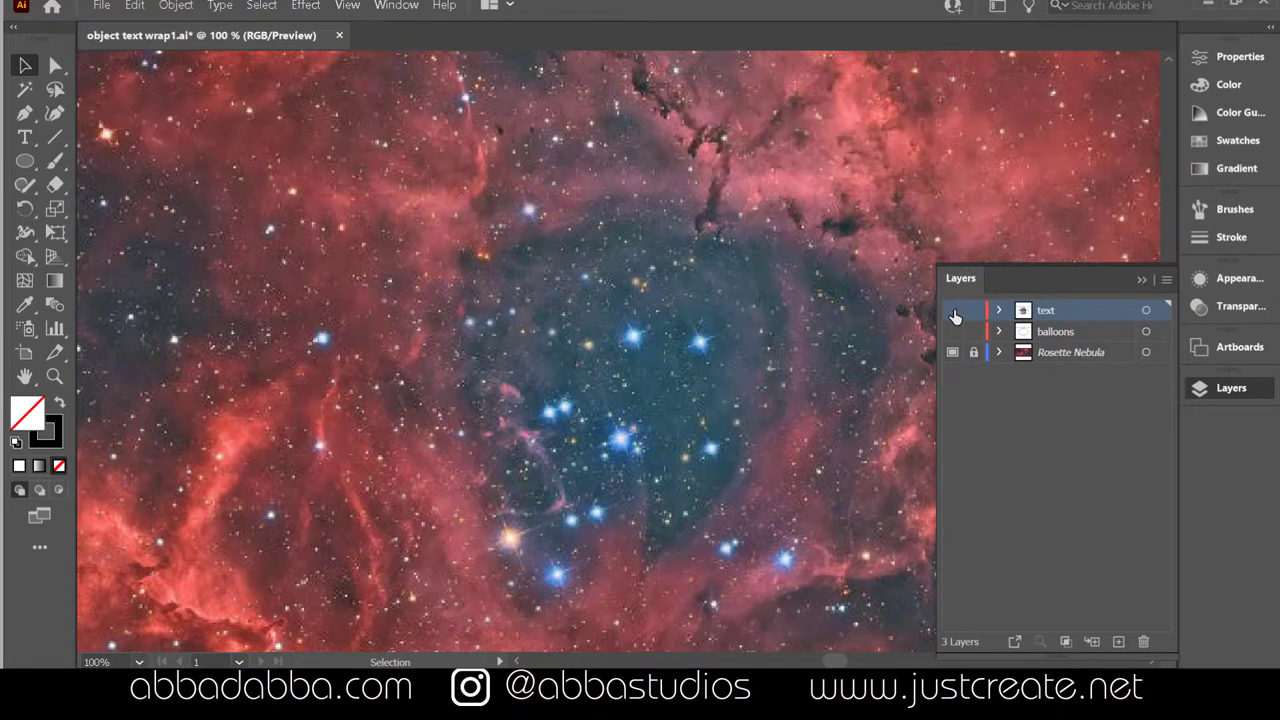
pyautogui.click(952, 331)
pyautogui.click(1050, 334)
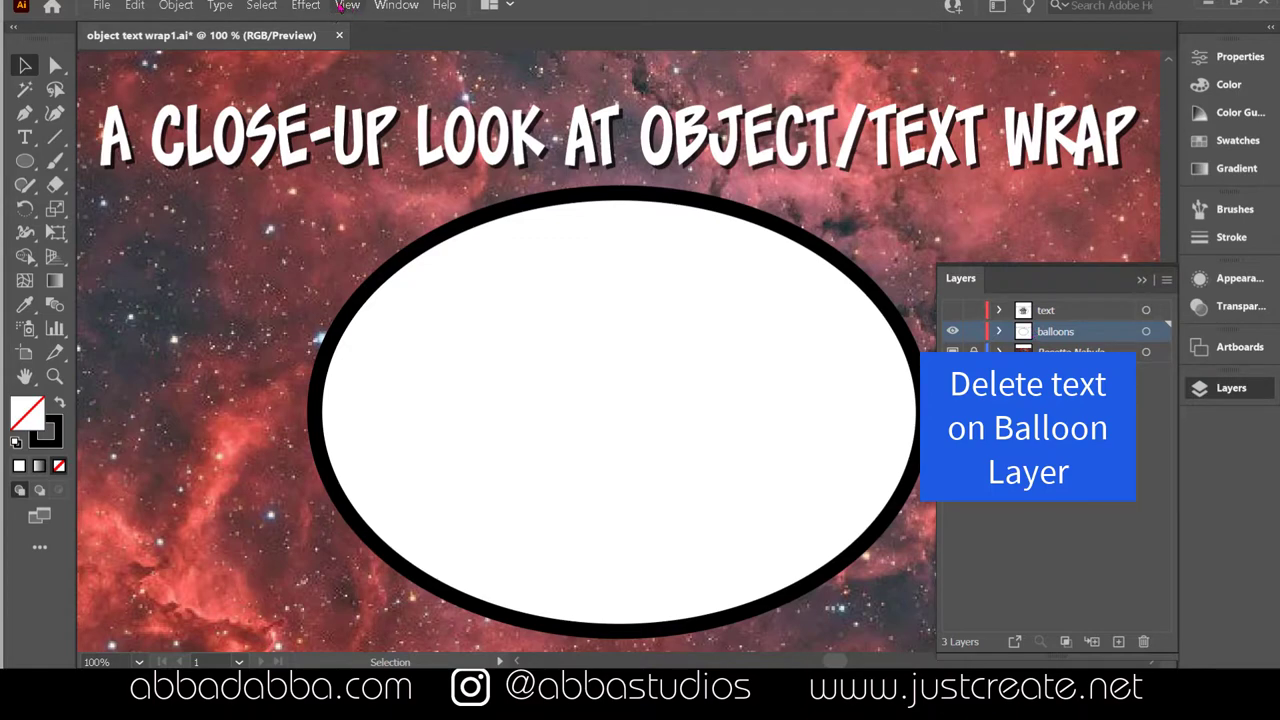
# - Delete the sentence from the balloons layer in Outline view, then switch back to GPU Preview
pyautogui.click(345, 6)
pyautogui.moveTo(386, 8)
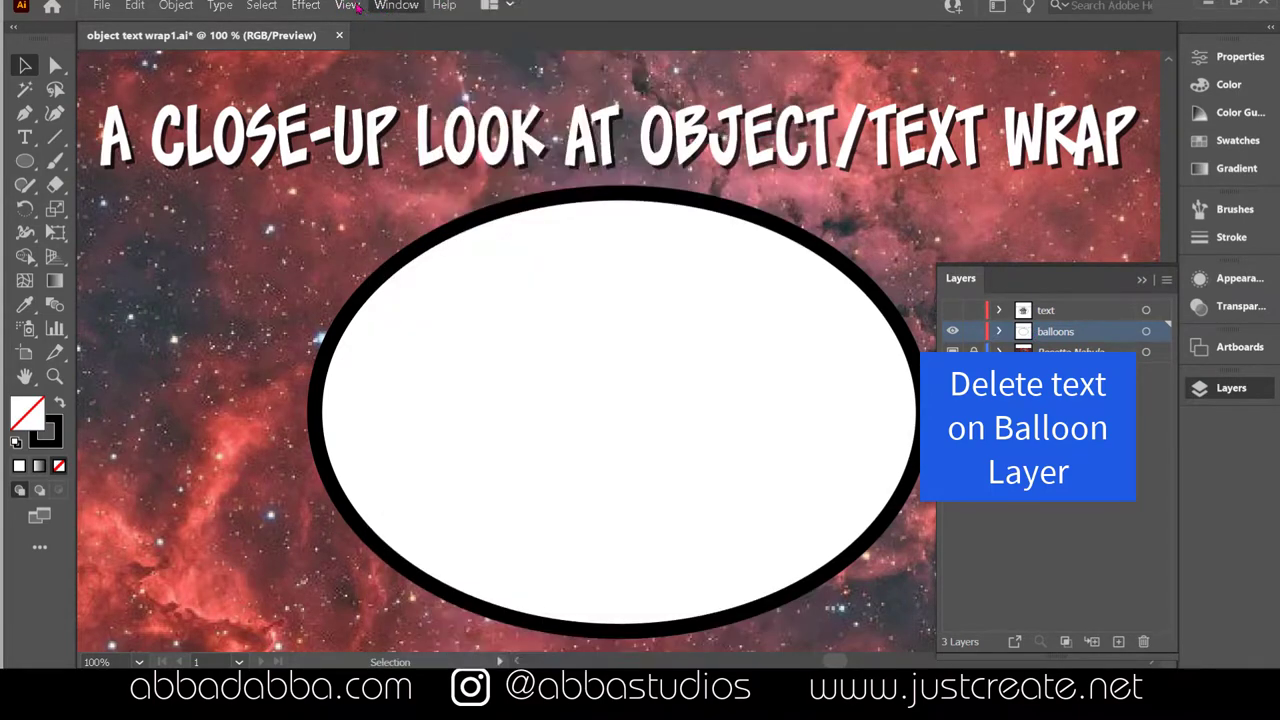
pyautogui.press('Escape')
pyautogui.hotkey('ctrl', 'y')
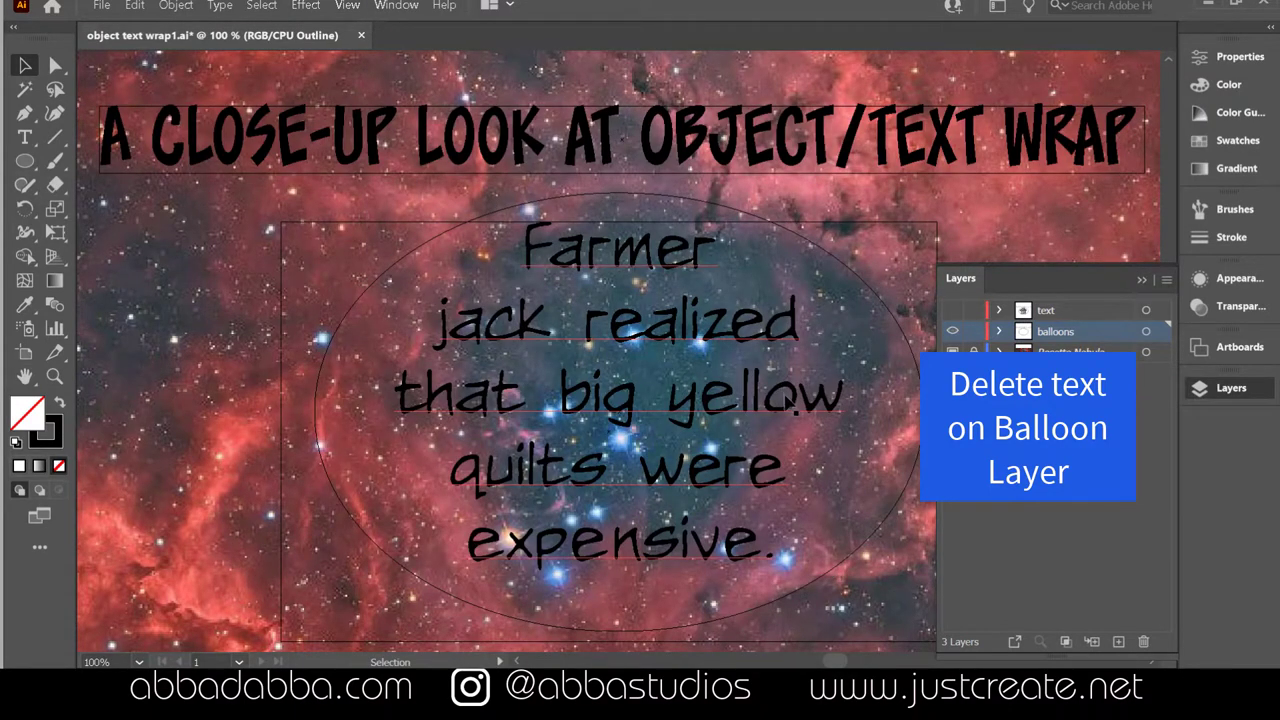
pyautogui.click(790, 405)
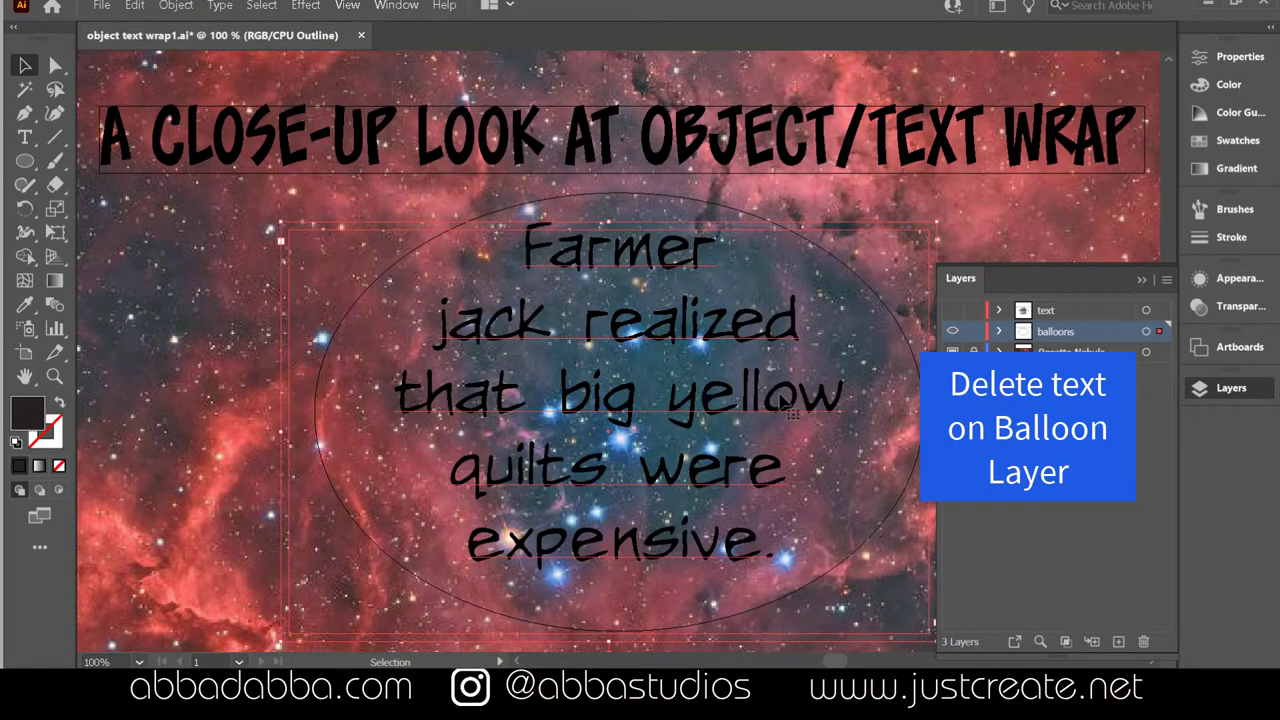
pyautogui.press('Delete')
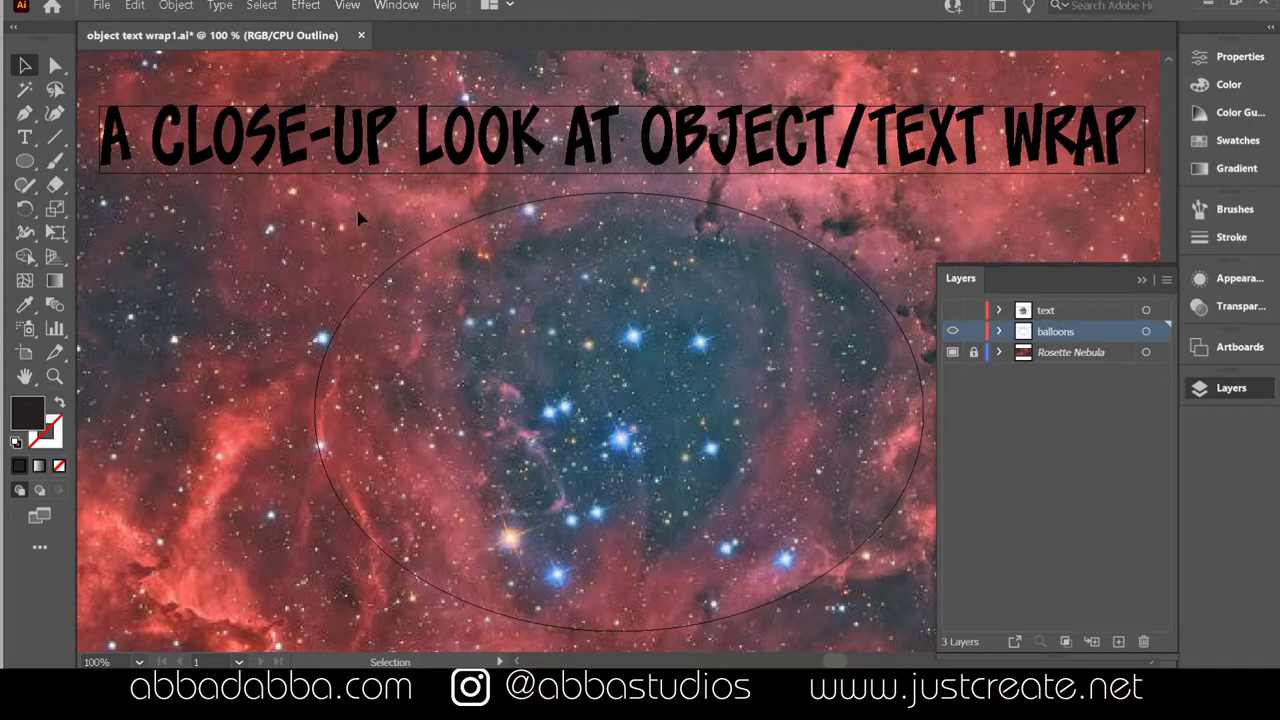
pyautogui.click(347, 6)
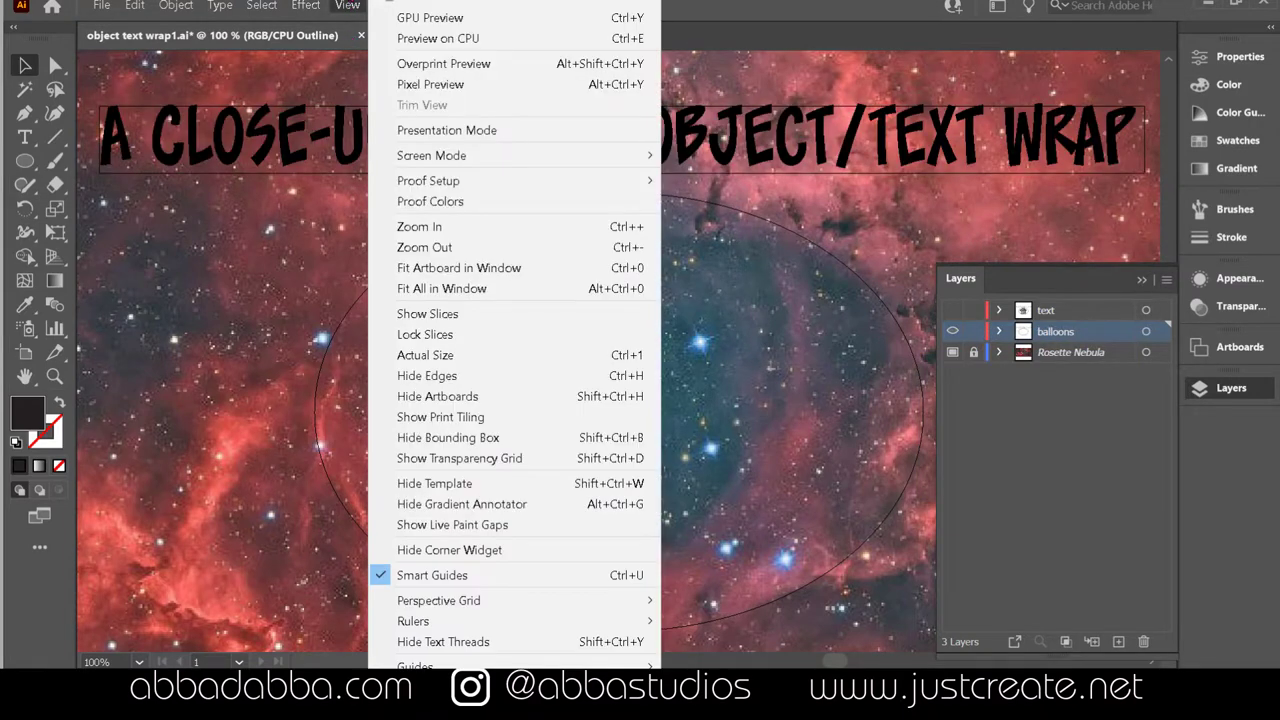
pyautogui.click(407, 20)
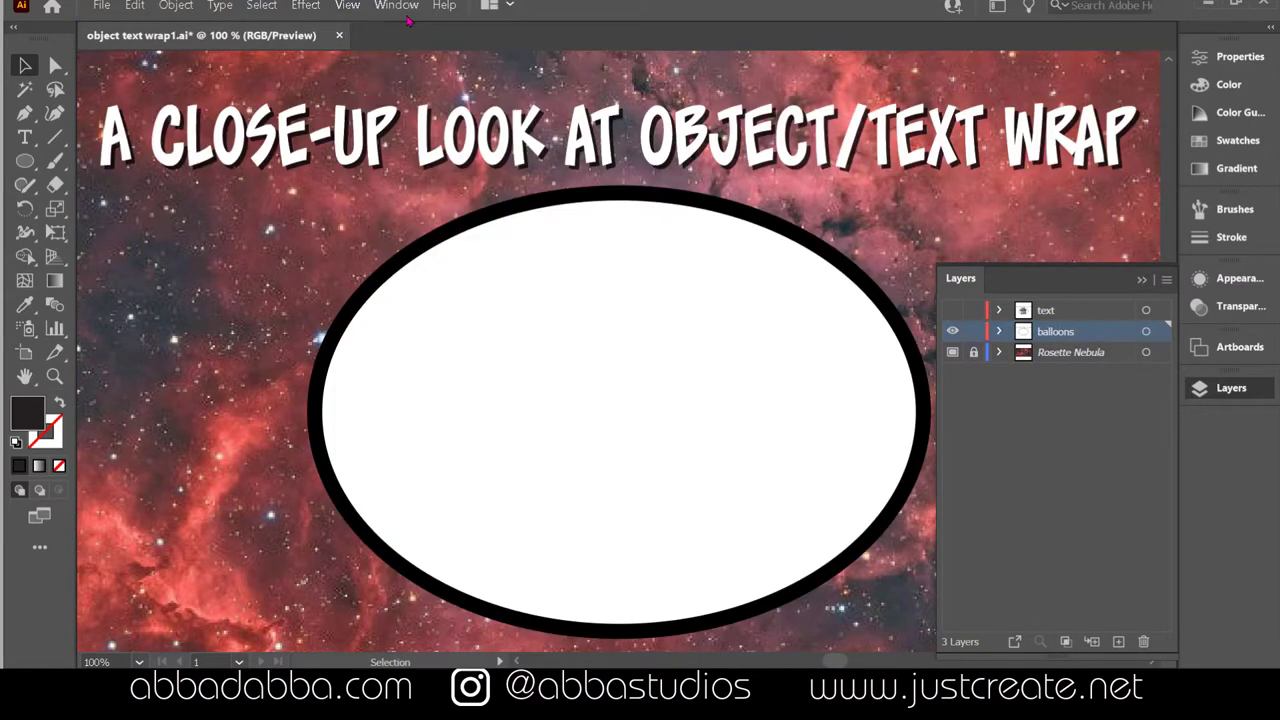
# - Make the text layer visible and collapse the Layers panel
pyautogui.click(952, 310)
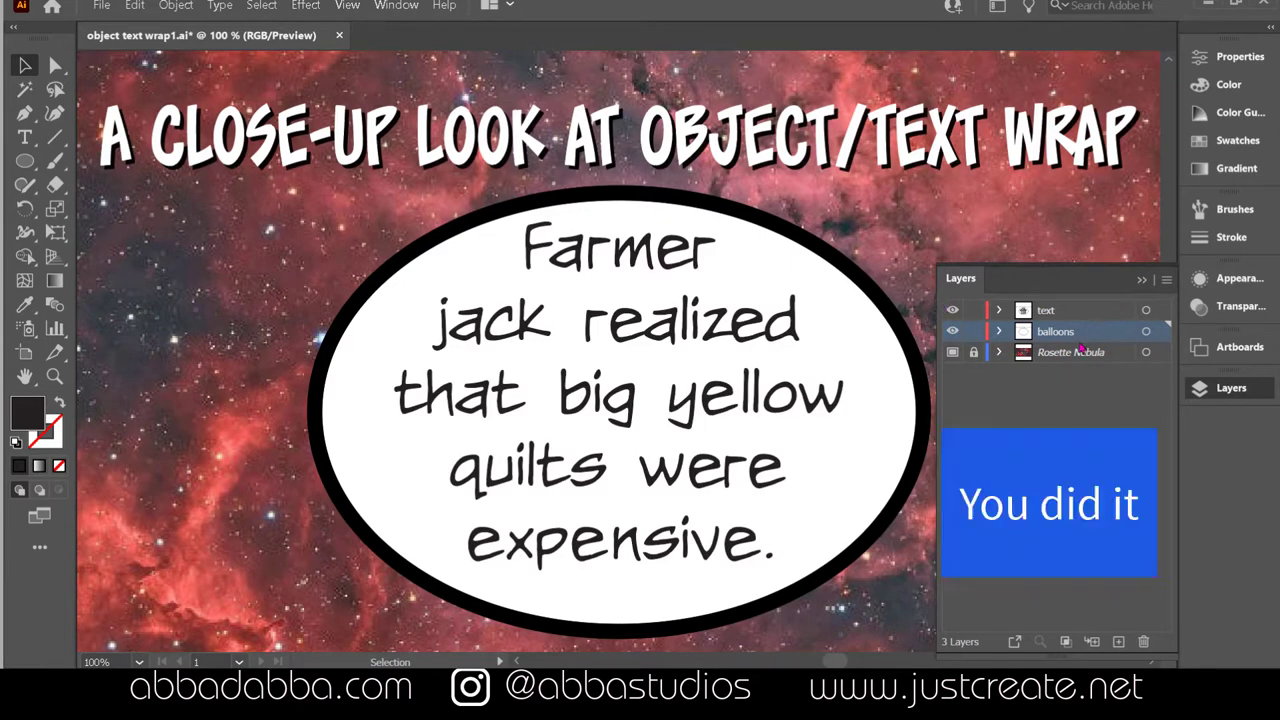
pyautogui.click(1231, 386)
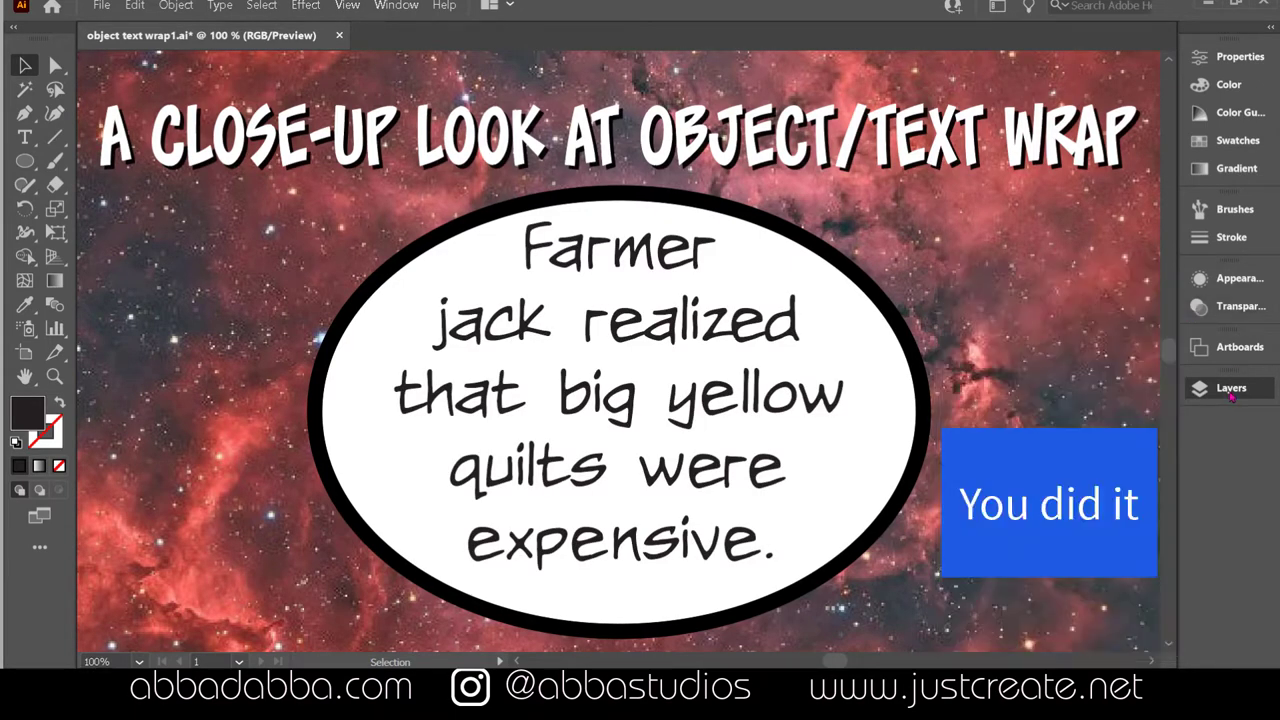